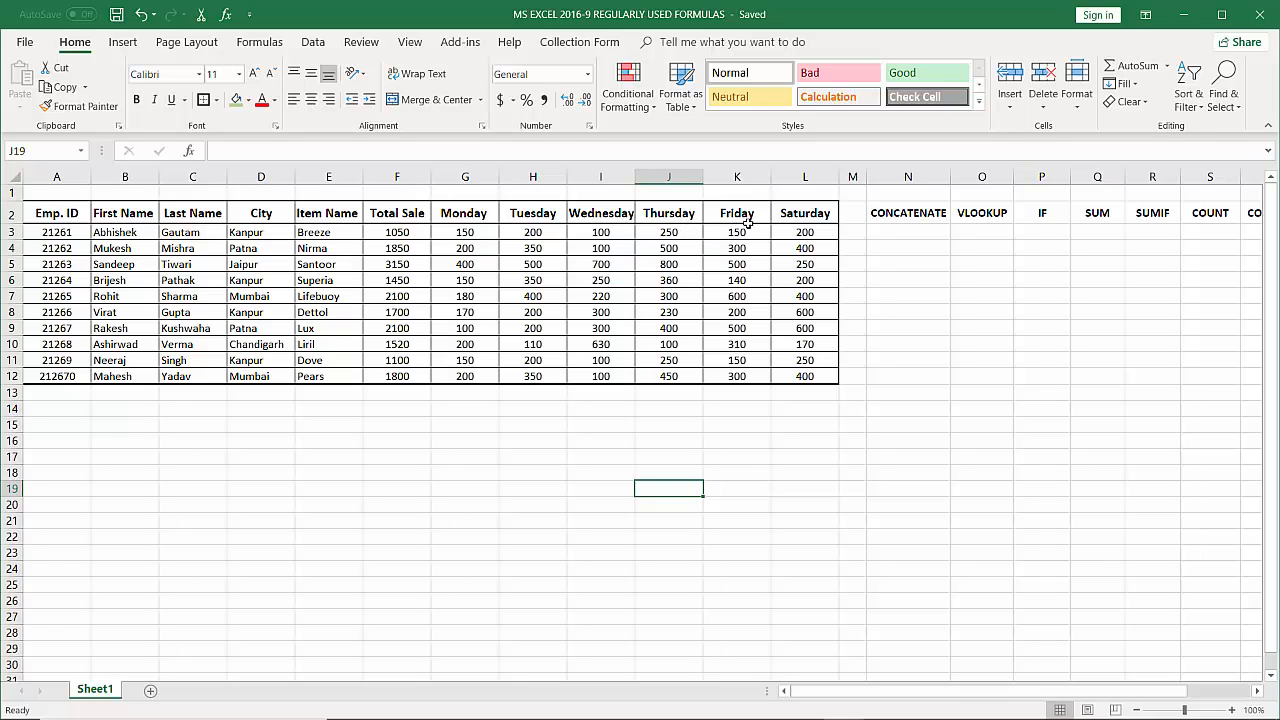
{"action": "left_click", "coordinate": [458, 234]}
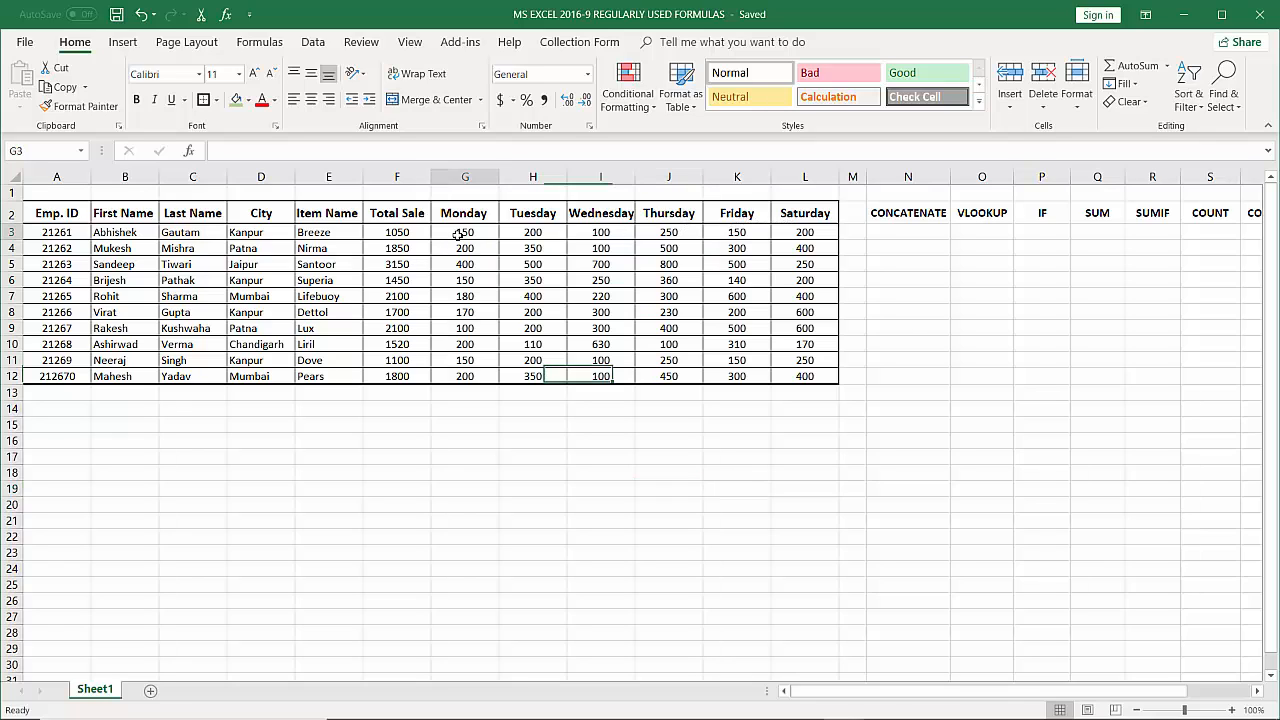
{"action": "left_click_drag", "start_coordinate": [458, 234], "coordinate": [795, 232]}
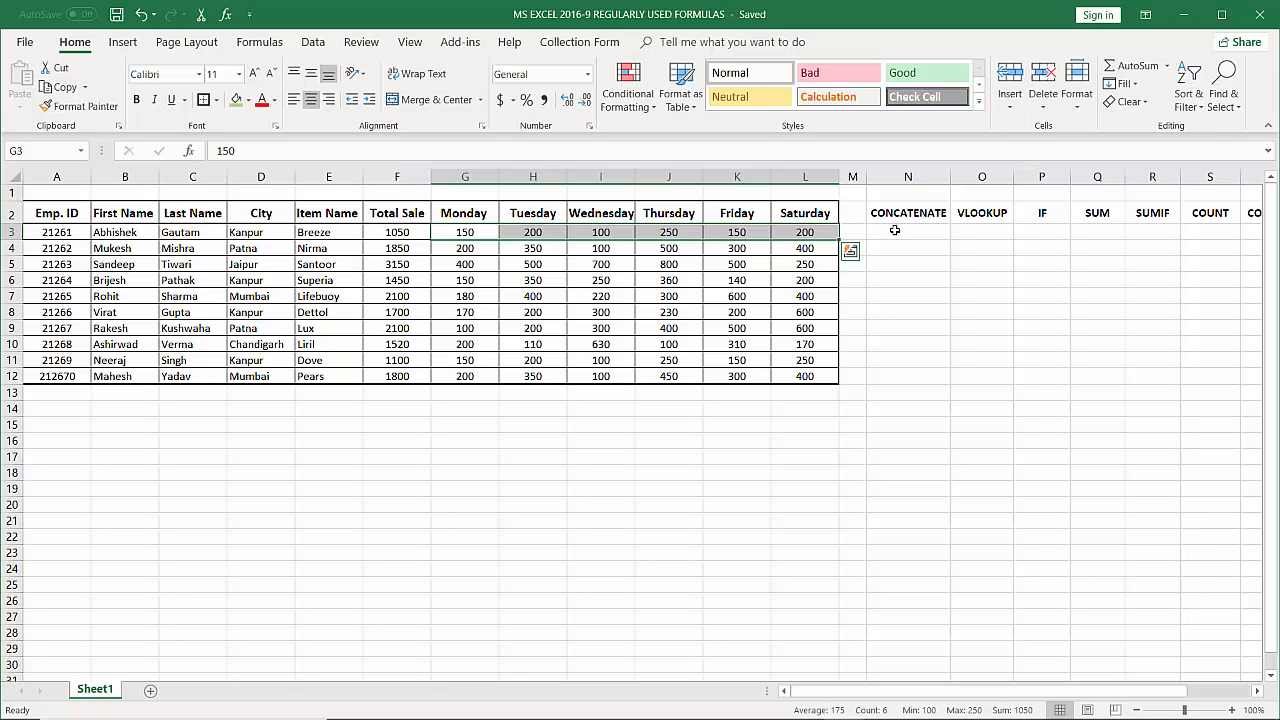
Enter =CONCATENATE(B3,C3) in cell N3 to join the first employee's first and last names without a separator
{"action": "left_click", "coordinate": [895, 230]}
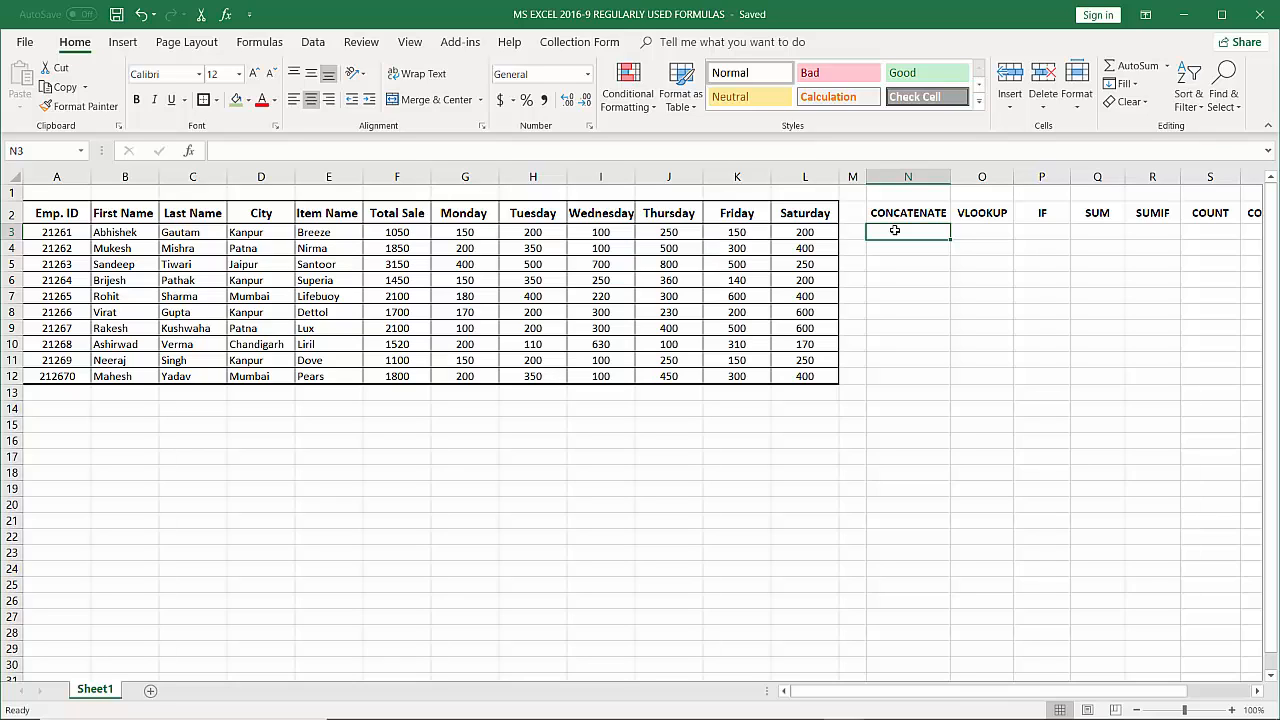
{"action": "type", "text": "="}
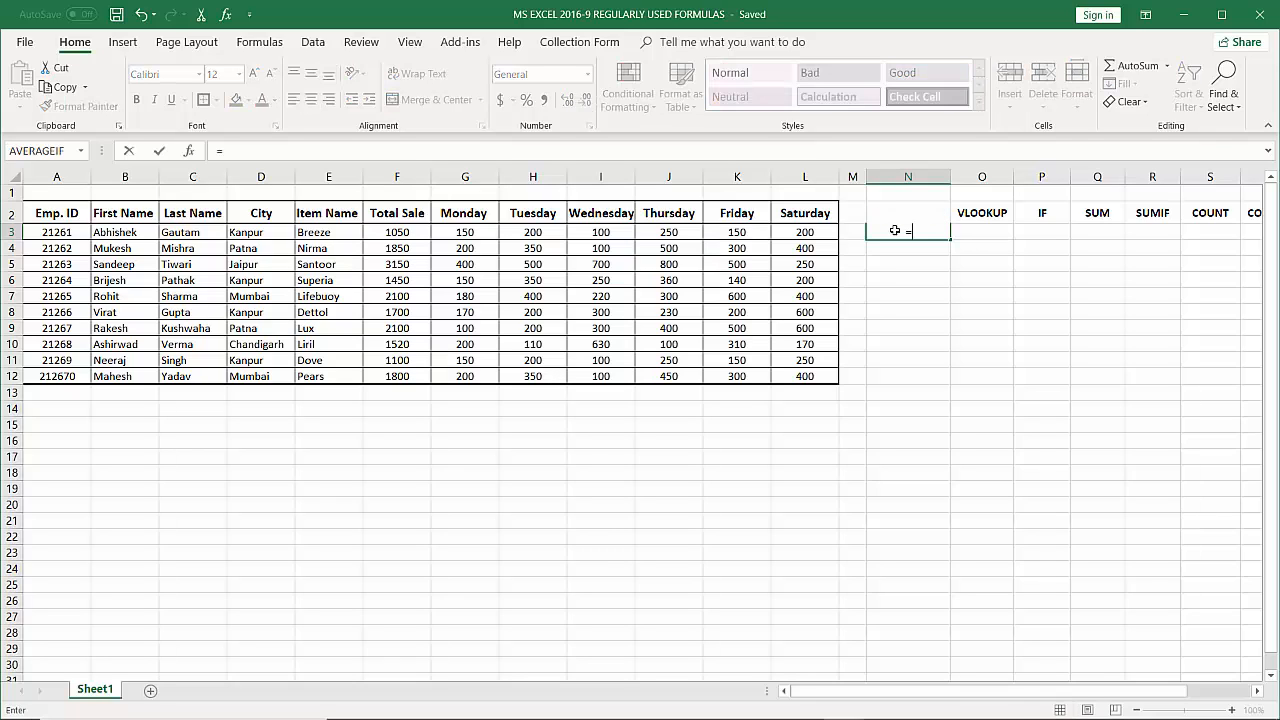
{"action": "type", "text": "C"}
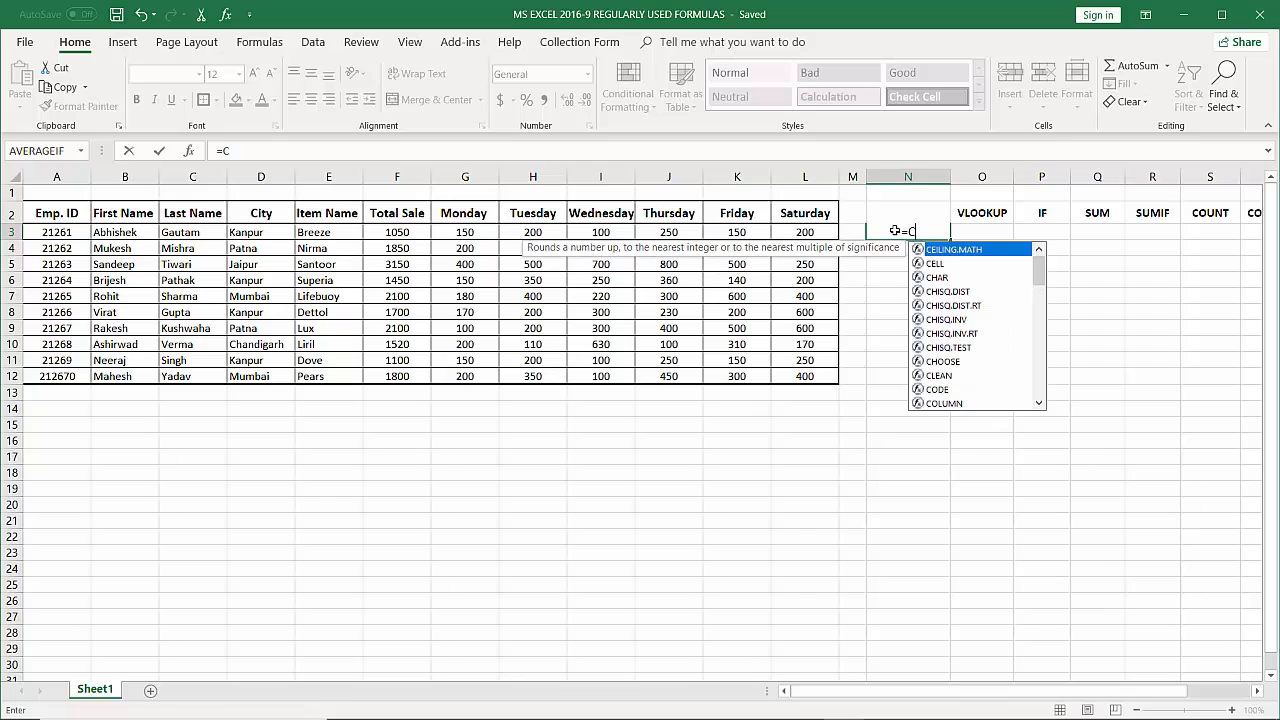
{"action": "type", "text": "ONCA"}
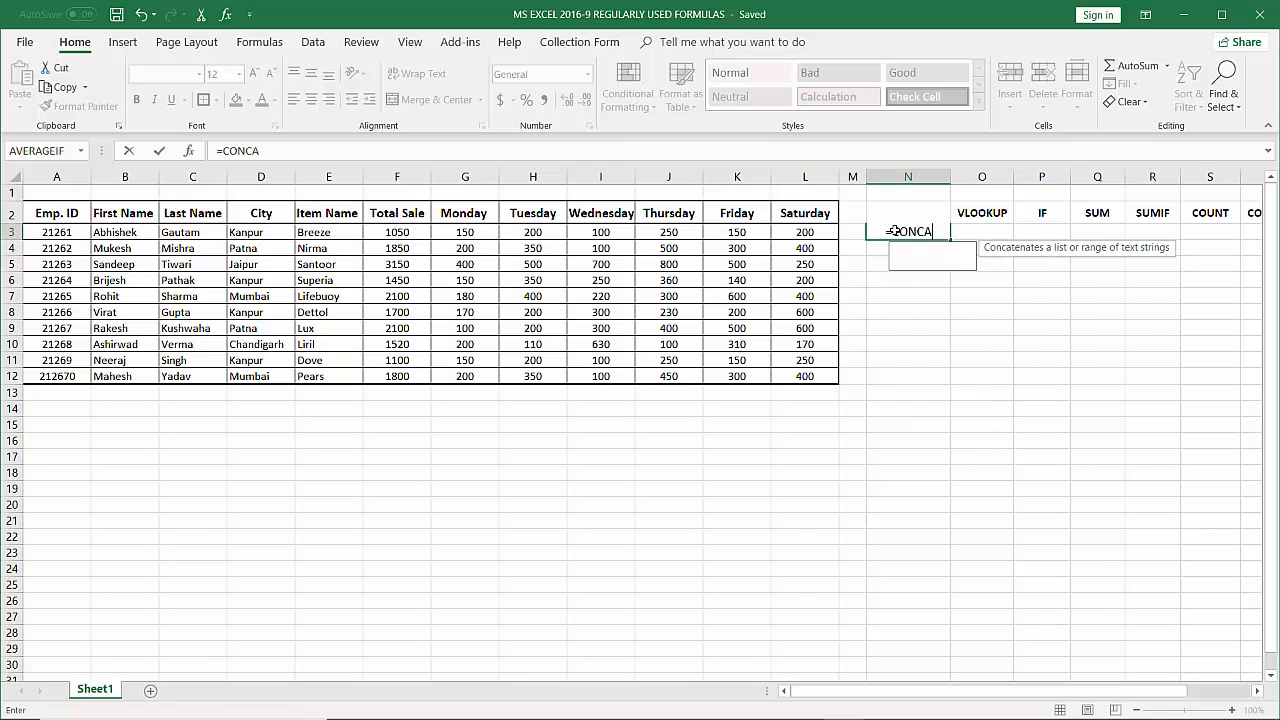
{"action": "type", "text": "TENATE"}
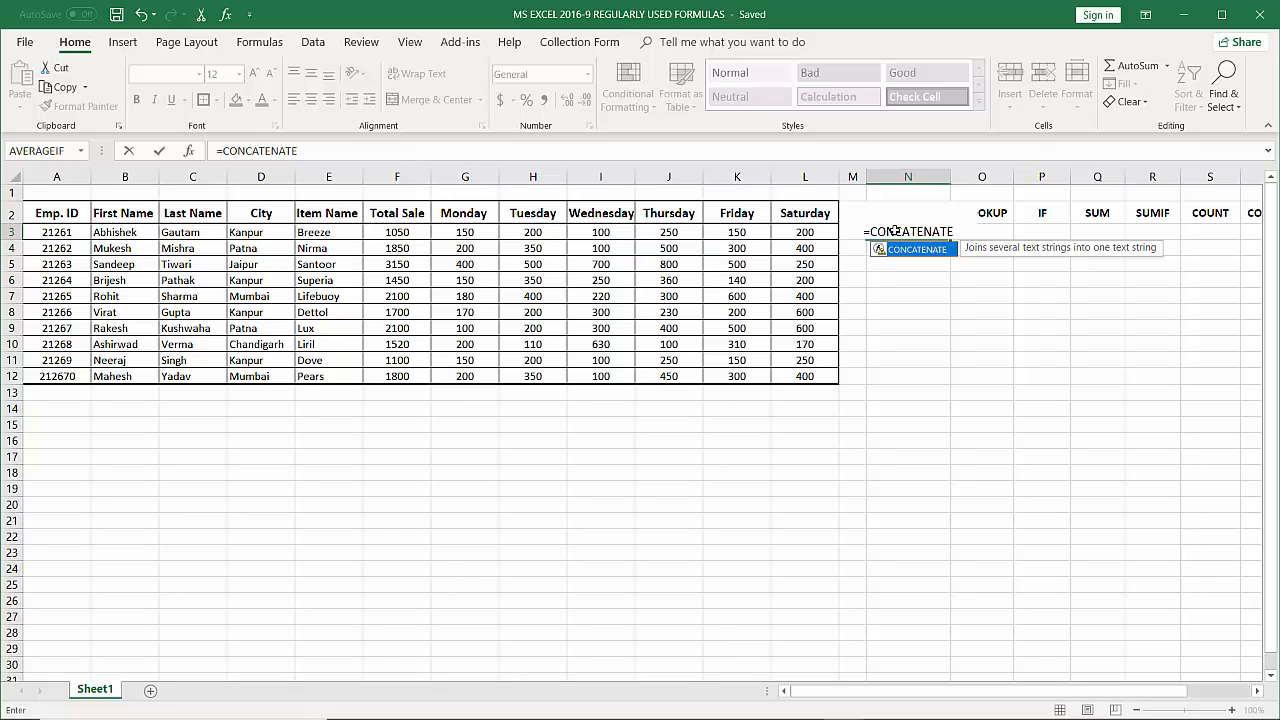
{"action": "type", "text": "("}
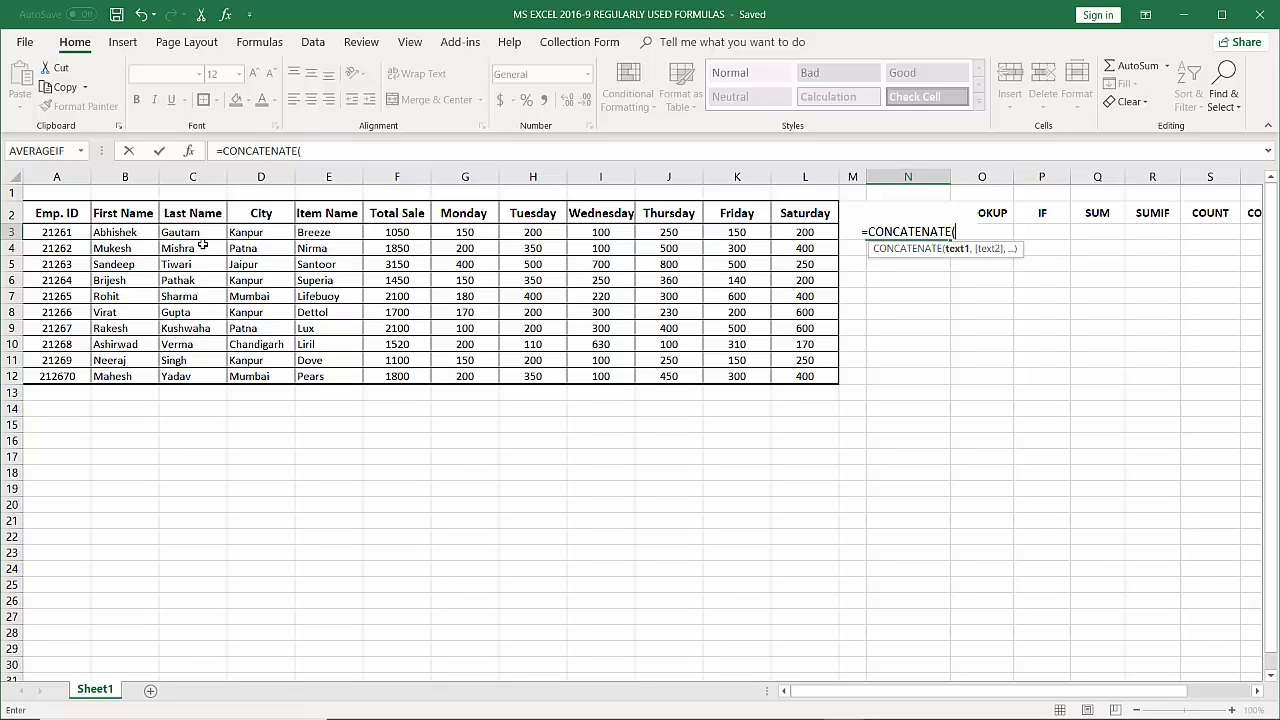
{"action": "left_click", "coordinate": [125, 234]}
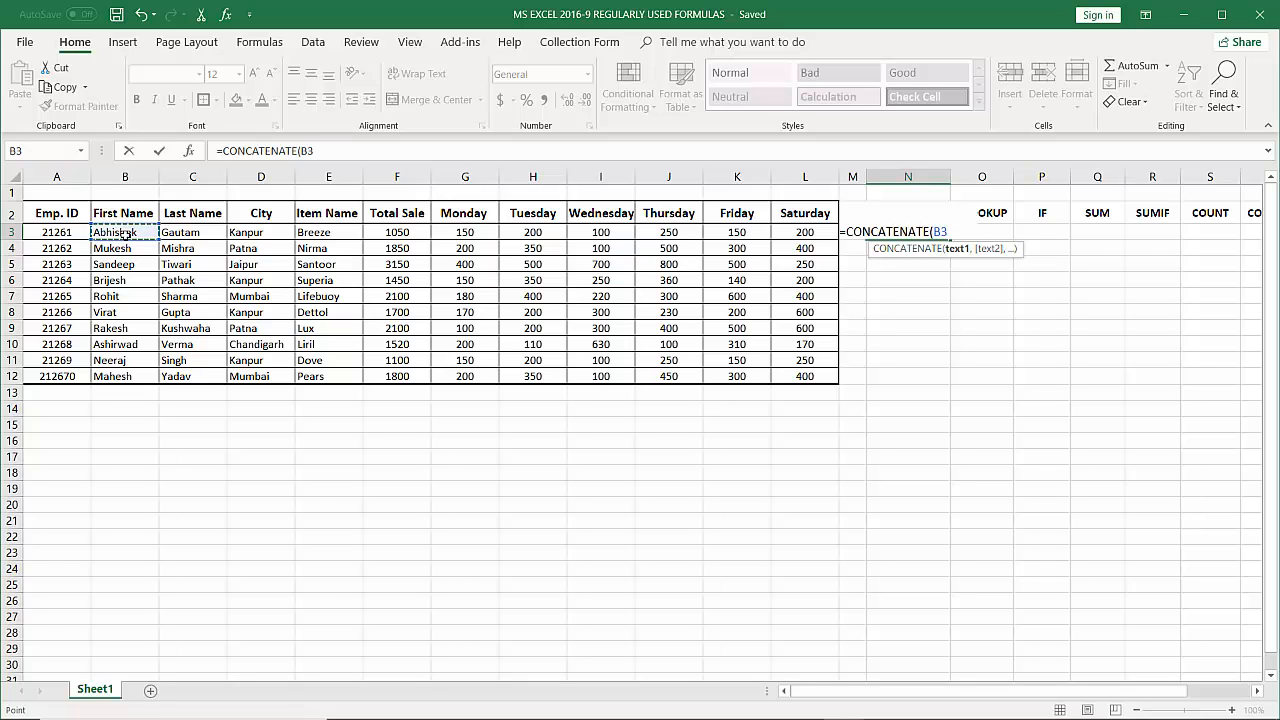
{"action": "type", "text": ","}
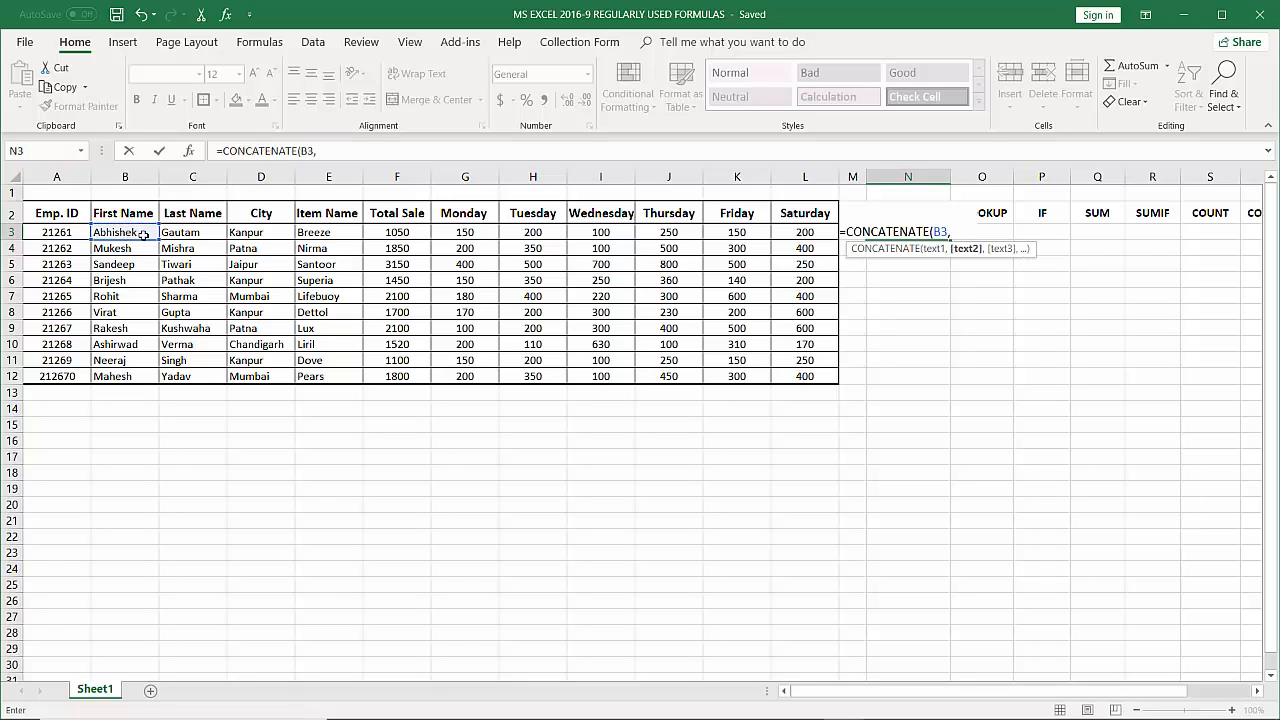
{"action": "left_click", "coordinate": [182, 236]}
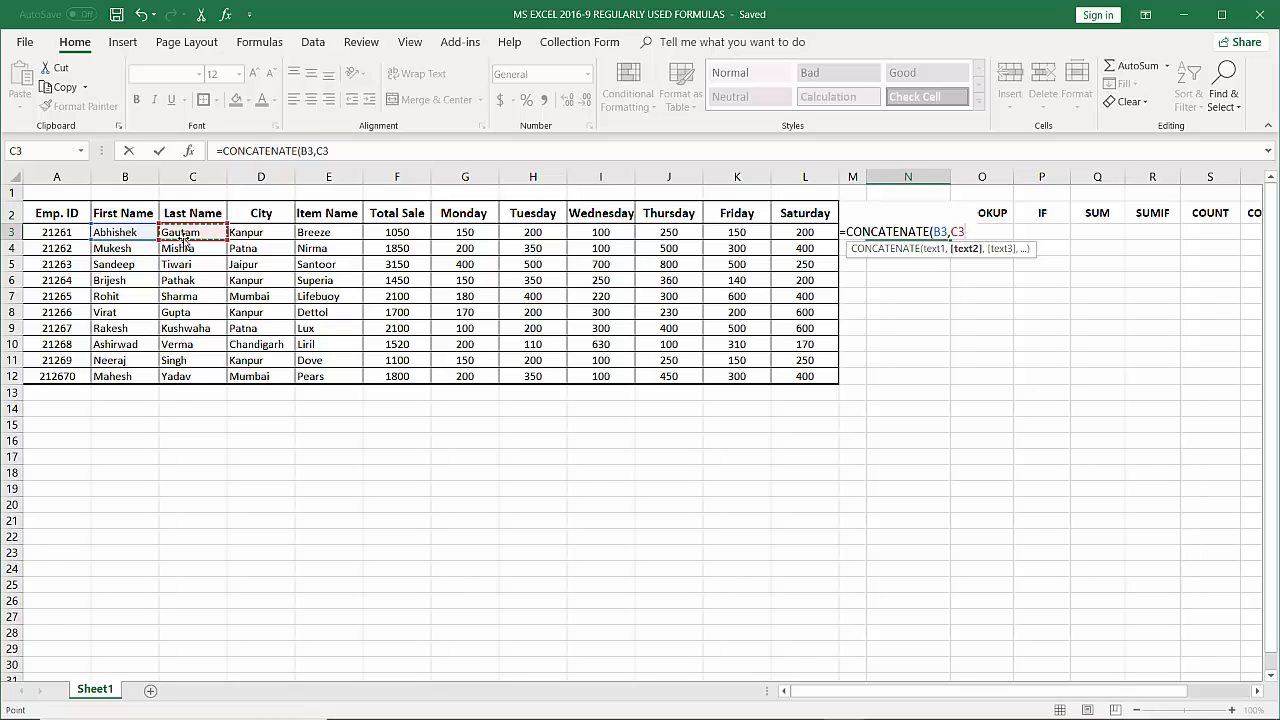
{"action": "type", "text": ")"}
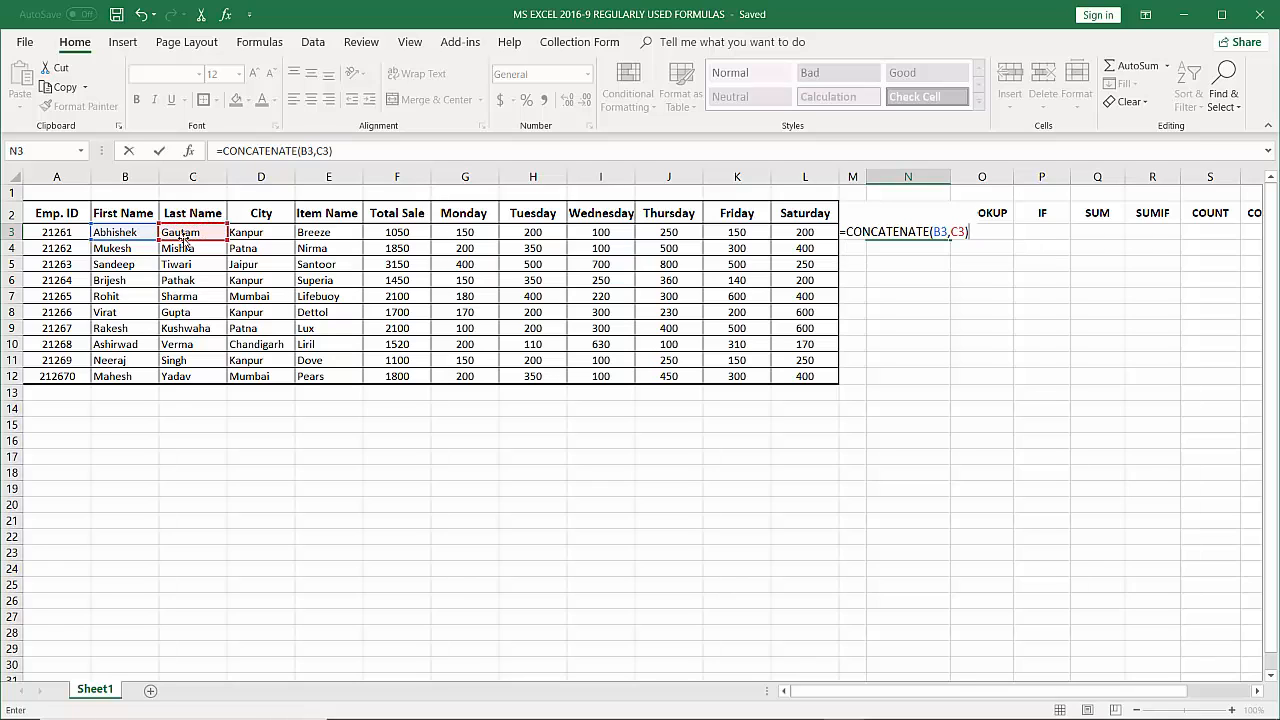
{"action": "key", "text": "Return"}
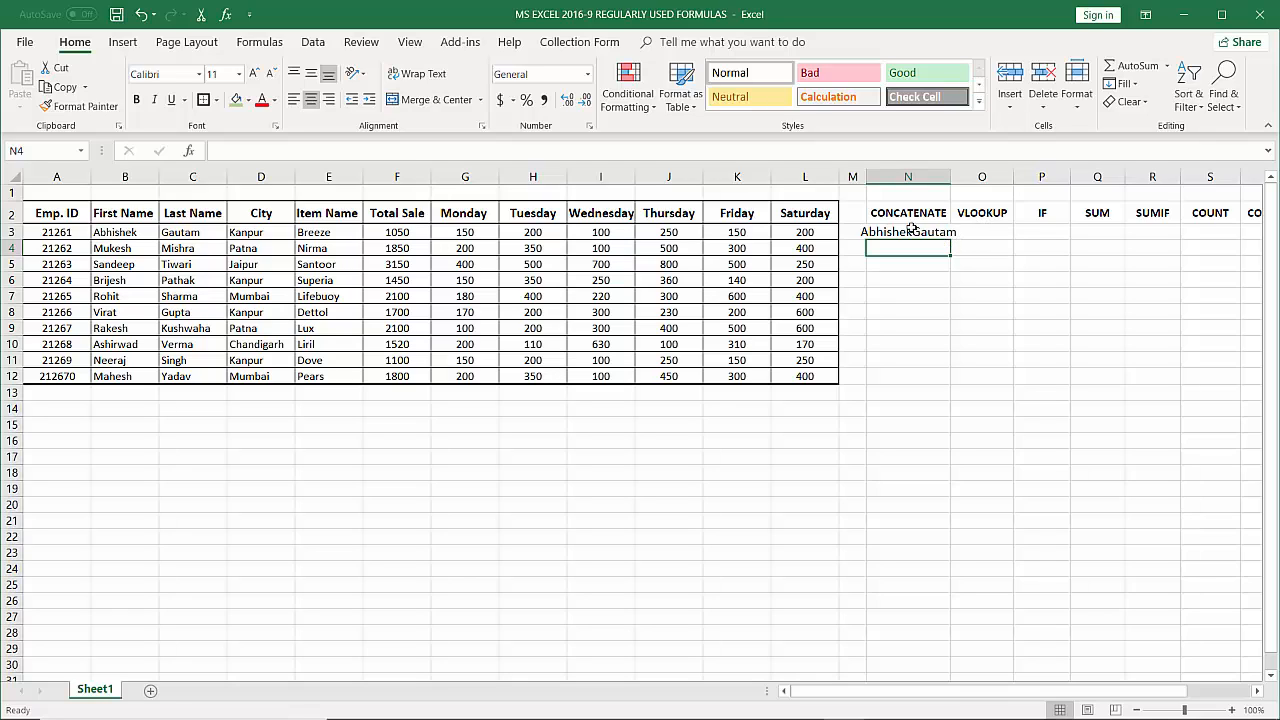
Replace the formula in N3 with =CONCATENATE(B3,"-",C3) to join the first and last names with a hyphen
{"action": "left_click", "coordinate": [910, 229]}
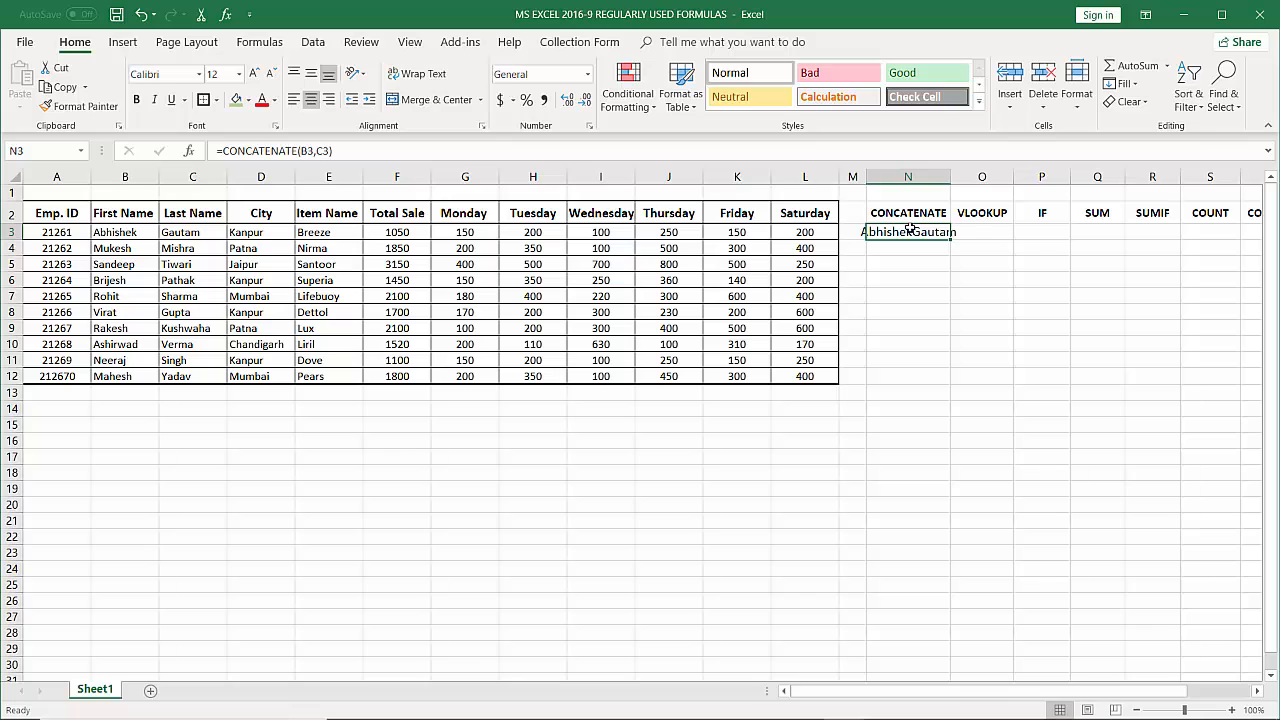
{"action": "double_click", "coordinate": [910, 229]}
{"action": "key", "text": "Escape"}
{"action": "type", "text": "="}
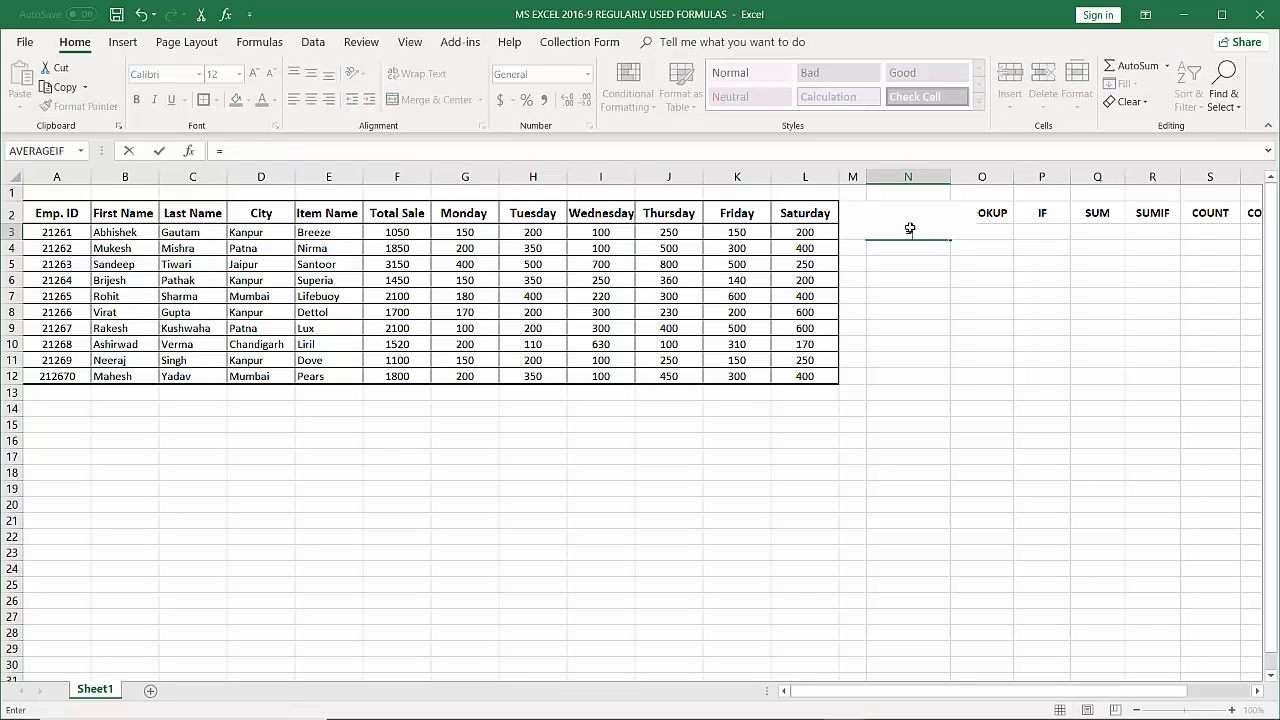
{"action": "type", "text": "CONCAT"}
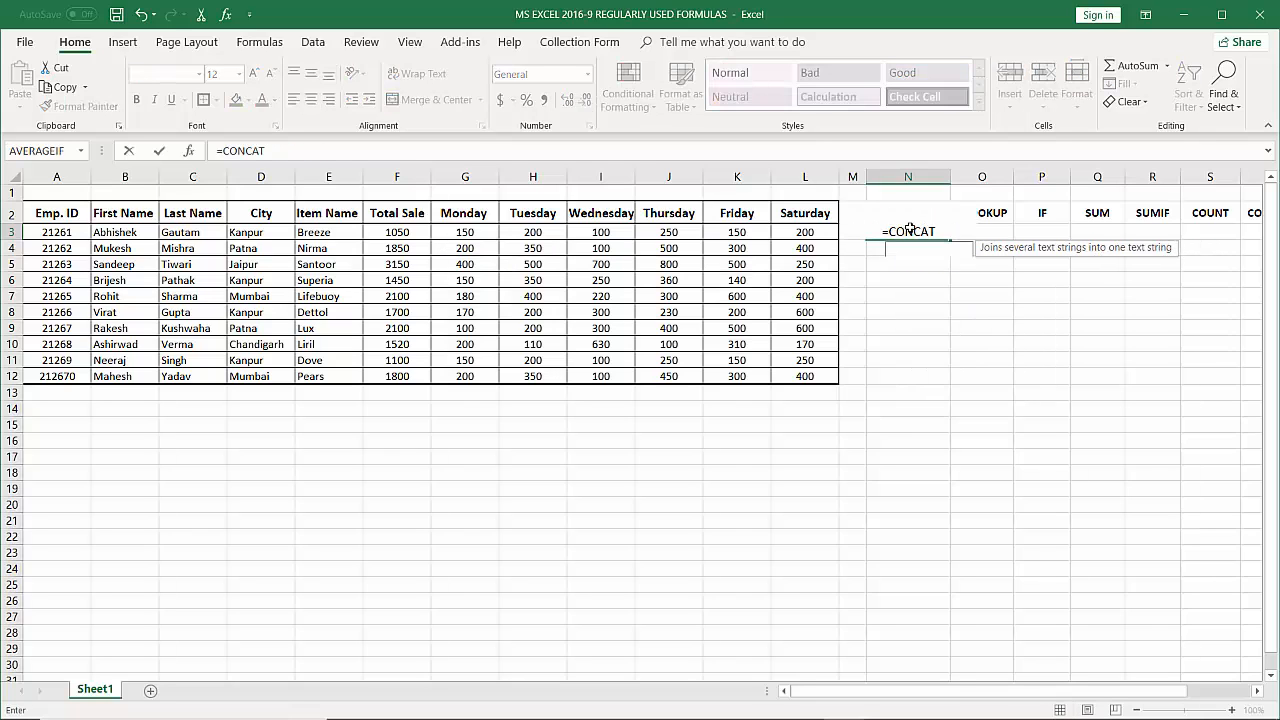
{"action": "type", "text": "ENATE"}
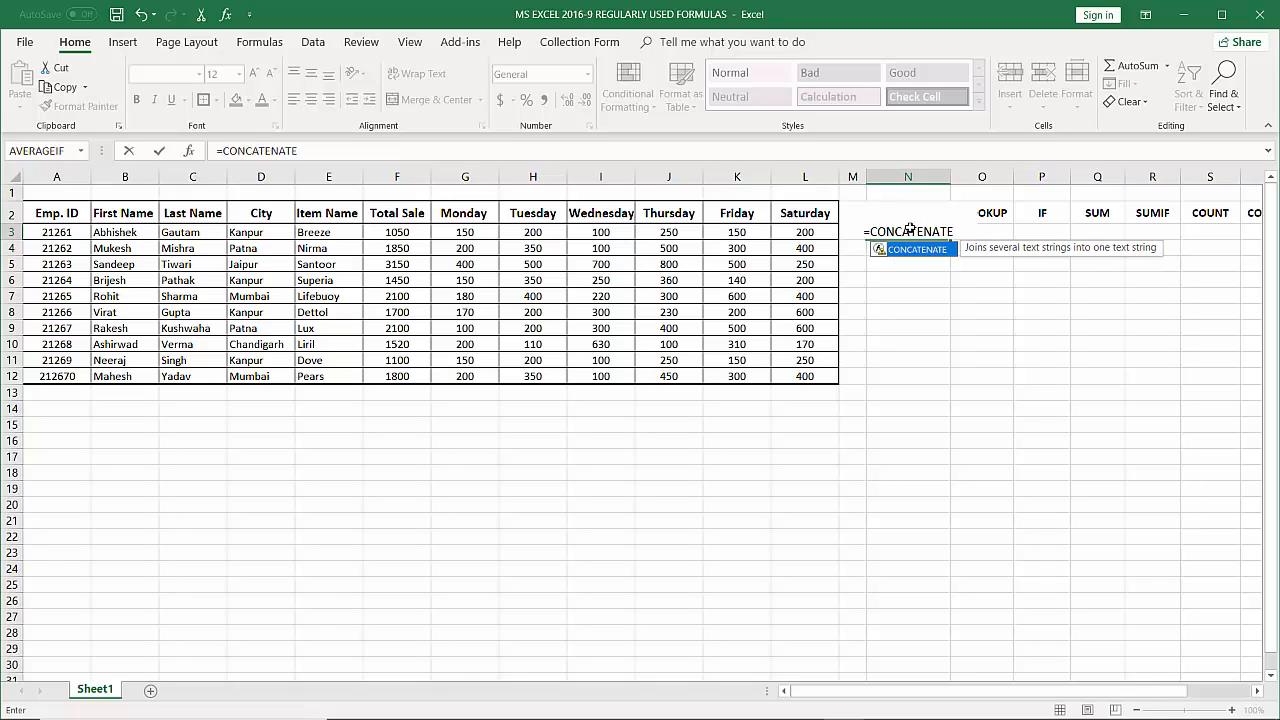
{"action": "type", "text": "("}
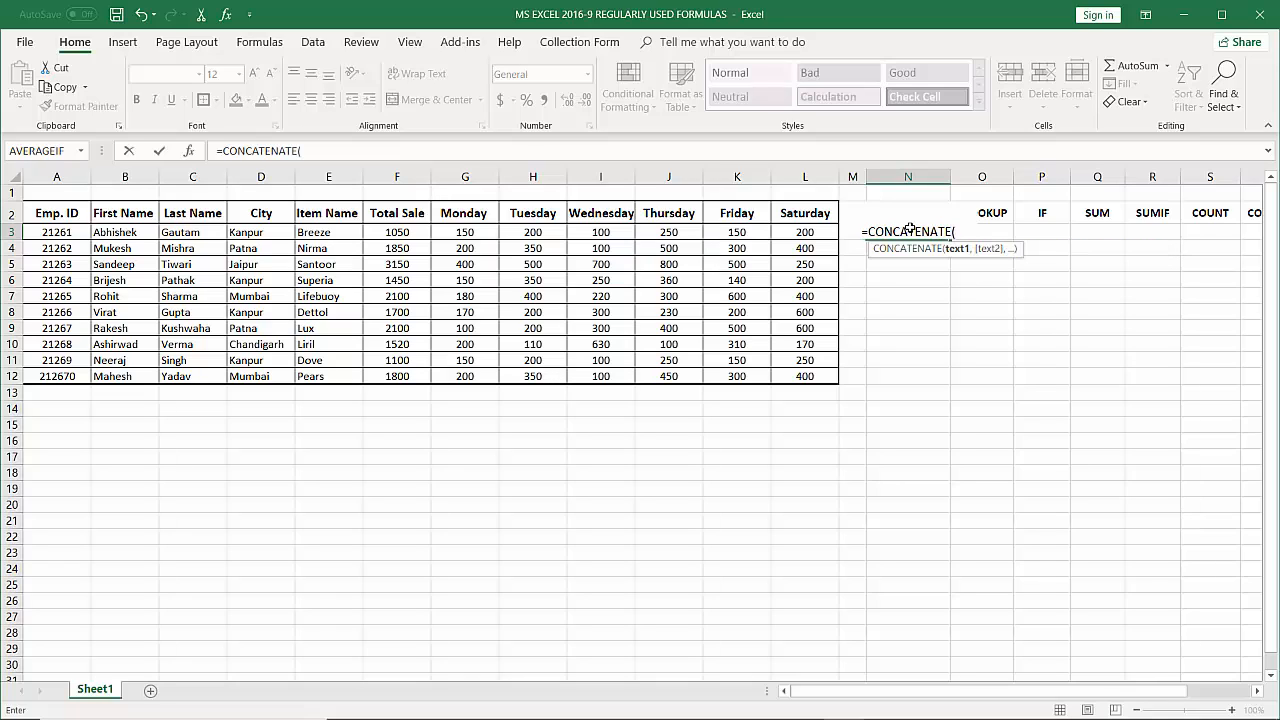
{"action": "left_click", "coordinate": [107, 232]}
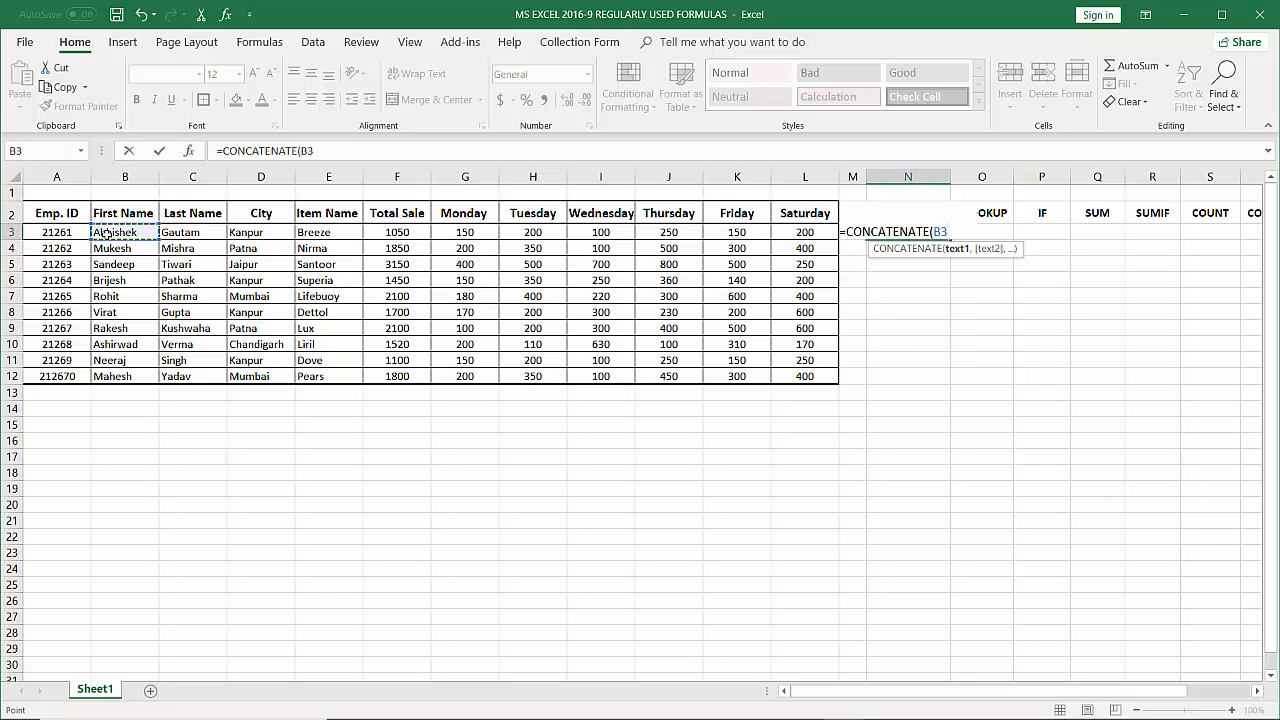
{"action": "type", "text": ",\"-"}
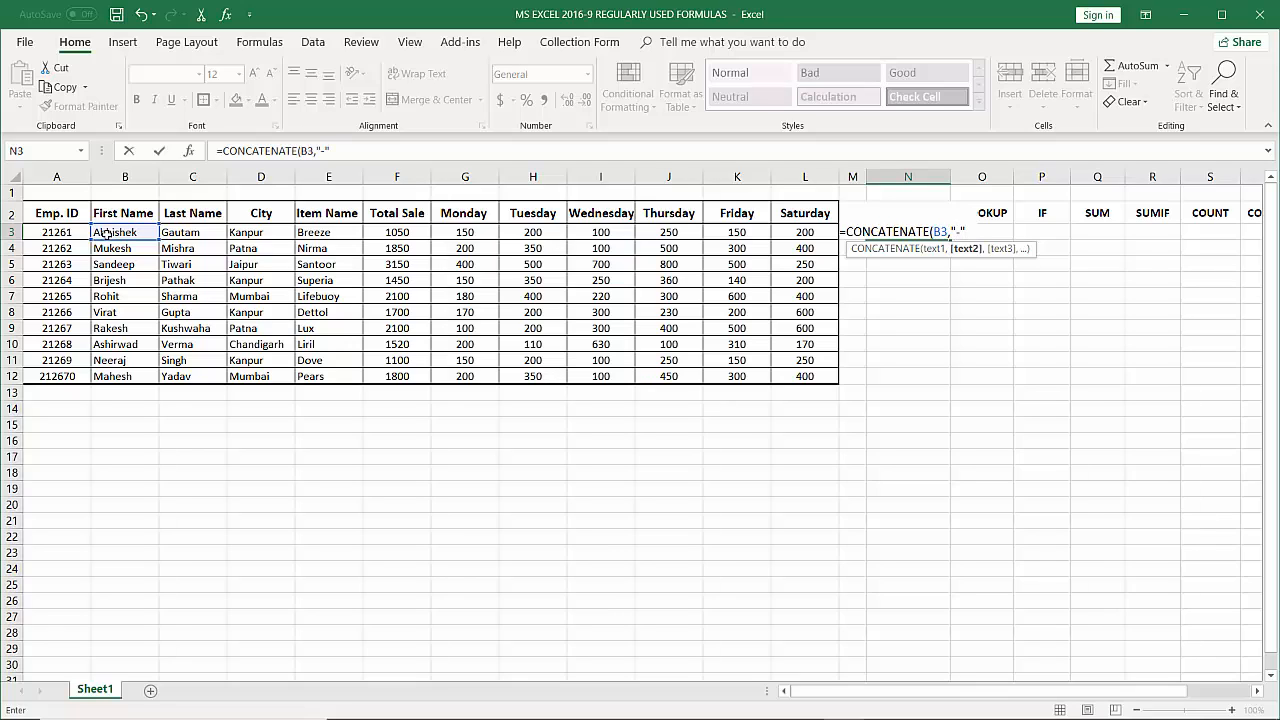
{"action": "type", "text": ","}
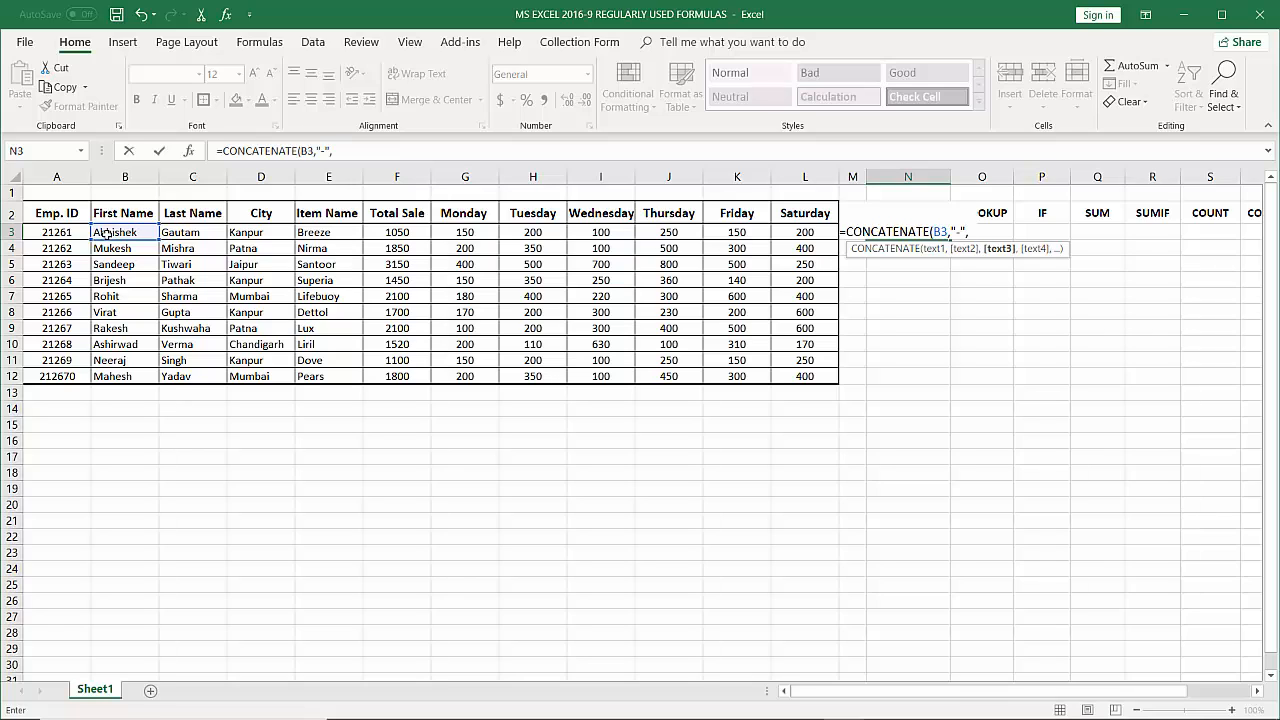
{"action": "left_click", "coordinate": [195, 231]}
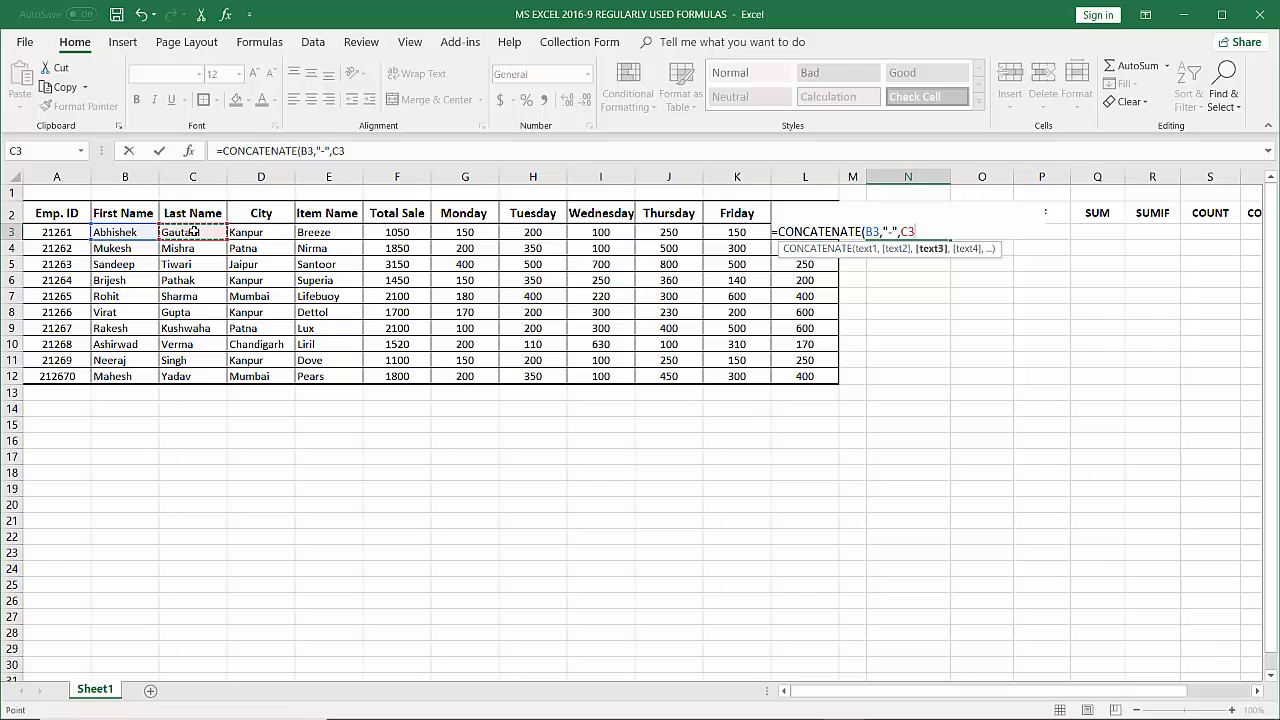
{"action": "type", "text": ")"}
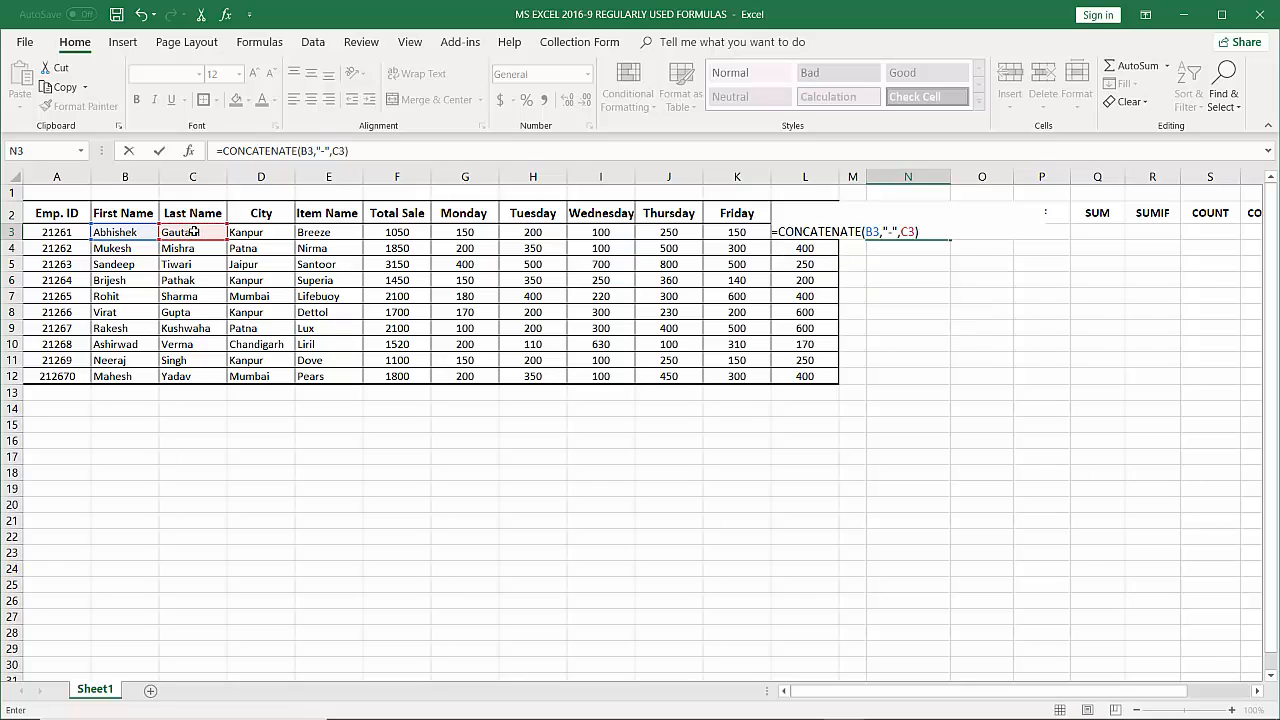
{"action": "key", "text": "Return"}
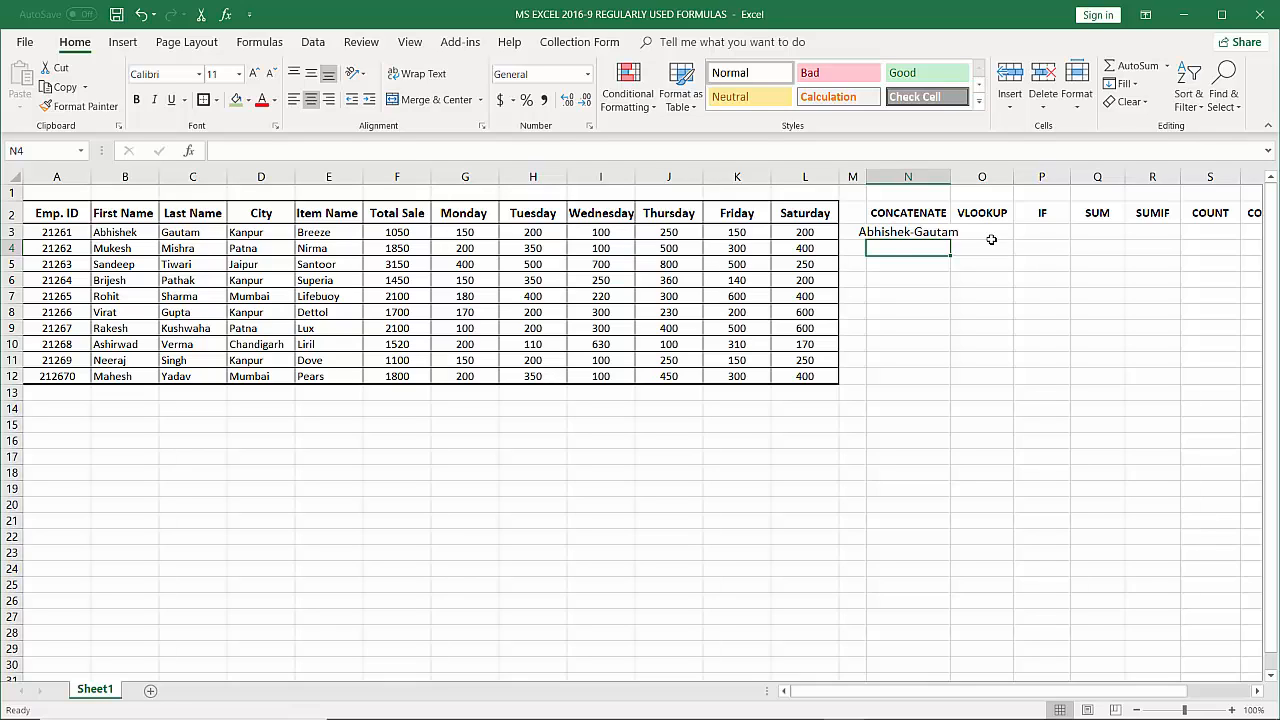
Replace the formula in N3 with =CONCATENATE(B3," ",C3) to separate the names with a space, and widen column N to fit the result
{"action": "left_click", "coordinate": [929, 232]}
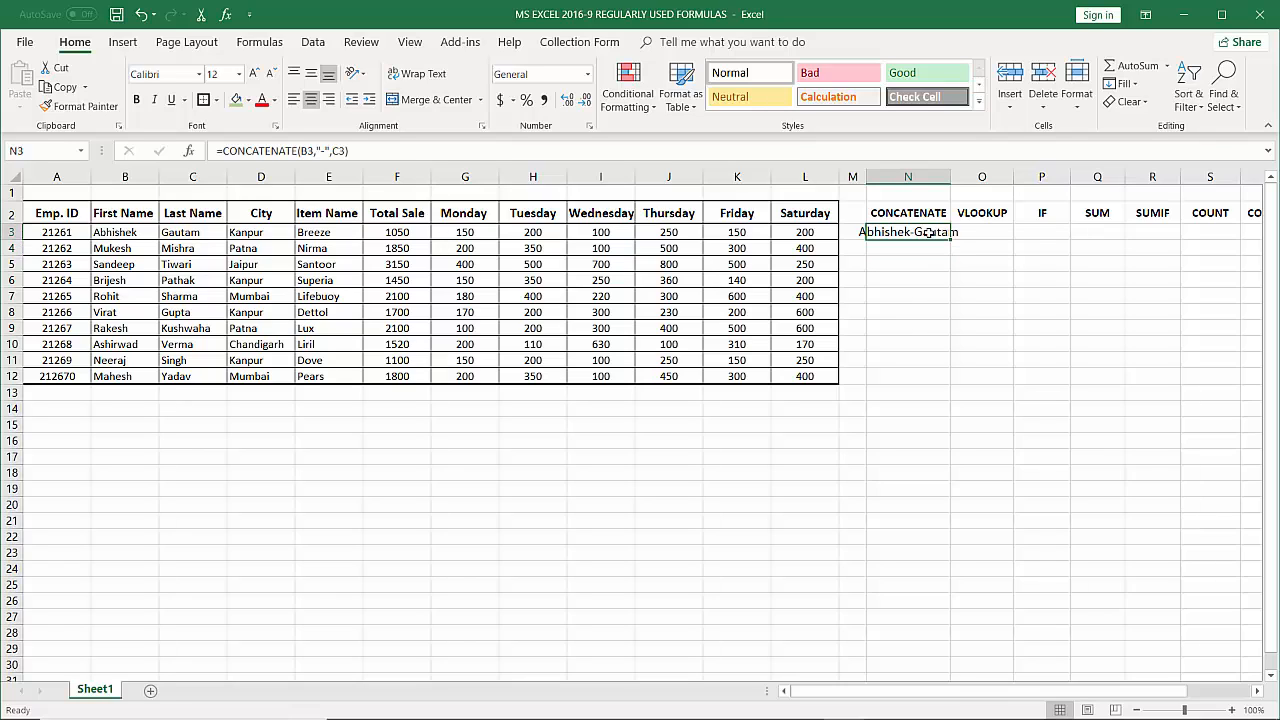
{"action": "type", "text": "="}
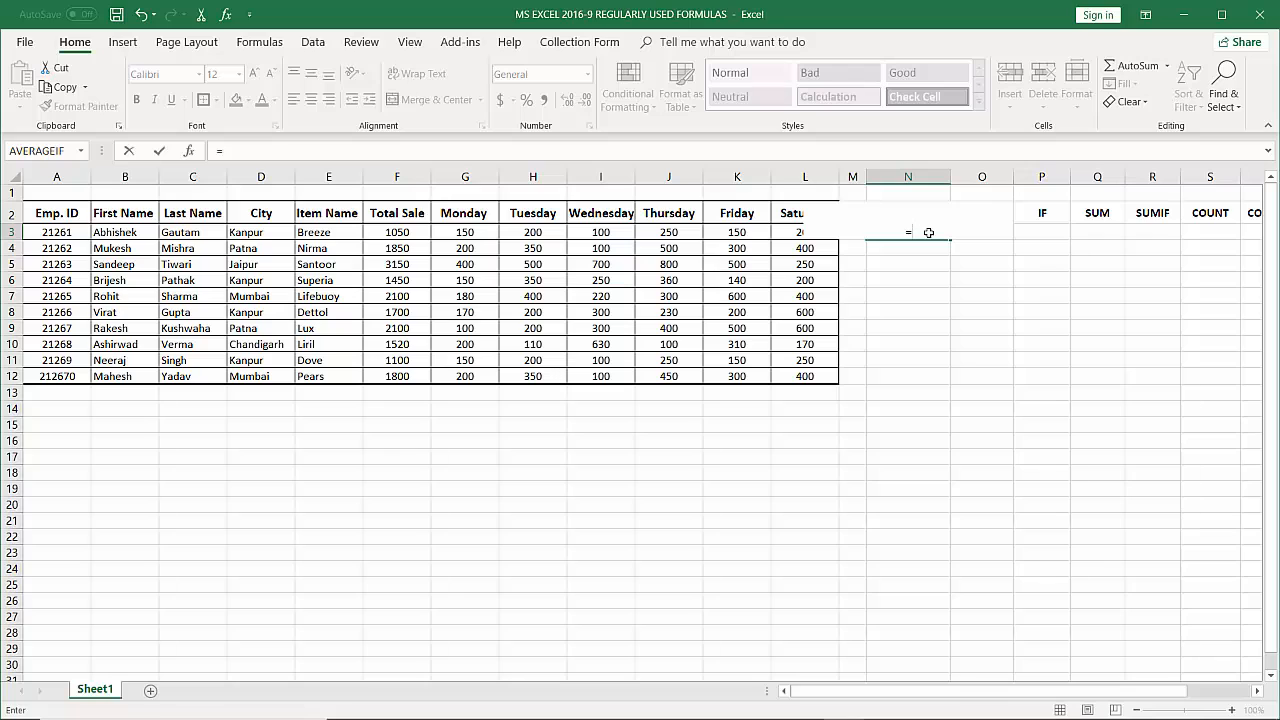
{"action": "type", "text": "CONC"}
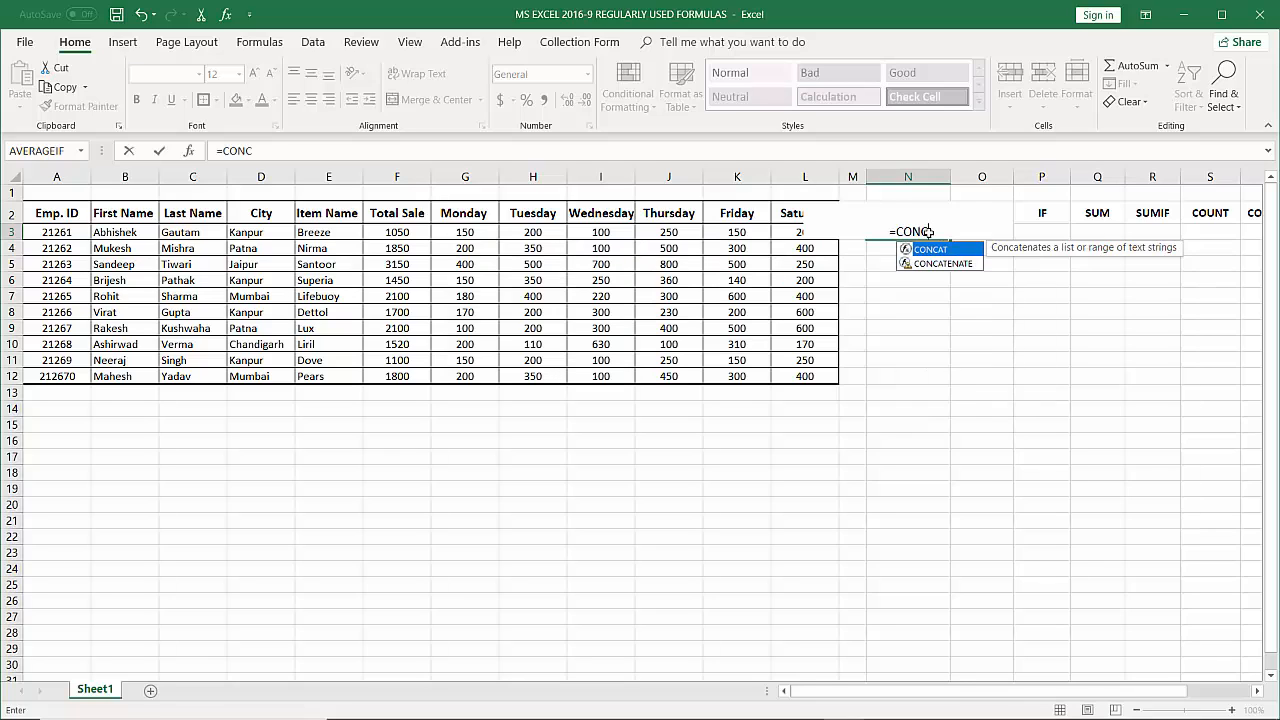
{"action": "type", "text": "ATENATE("}
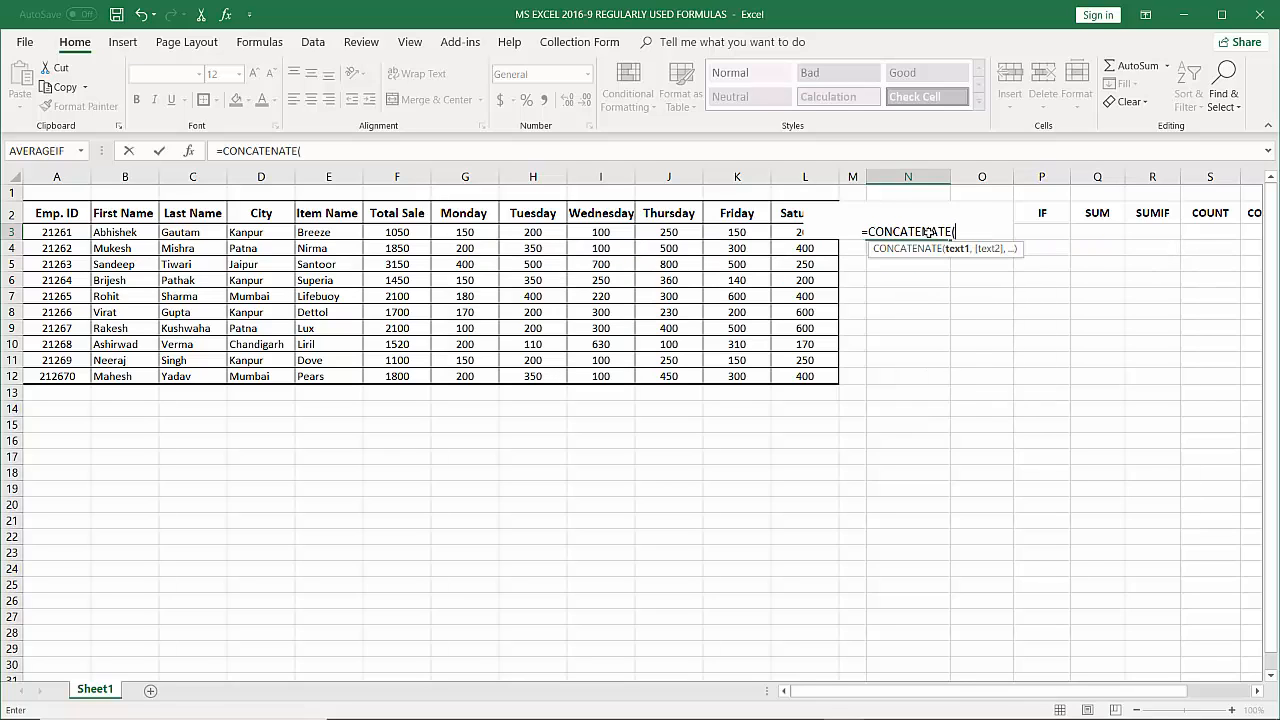
{"action": "left_click", "coordinate": [124, 232]}
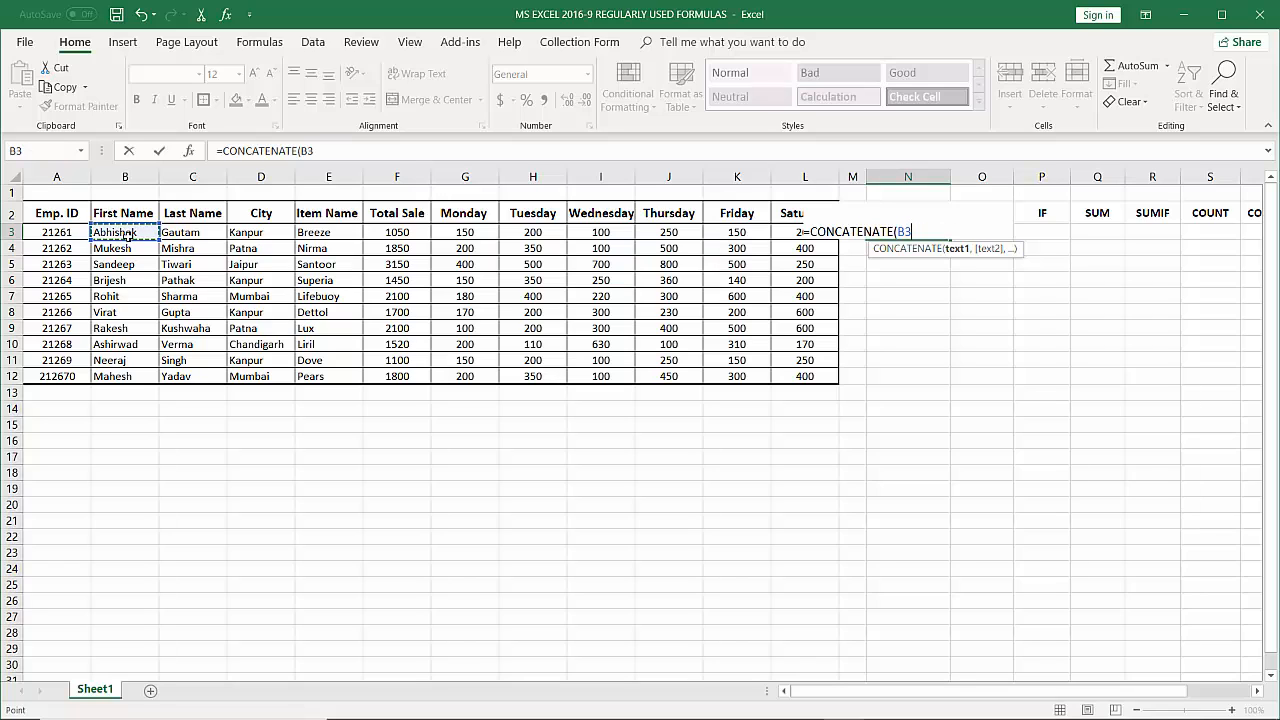
{"action": "type", "text": ","}
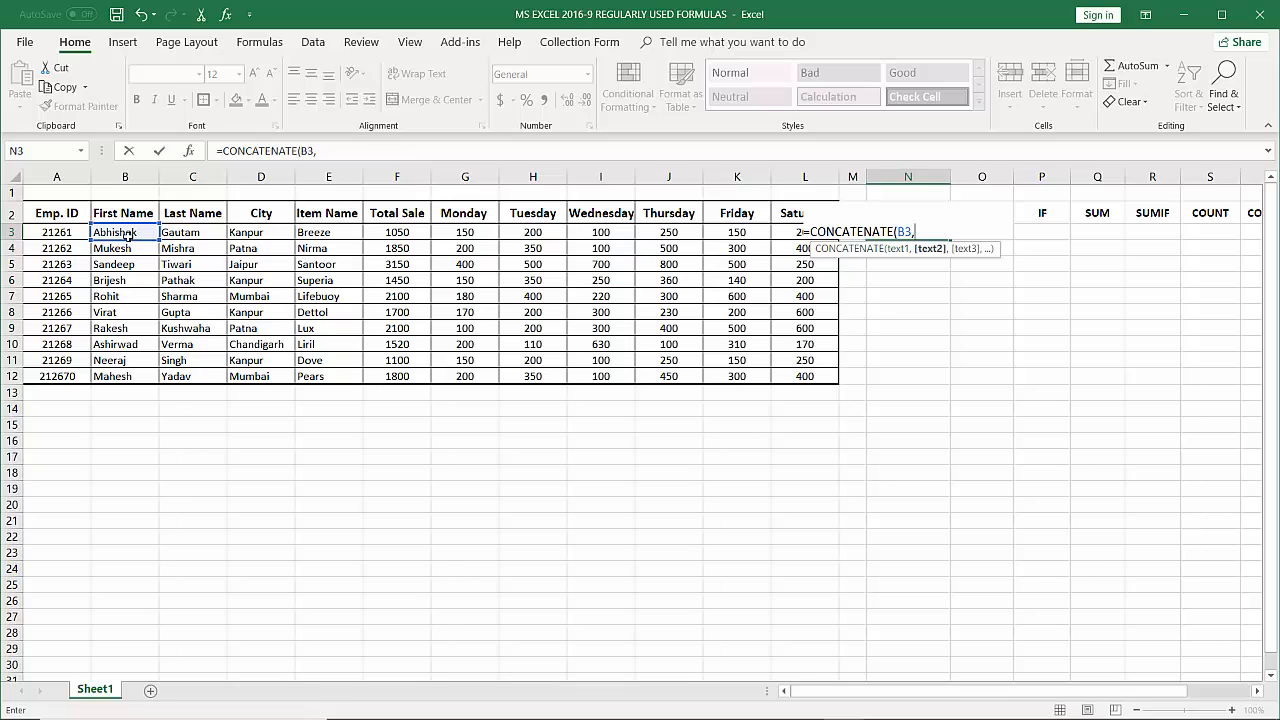
{"action": "type", "text": "\" \","}
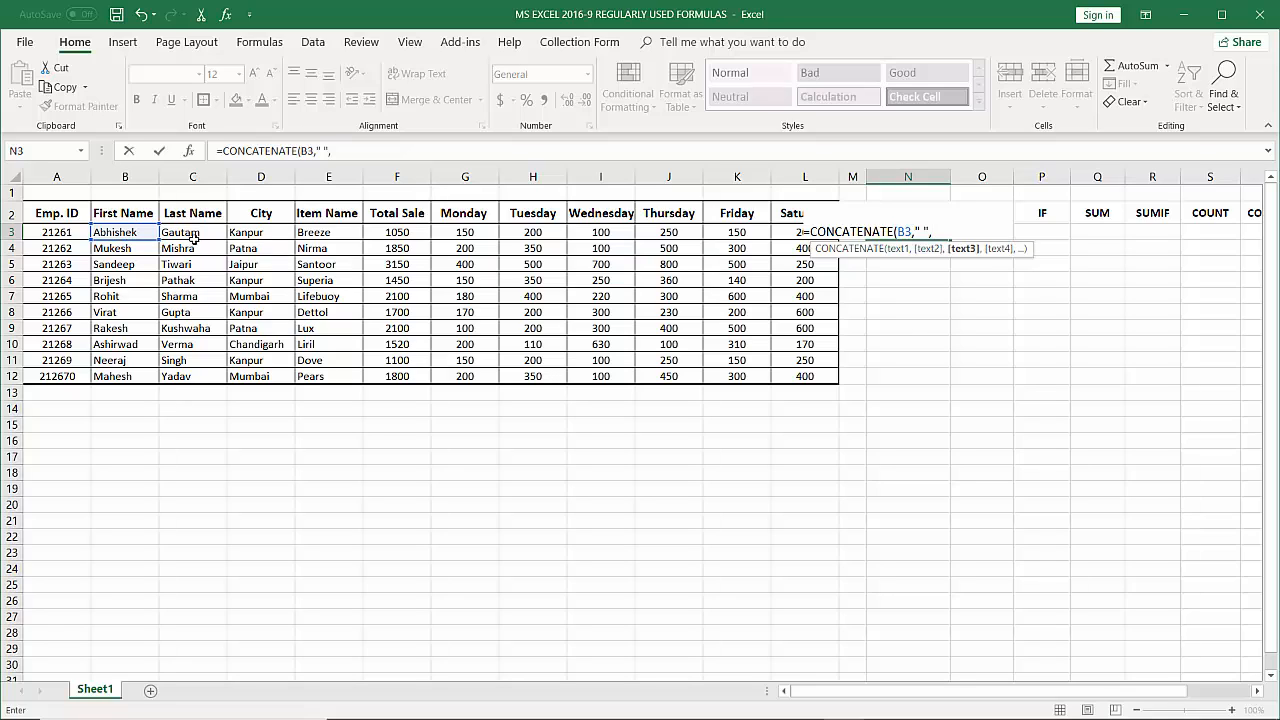
{"action": "left_click", "coordinate": [193, 236]}
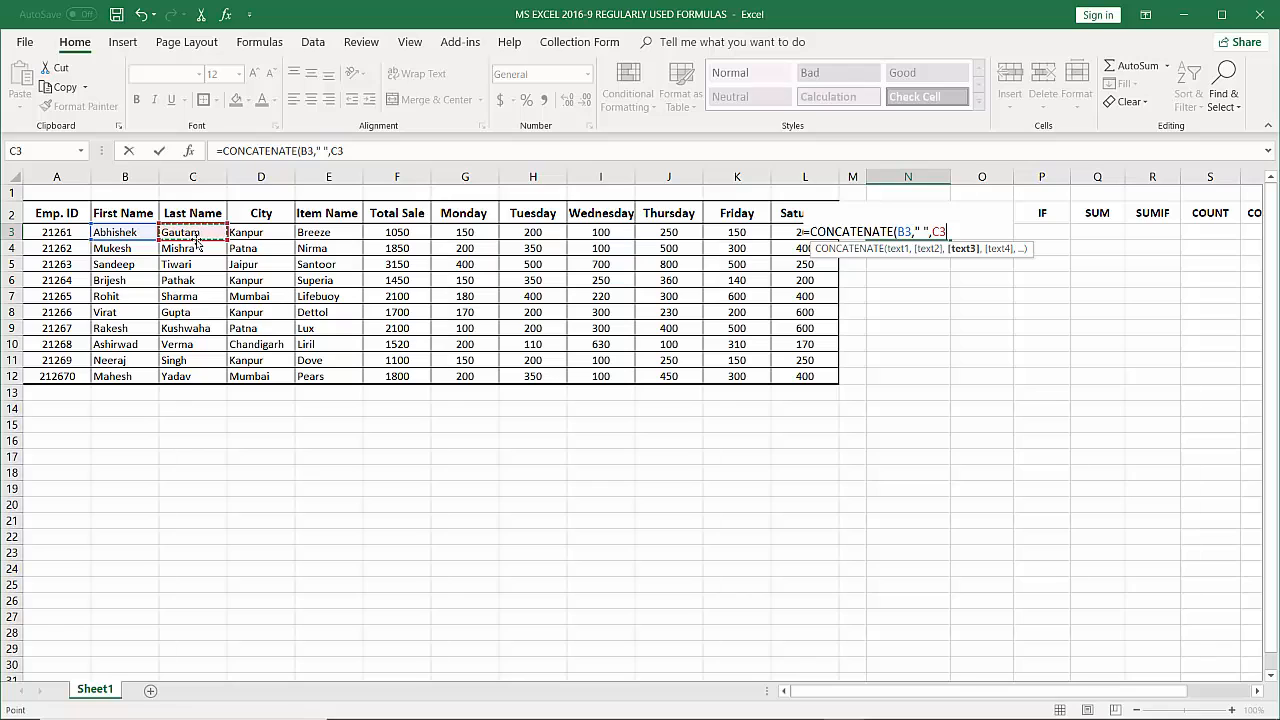
{"action": "type", "text": ")"}
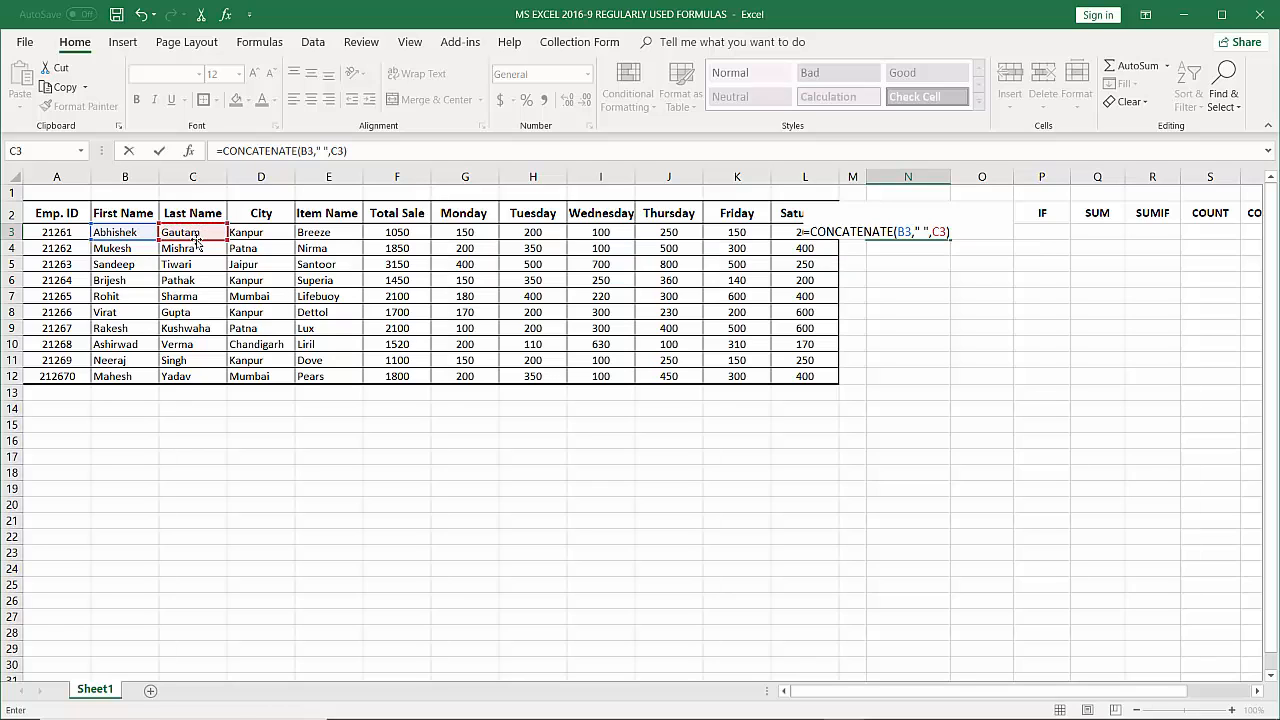
{"action": "key", "text": "Return"}
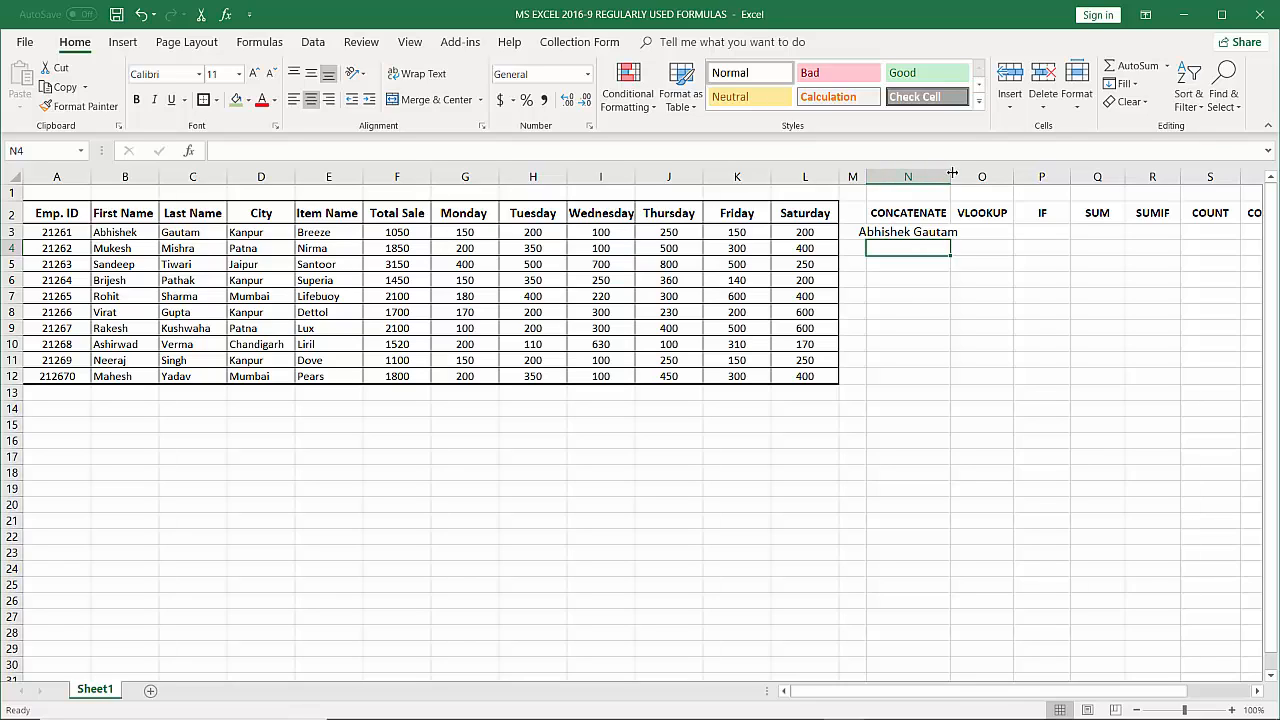
{"action": "left_click_drag", "start_coordinate": [950, 177], "coordinate": [972, 177]}
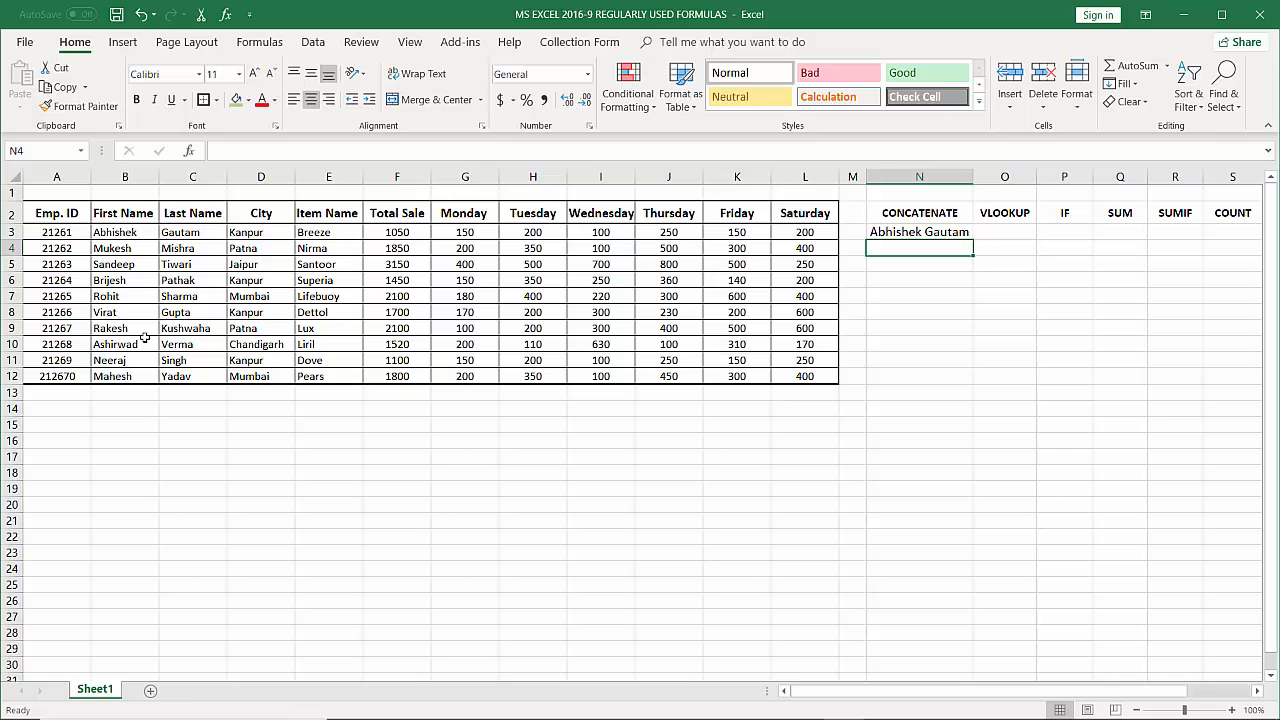
Fill the CONCATENATE formula from N3 down to N12 and left-align the joined names
{"action": "left_click", "coordinate": [917, 232]}
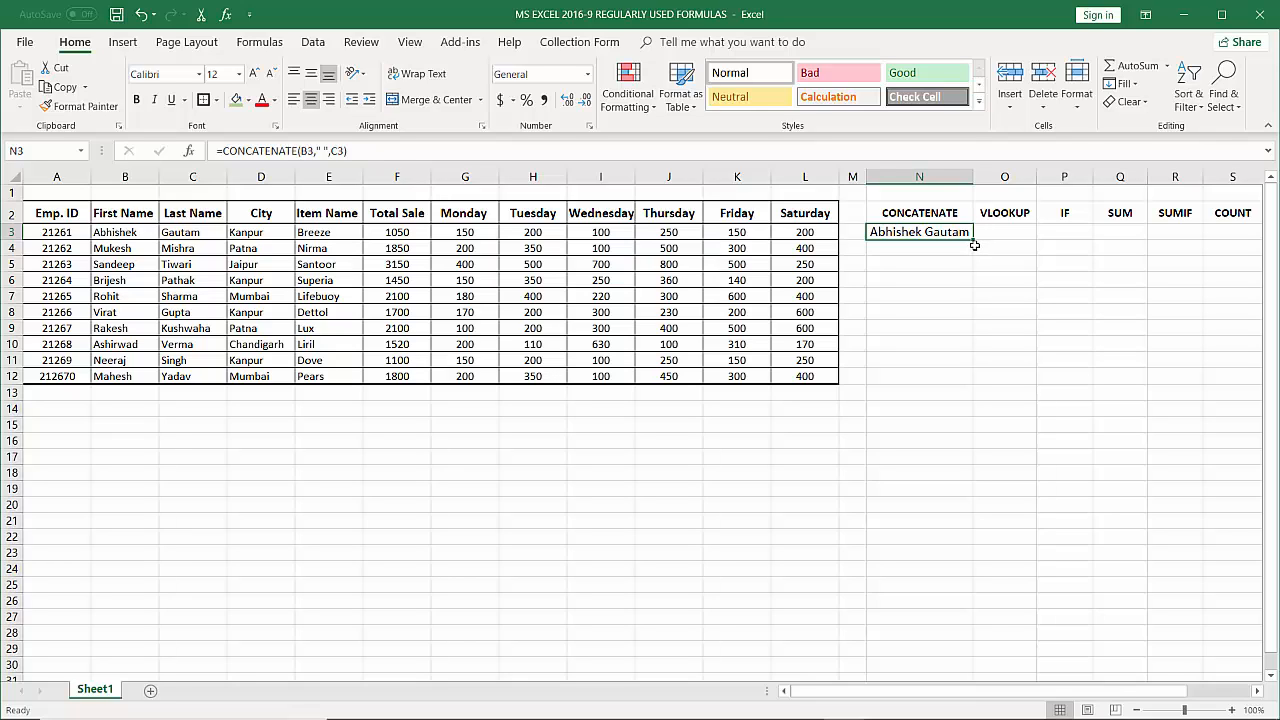
{"action": "left_click_drag", "start_coordinate": [973, 246], "coordinate": [972, 385]}
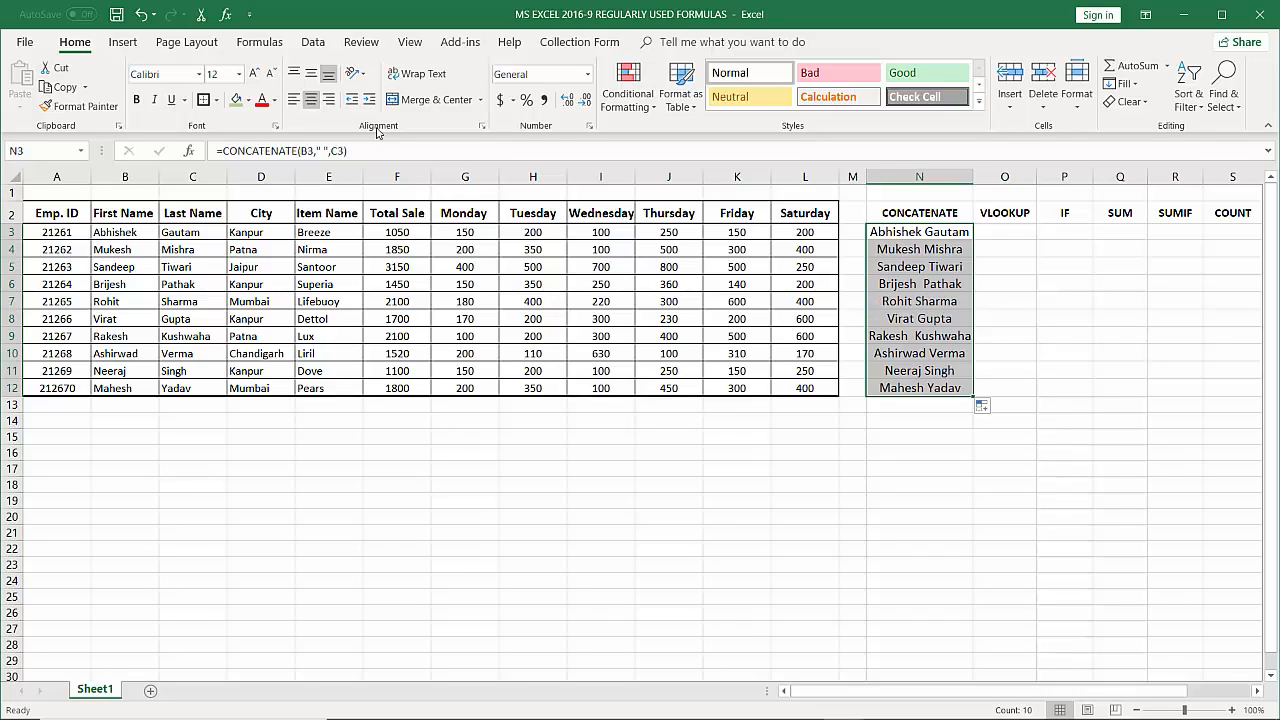
{"action": "left_click", "coordinate": [293, 99]}
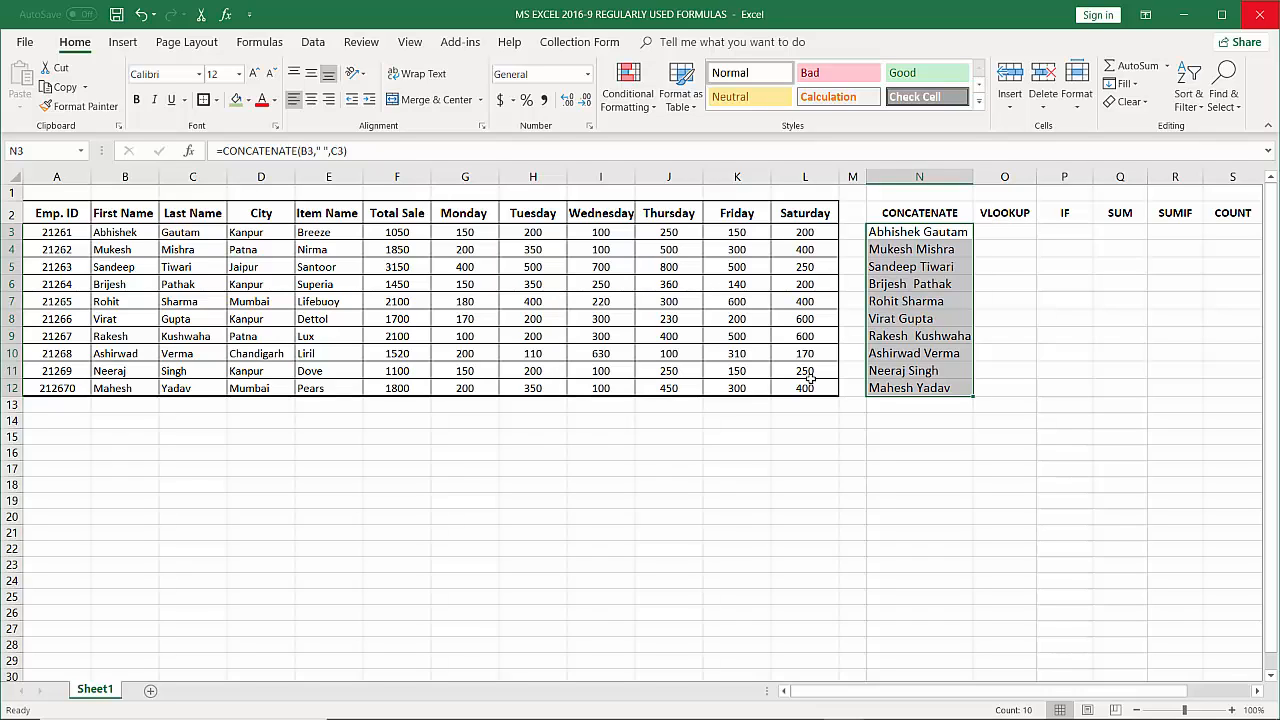
{"action": "left_click", "coordinate": [675, 423]}
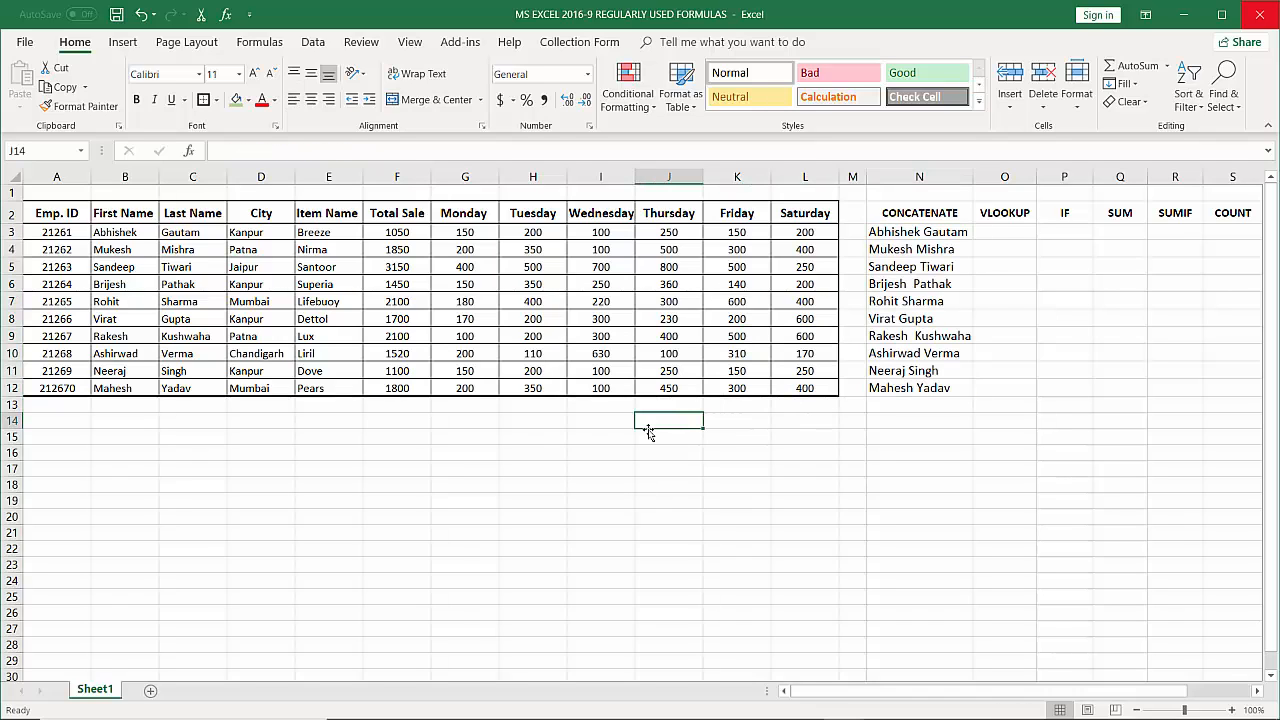
Copy the first employee's ID from A3 into G14 as the lookup value
{"action": "left_click", "coordinate": [60, 232]}
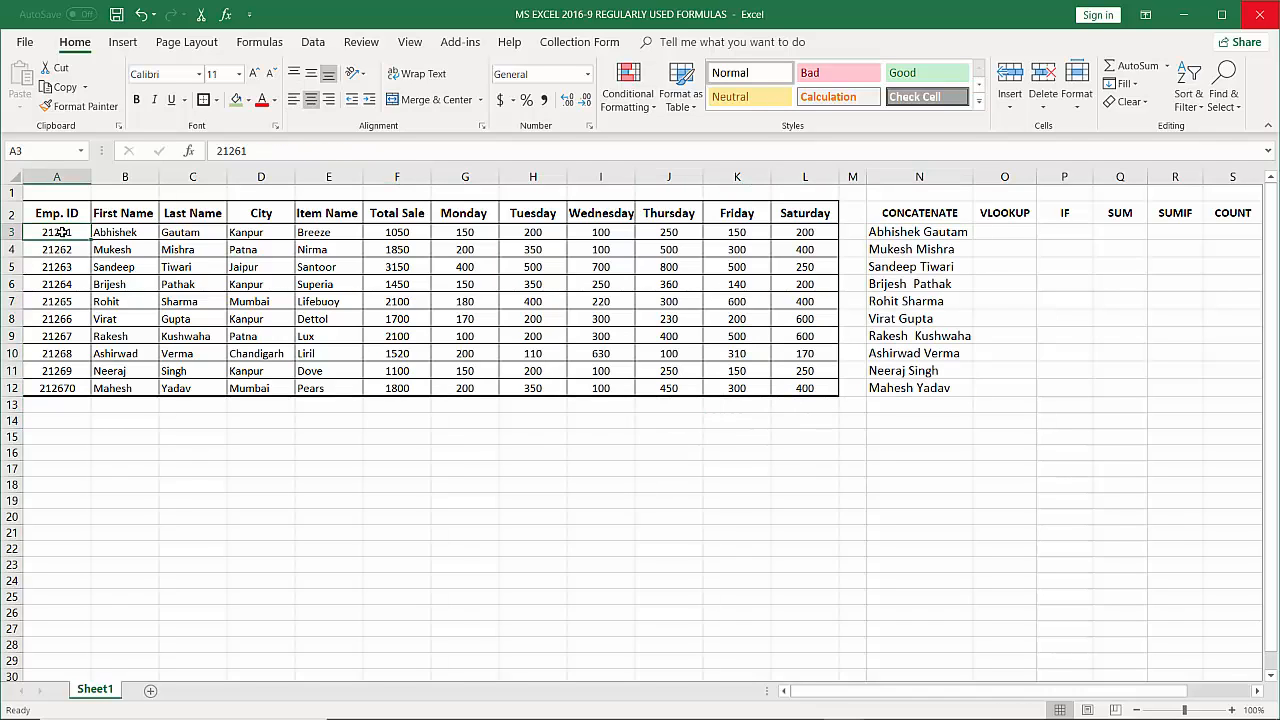
{"action": "key", "text": "ctrl+c"}
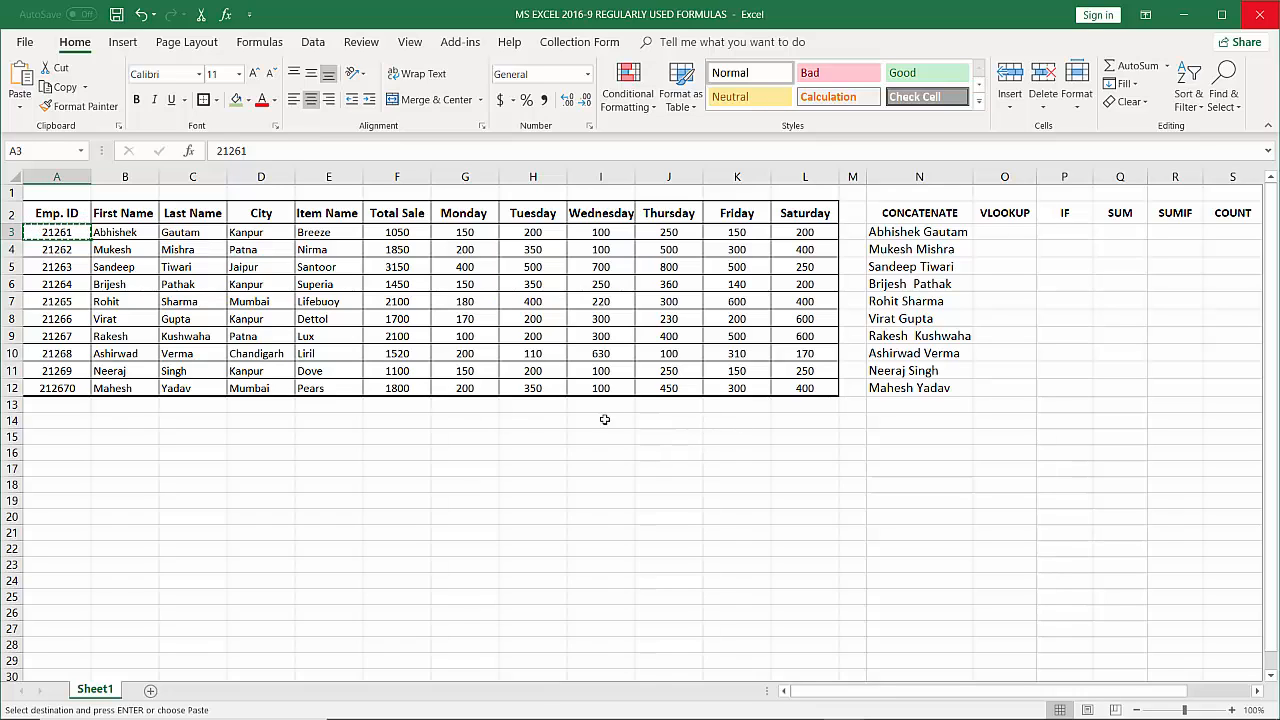
{"action": "left_click", "coordinate": [474, 420]}
{"action": "key", "text": "ctrl+v"}
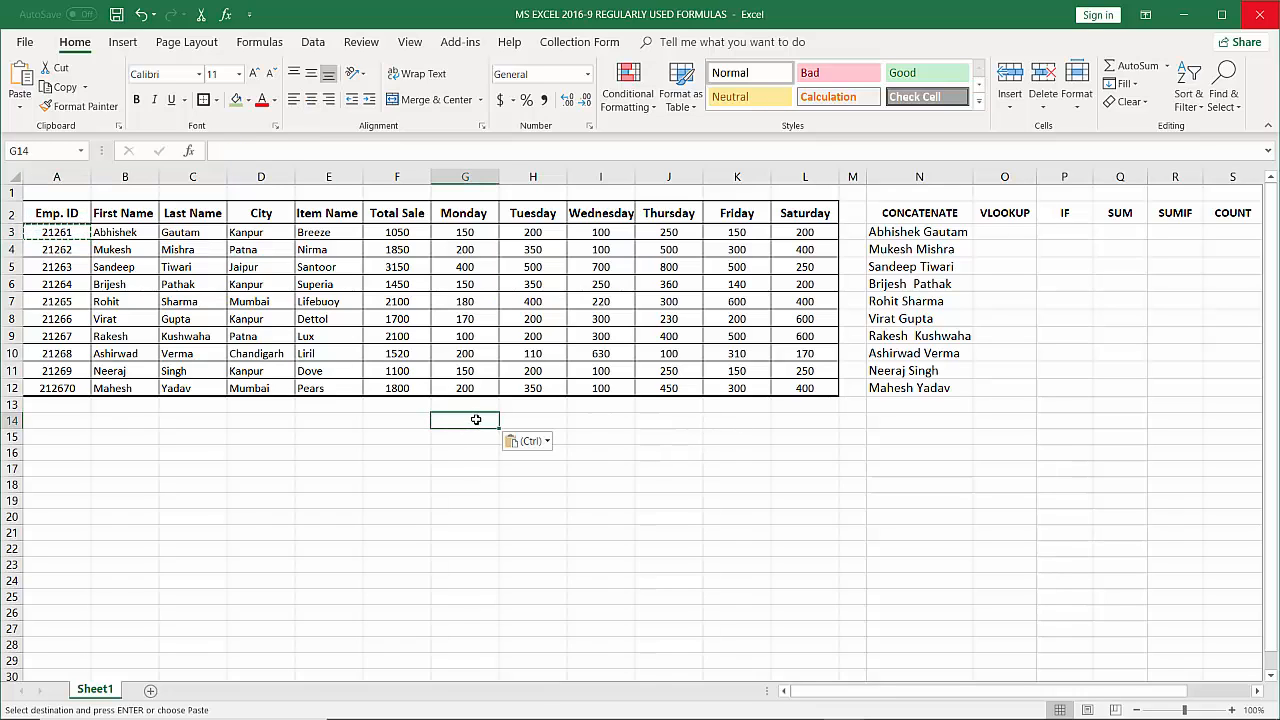
Enter =VLOOKUP(G14,A2:L12,6,FALSE) in cell O3 to return the Total Sale for the employee ID in G14
{"action": "left_click", "coordinate": [1002, 232]}
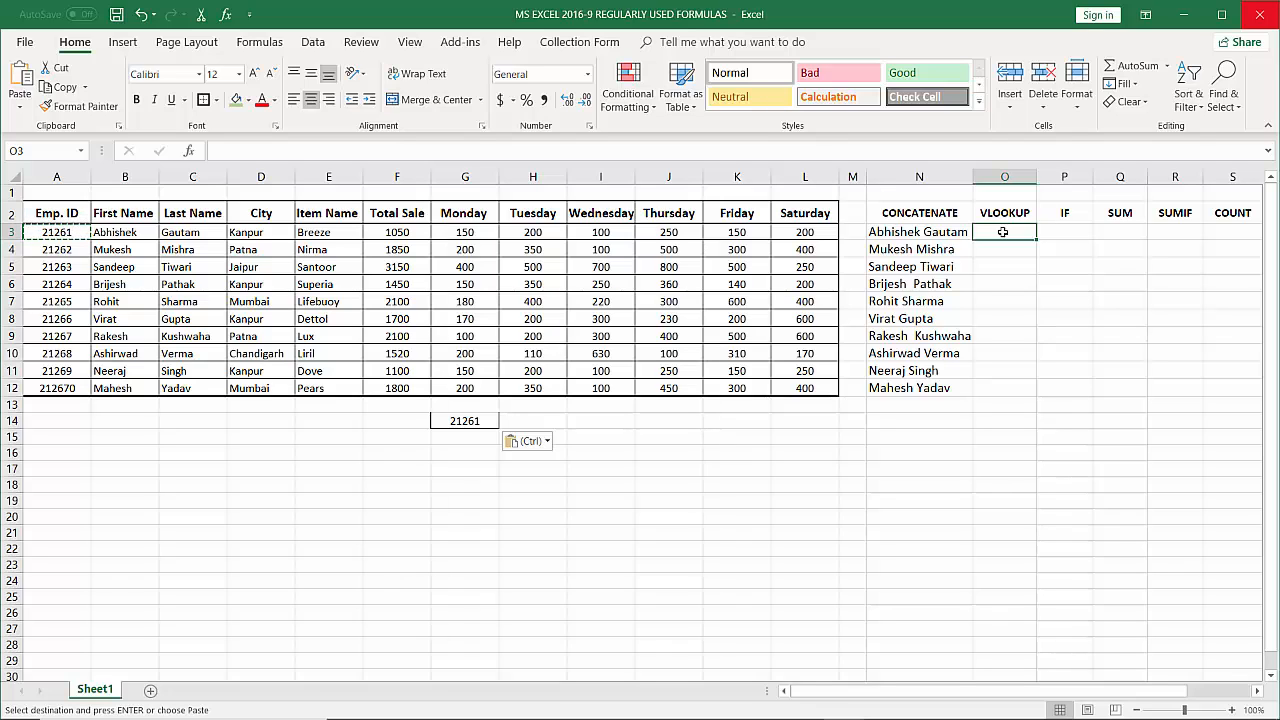
{"action": "type", "text": "="}
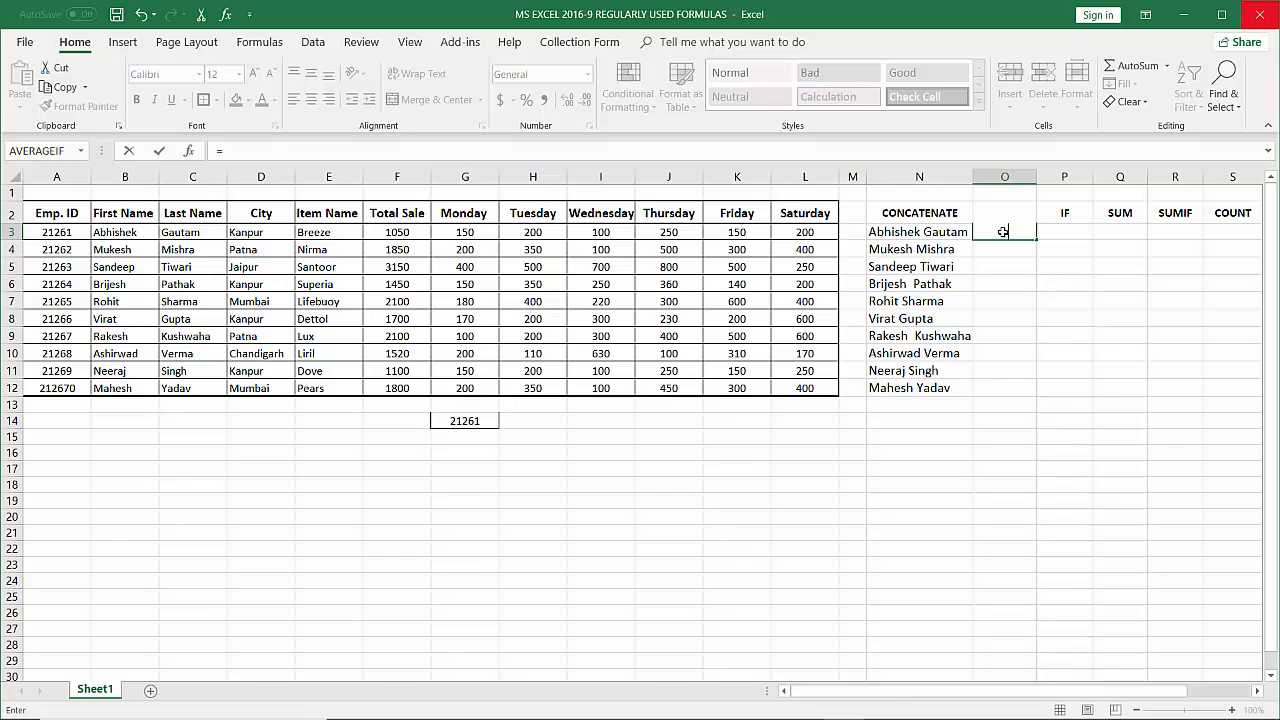
{"action": "type", "text": "VLOO"}
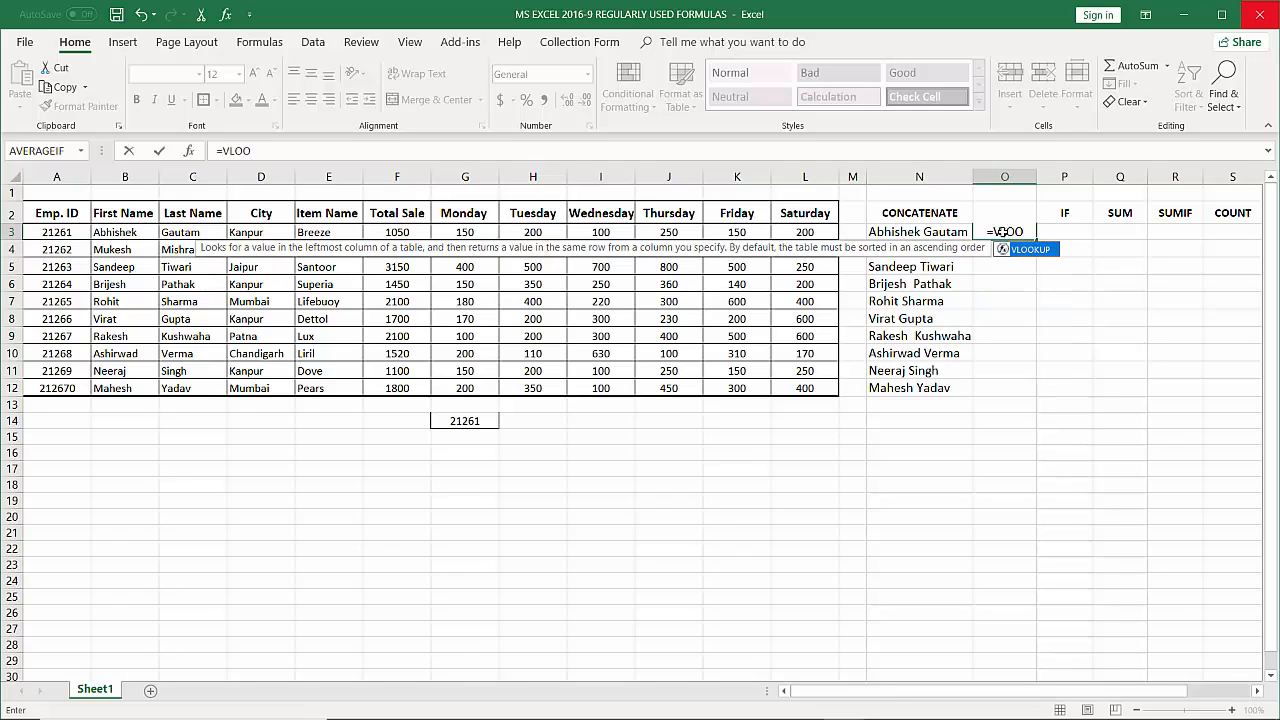
{"action": "type", "text": "KUP"}
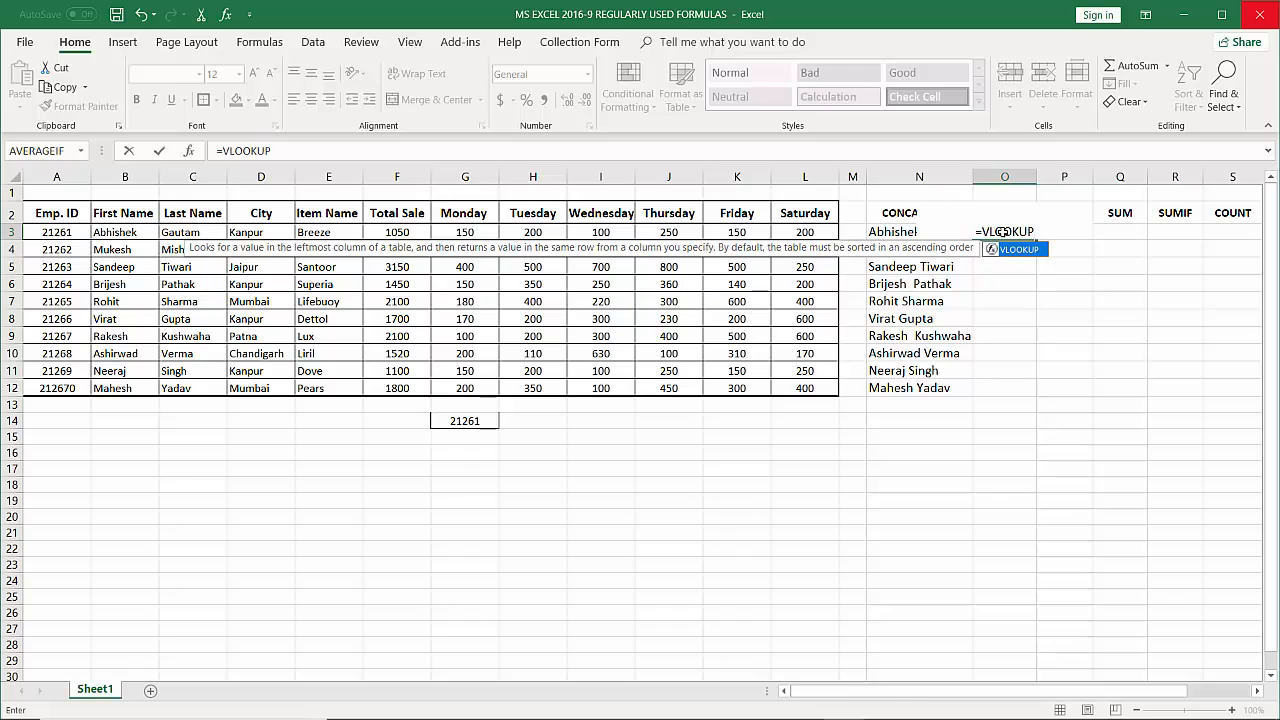
{"action": "type", "text": "("}
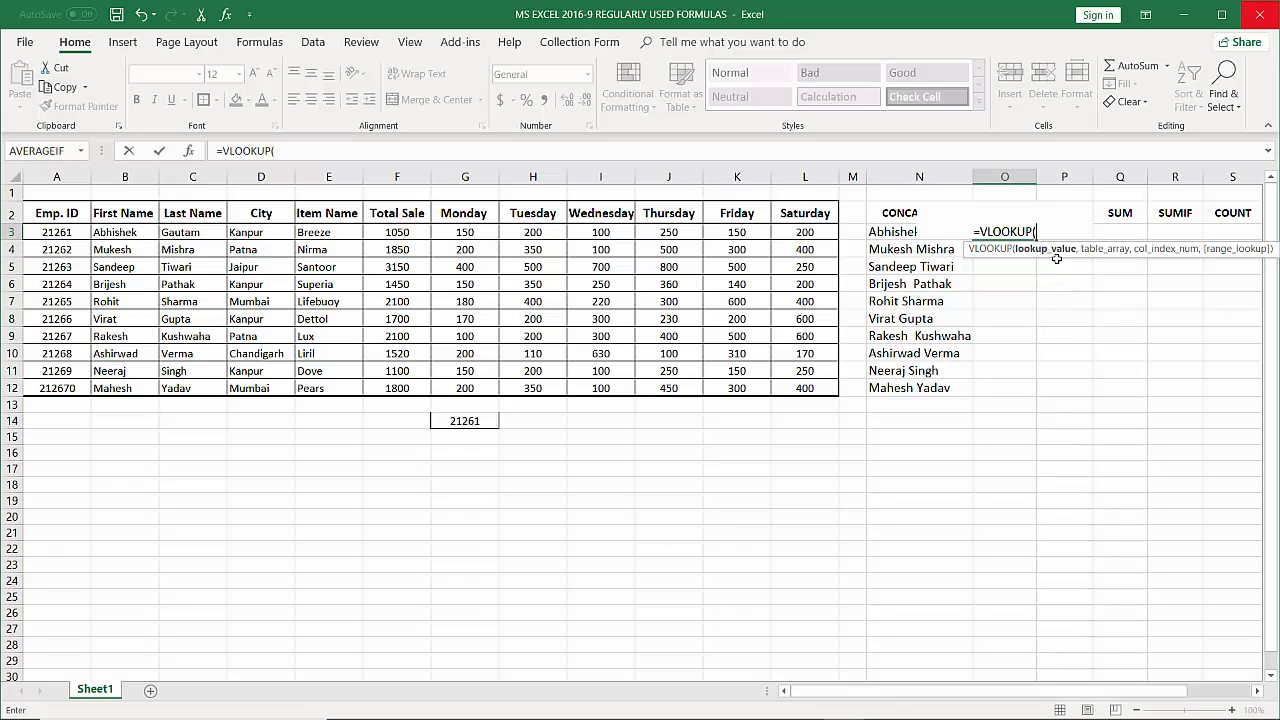
{"action": "left_click", "coordinate": [481, 421]}
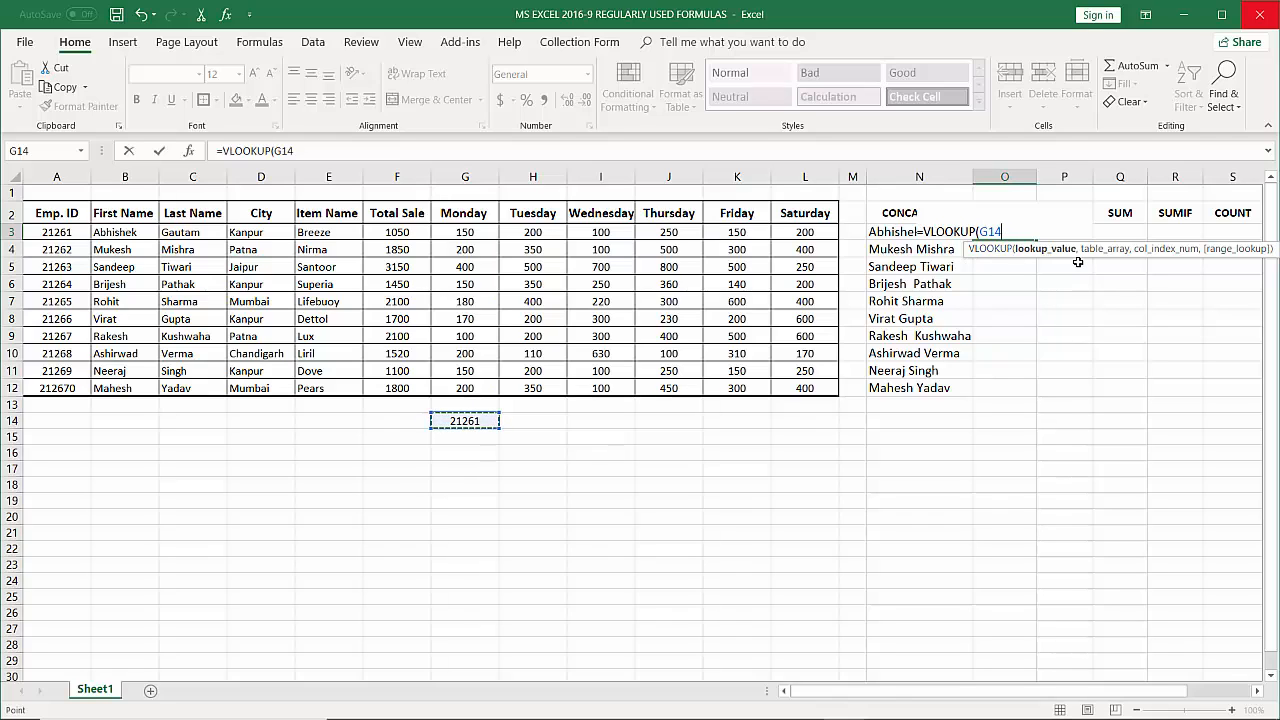
{"action": "type", "text": ","}
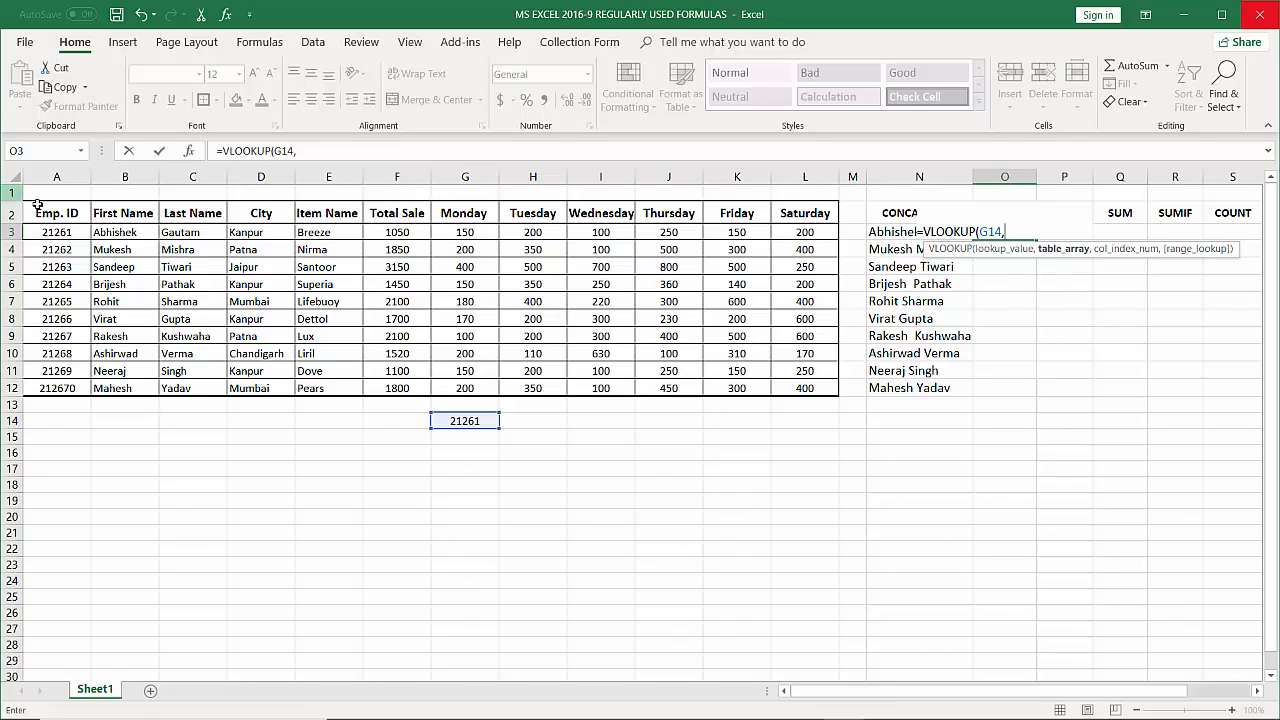
{"action": "left_click", "coordinate": [71, 214]}
{"action": "left_click_drag", "start_coordinate": [71, 214], "coordinate": [806, 388]}
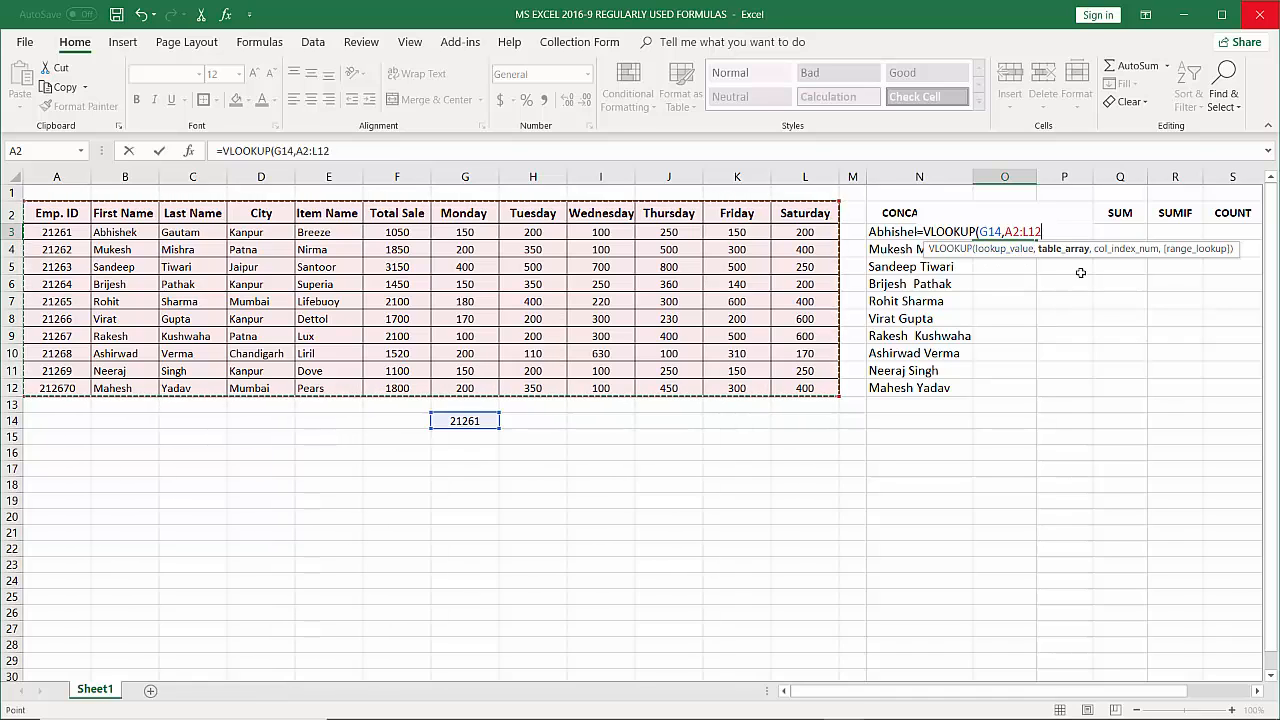
{"action": "type", "text": ","}
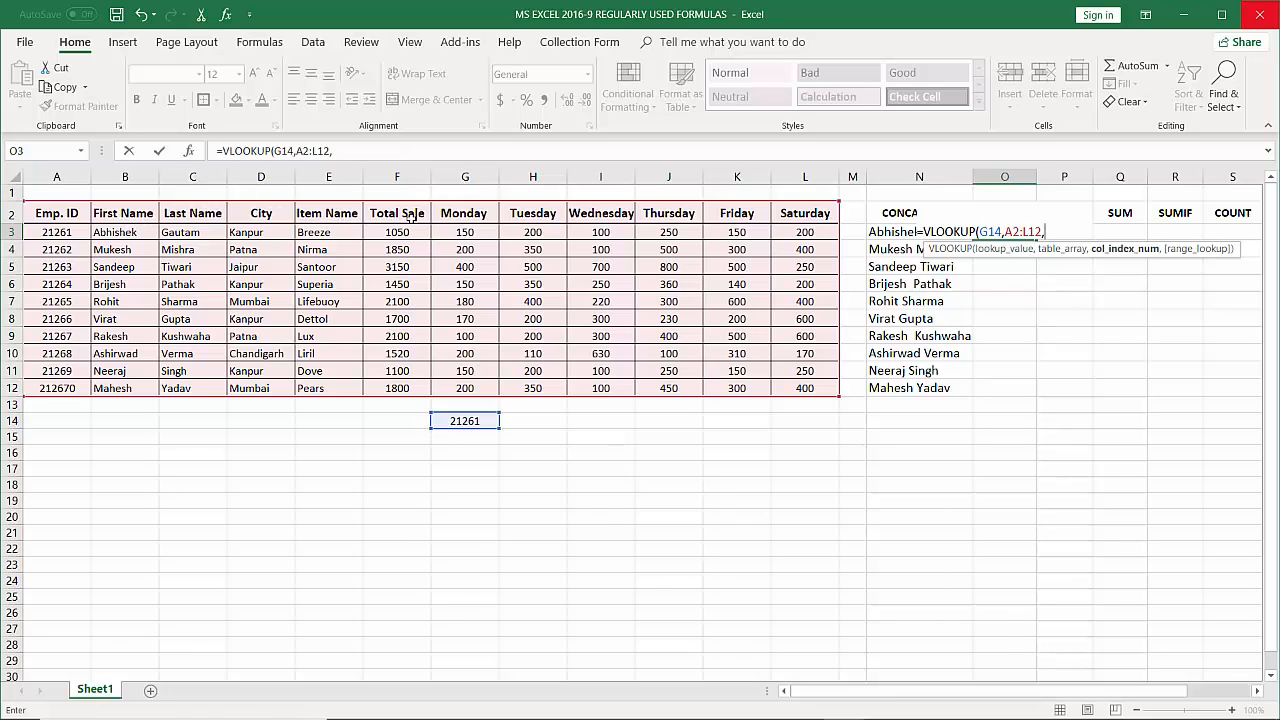
{"action": "type", "text": "6"}
{"action": "type", "text": ","}
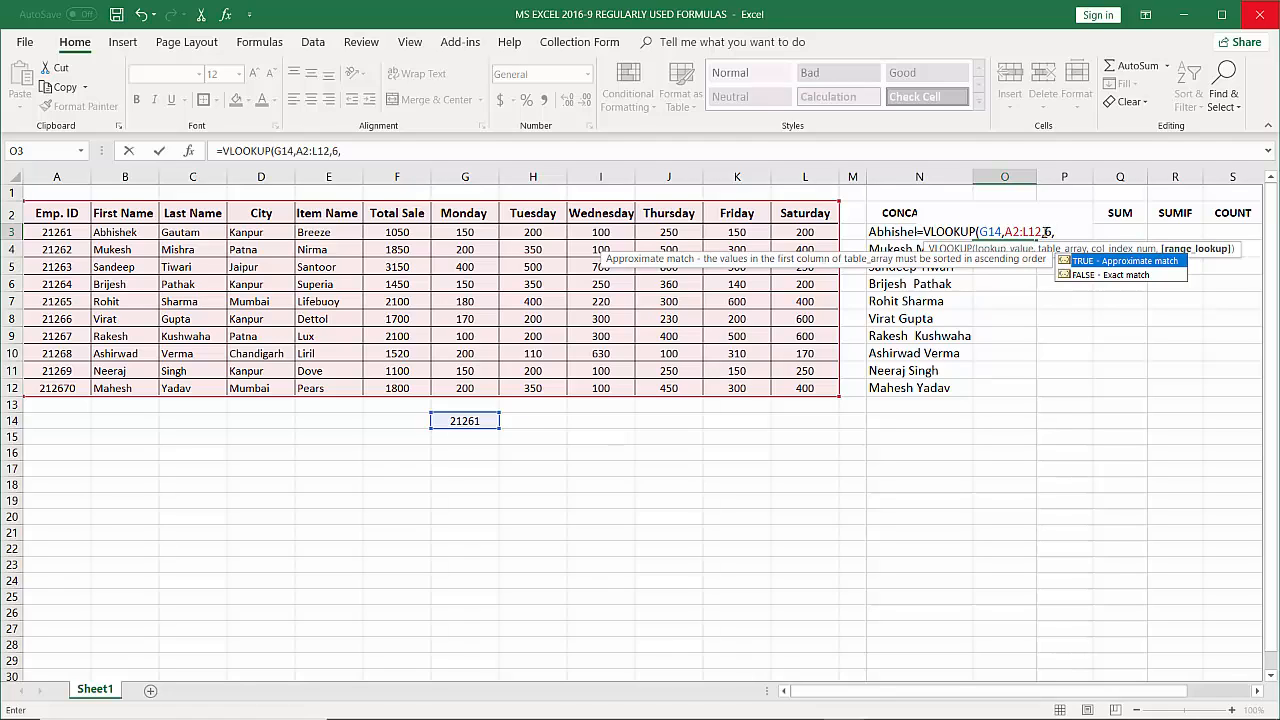
{"action": "type", "text": "FALSE"}
{"action": "type", "text": ")"}
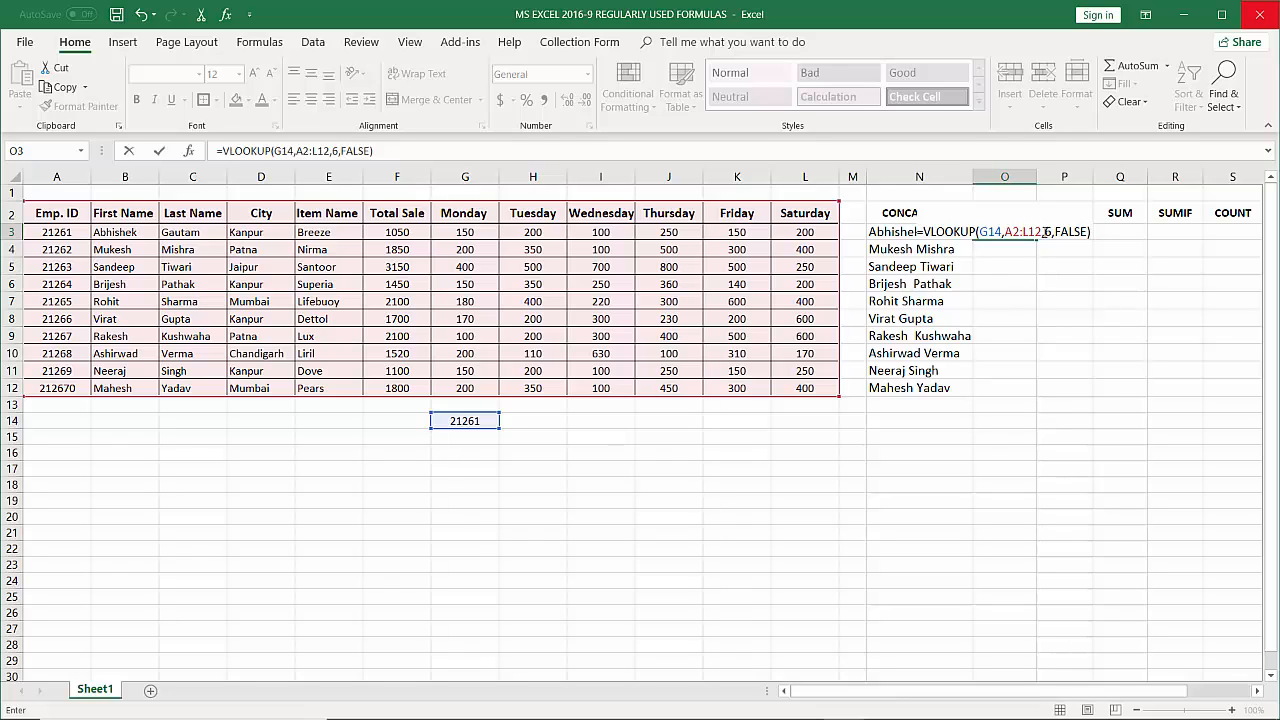
{"action": "key", "text": "Return"}
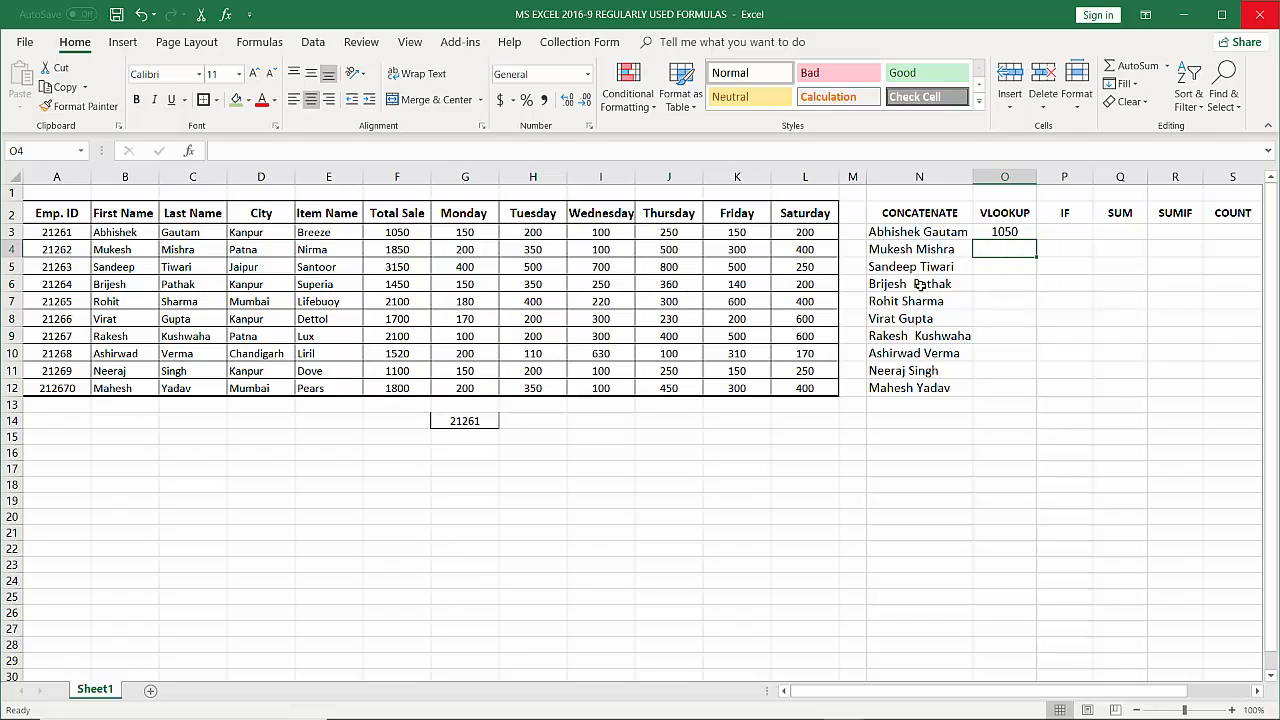
Test the lookup by replacing the ID in G14 with the last employee's ID from A12
{"action": "left_click", "coordinate": [484, 421]}
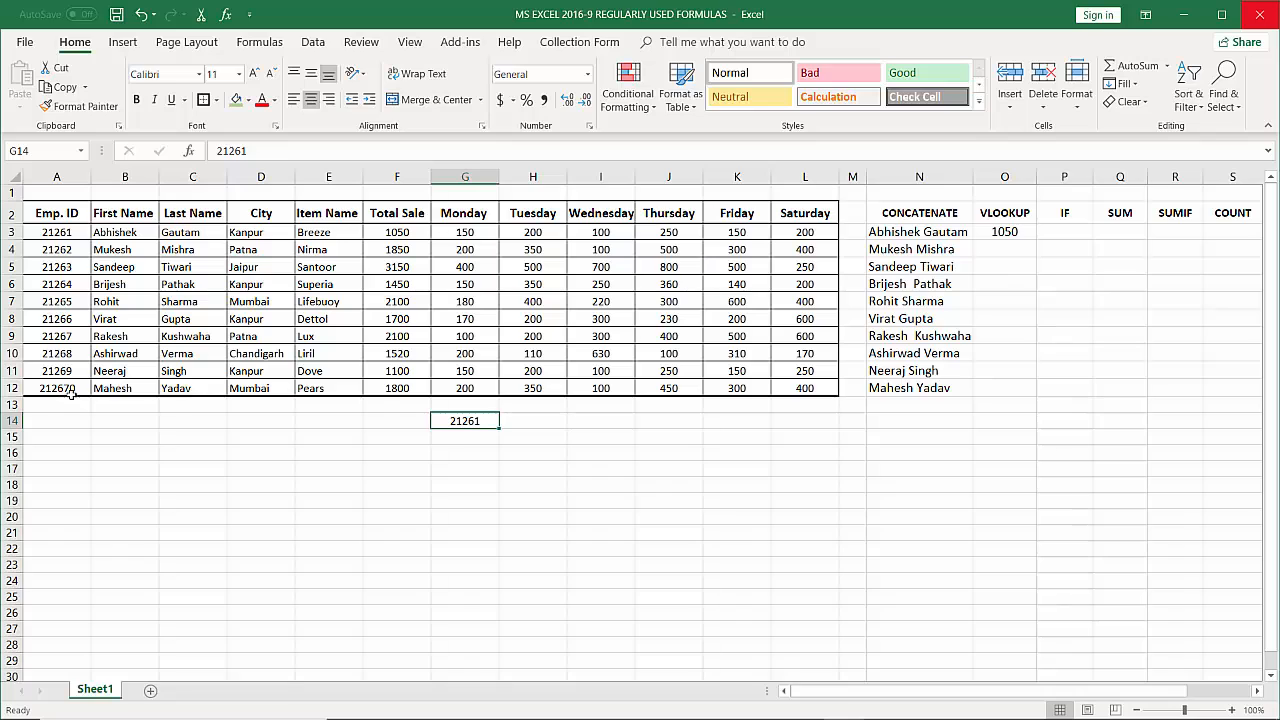
{"action": "type", "text": "2"}
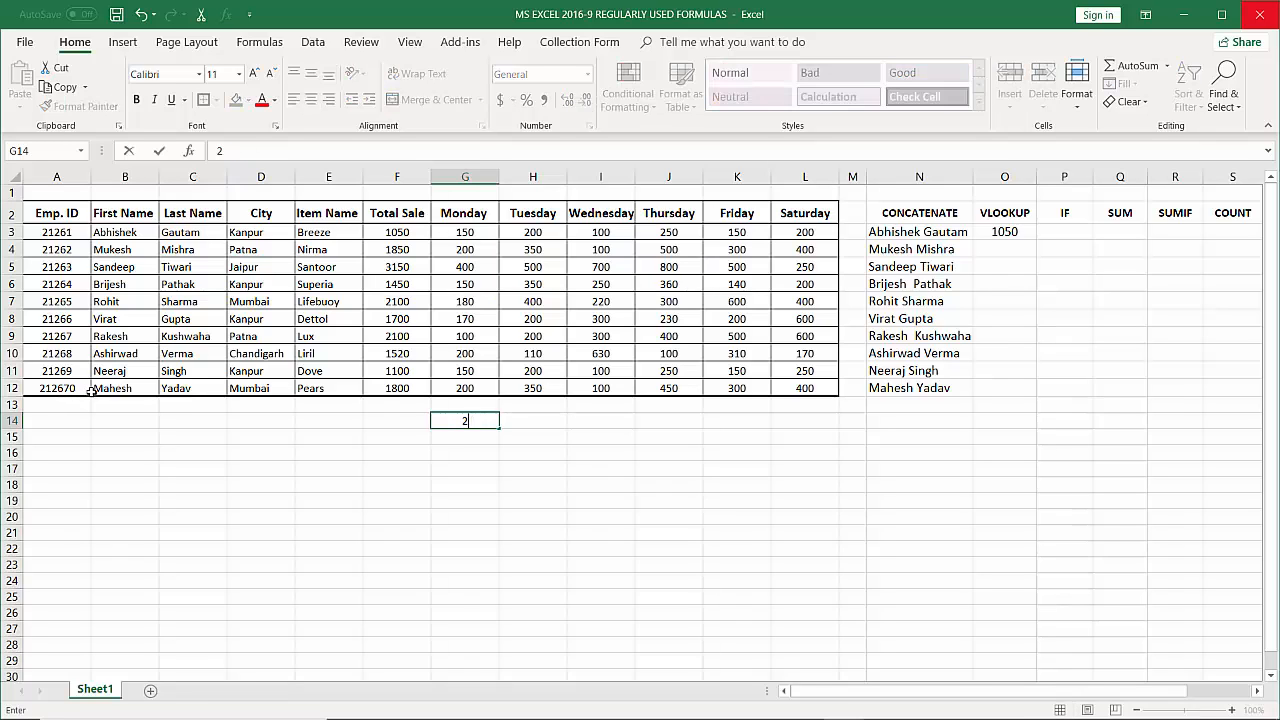
{"action": "type", "text": "12670"}
{"action": "key", "text": "Return"}
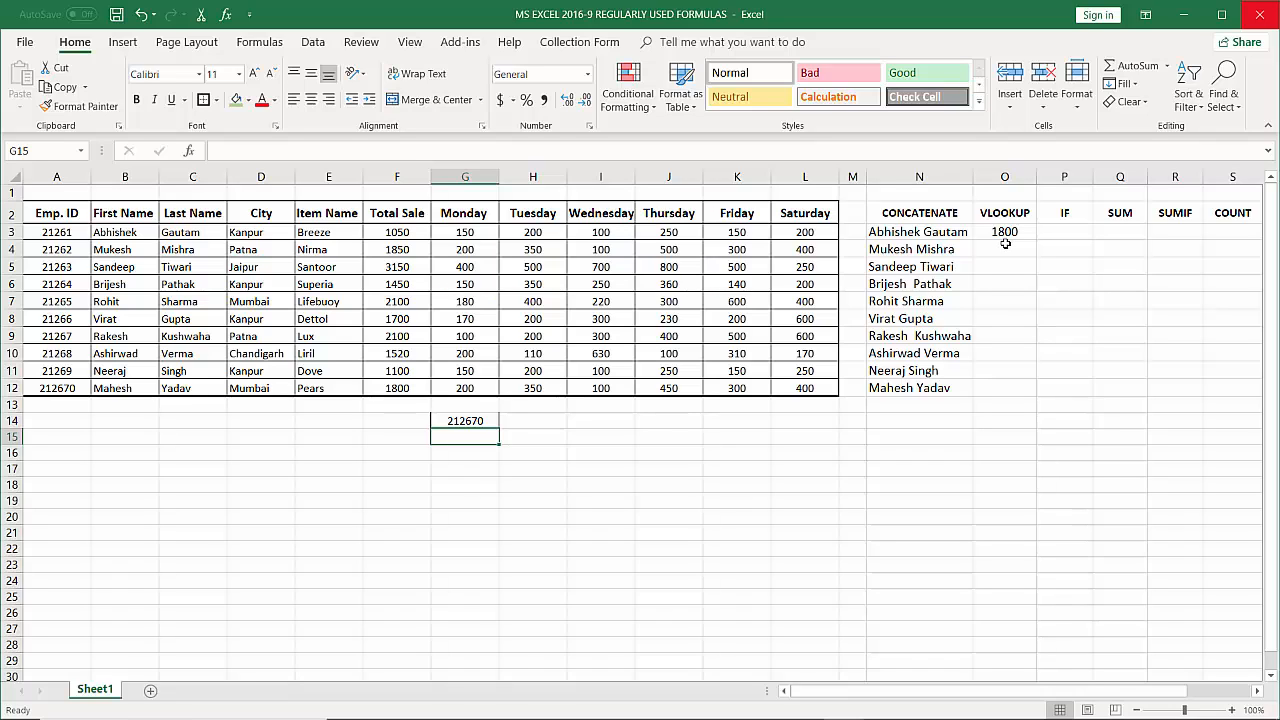
Replace the lookup ID in G14 with the employee ID listed in A8
{"action": "left_click", "coordinate": [484, 423]}
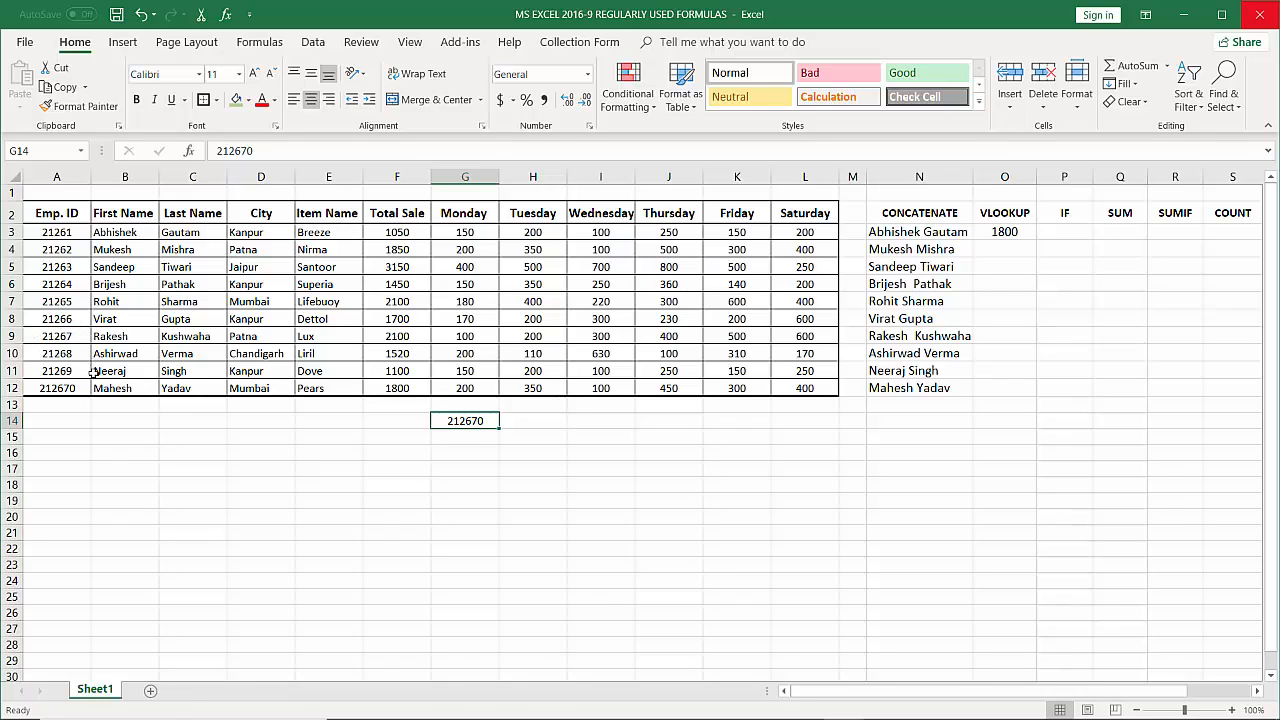
{"action": "type", "text": "21266"}
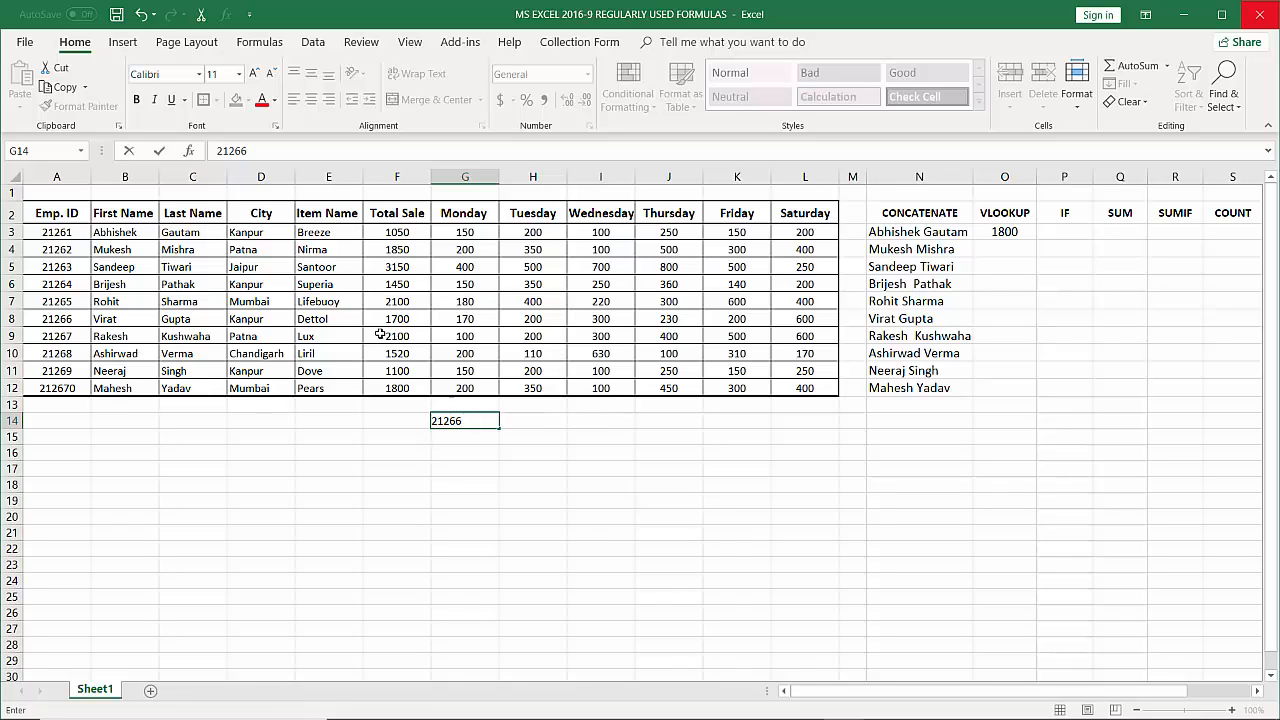
{"action": "key", "text": "Return"}
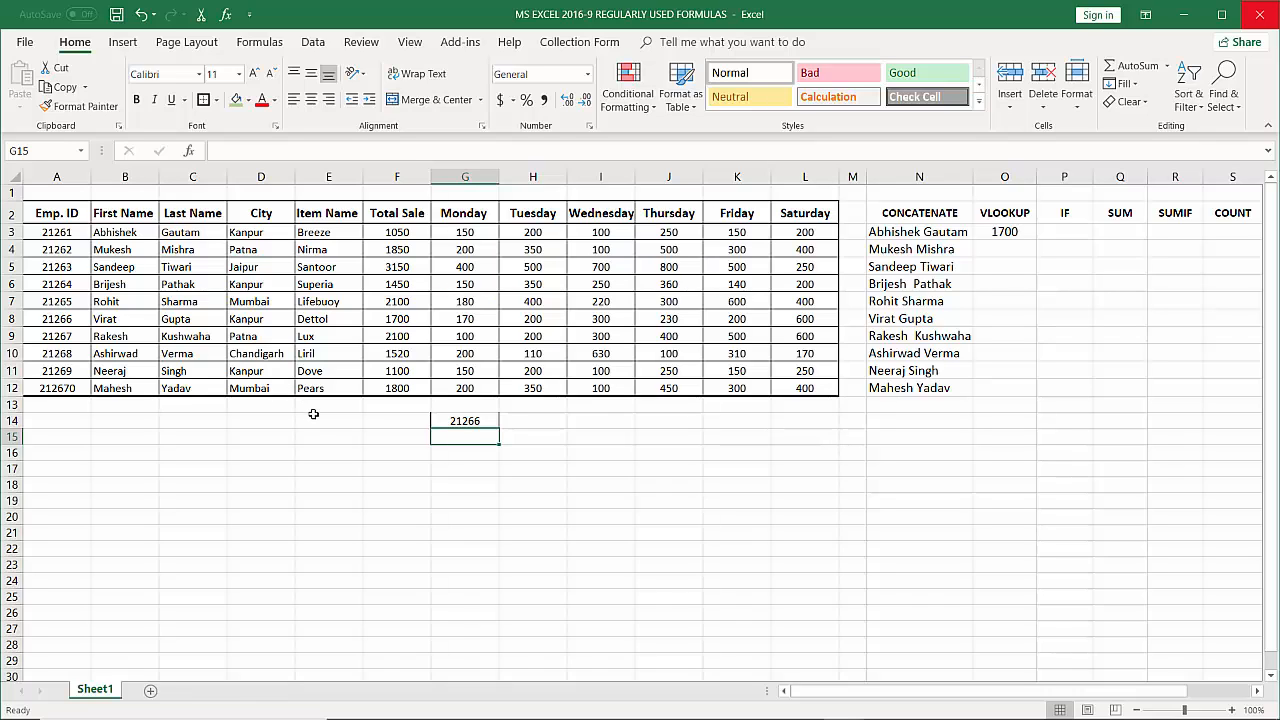
Change the lookup ID in G14 to the employee ID listed in A5
{"action": "left_click", "coordinate": [484, 421]}
{"action": "type", "text": "2"}
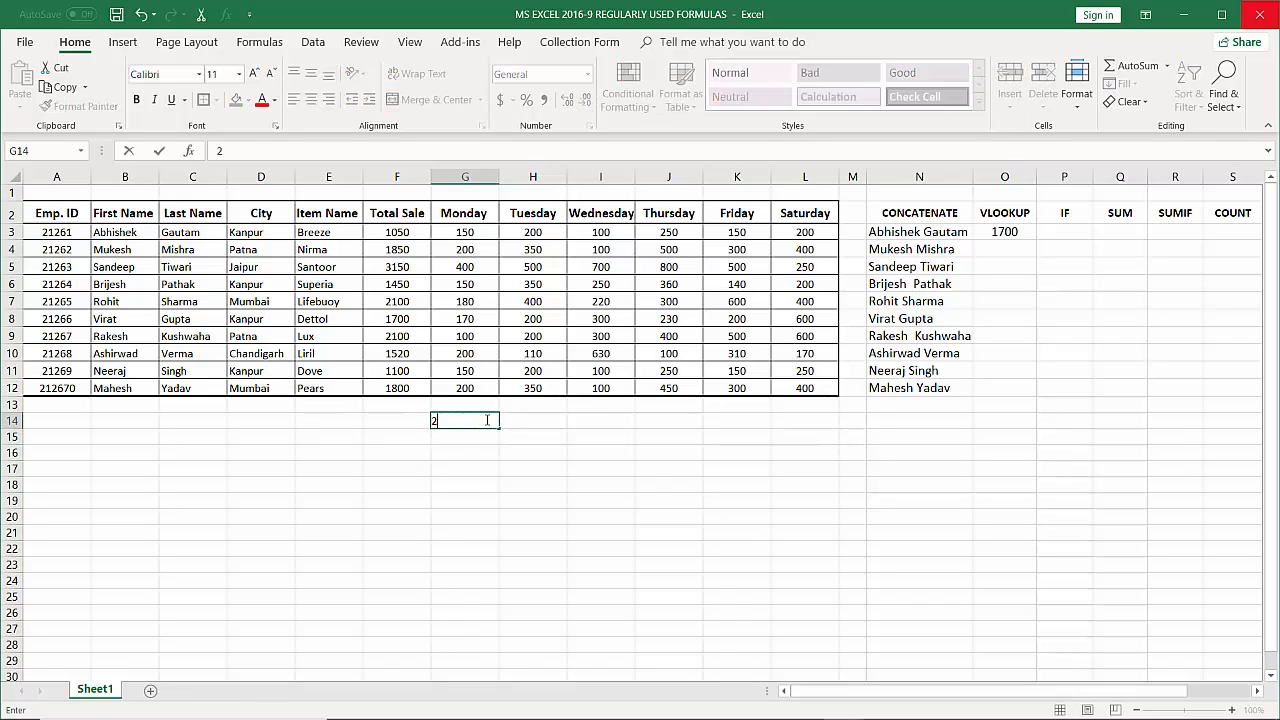
{"action": "type", "text": "1263"}
{"action": "key", "text": "Return"}
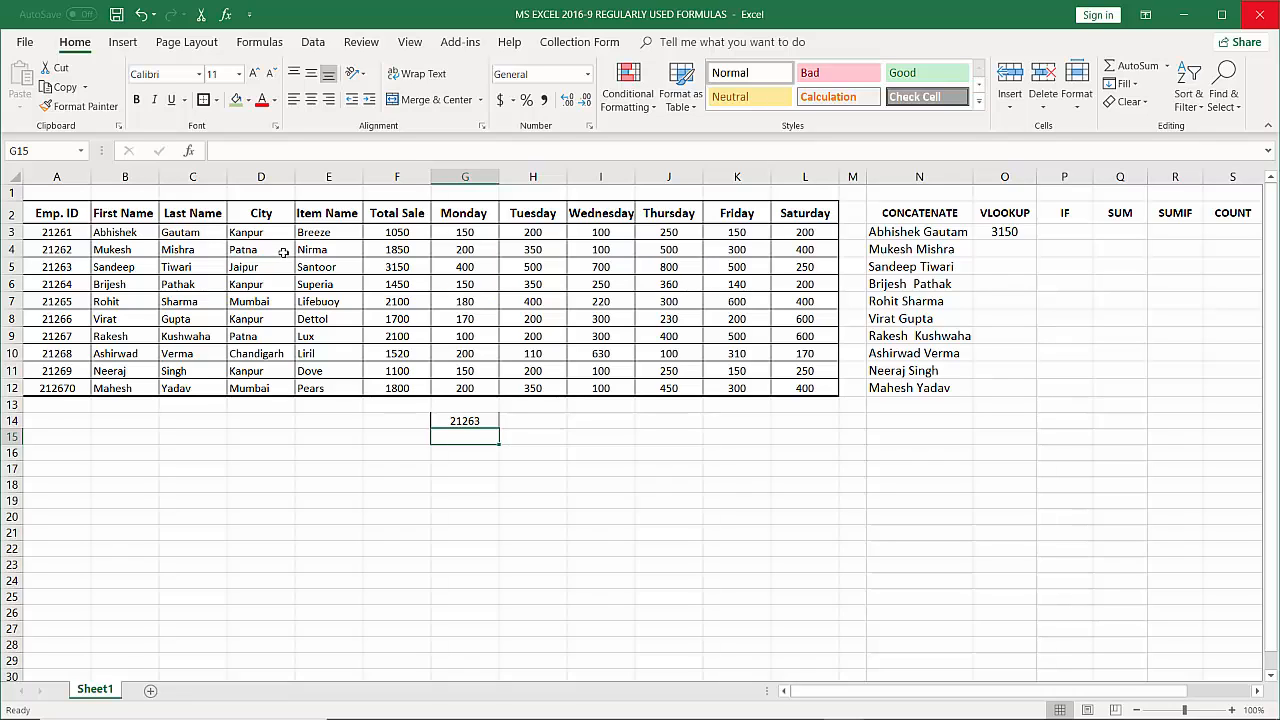
Set the column index of the VLOOKUP formula in O3 to 4 so it returns the employee's City
{"action": "left_click", "coordinate": [990, 232]}
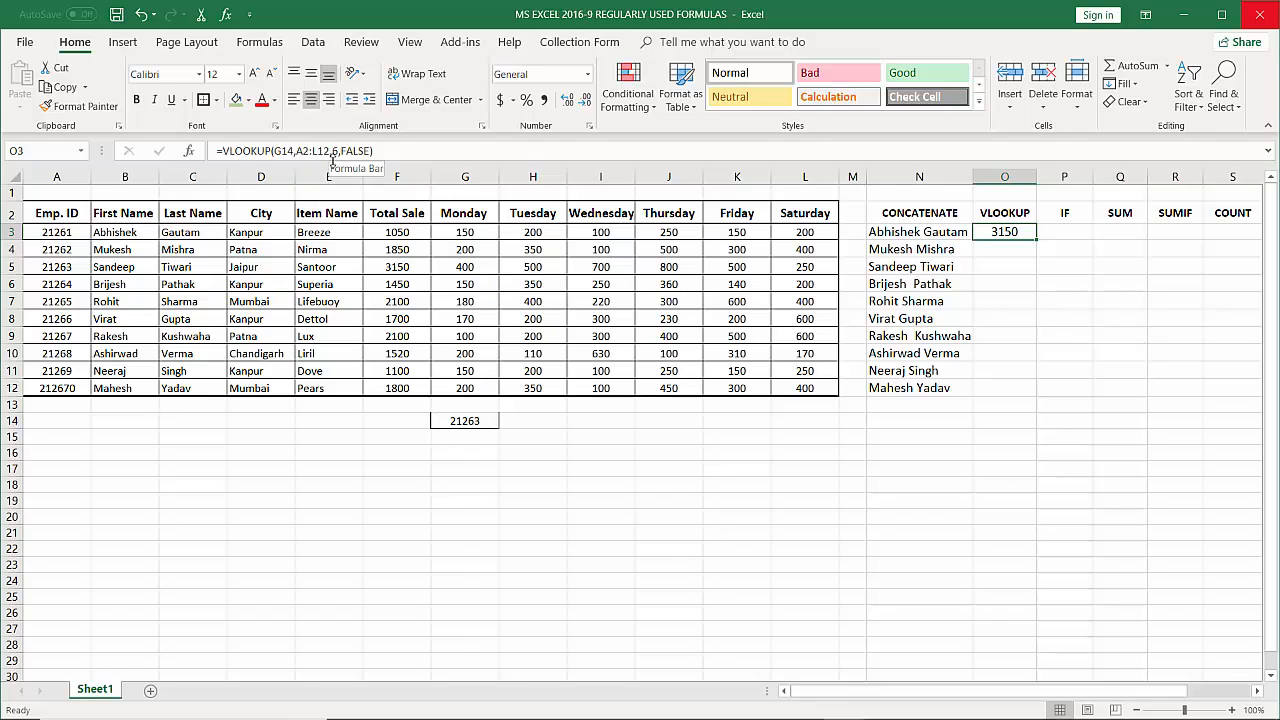
{"action": "left_click", "coordinate": [337, 151]}
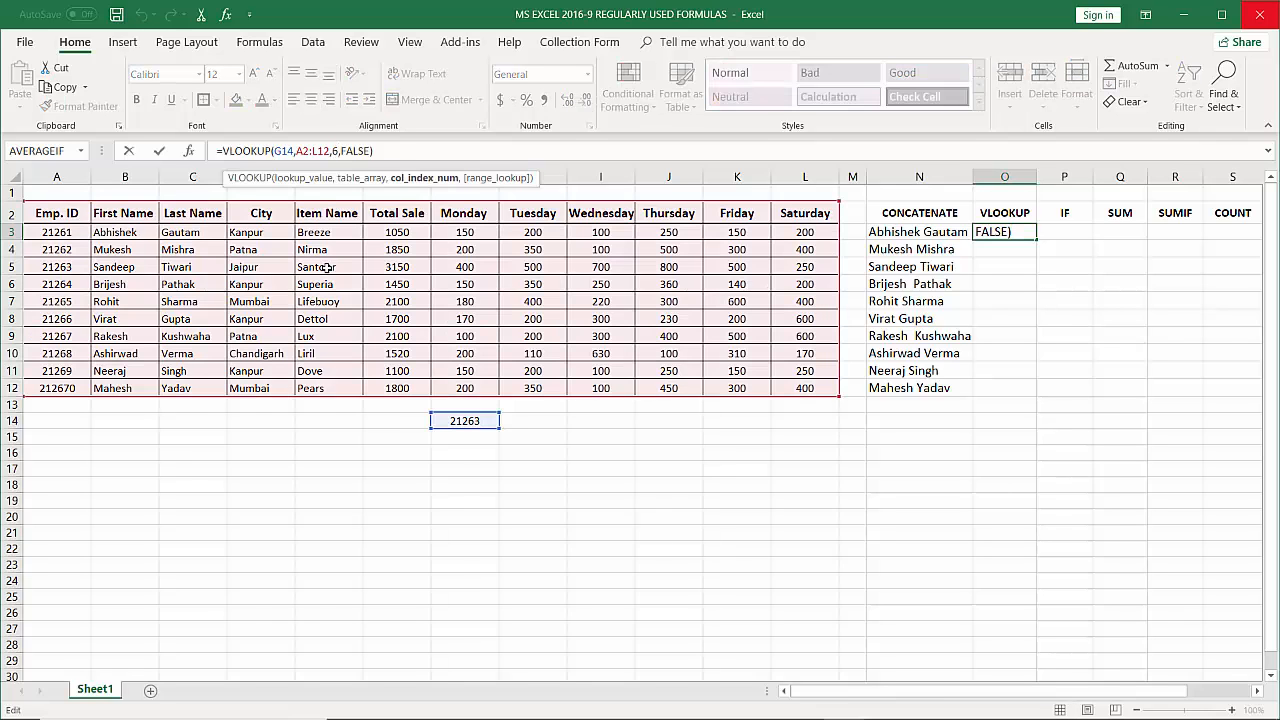
{"action": "key", "text": "BackSpace"}
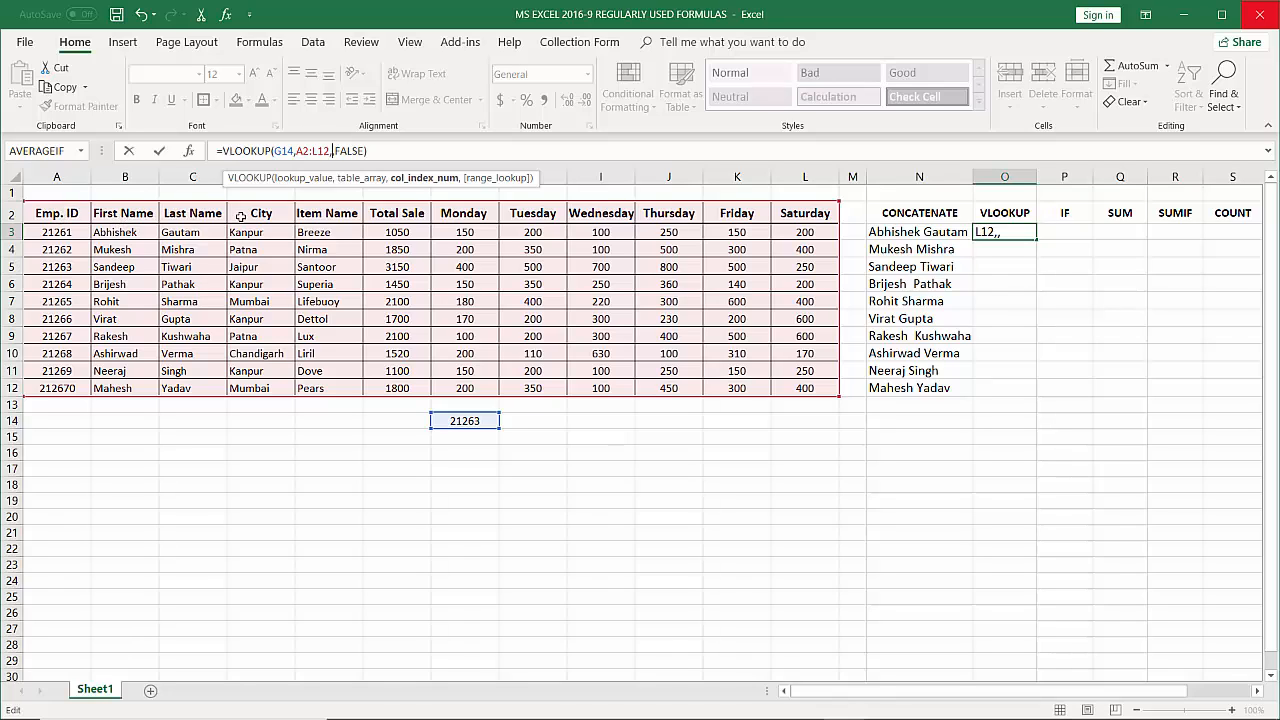
{"action": "type", "text": "4"}
{"action": "key", "text": "Return"}
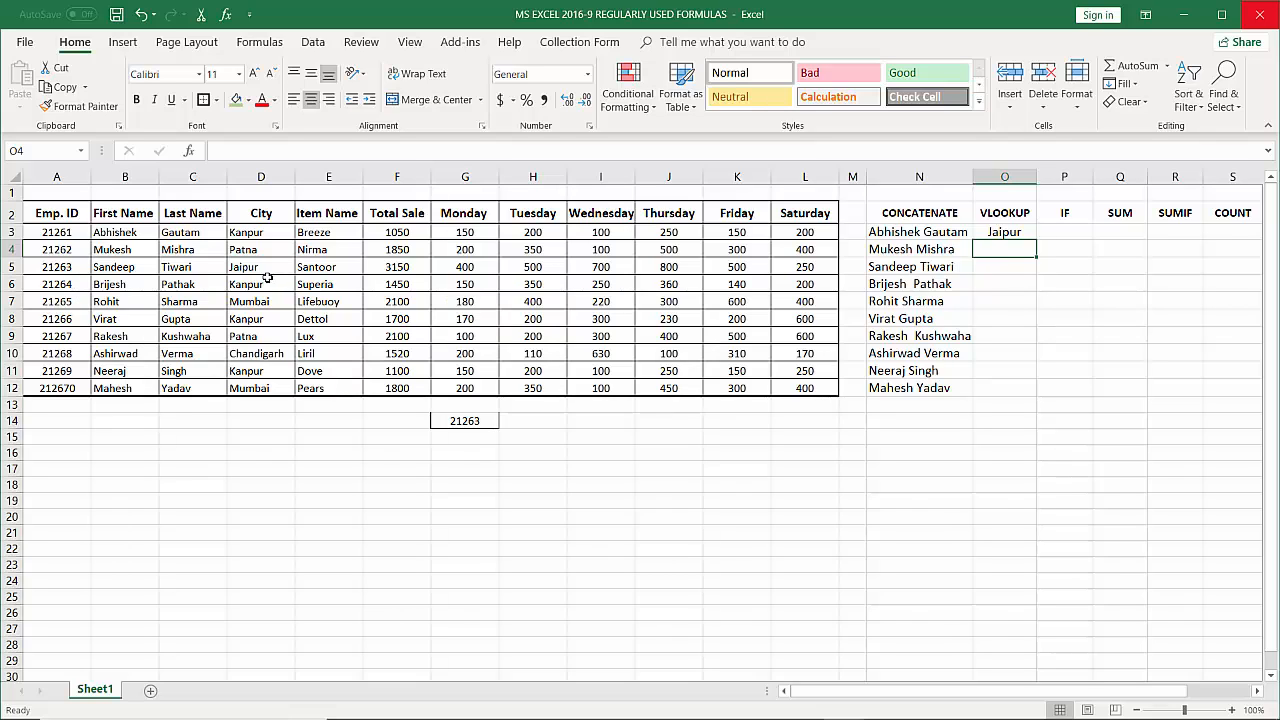
Enter the employee ID listed in A9 into G14 to look up that employee's city, and select cell O4
{"action": "left_click", "coordinate": [470, 427]}
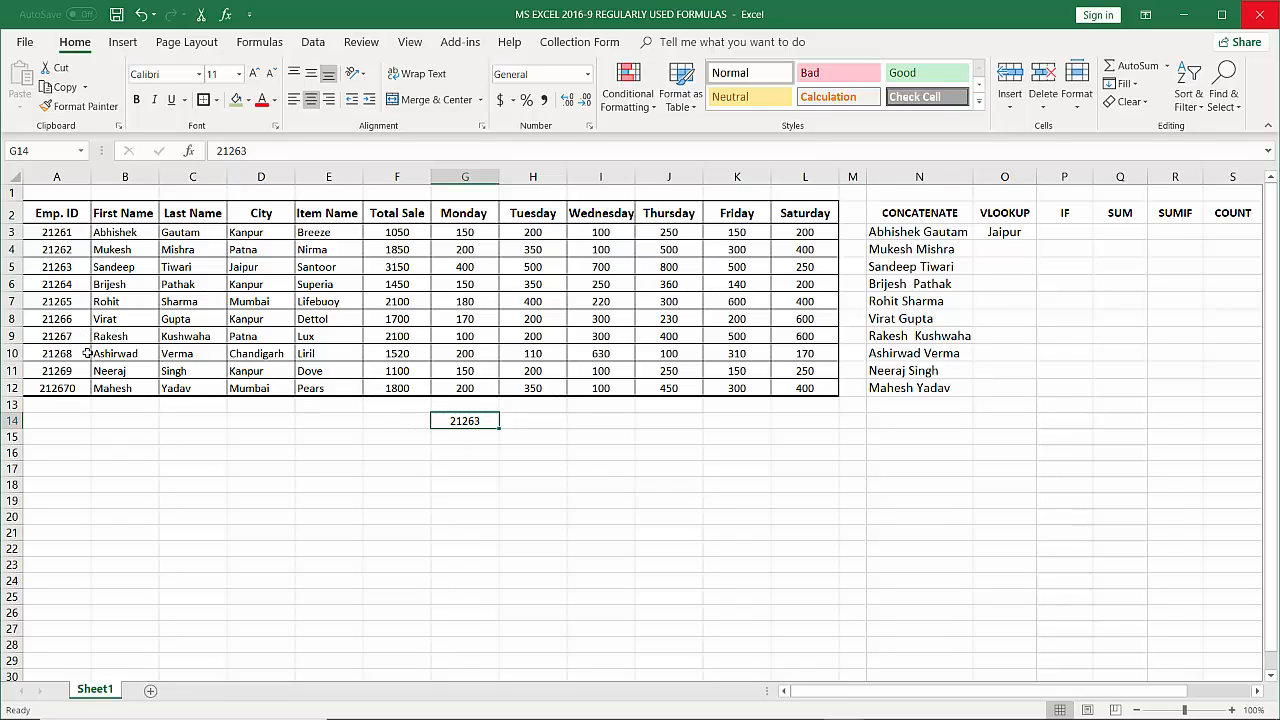
{"action": "type", "text": "2"}
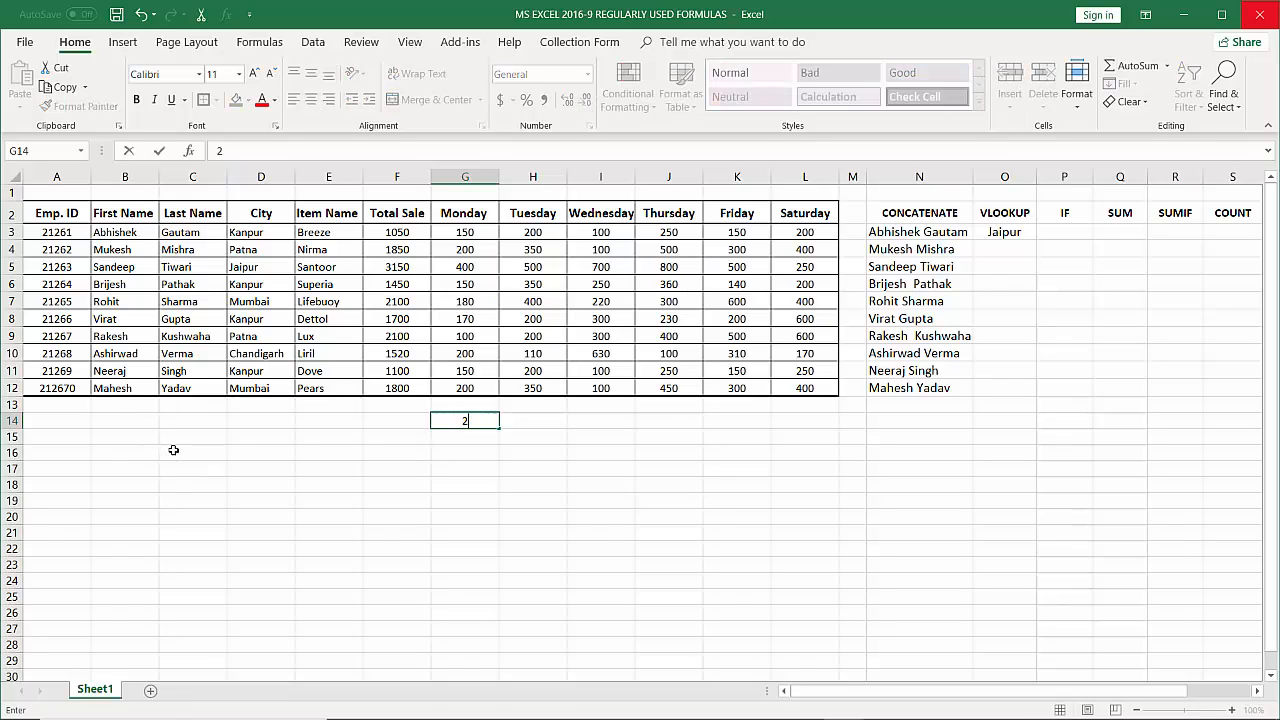
{"action": "type", "text": "1267"}
{"action": "key", "text": "Return"}
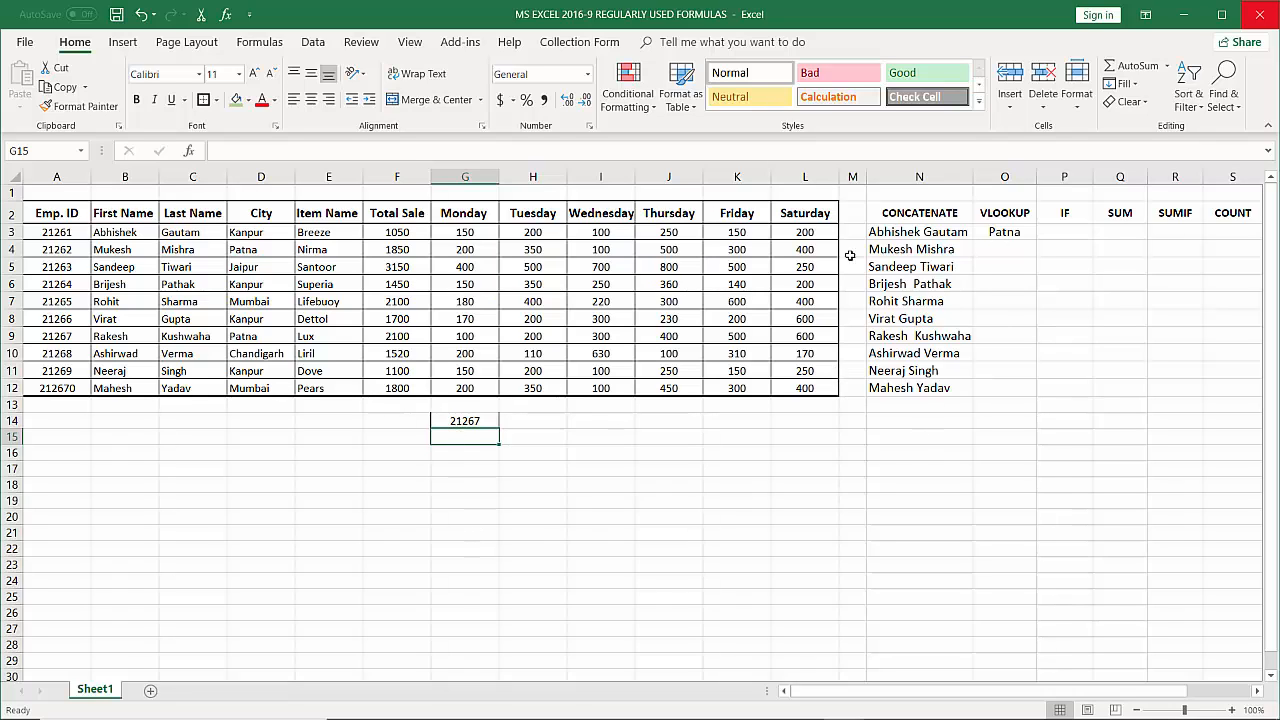
{"action": "left_click", "coordinate": [1005, 250]}
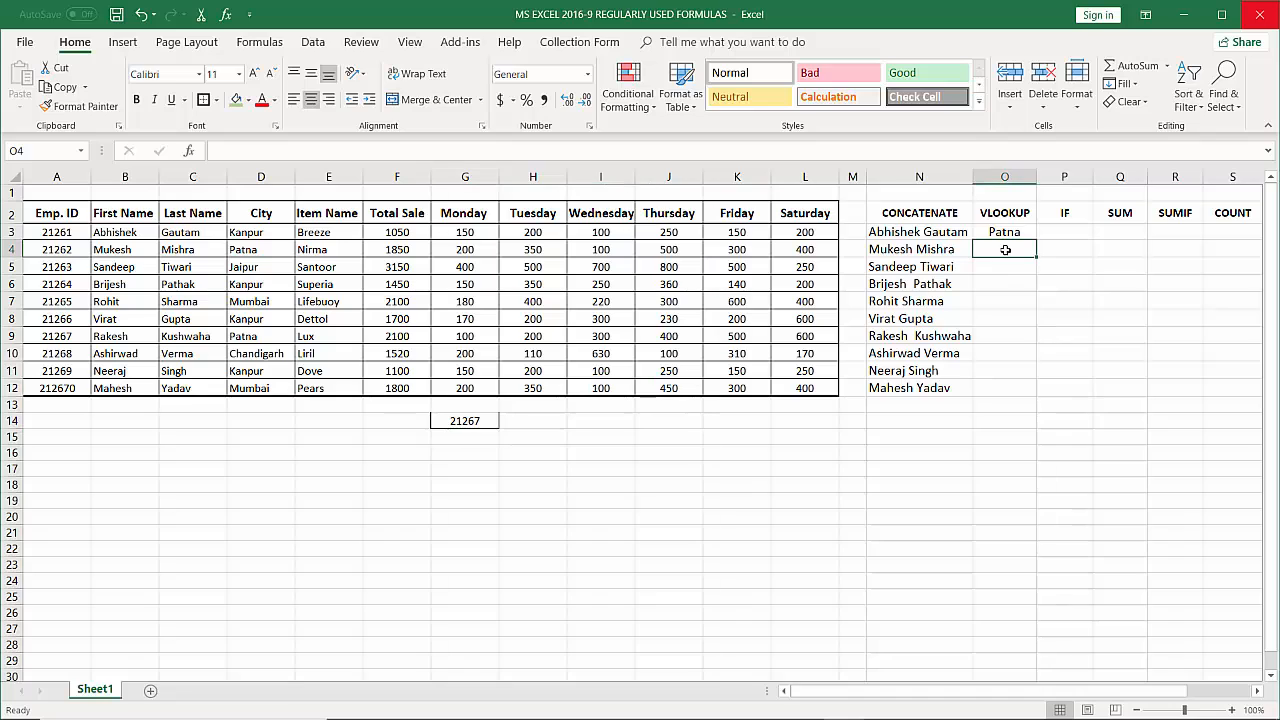
Enter =VLOOKUP(G14,A2:L12,5,FALSE) in O4 to return the item name for the employee ID in G14
{"action": "type", "text": "="}
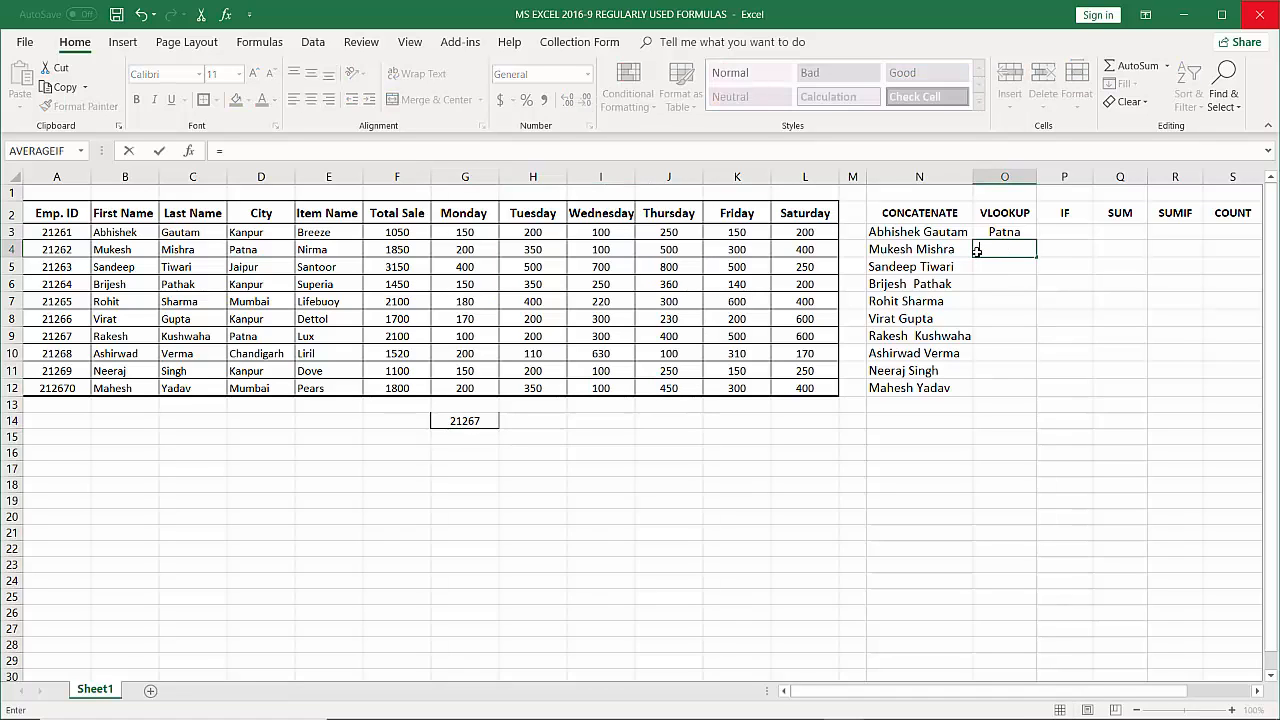
{"action": "type", "text": "VLOOKUP("}
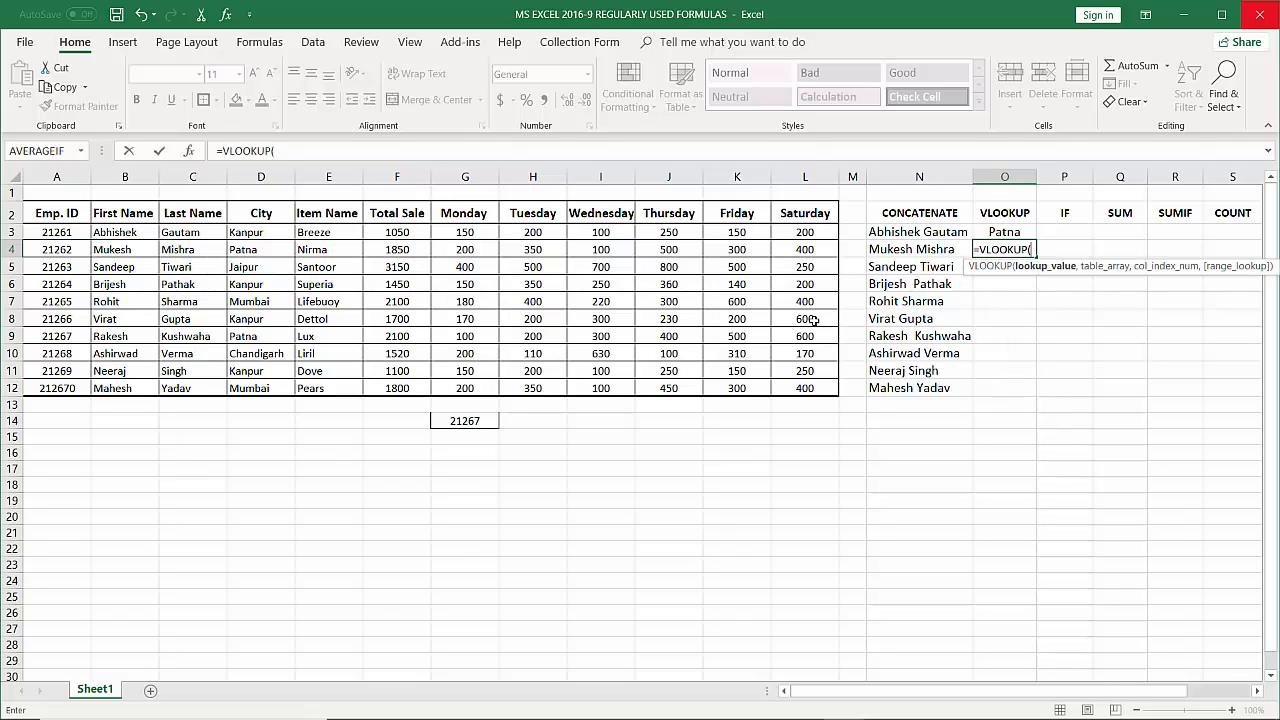
{"action": "left_click", "coordinate": [463, 423]}
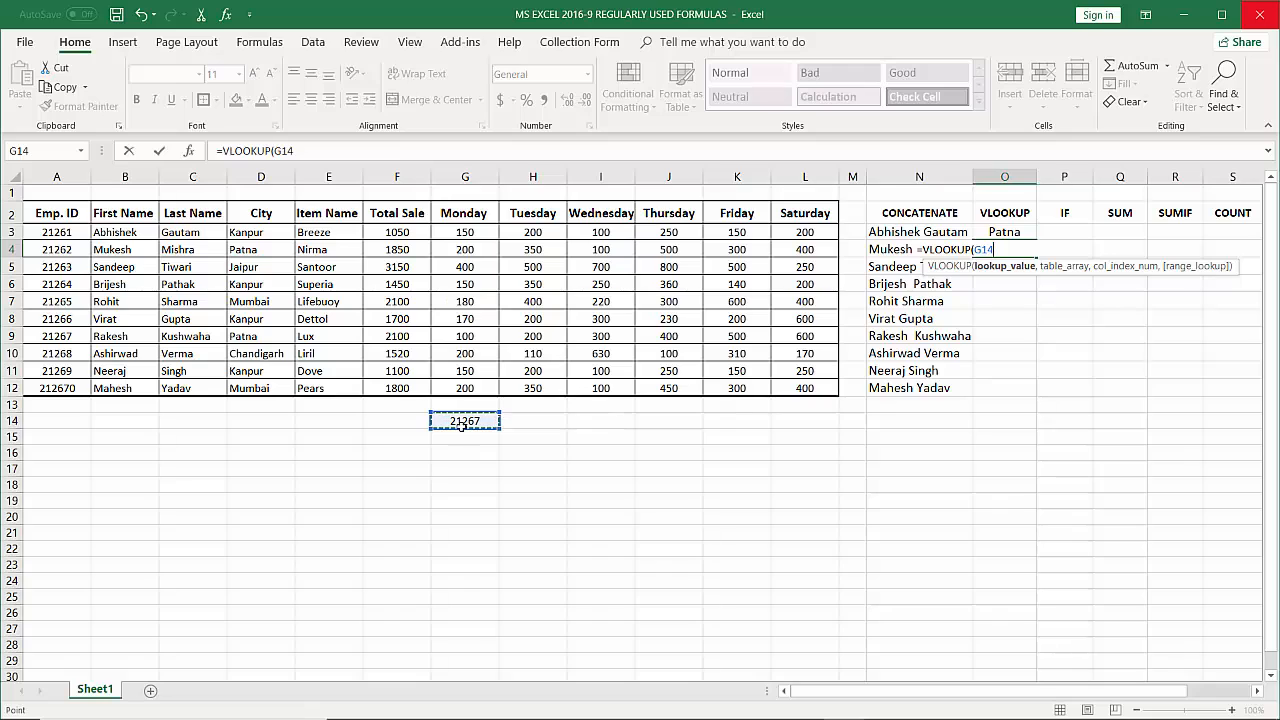
{"action": "type", "text": ","}
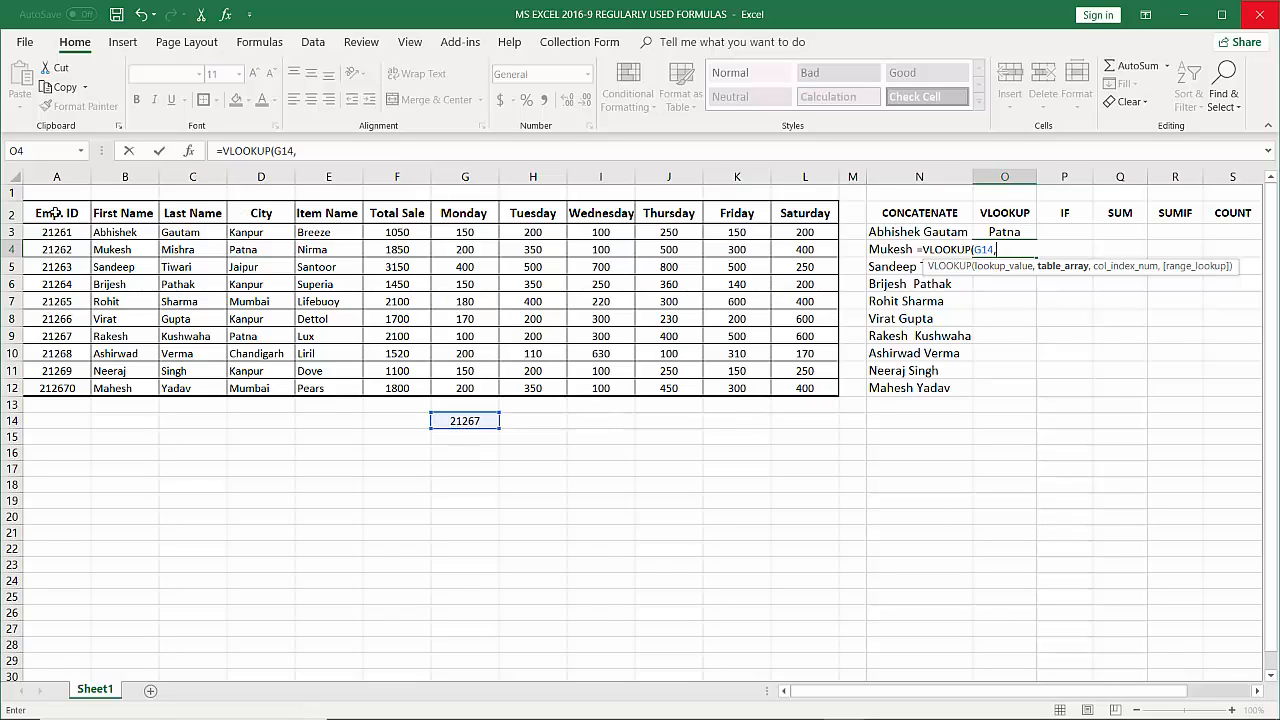
{"action": "left_click_drag", "start_coordinate": [55, 213], "coordinate": [797, 389]}
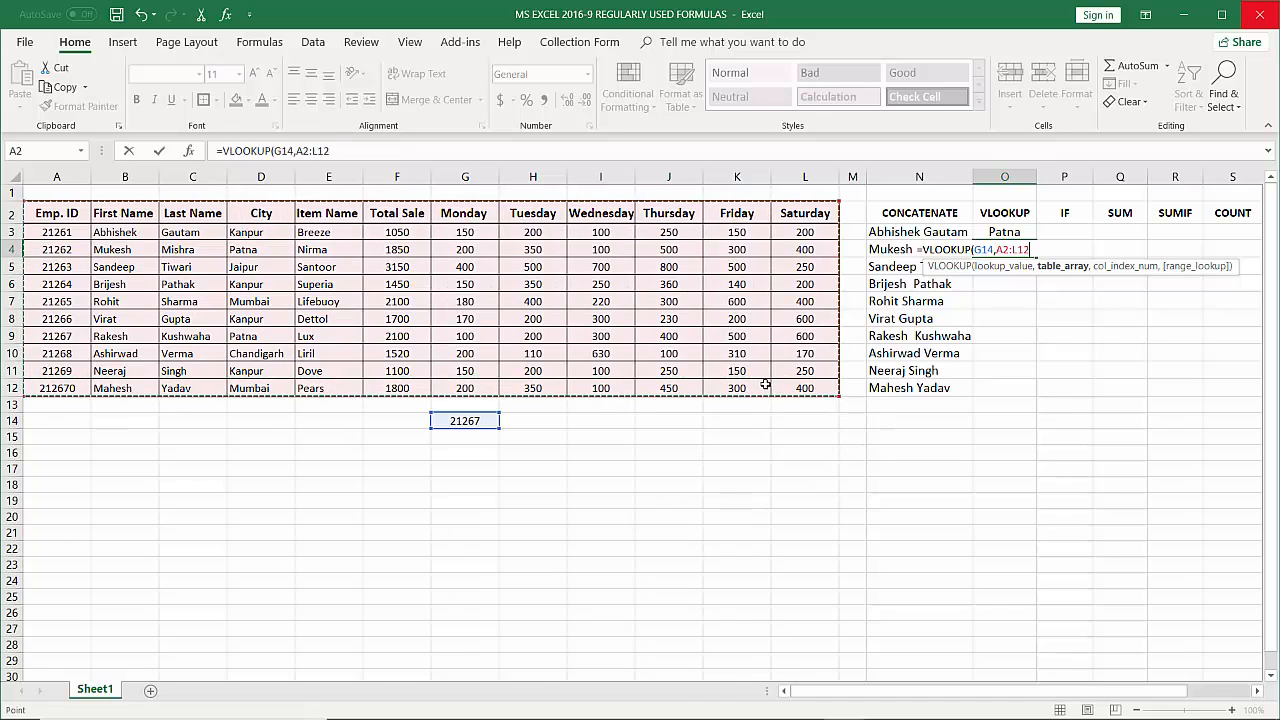
{"action": "type", "text": ","}
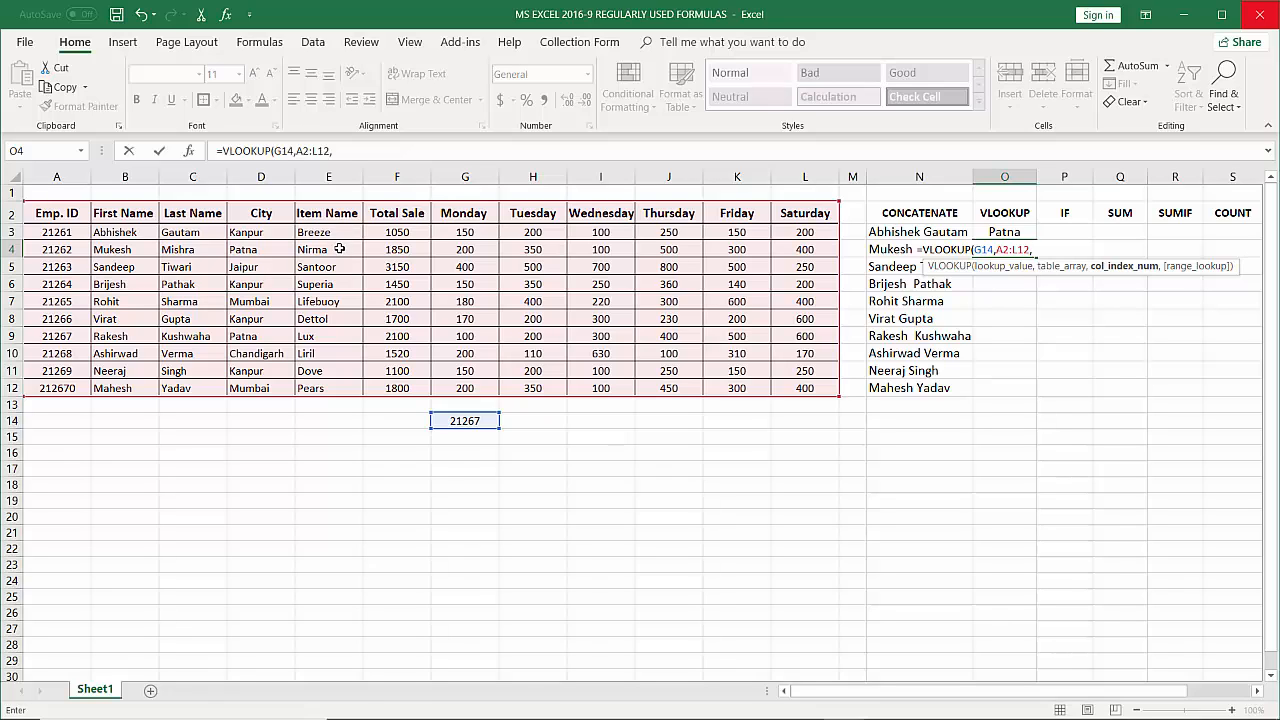
{"action": "type", "text": "5,"}
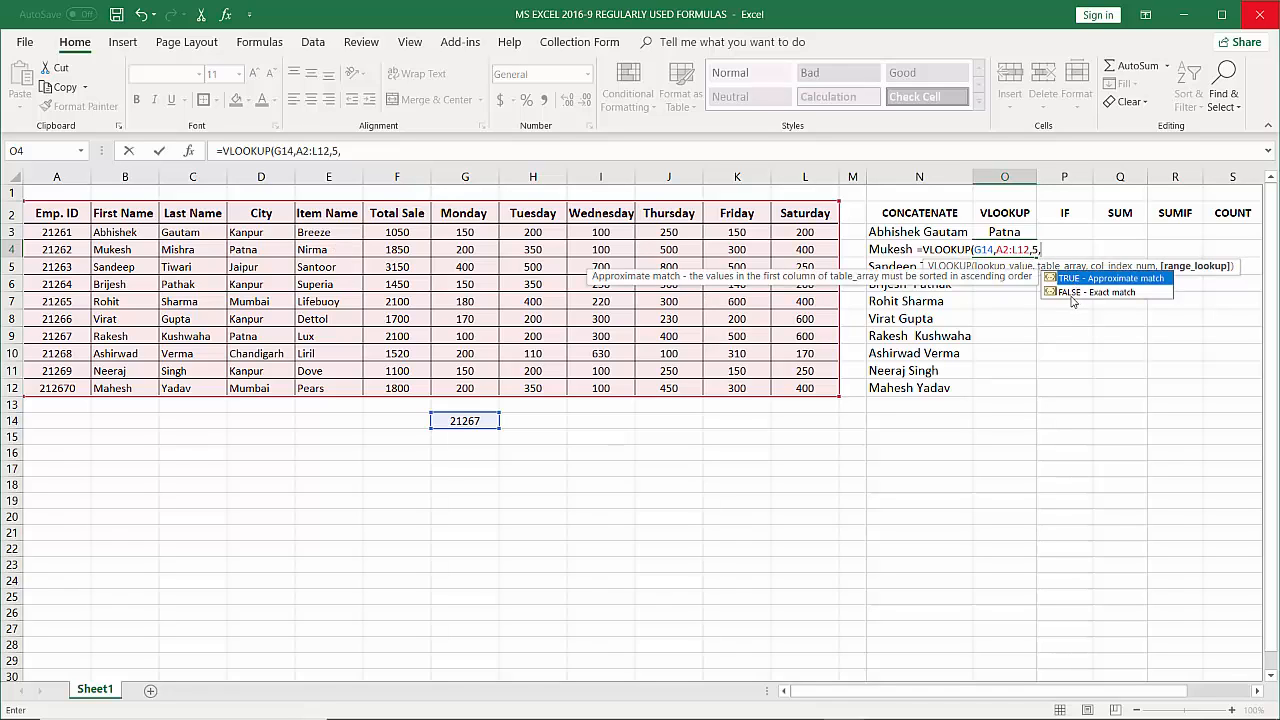
{"action": "type", "text": "FALSE)"}
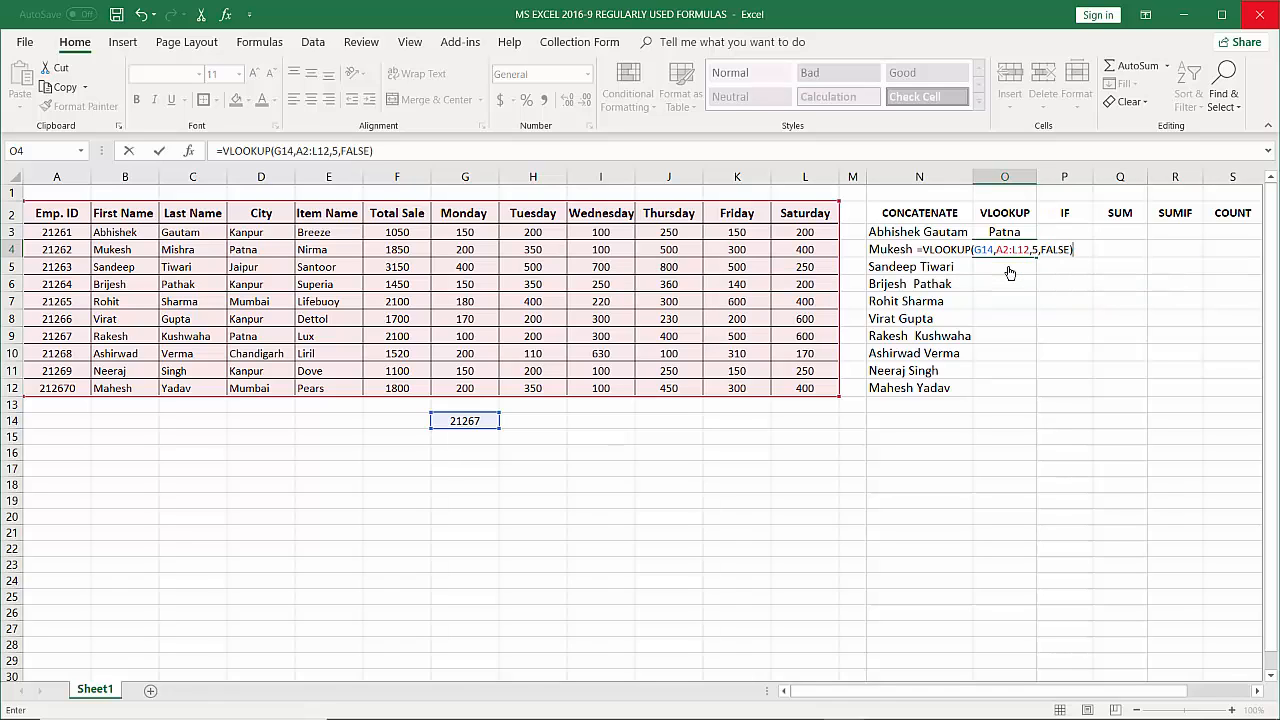
{"action": "key", "text": "Return"}
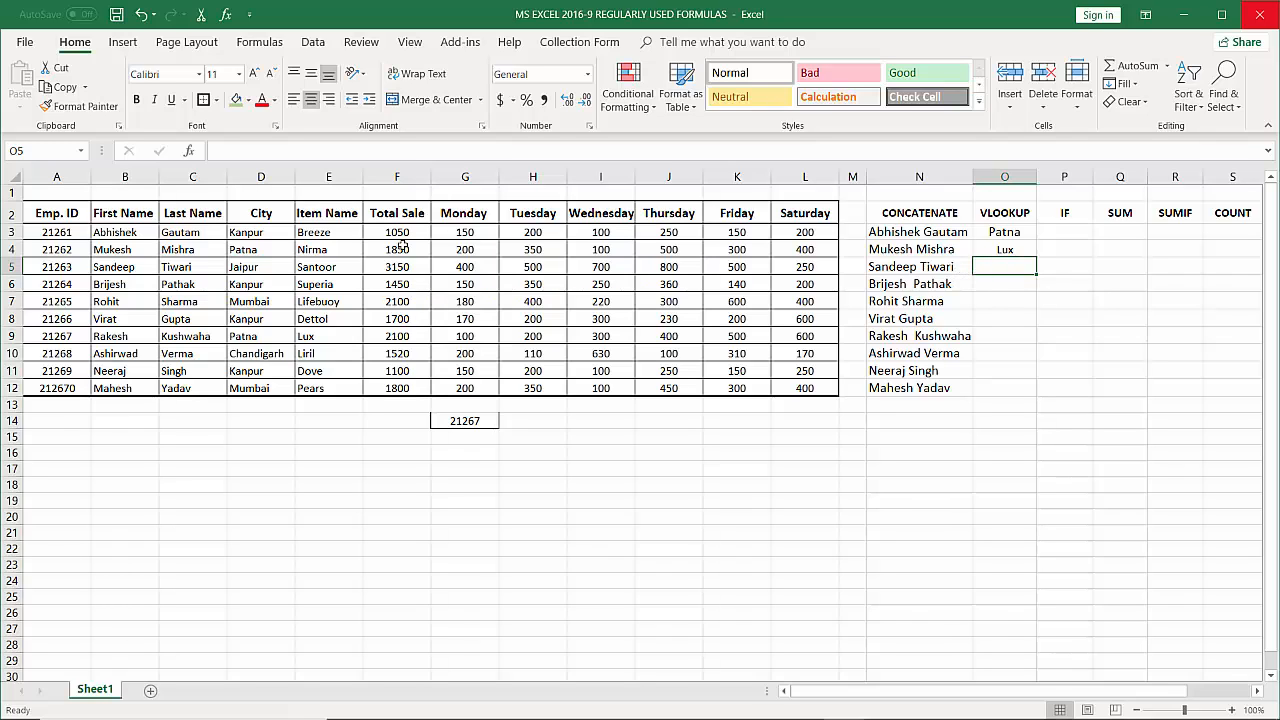
Try to copy the O4 VLOOKUP formula into the cells below and check the references of the copy in O5
{"action": "left_click", "coordinate": [1006, 251]}
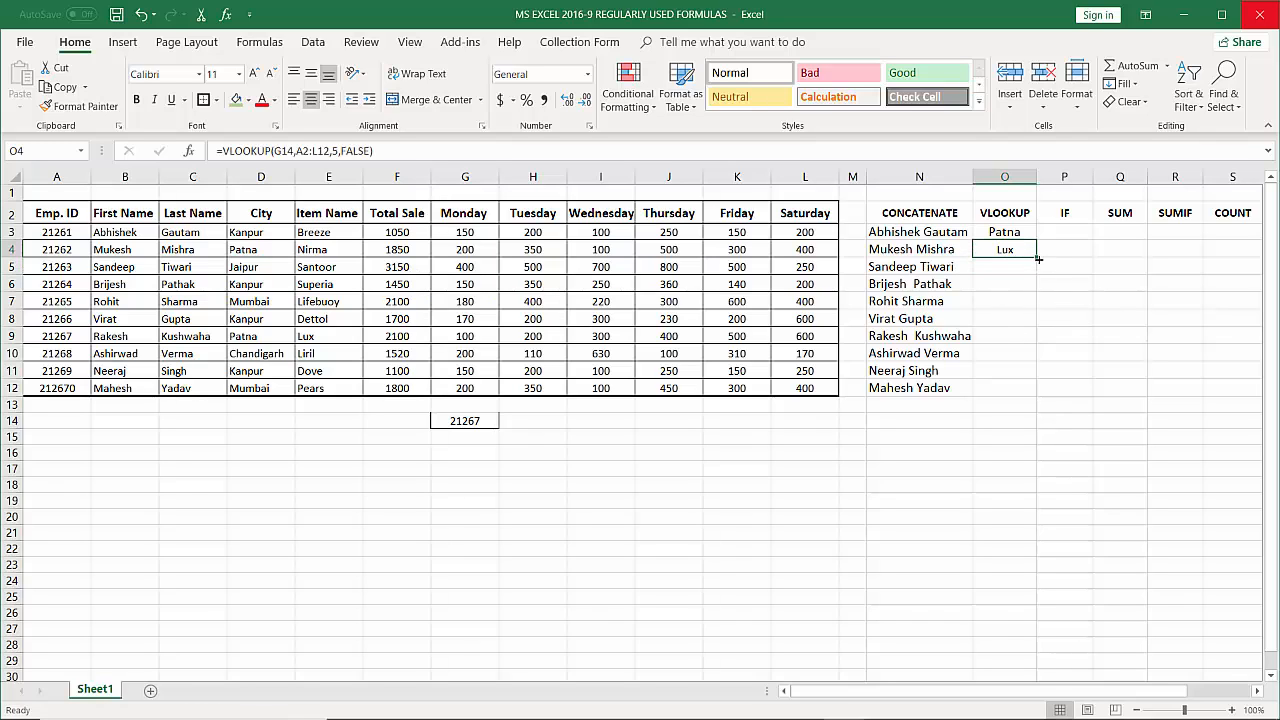
{"action": "left_click_drag", "start_coordinate": [1036, 257], "coordinate": [1033, 288]}
{"action": "double_click", "coordinate": [1022, 267]}
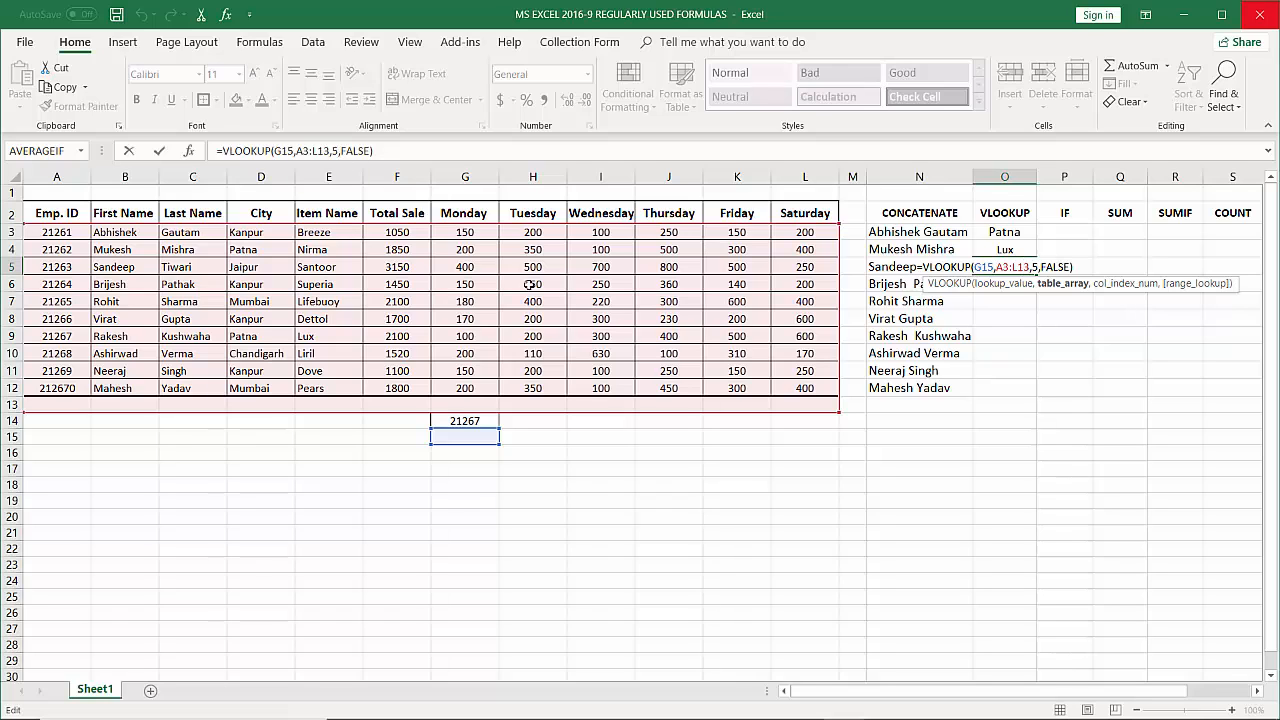
{"action": "left_click", "coordinate": [1046, 343]}
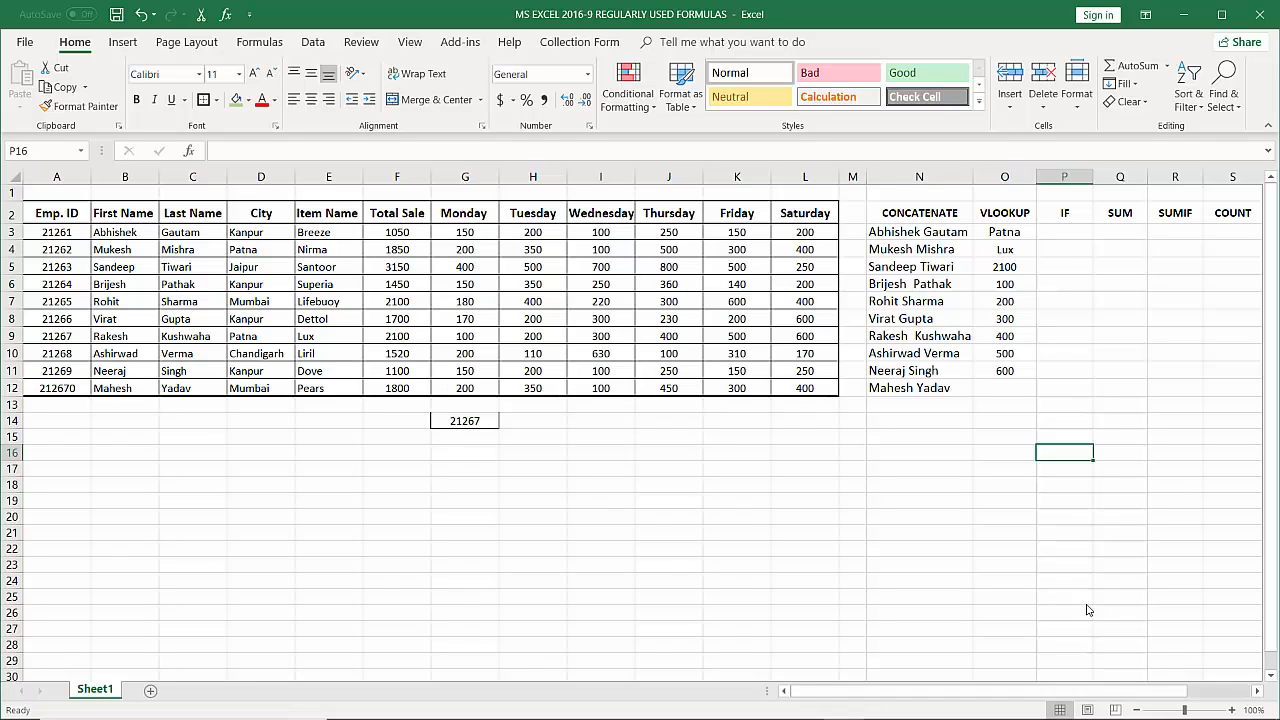
Examine the VLOOKUP formulas in O3 through O11 one by one, comparing the column index number each uses
{"action": "left_click", "coordinate": [1022, 237]}
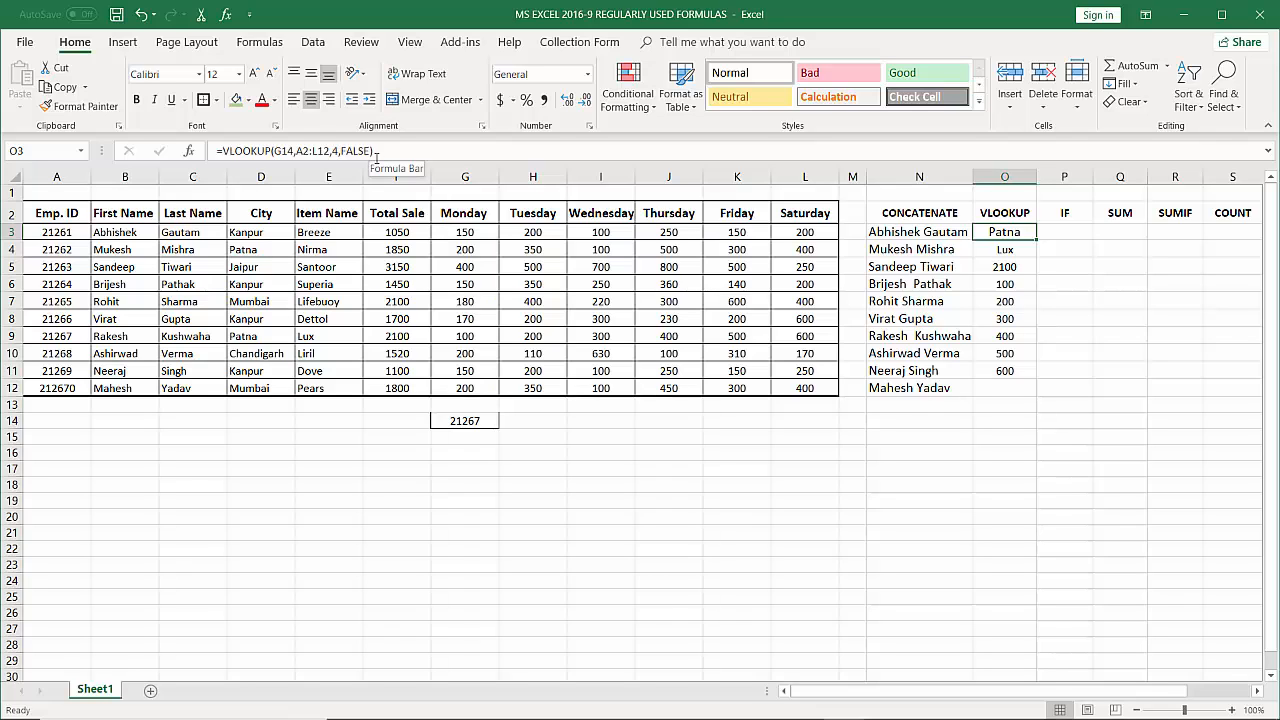
{"action": "left_click", "coordinate": [1005, 250]}
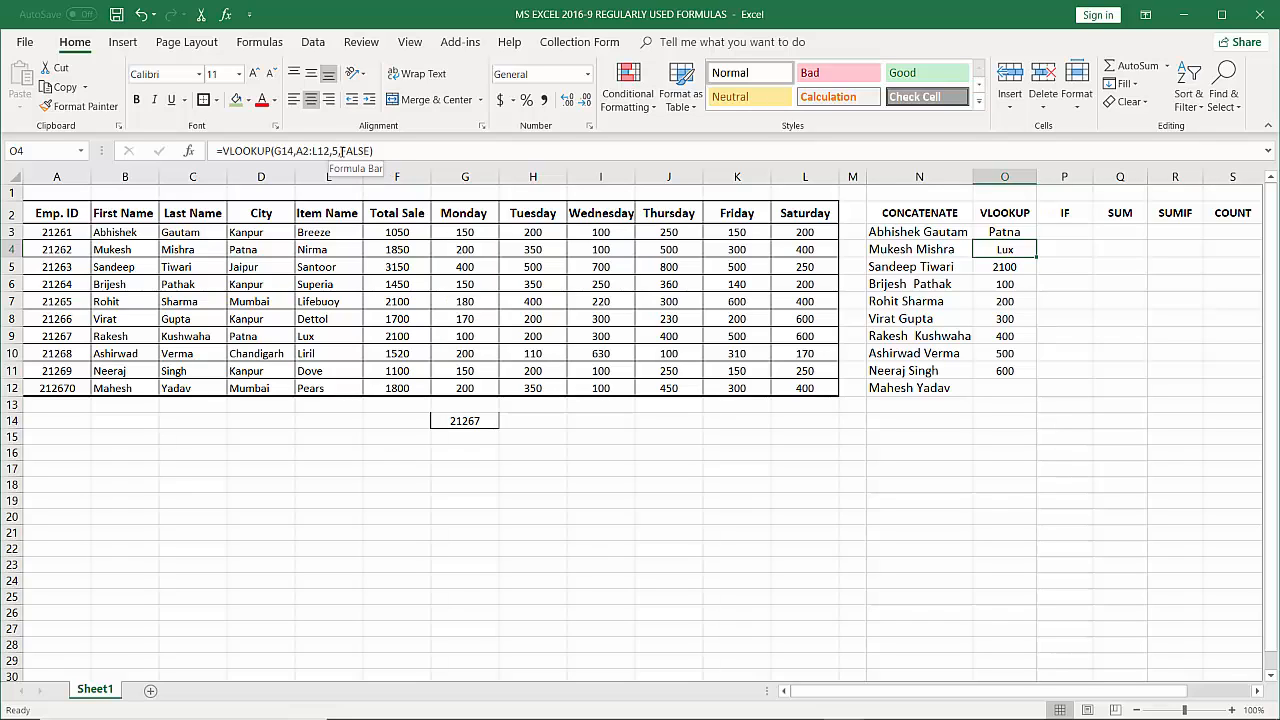
{"action": "left_click", "coordinate": [998, 270]}
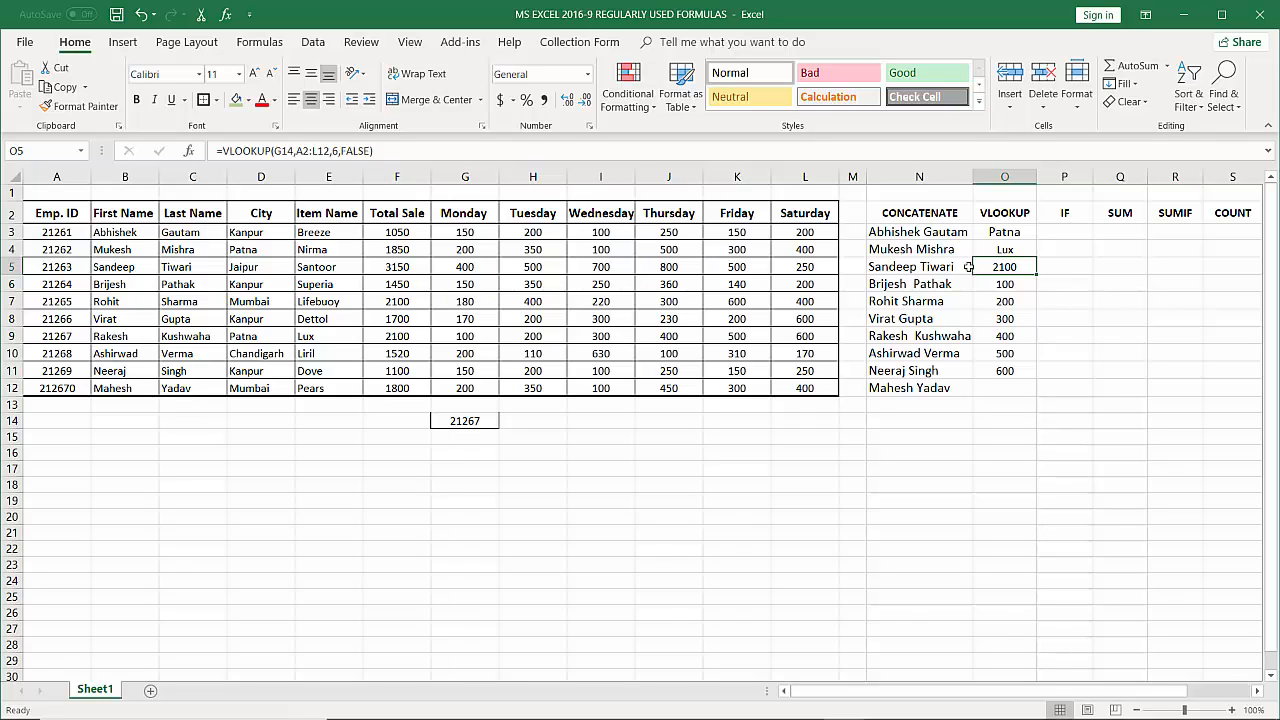
{"action": "left_click", "coordinate": [1006, 285]}
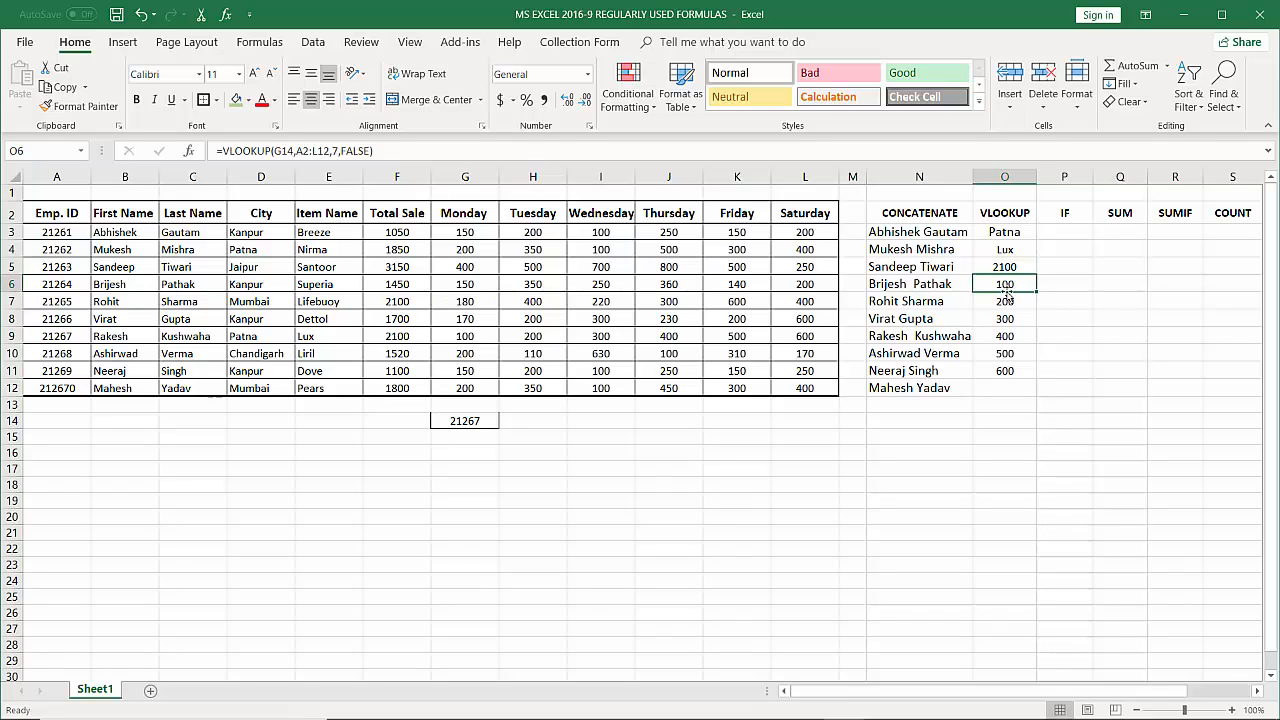
{"action": "left_click", "coordinate": [1007, 301]}
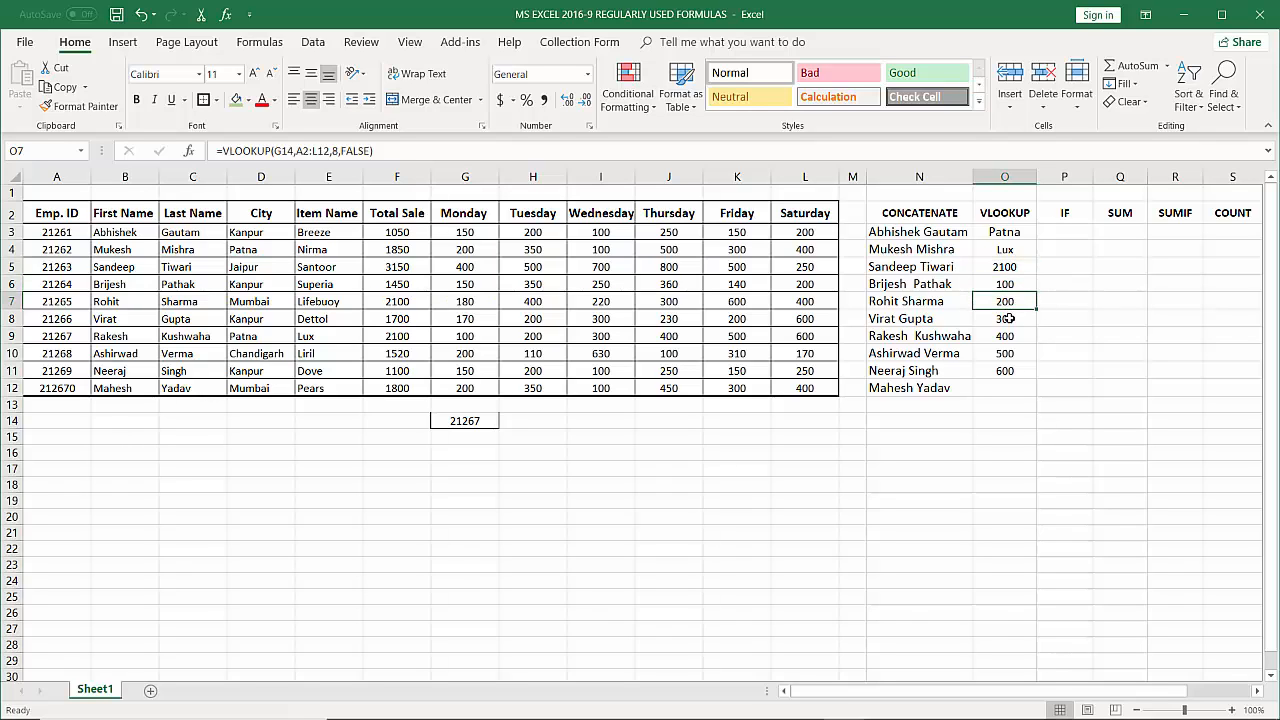
{"action": "left_click", "coordinate": [1009, 318]}
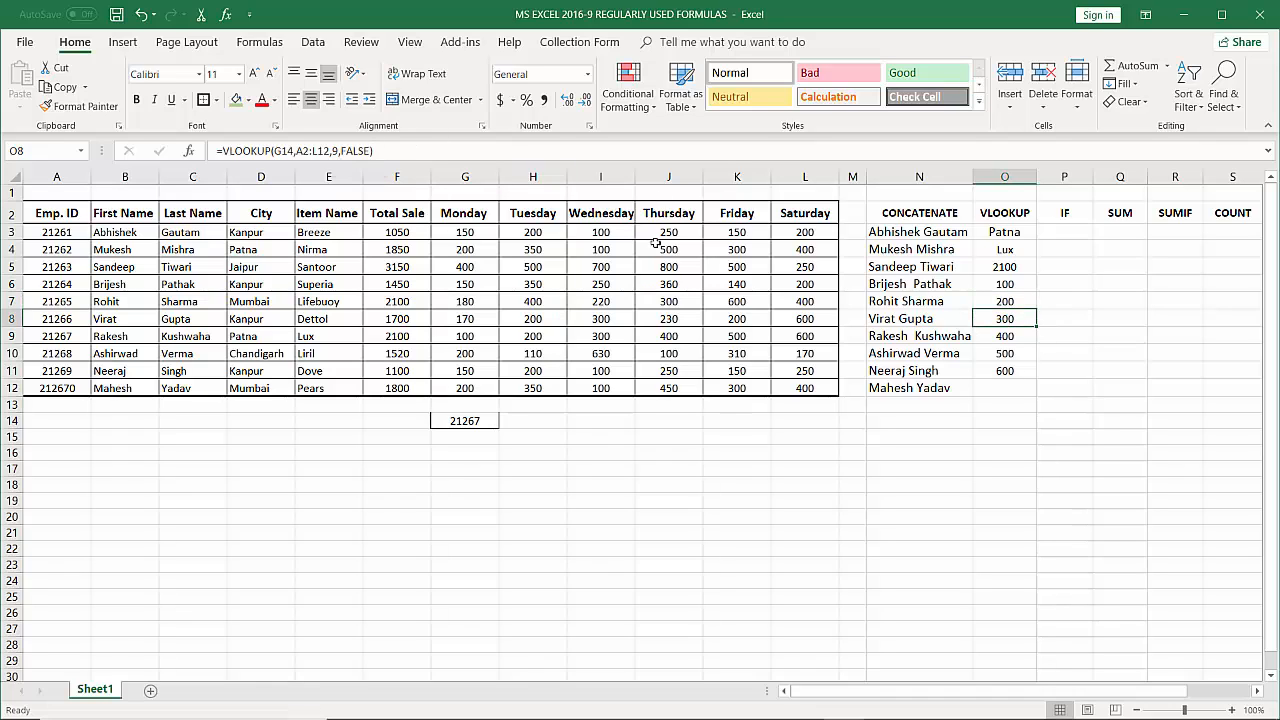
{"action": "left_click", "coordinate": [1000, 340]}
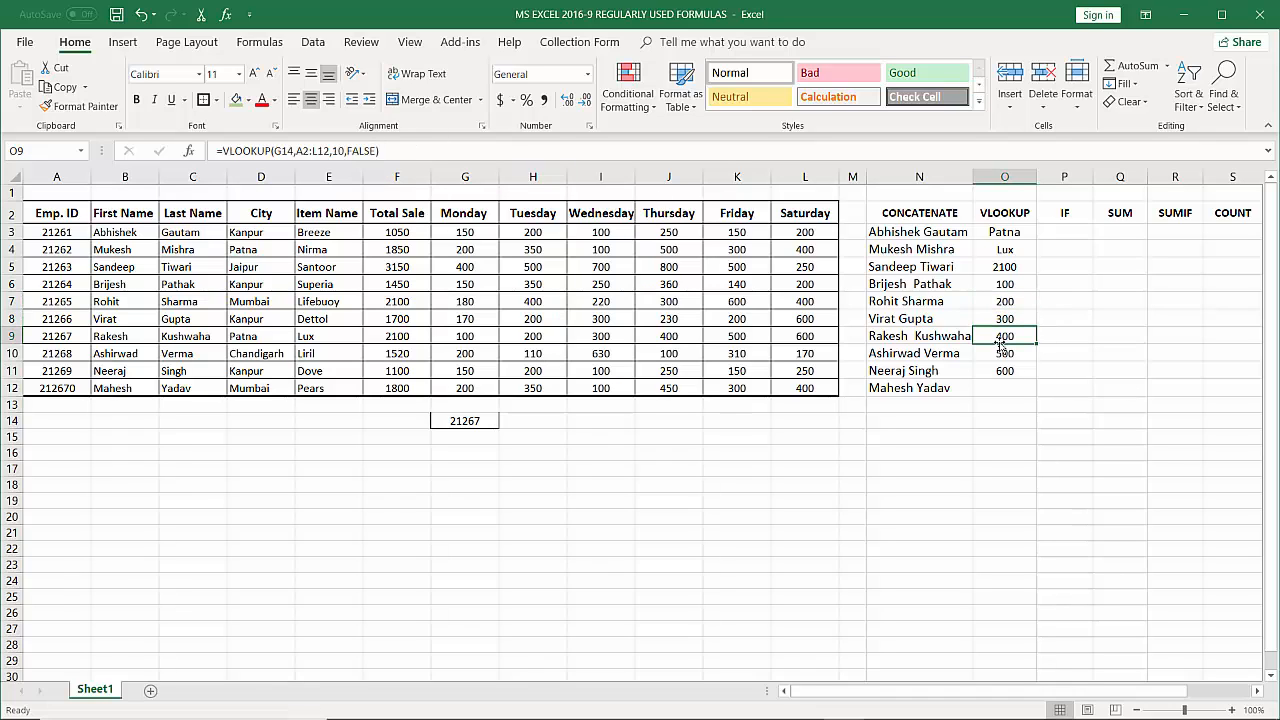
{"action": "left_click", "coordinate": [1007, 353]}
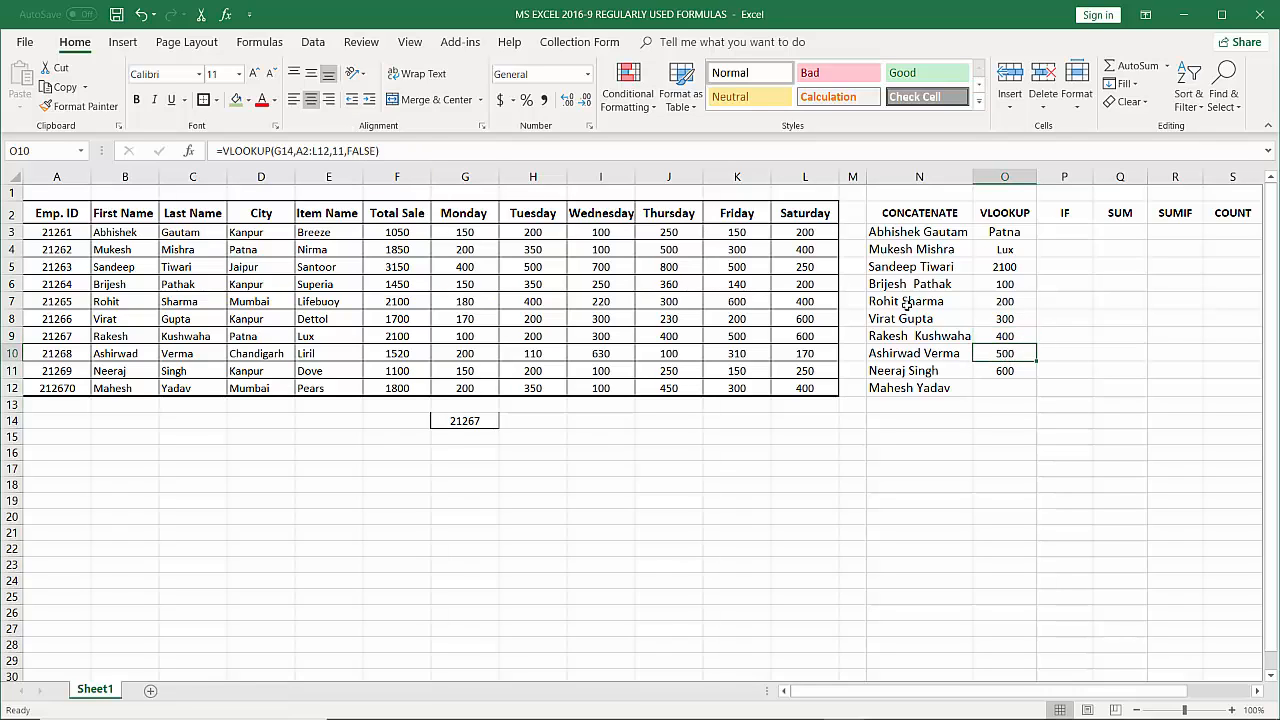
{"action": "left_click", "coordinate": [1005, 372]}
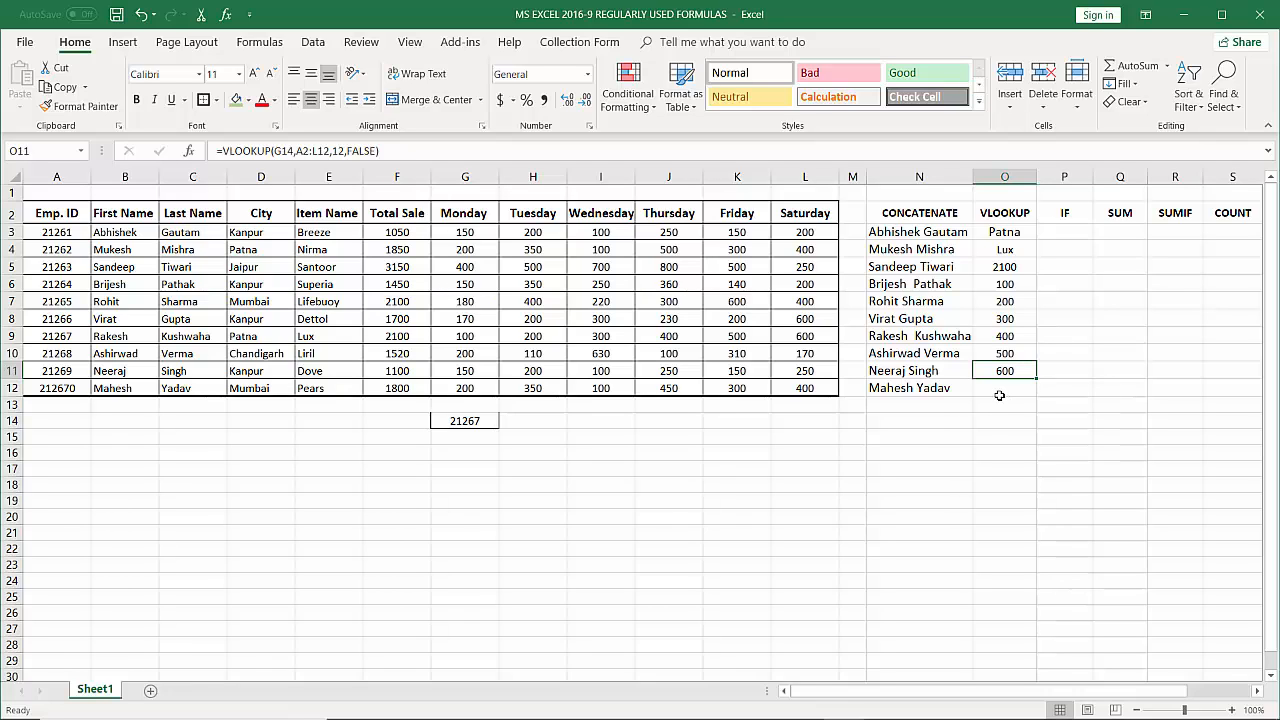
Begin an IF formula in P3 with the logical test D3="Kanpur"
{"action": "left_click", "coordinate": [1063, 237]}
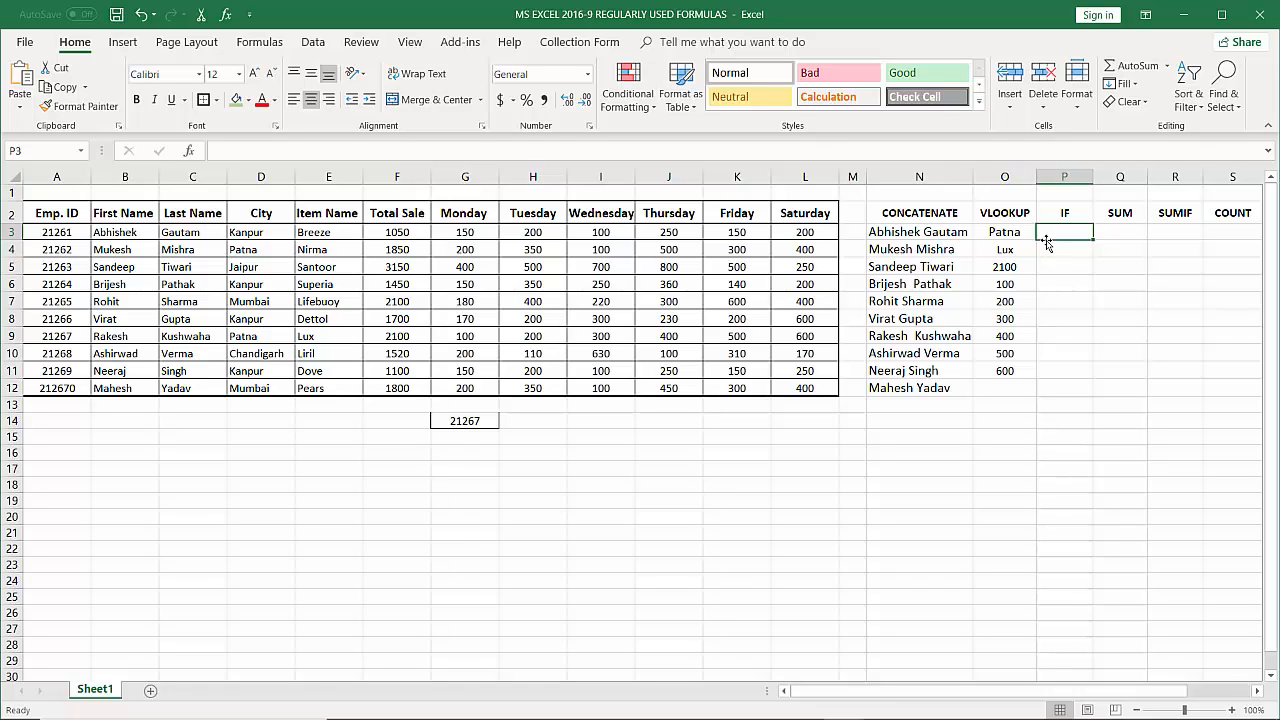
{"action": "type", "text": "="}
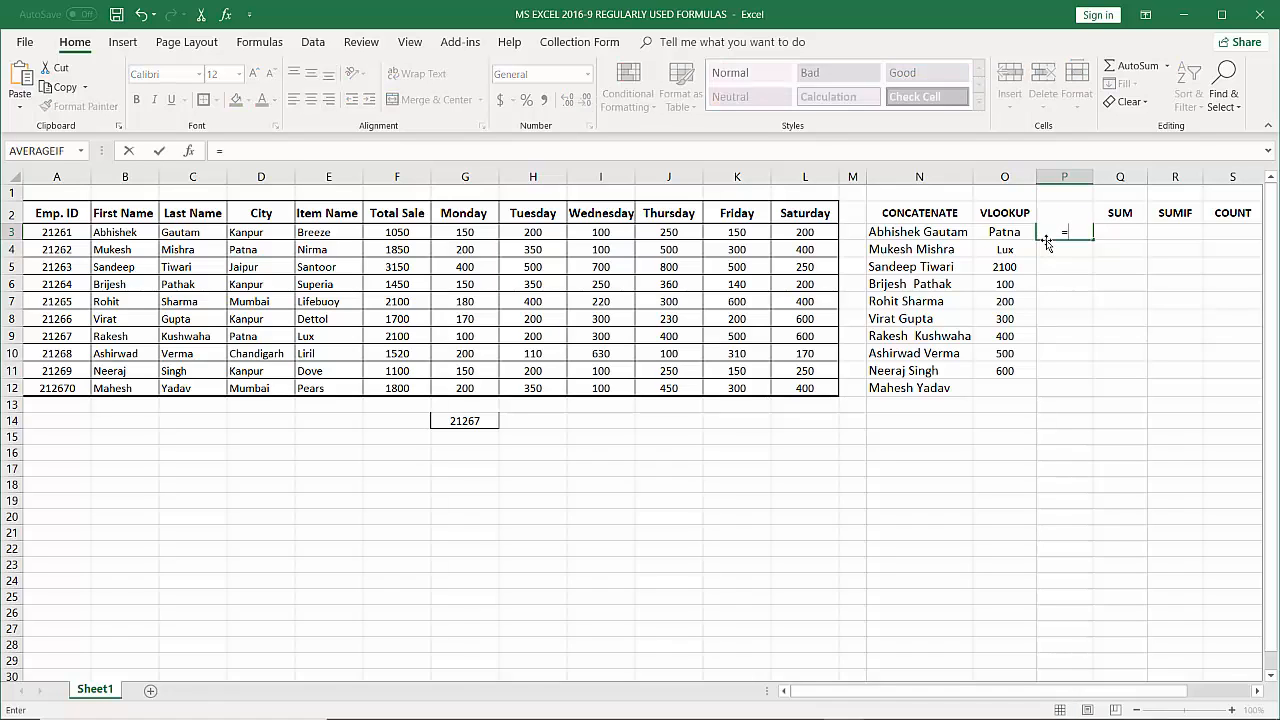
{"action": "type", "text": "IF("}
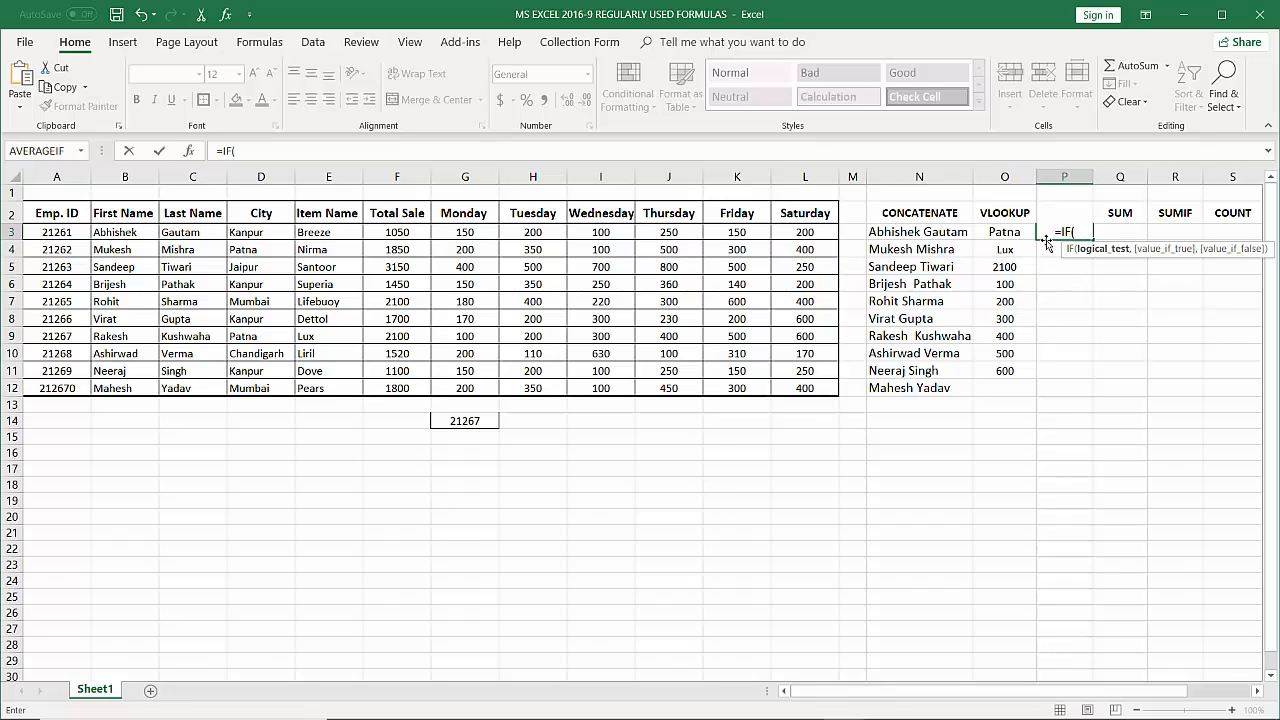
{"action": "left_click", "coordinate": [256, 233]}
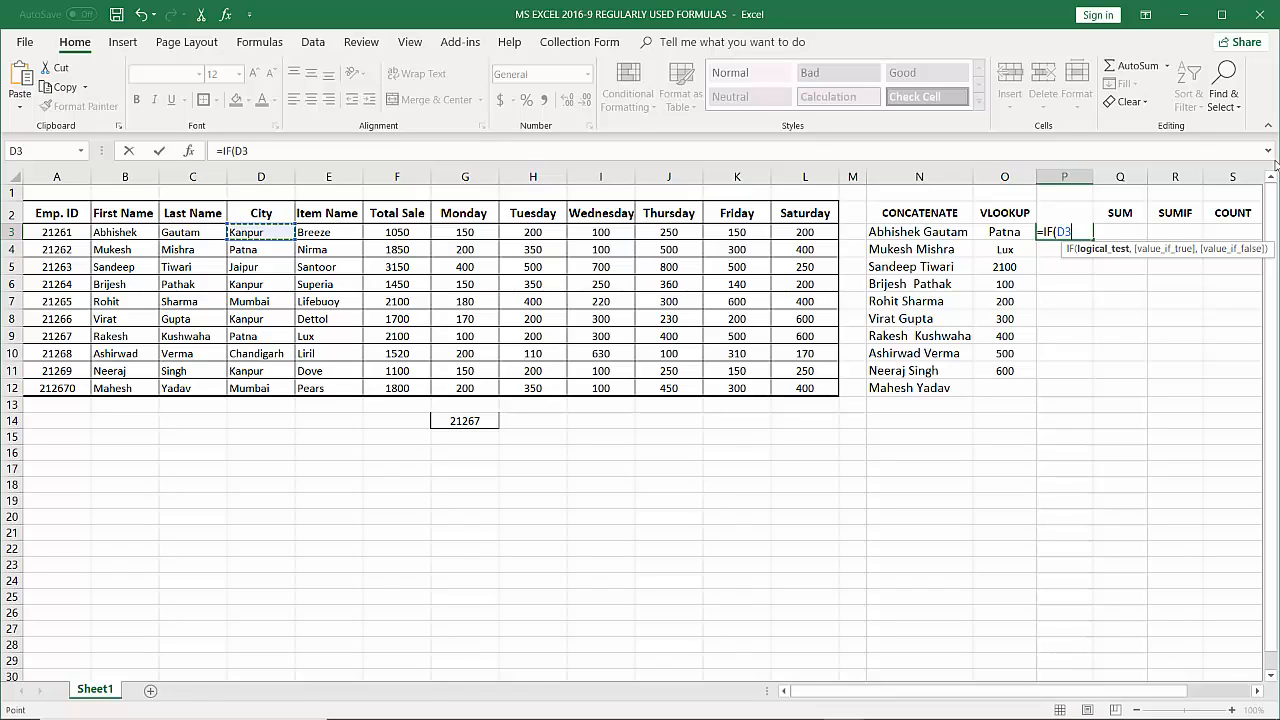
{"action": "type", "text": "="}
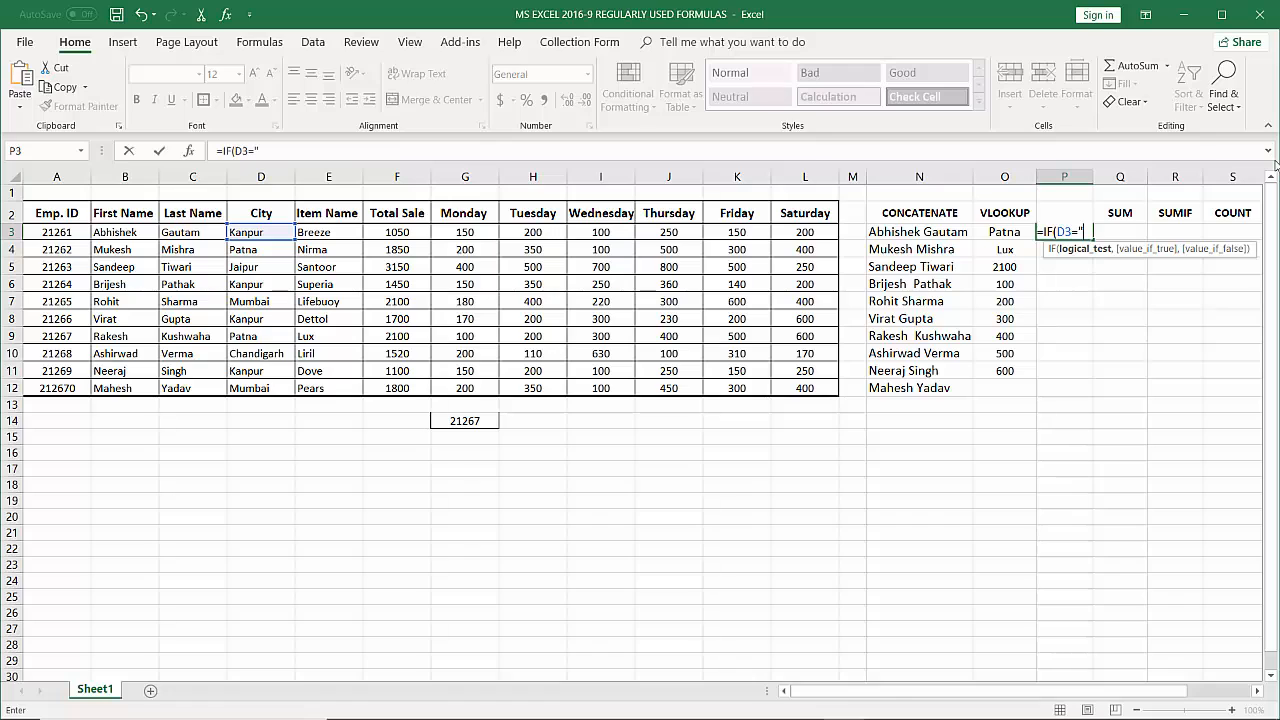
{"action": "type", "text": "\"KAN"}
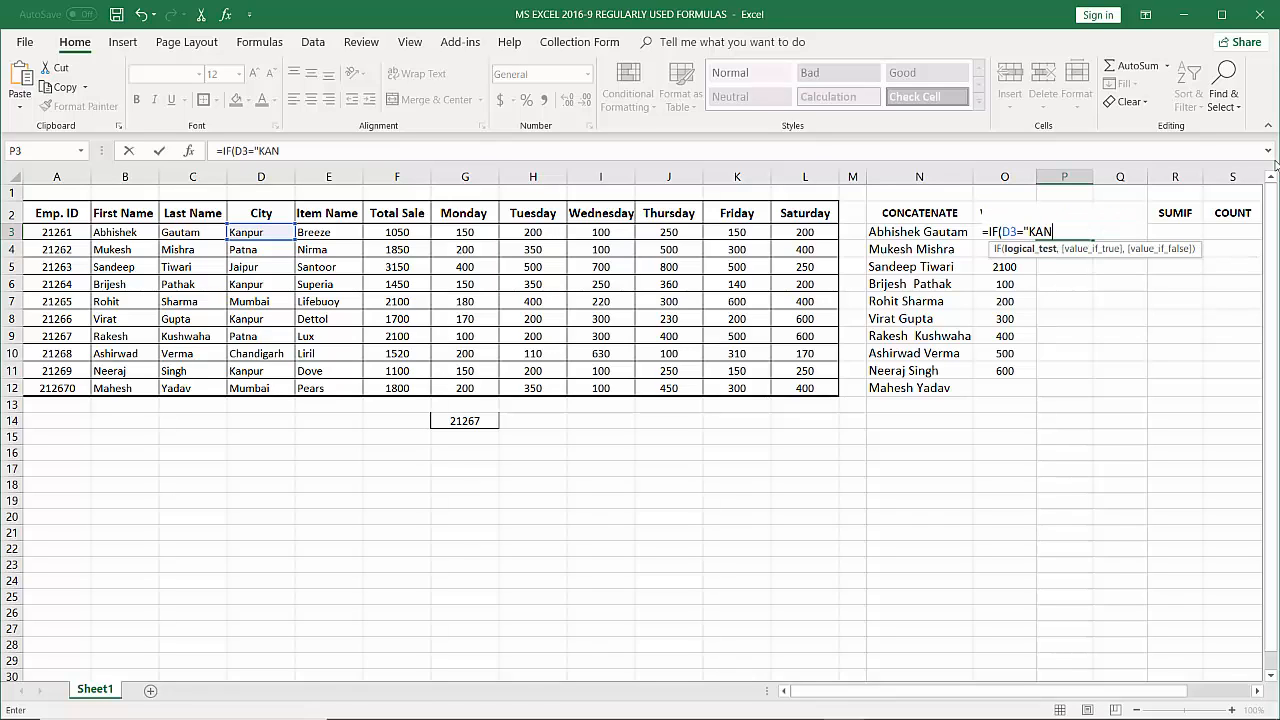
{"action": "type", "text": "PUR"}
{"action": "key", "text": "BackSpace"}
{"action": "key", "text": "BackSpace"}
{"action": "key", "text": "BackSpace"}
{"action": "key", "text": "BackSpace"}
{"action": "key", "text": "BackSpace"}
{"action": "type", "text": "anpur"}
{"action": "type", "text": ","}
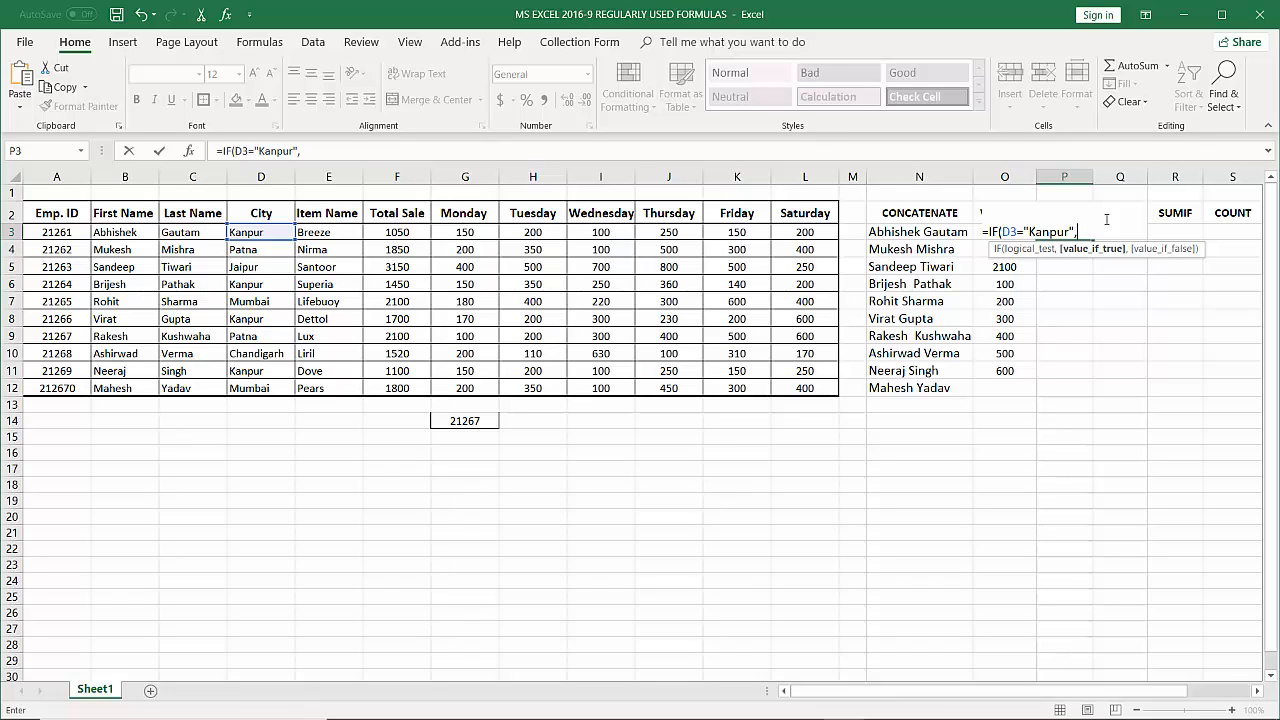
Complete the P3 IF formula with "Leather" as the true value and "Other" as the false value, and fill it down to P12
{"action": "type", "text": "\"Leather"}
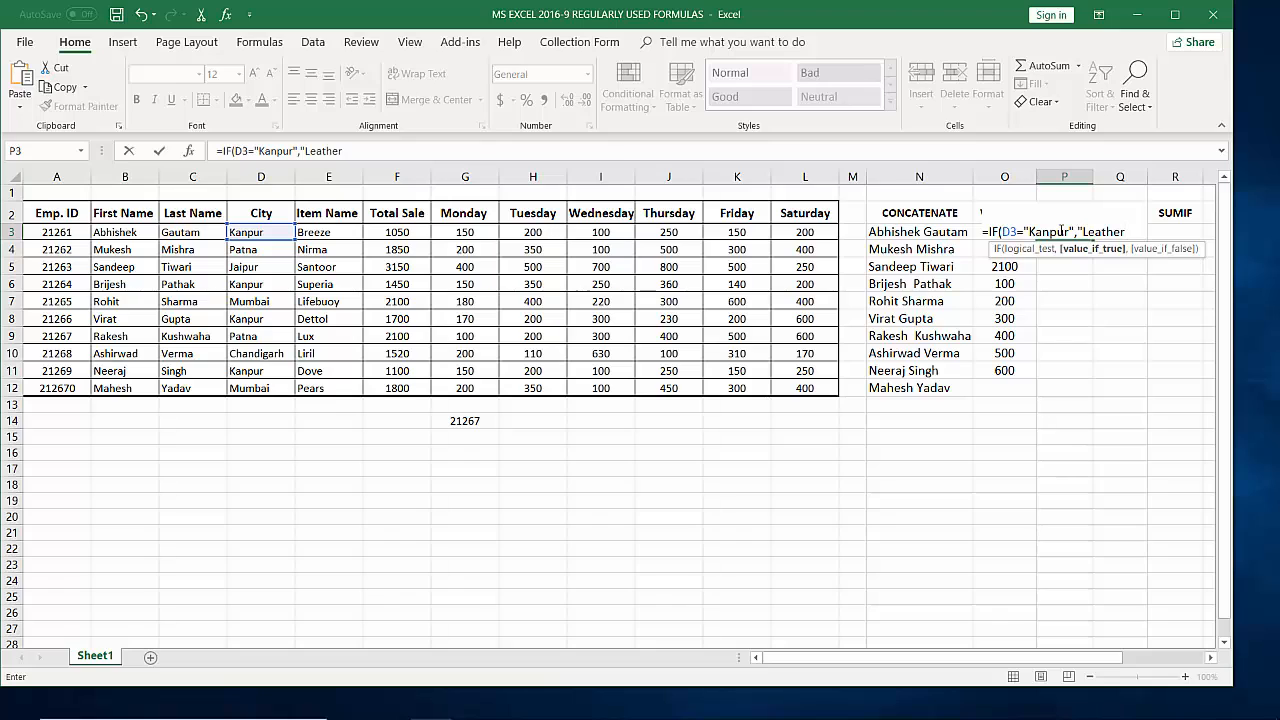
{"action": "type", "text": "\""}
{"action": "type", "text": ","}
{"action": "type", "text": "\""}
{"action": "type", "text": "O"}
{"action": "type", "text": "th"}
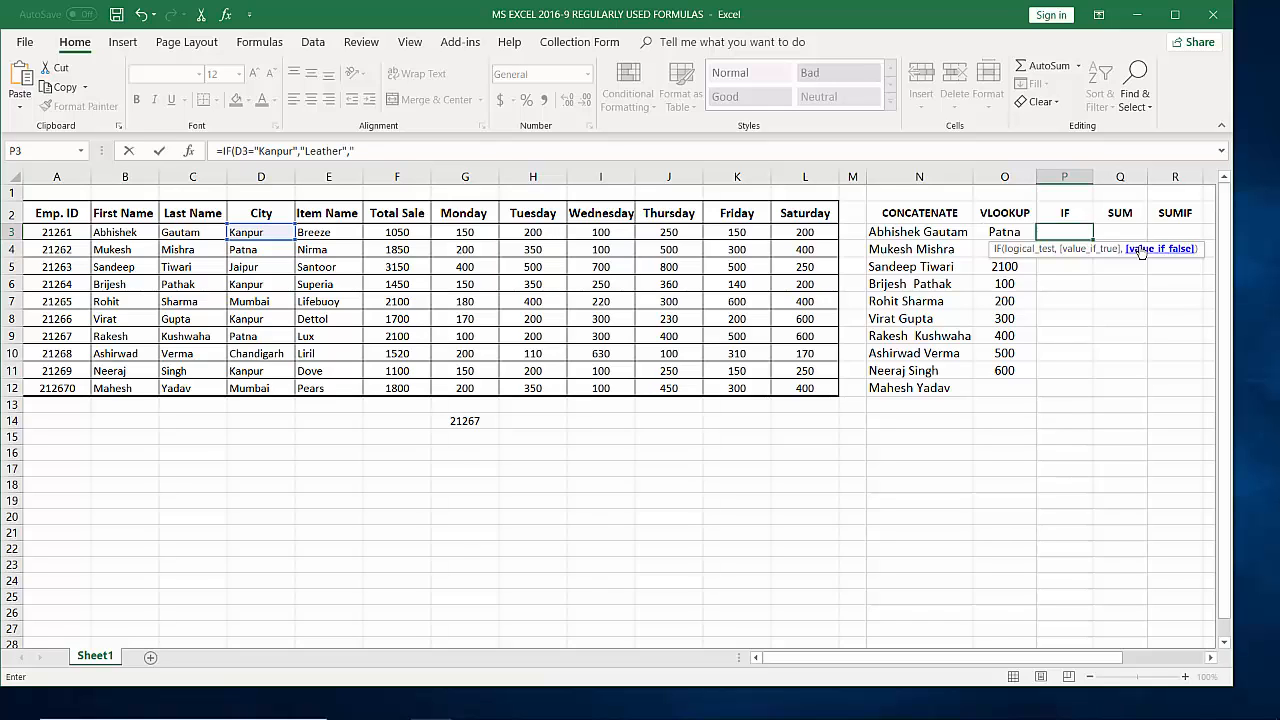
{"action": "type", "text": "er"}
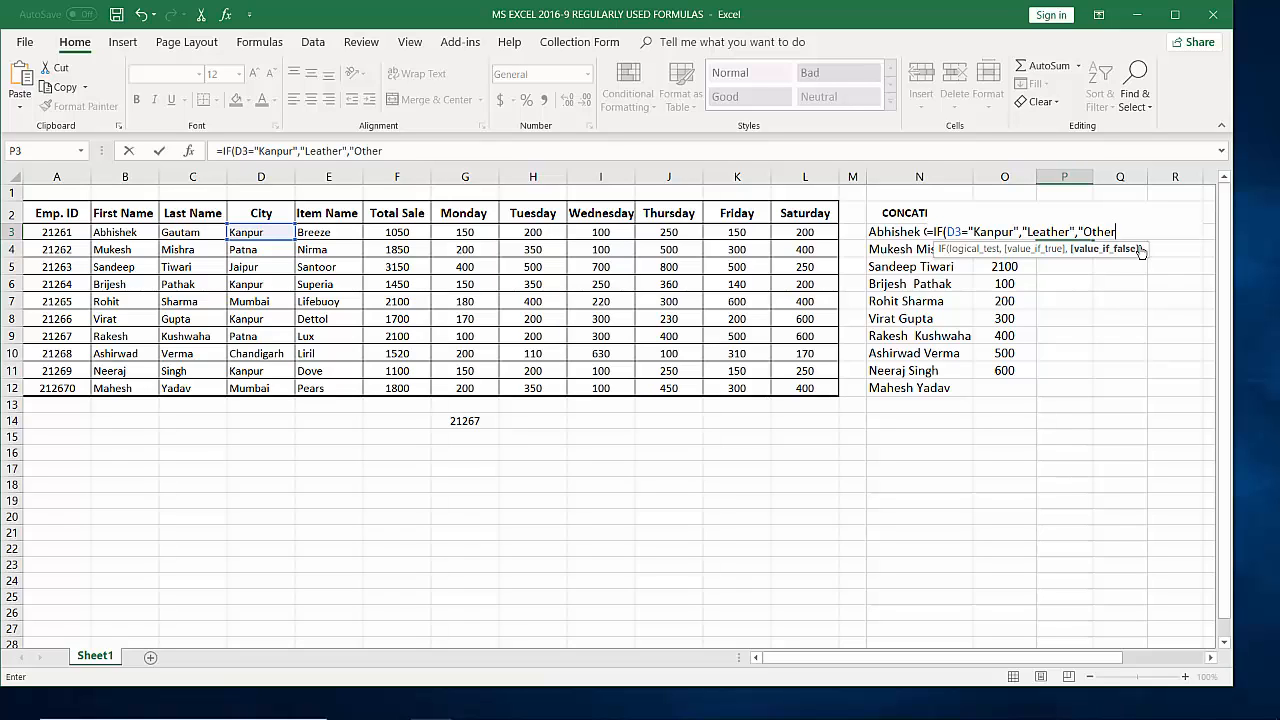
{"action": "type", "text": "\")"}
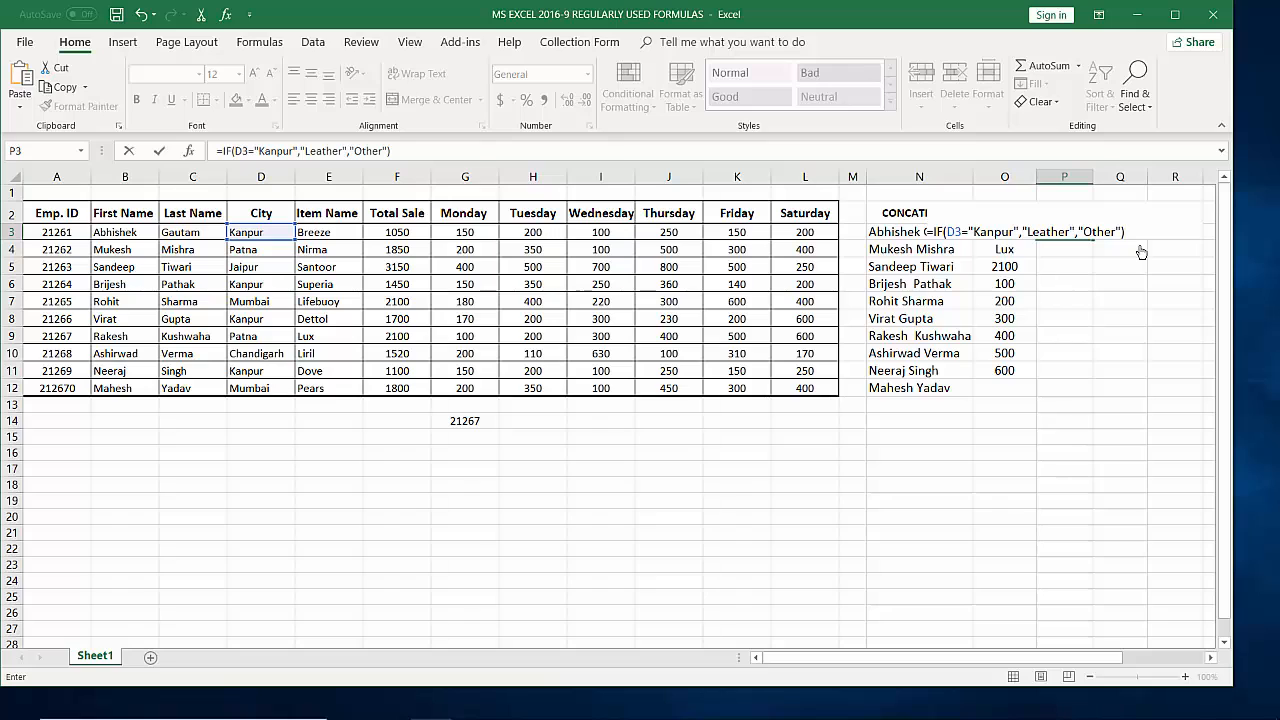
{"action": "key", "text": "Return"}
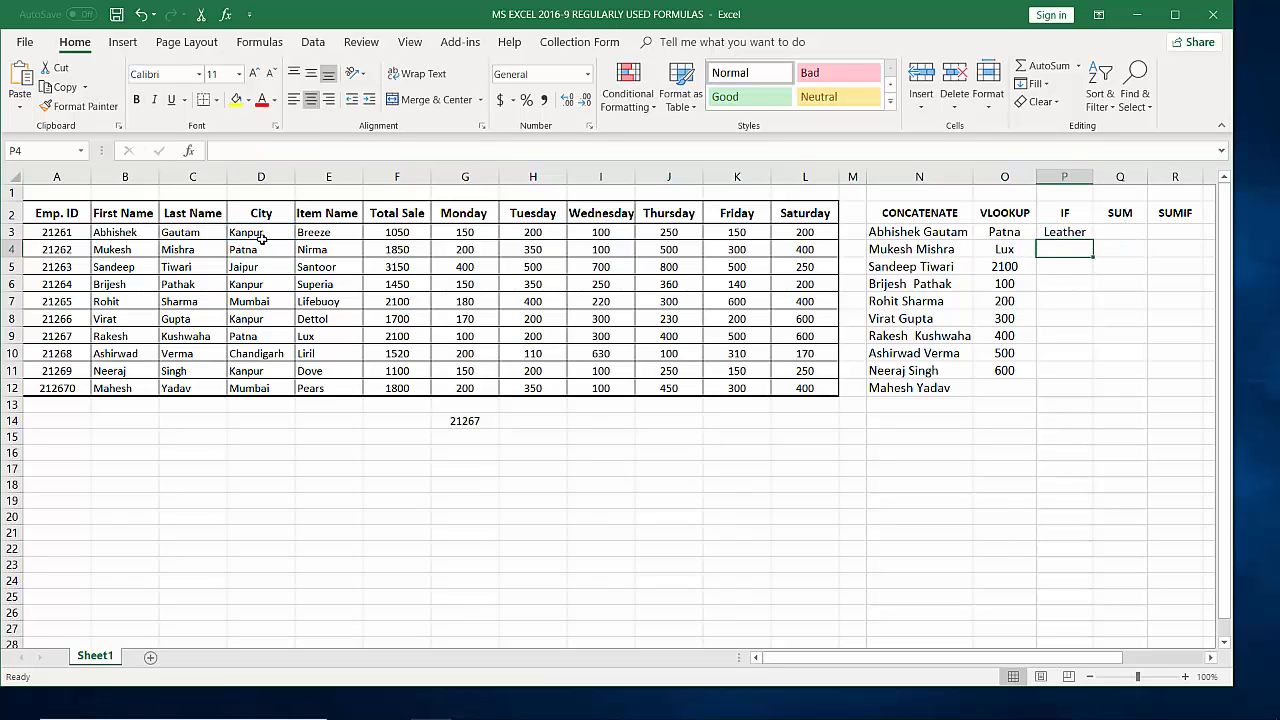
{"action": "left_click", "coordinate": [1087, 232]}
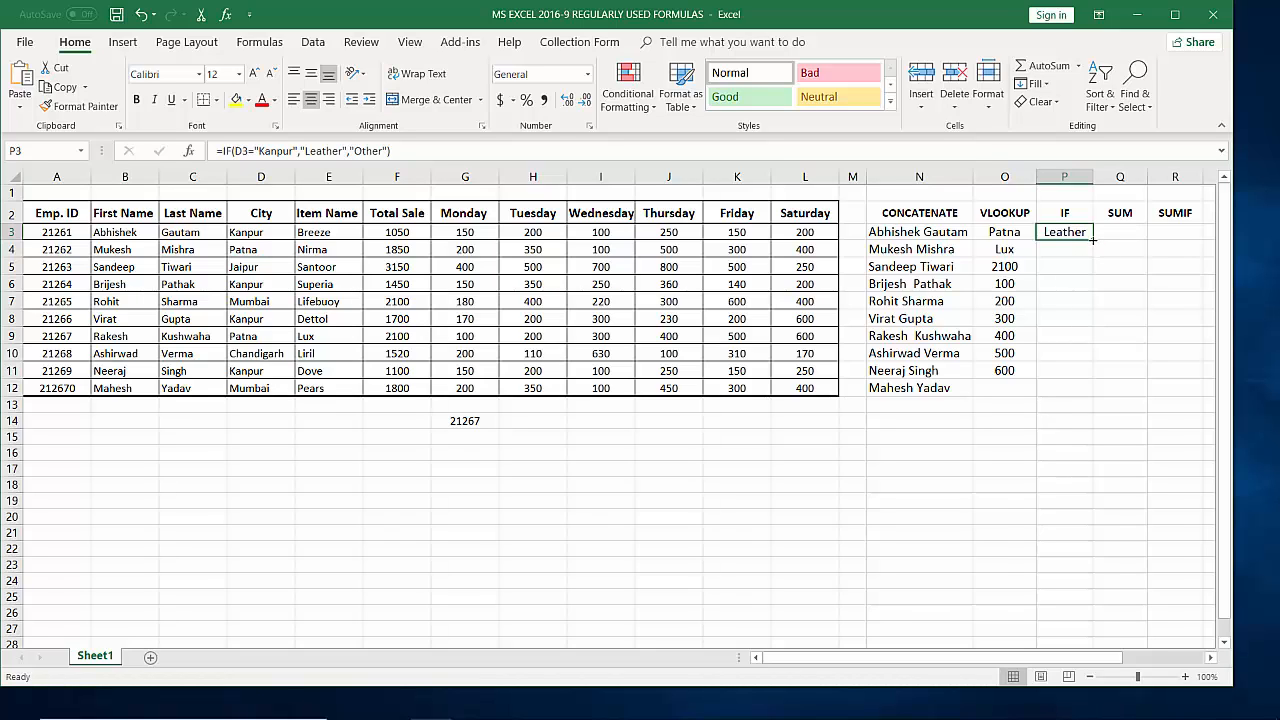
{"action": "left_click_drag", "start_coordinate": [1093, 240], "coordinate": [1103, 397]}
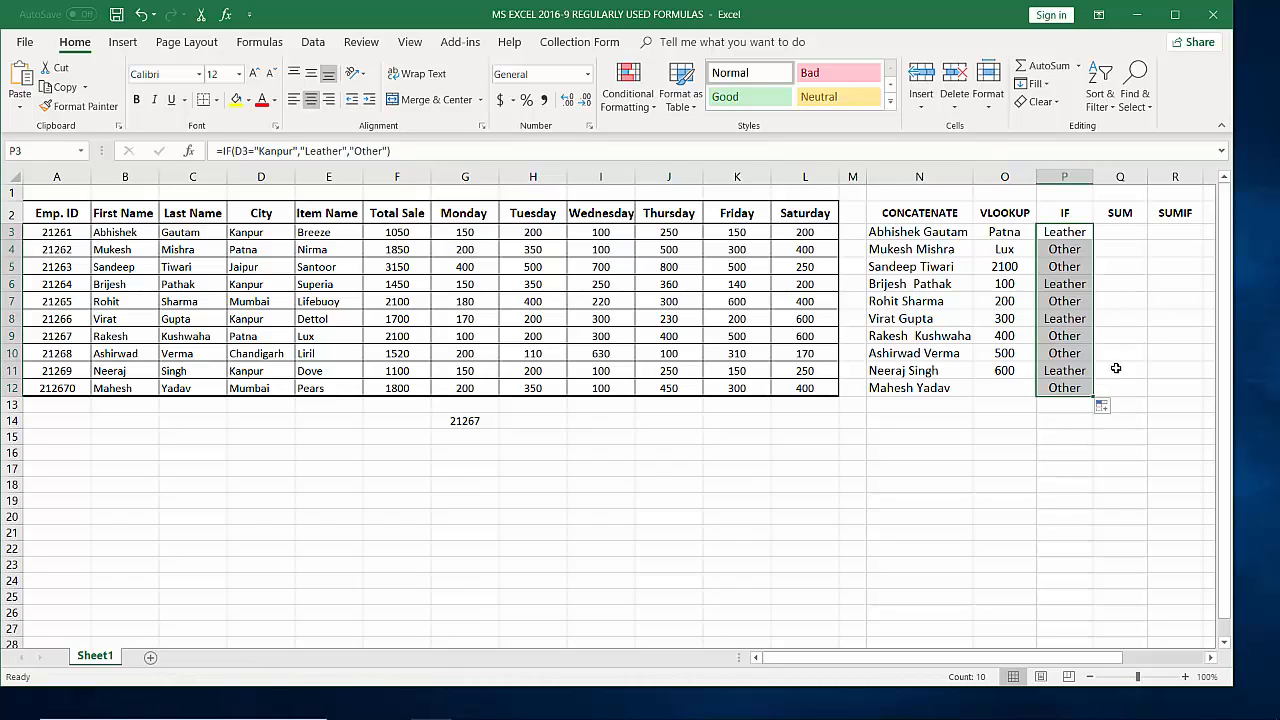
Clear the IF formulas from P3:P12
{"action": "left_click", "coordinate": [1118, 336]}
{"action": "left_click", "coordinate": [1052, 250]}
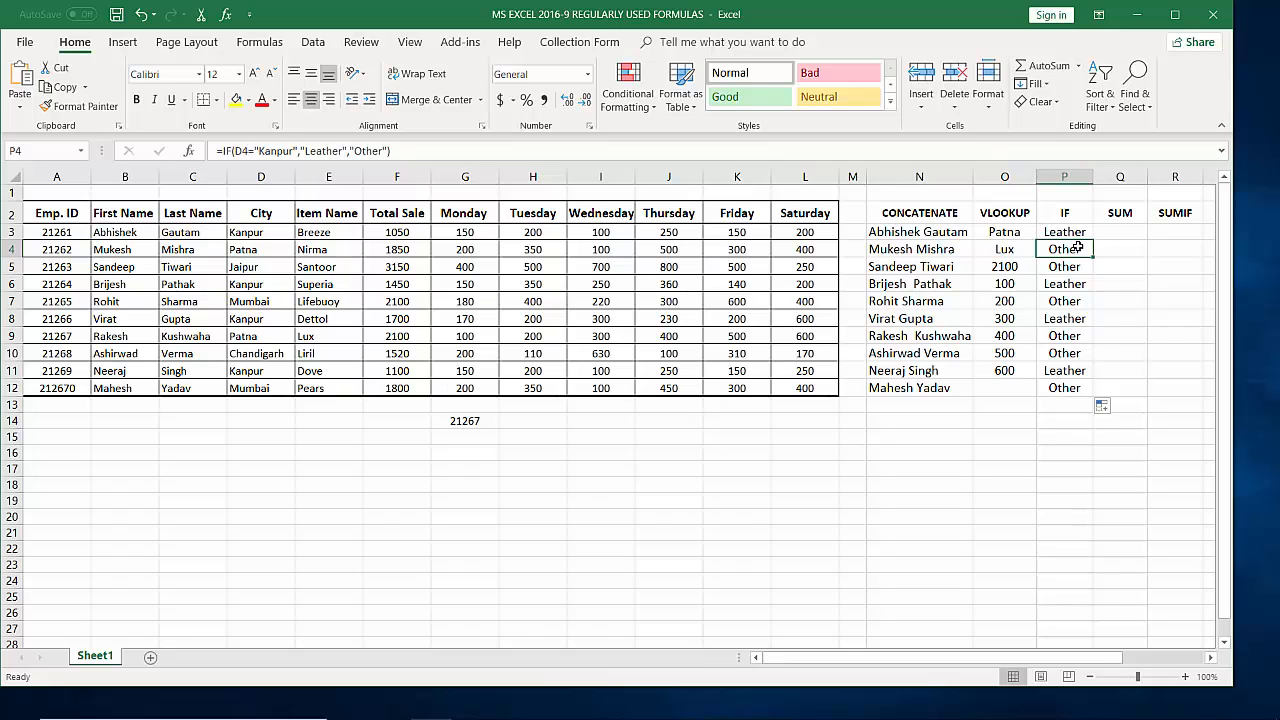
{"action": "left_click_drag", "start_coordinate": [1075, 237], "coordinate": [1070, 388]}
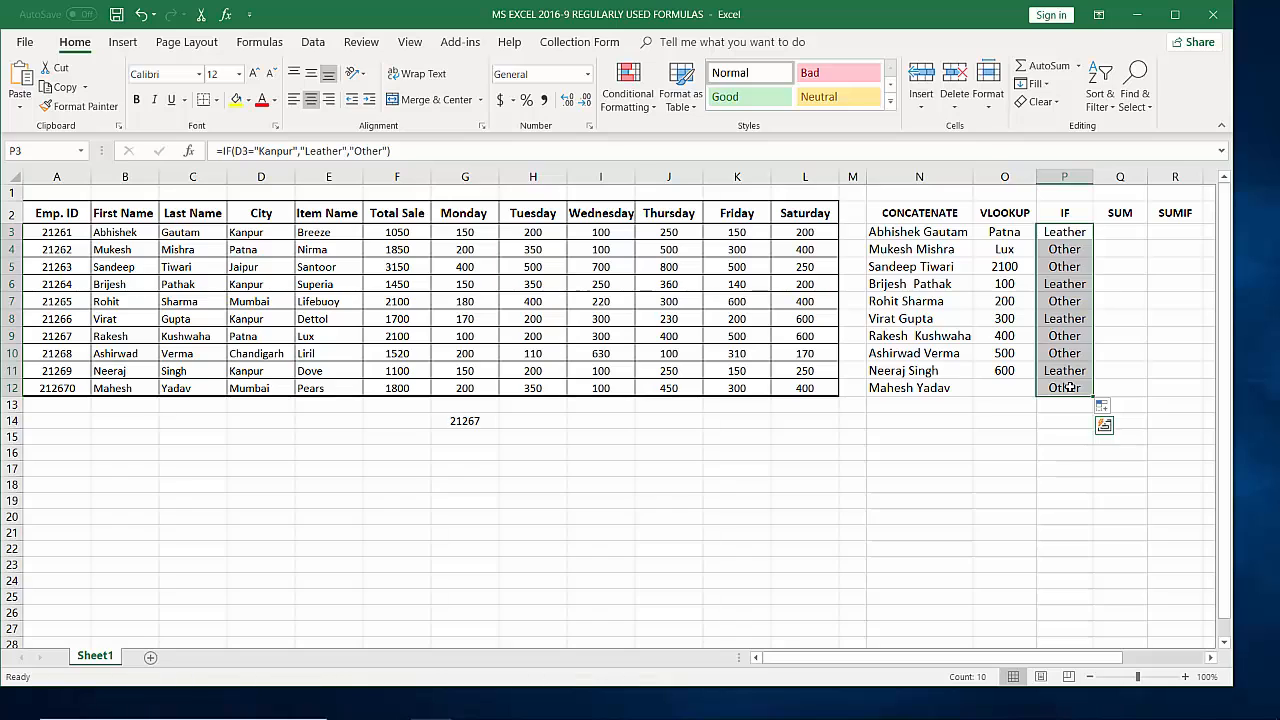
{"action": "key", "text": "Delete"}
Begin a new IF formula in P3 with the logical test F3>=2000
{"action": "left_click", "coordinate": [1053, 232]}
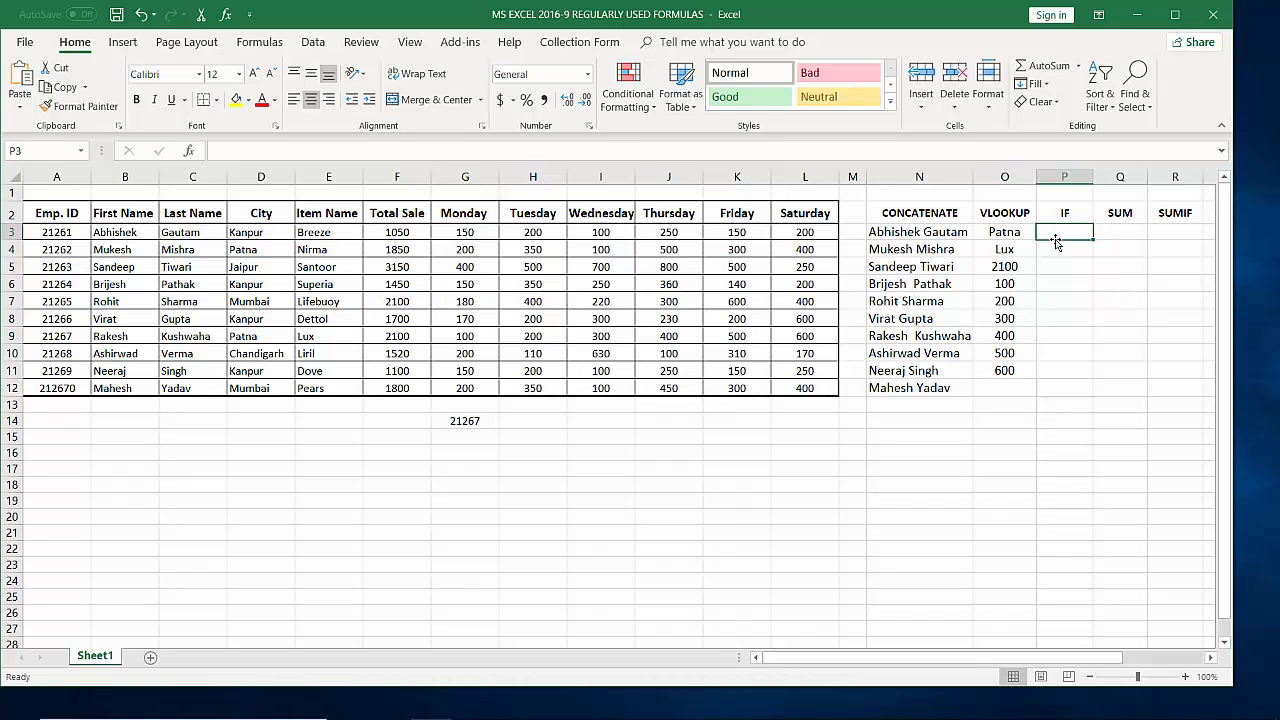
{"action": "type", "text": "="}
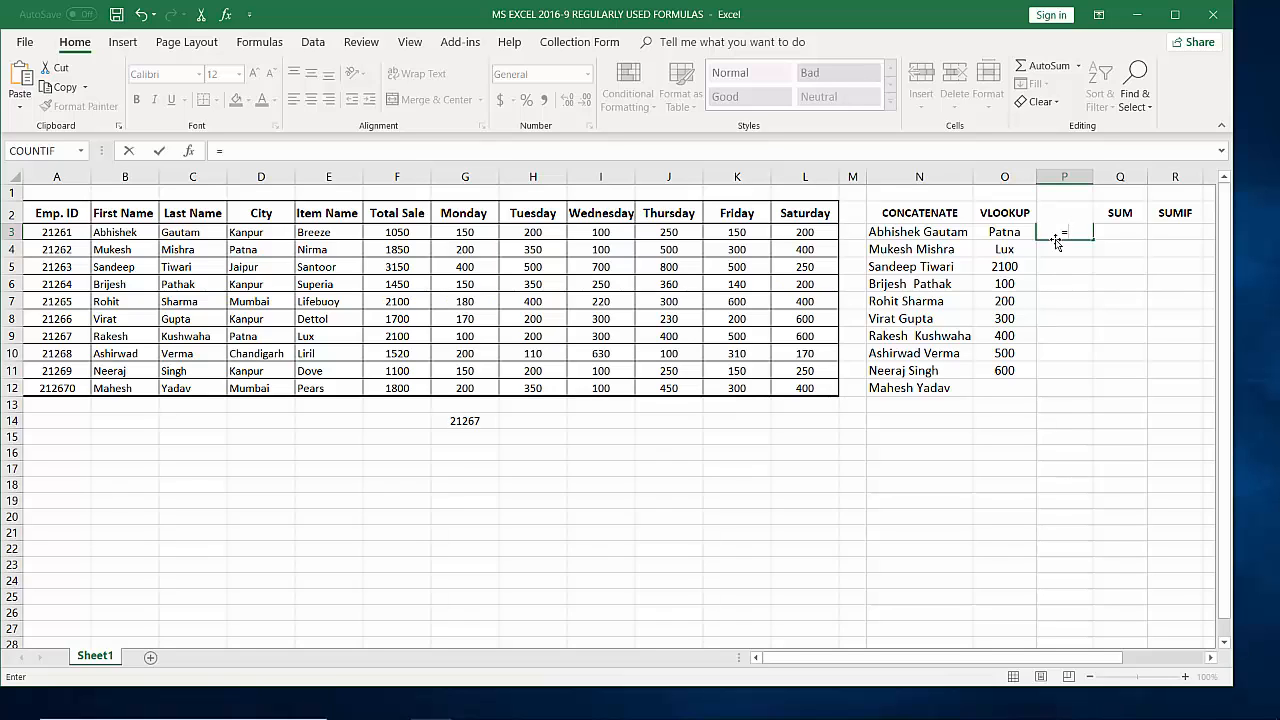
{"action": "type", "text": "if"}
{"action": "key", "text": "BackSpace"}
{"action": "key", "text": "BackSpace"}
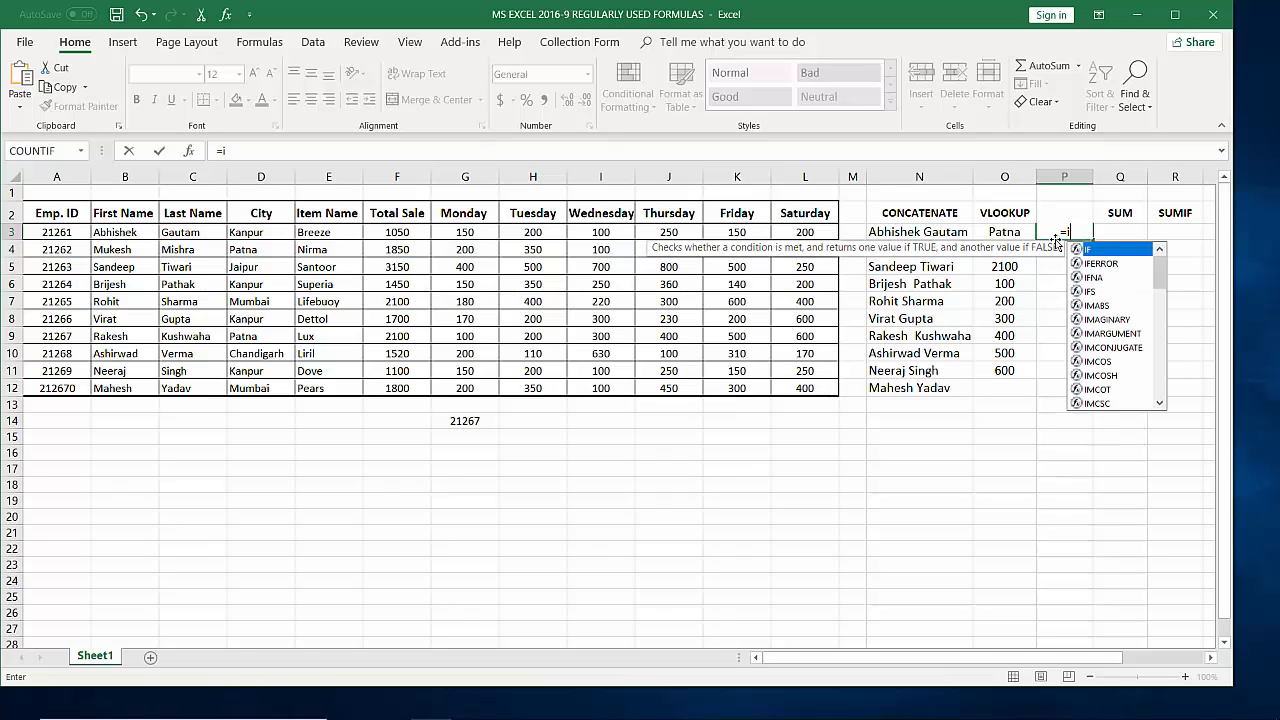
{"action": "type", "text": "IF"}
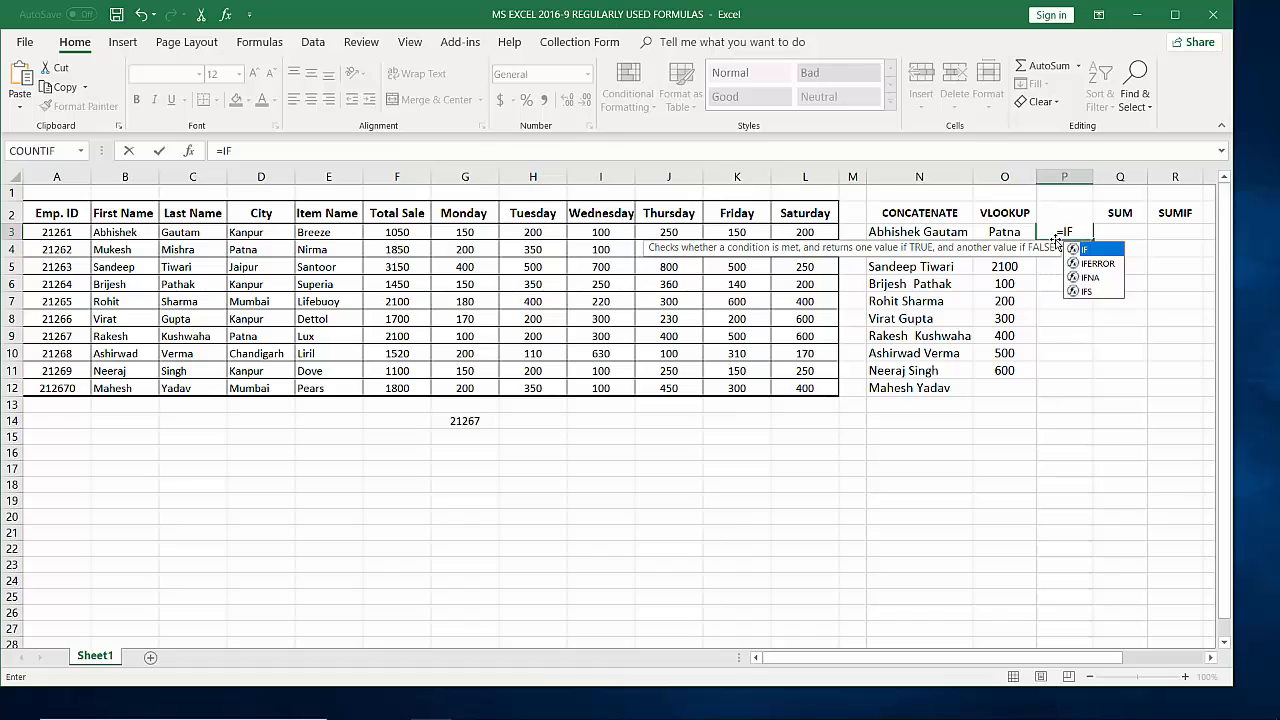
{"action": "type", "text": "("}
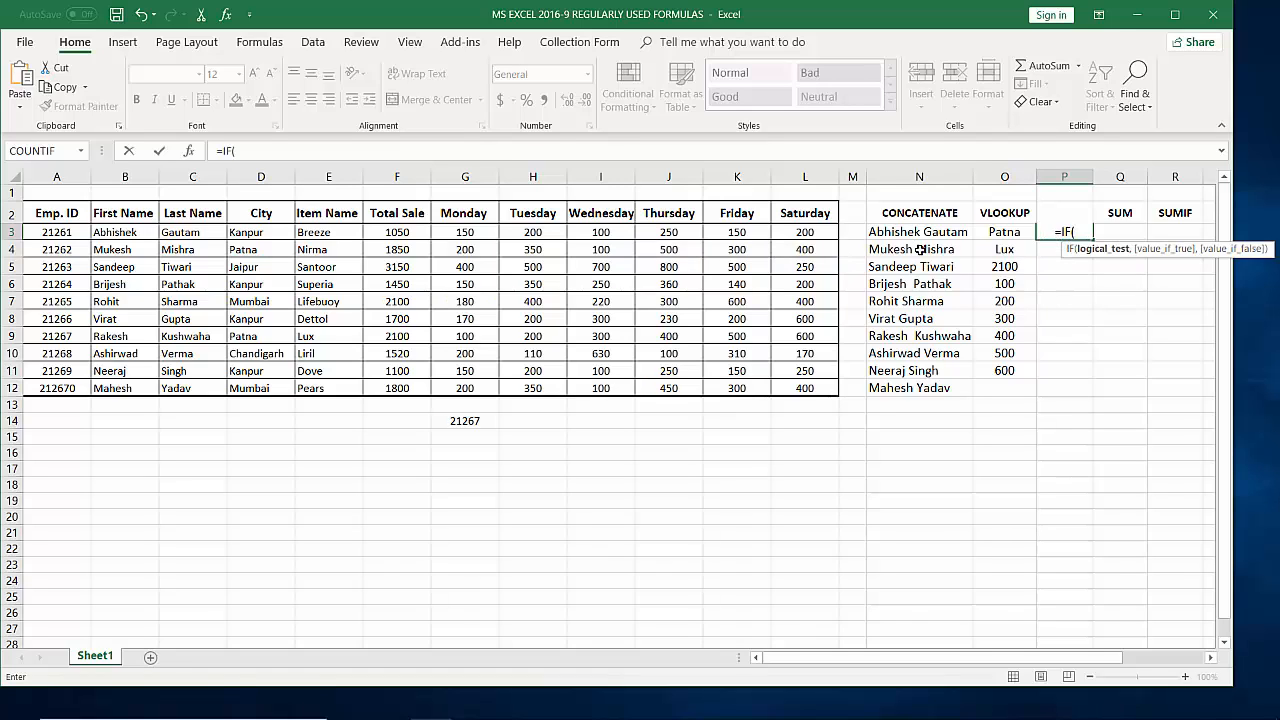
{"action": "left_click", "coordinate": [393, 232]}
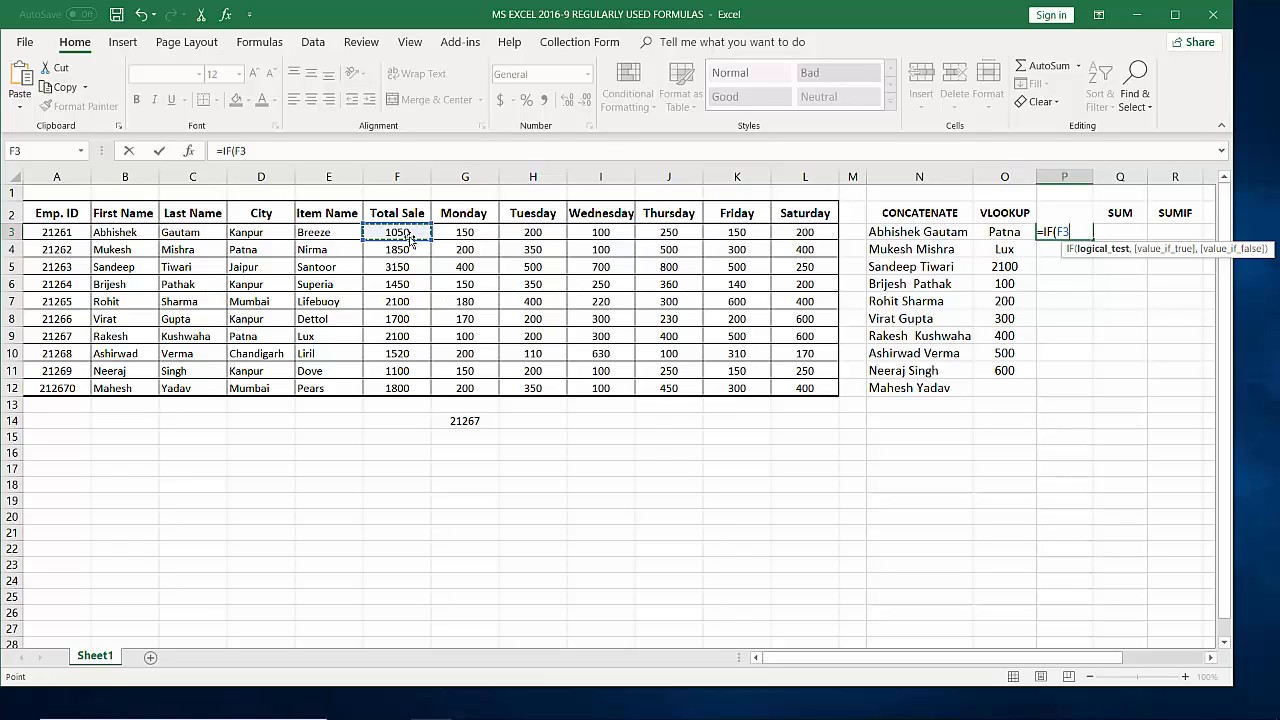
{"action": "type", "text": "."}
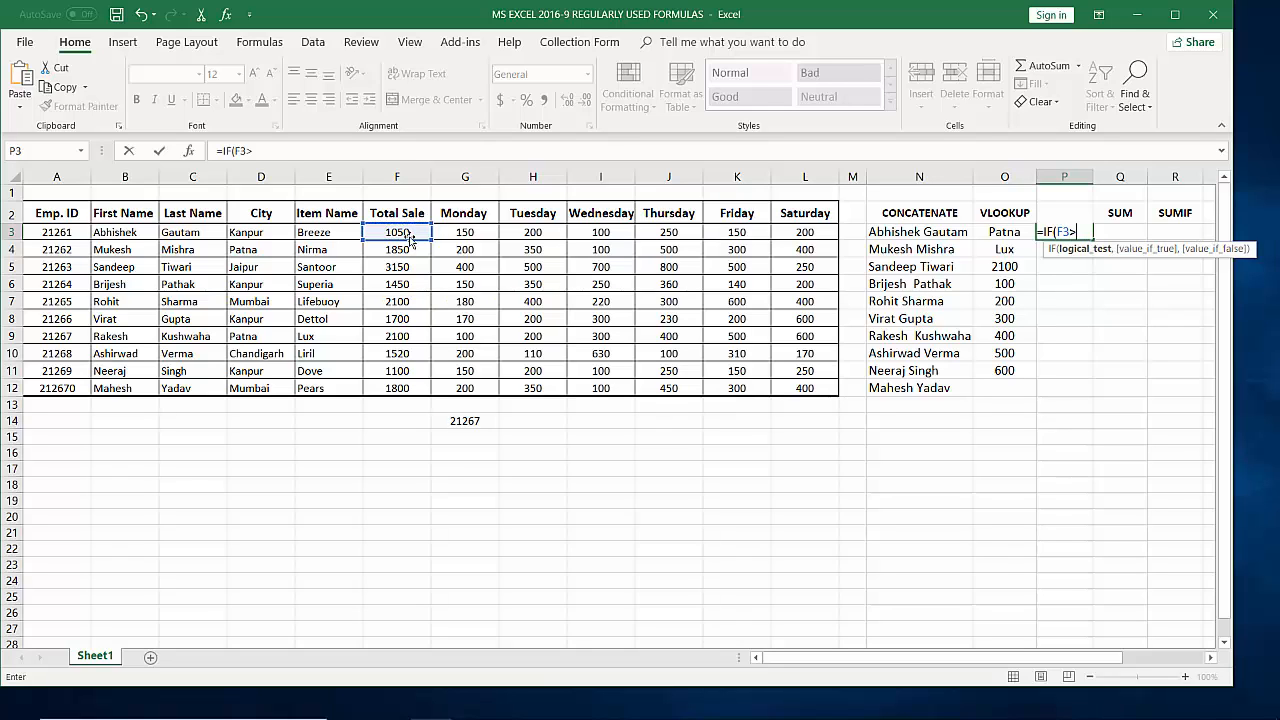
{"action": "type", "text": "=2000"}
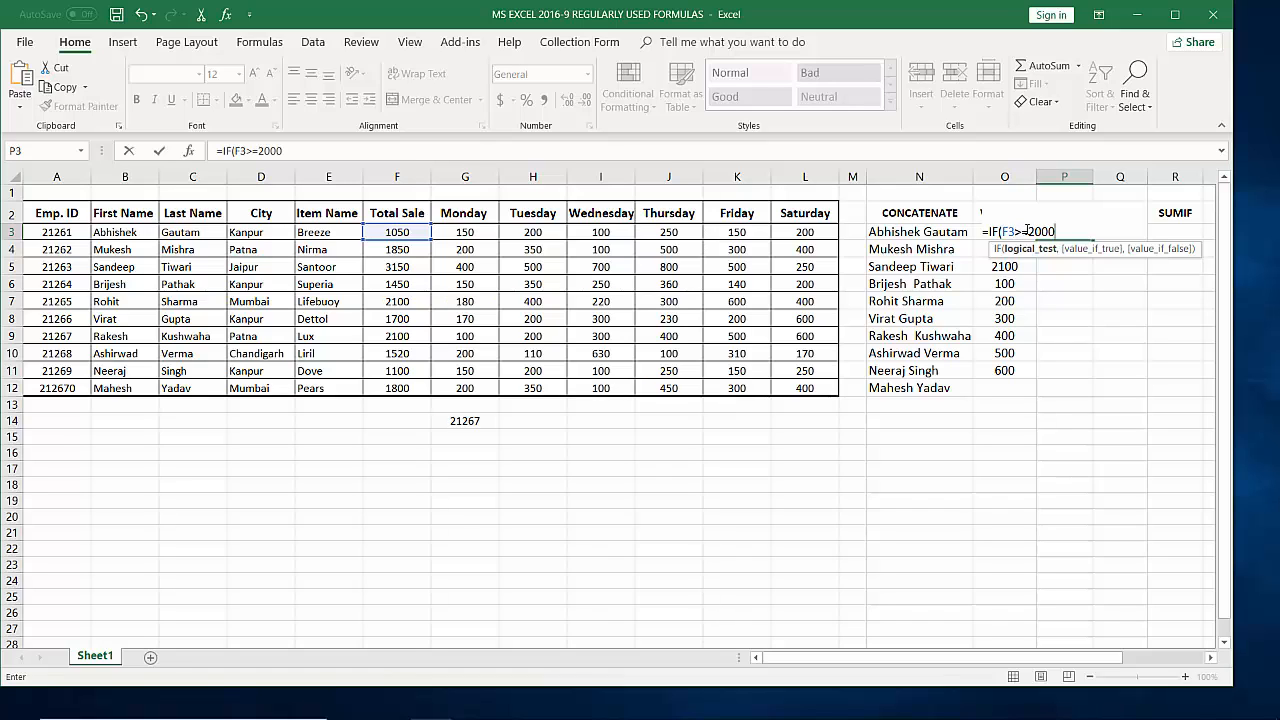
Complete the P3 IF formula with "Good Sale" as the true value and "Improve Sale" as the false value, and widen column P to fit
{"action": "type", "text": ","}
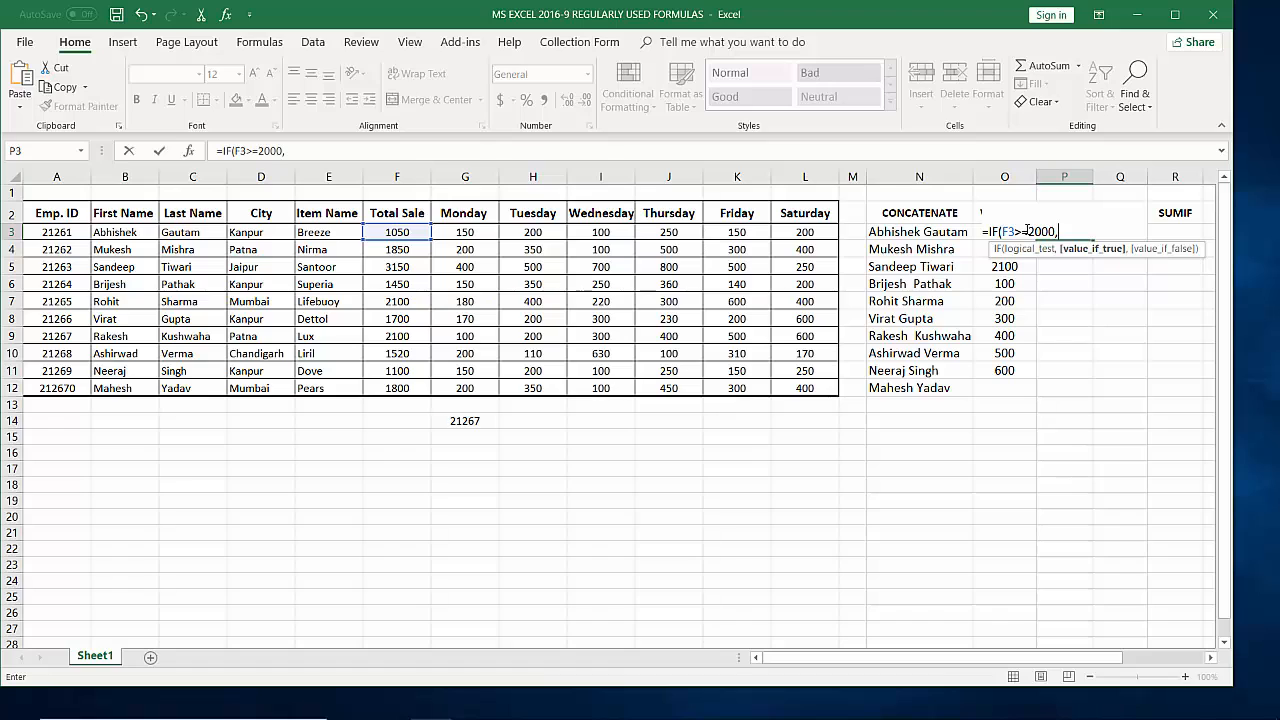
{"action": "type", "text": "\"Good Sale\","}
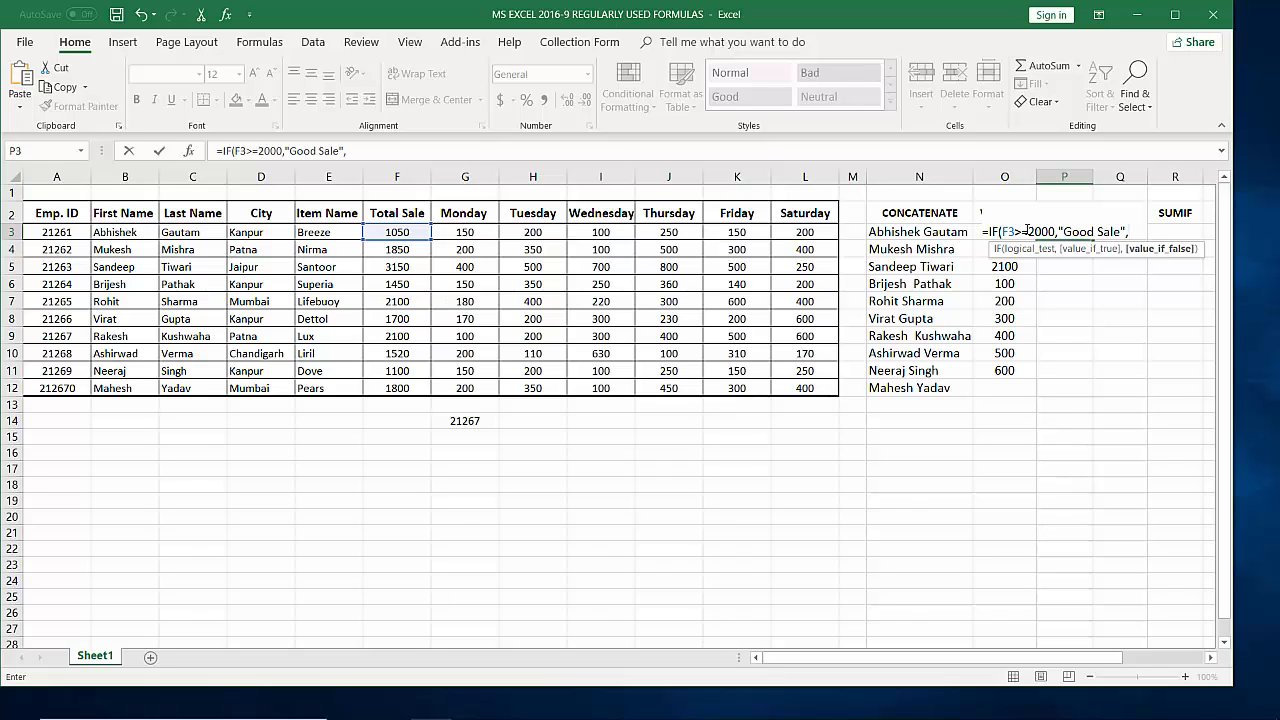
{"action": "type", "text": "\"Impro"}
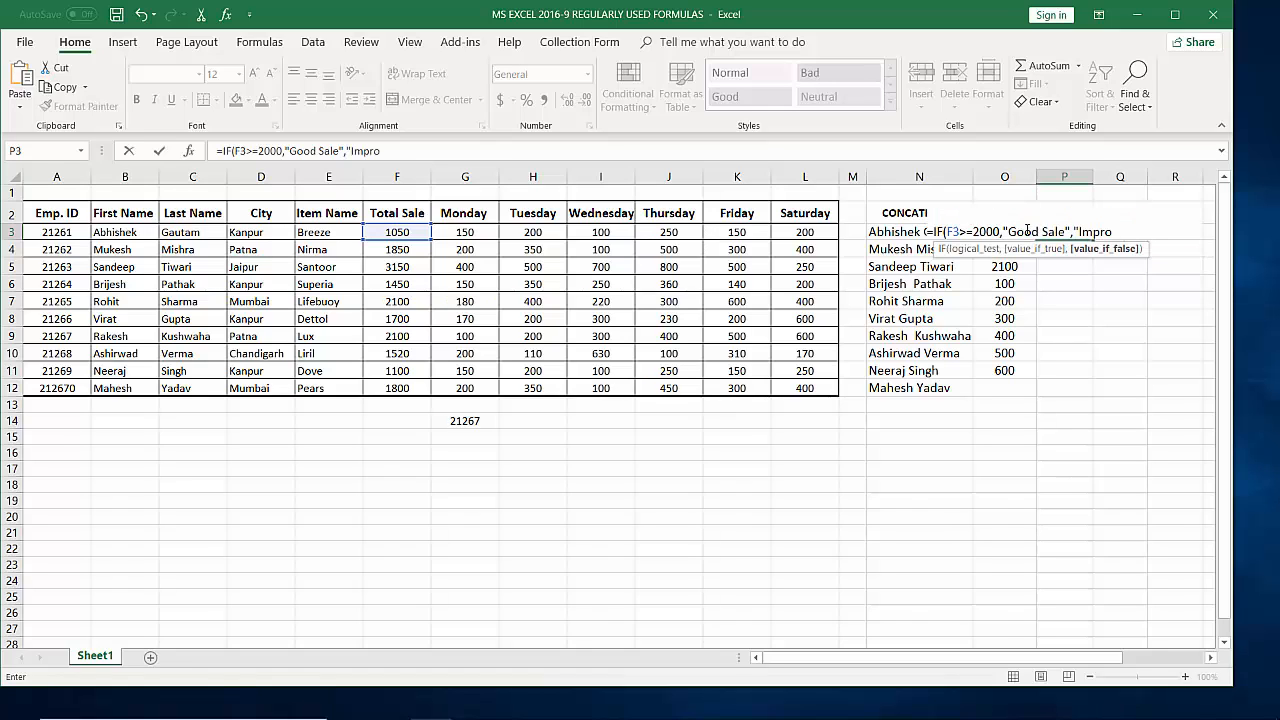
{"action": "type", "text": "ve Sale\")"}
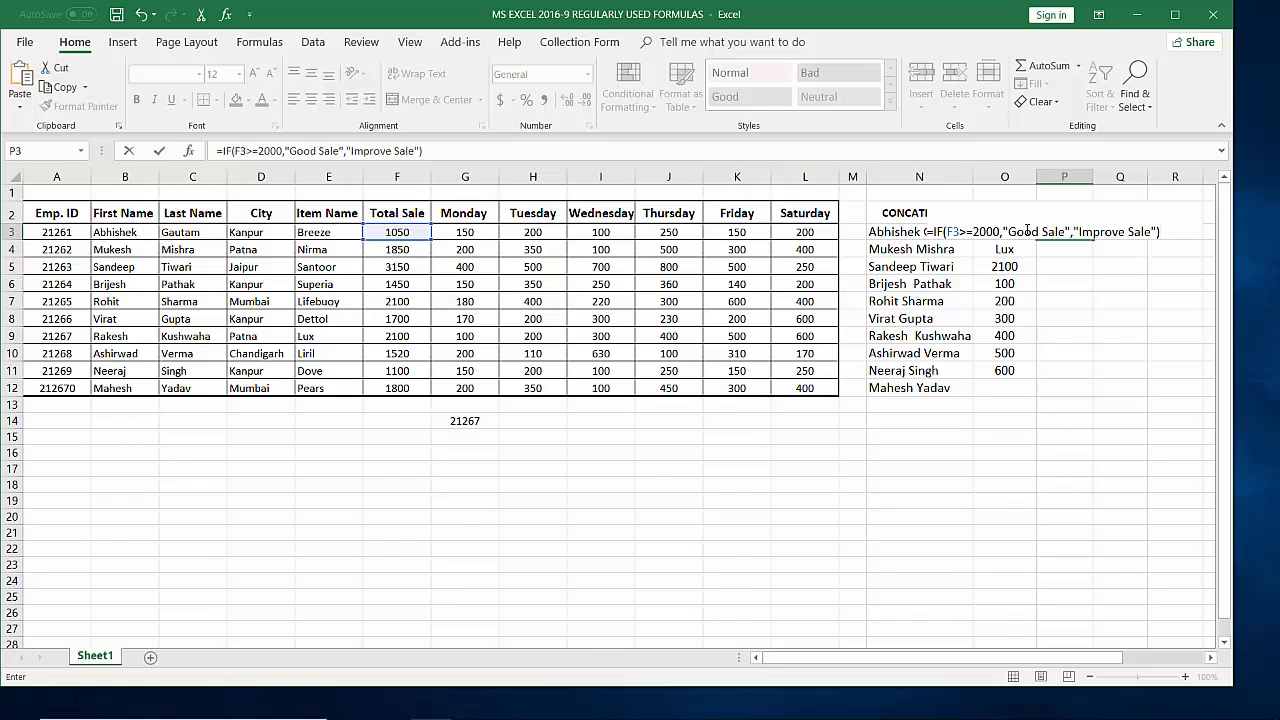
{"action": "key", "text": "Return"}
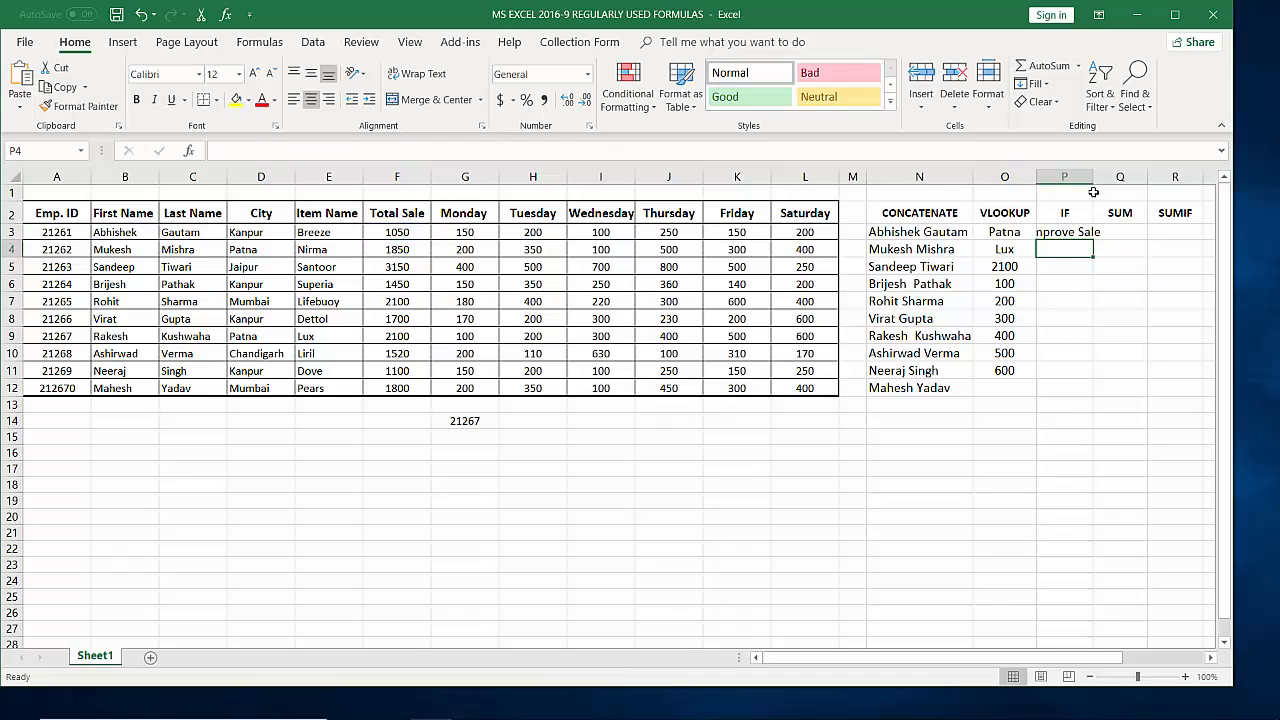
{"action": "left_click_drag", "start_coordinate": [1095, 177], "coordinate": [1110, 177]}
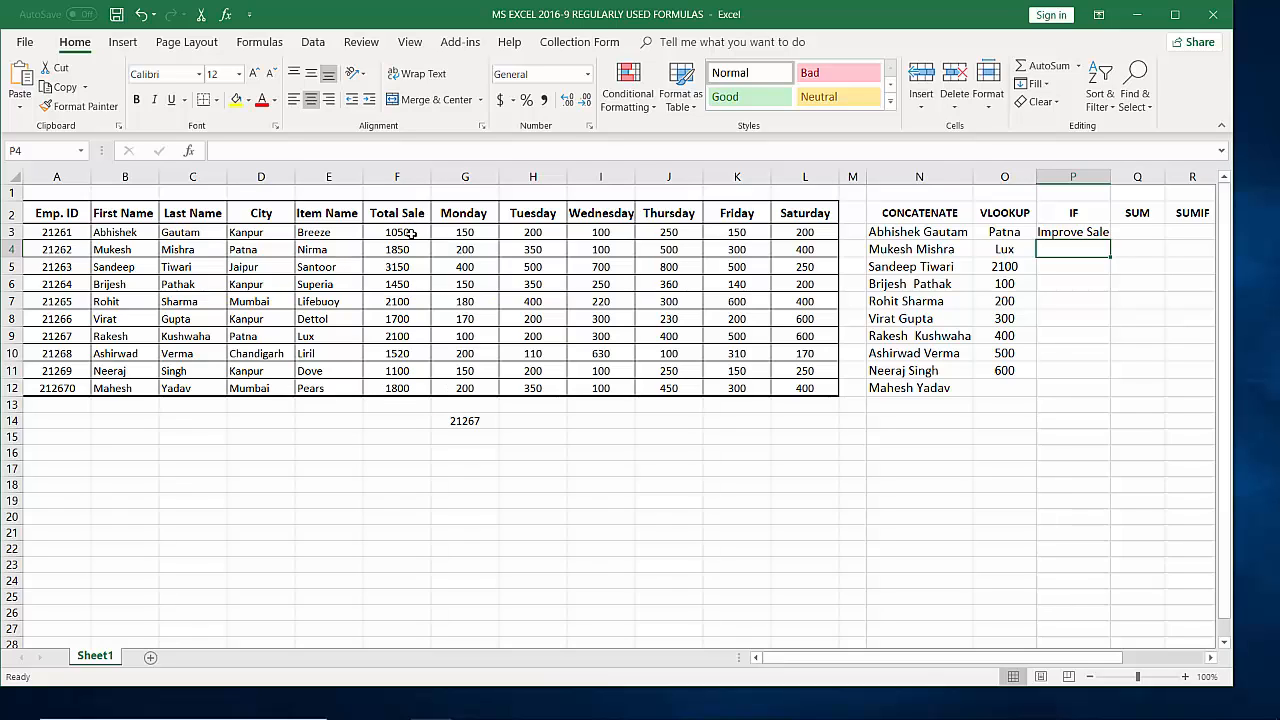
Copy the P3 IF formula down the column through P12
{"action": "left_click", "coordinate": [1073, 236]}
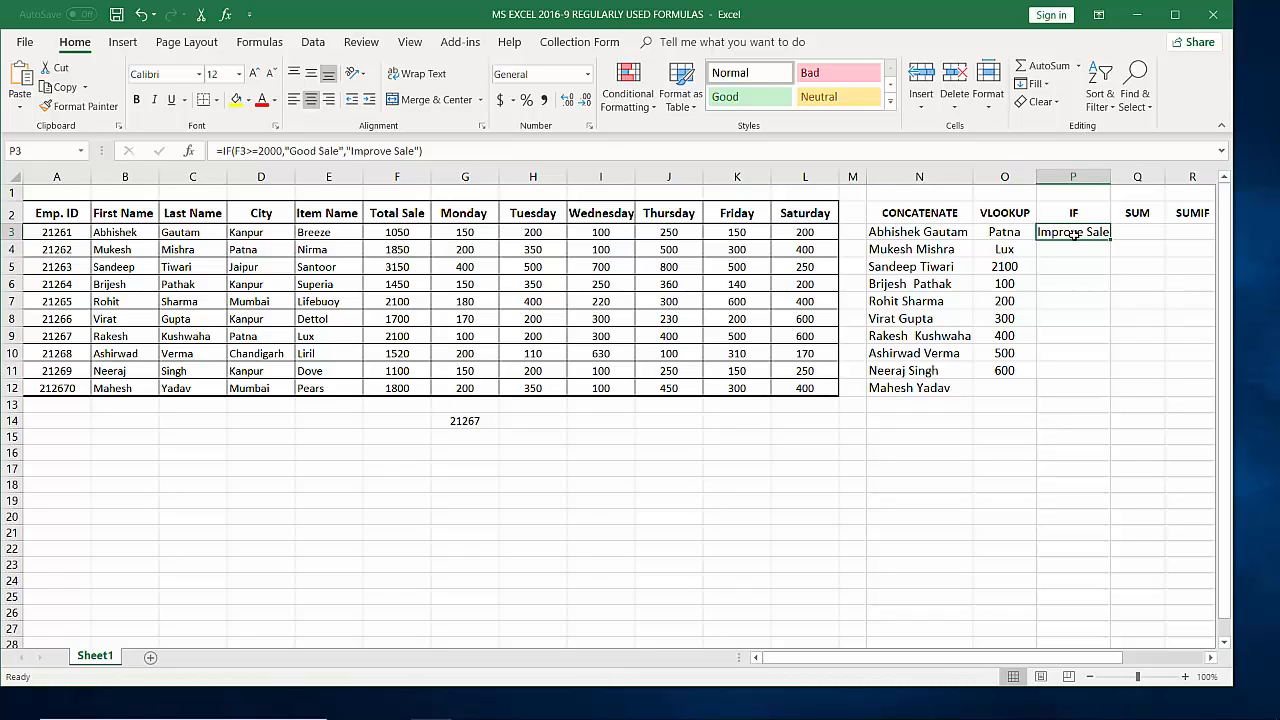
{"action": "key", "text": "ctrl+c"}
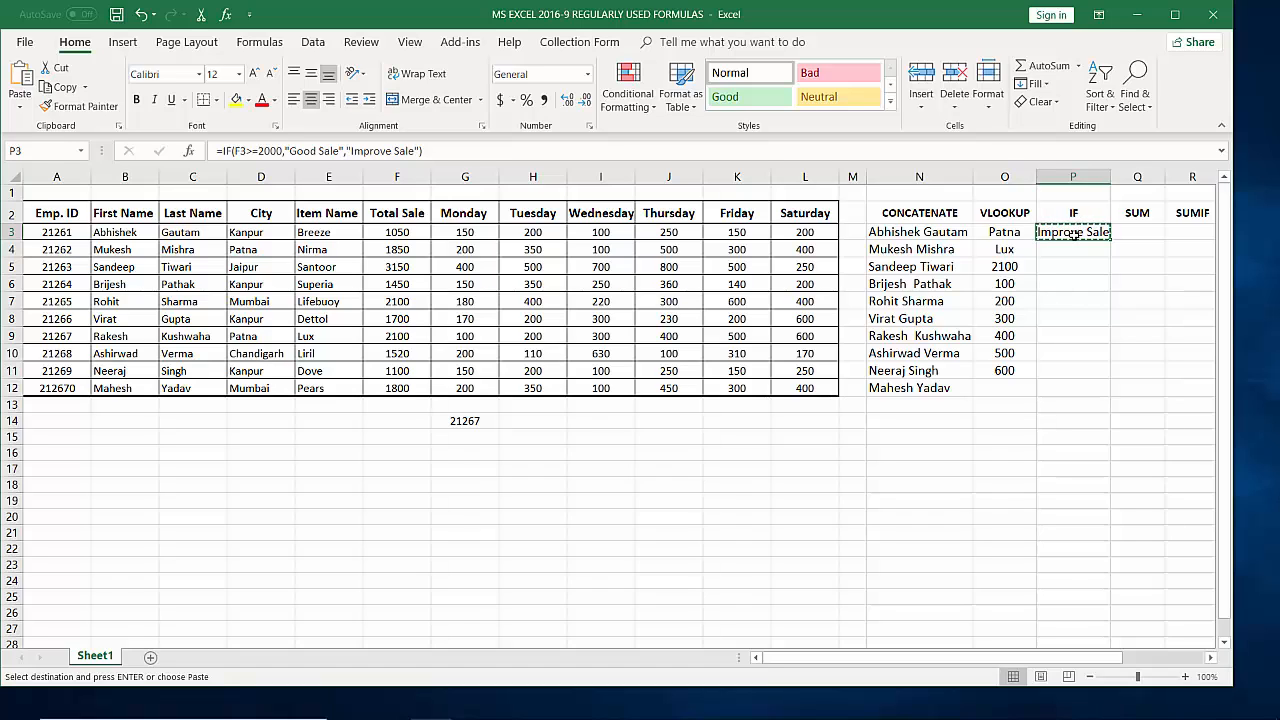
{"action": "left_click_drag", "start_coordinate": [1073, 235], "coordinate": [1073, 388]}
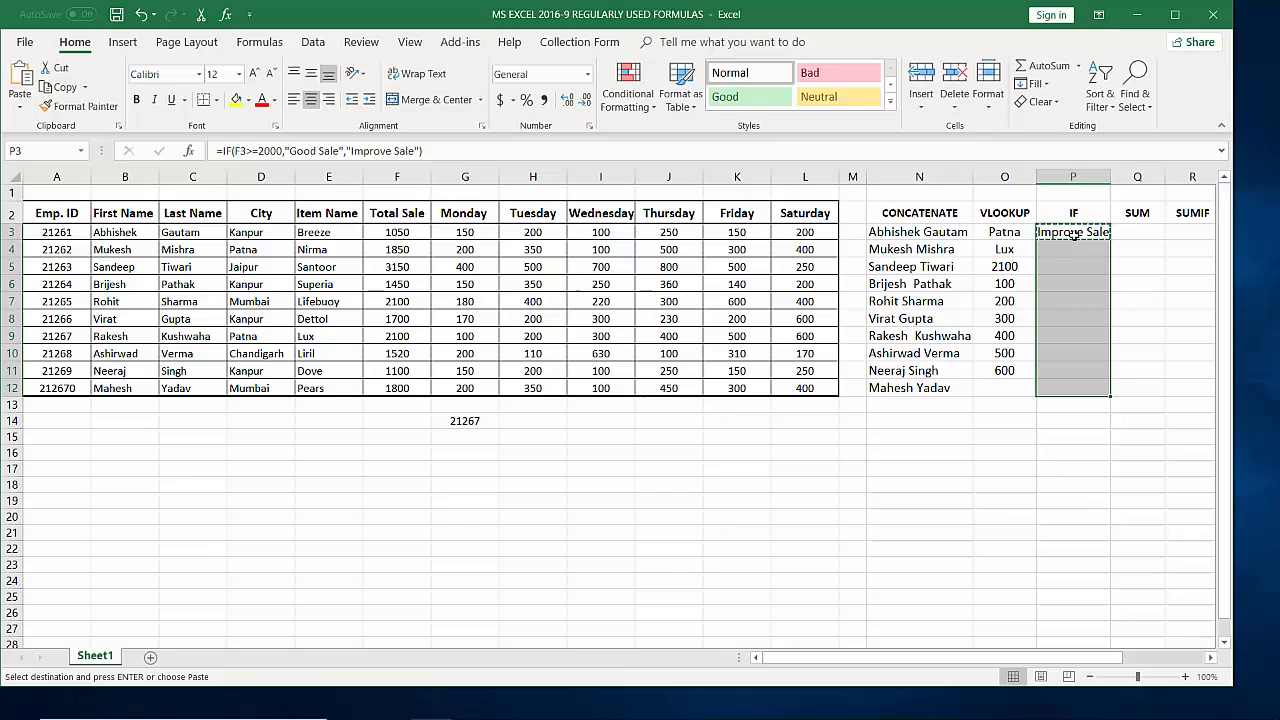
{"action": "key", "text": "Return"}
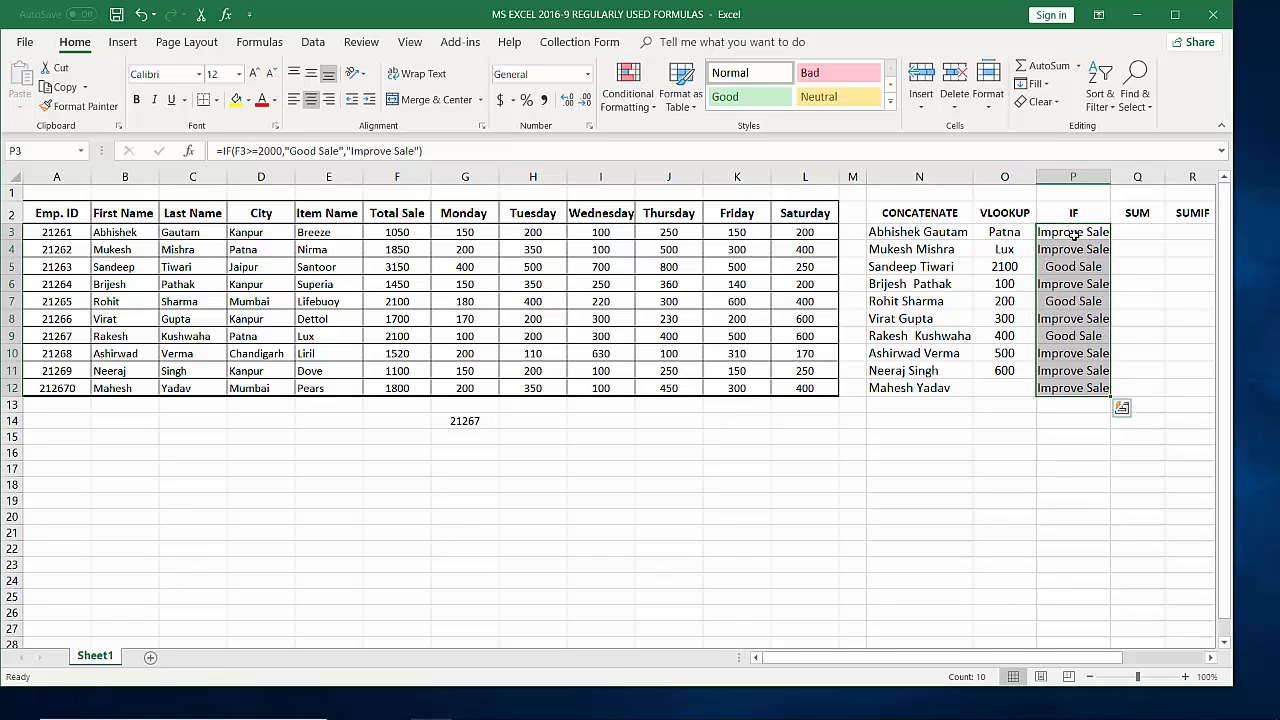
{"action": "left_click", "coordinate": [1094, 424]}
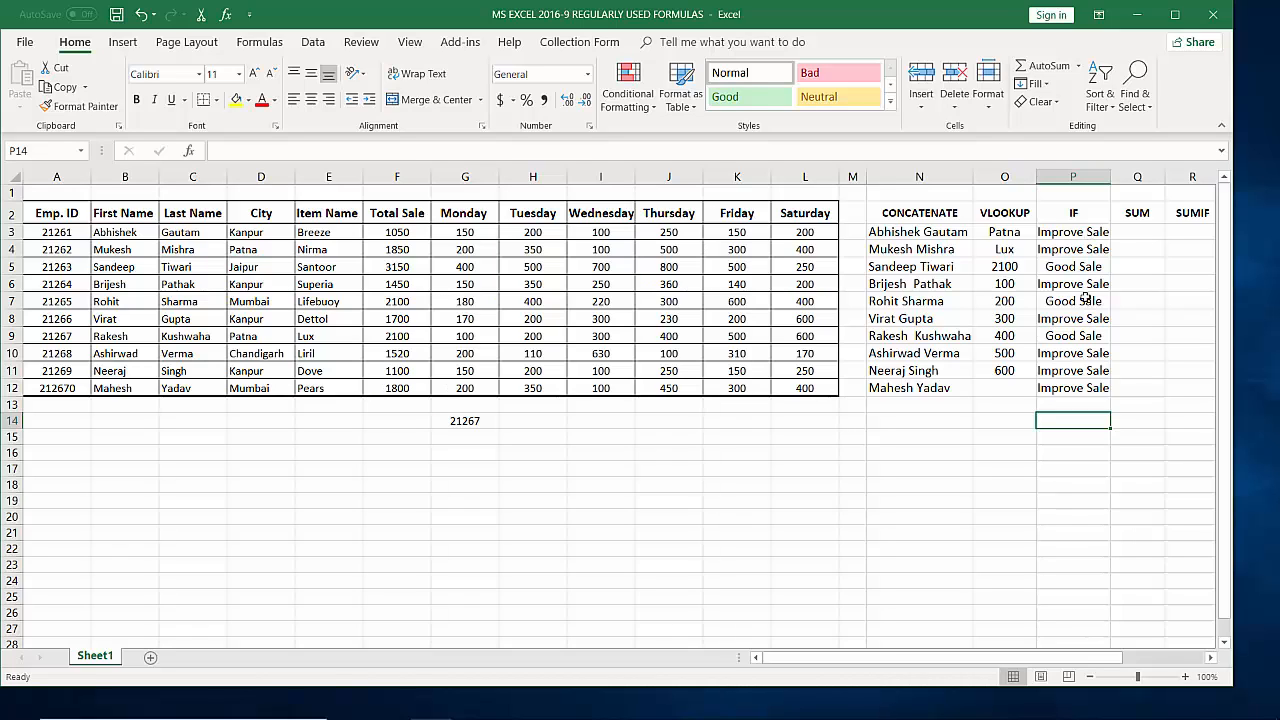
Compare the IF result in P5 with the total sale in F5, and examine the arguments of the IF formula in P3
{"action": "key", "text": "Up"}
{"action": "key", "text": "Up"}
{"action": "key", "text": "Up"}
{"action": "key", "text": "Up"}
{"action": "key", "text": "Up"}
{"action": "key", "text": "Up"}
{"action": "key", "text": "Up"}
{"action": "key", "text": "Up"}
{"action": "key", "text": "Up"}
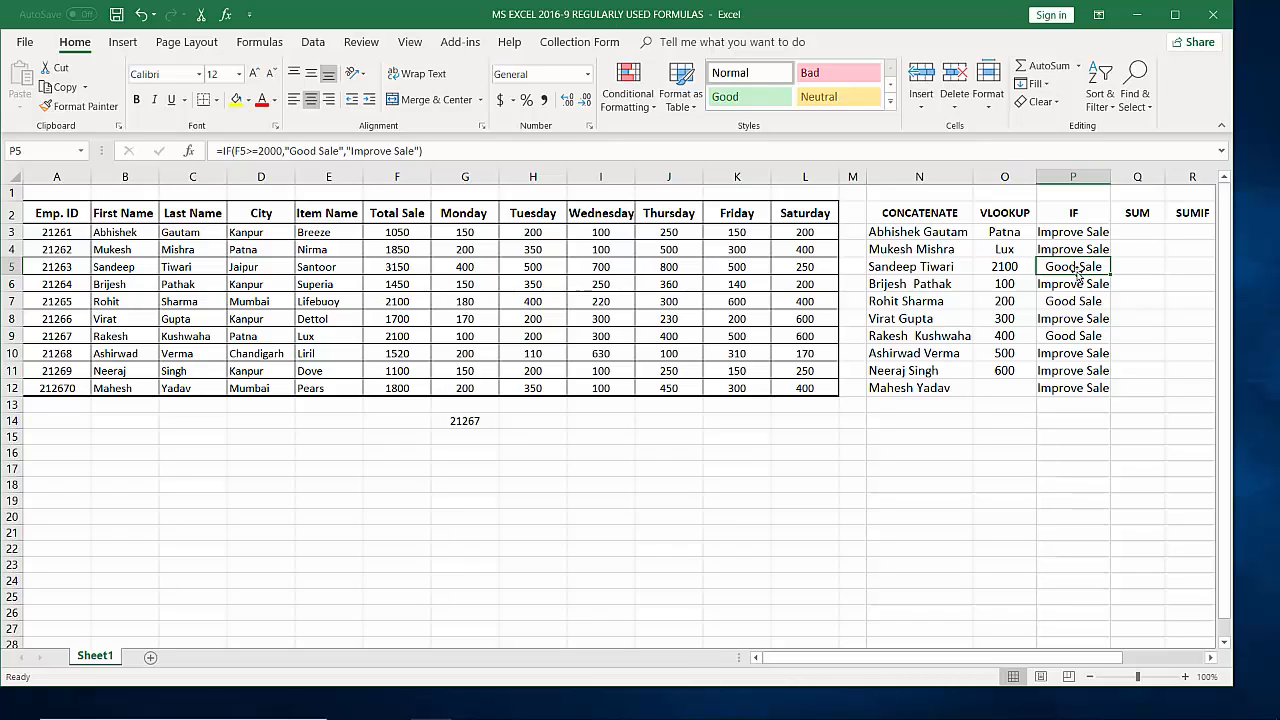
{"action": "left_click", "coordinate": [398, 268]}
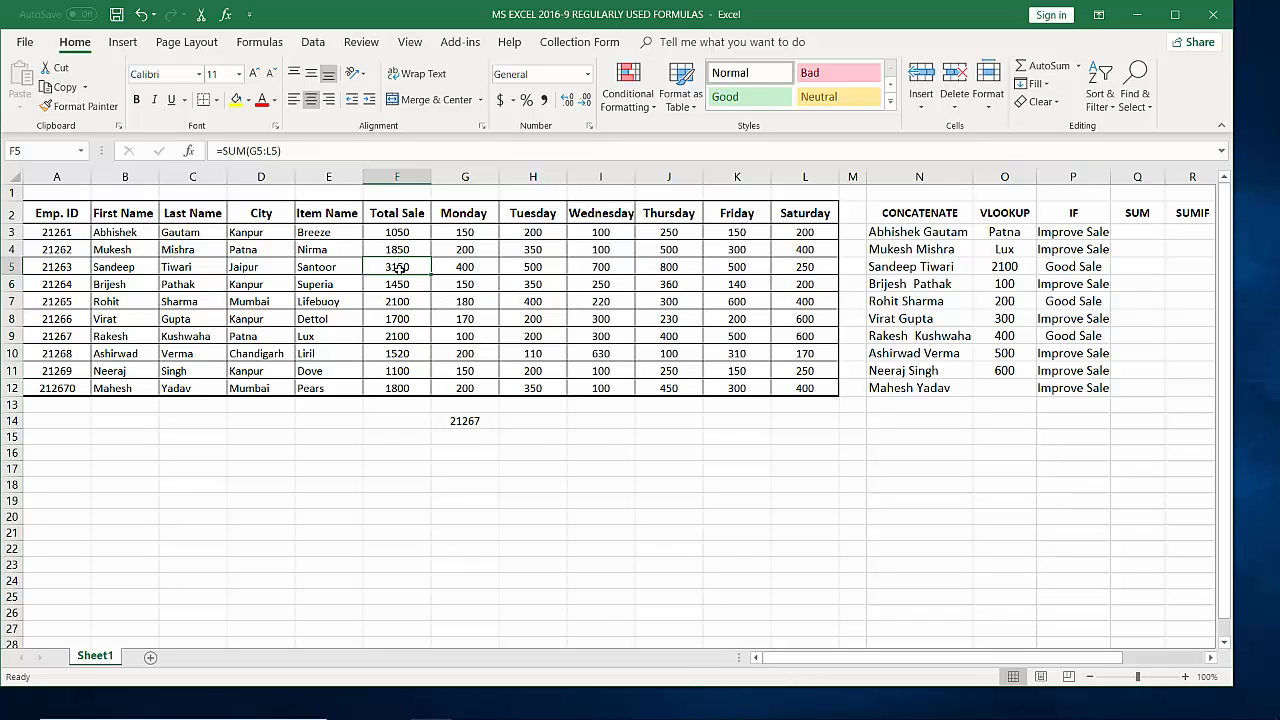
{"action": "left_click", "coordinate": [1066, 233]}
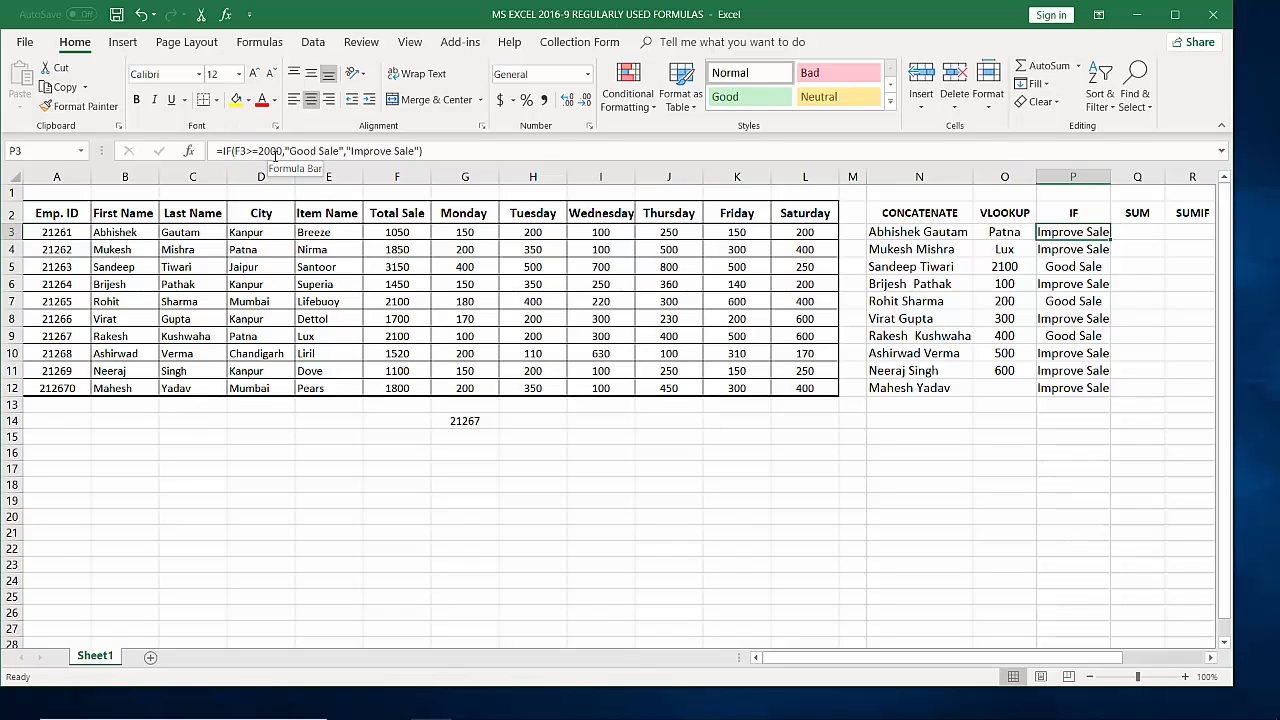
{"action": "left_click", "coordinate": [307, 152]}
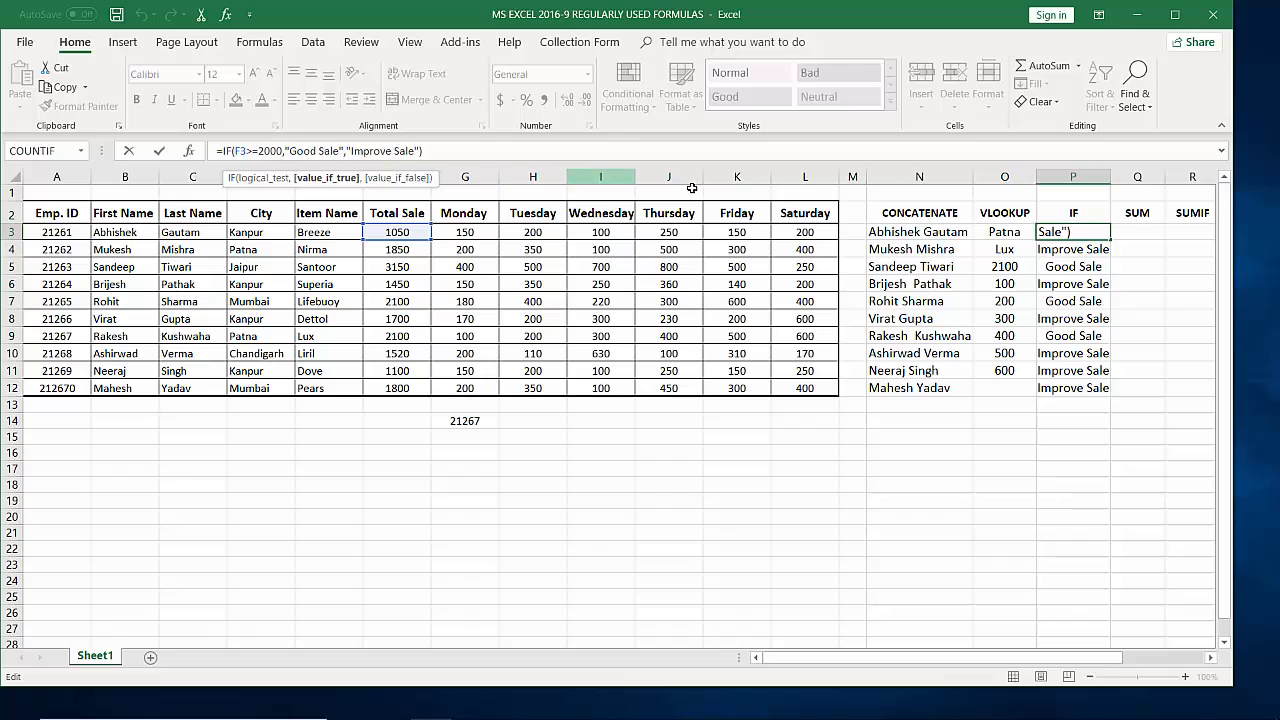
Add up the Monday to Saturday sales of row 3 in Q3 with the formula =G3+H3+I3+J3+K3+L3
{"action": "left_click", "coordinate": [1146, 231]}
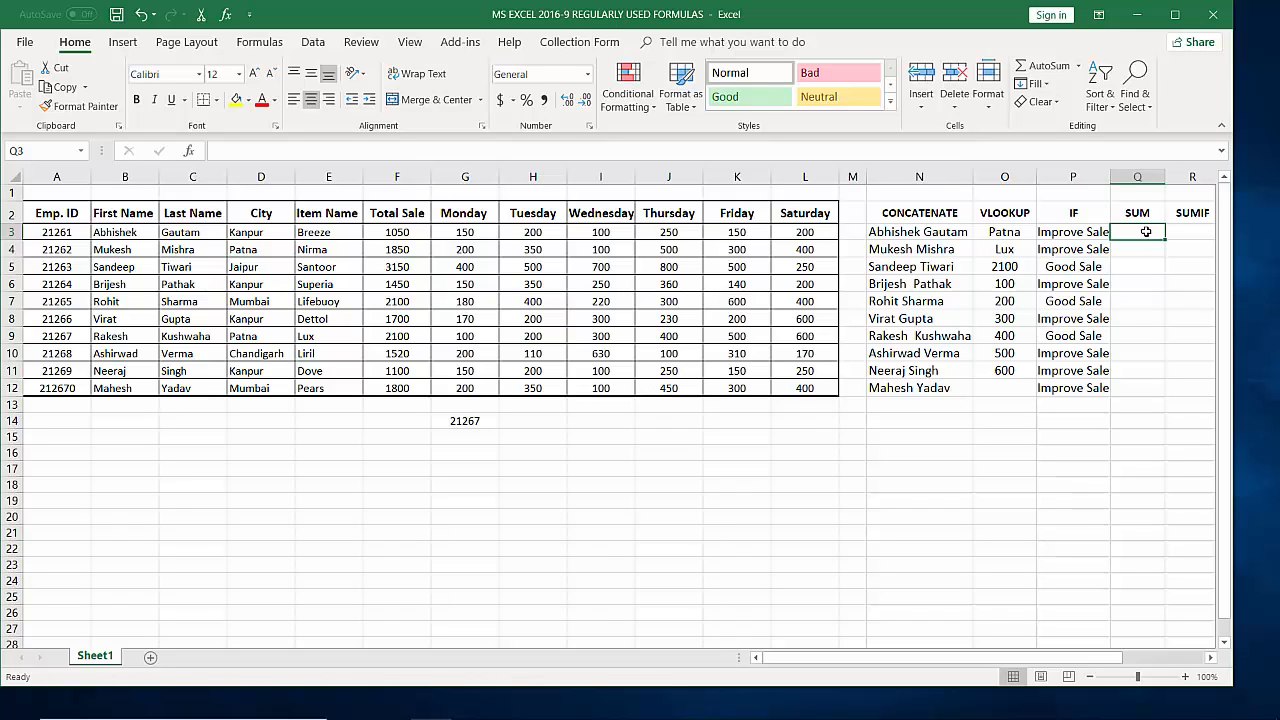
{"action": "type", "text": "="}
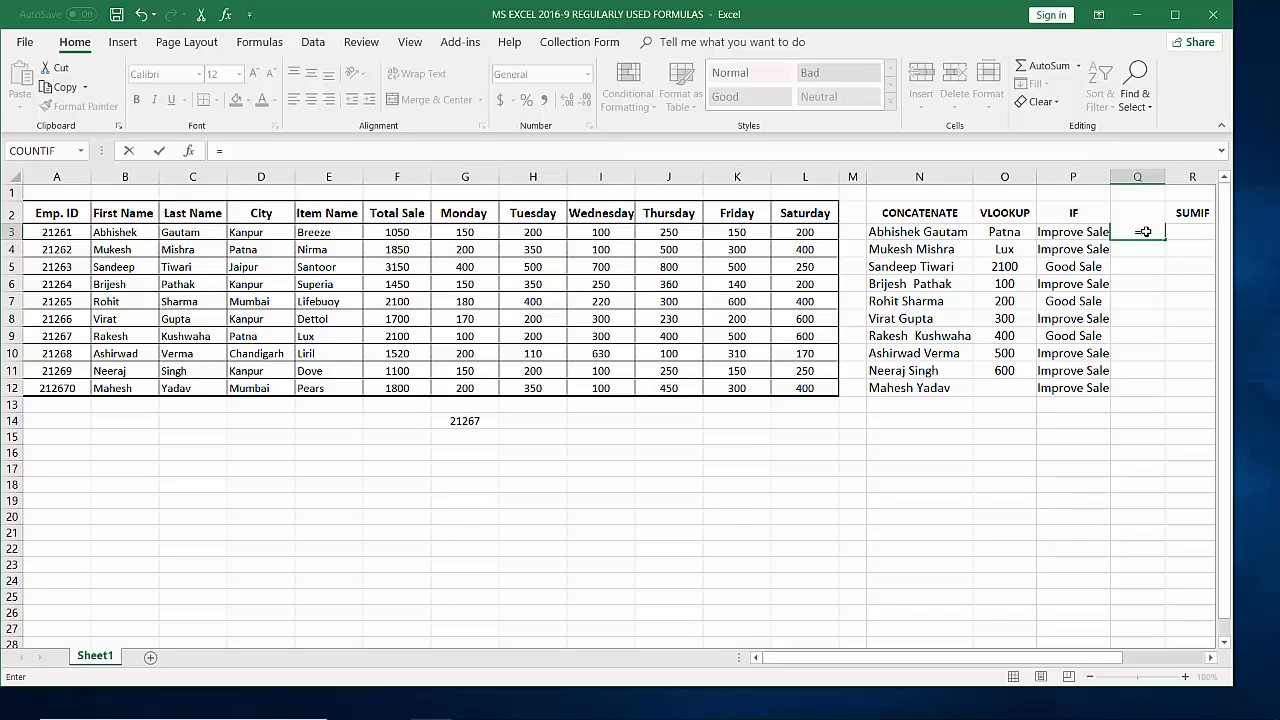
{"action": "left_click", "coordinate": [487, 233]}
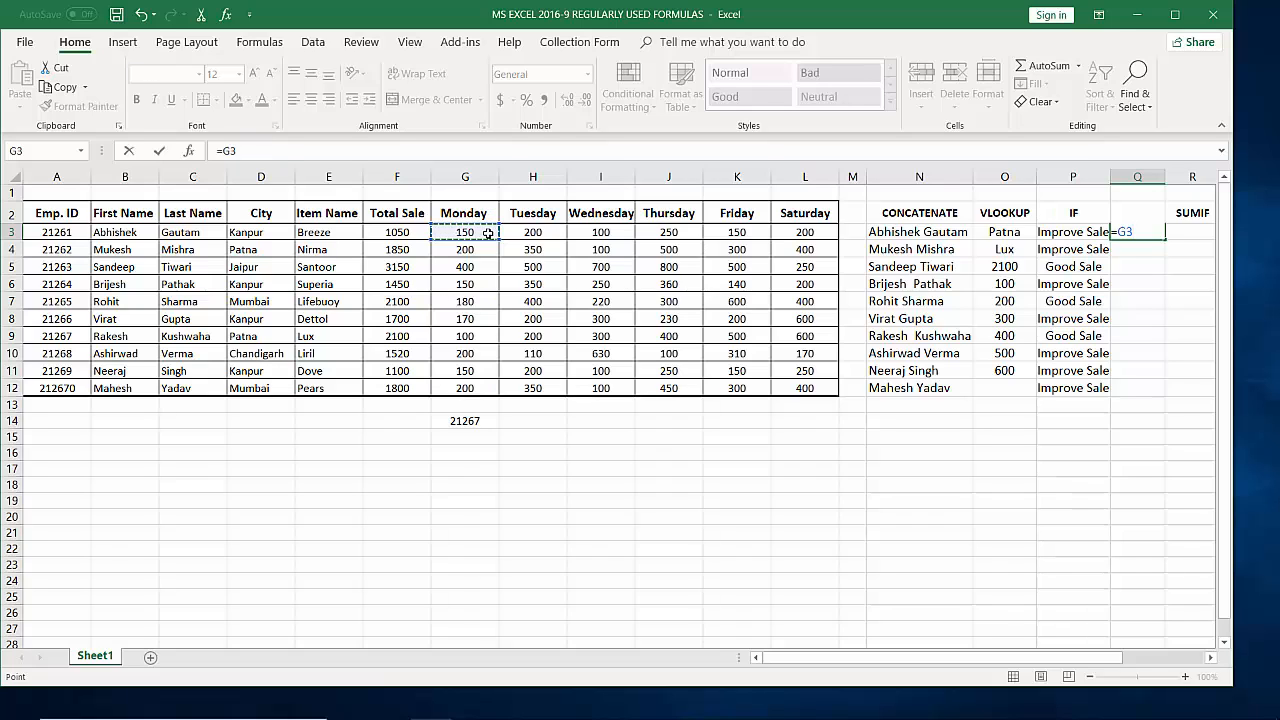
{"action": "type", "text": "+"}
{"action": "left_click", "coordinate": [533, 232]}
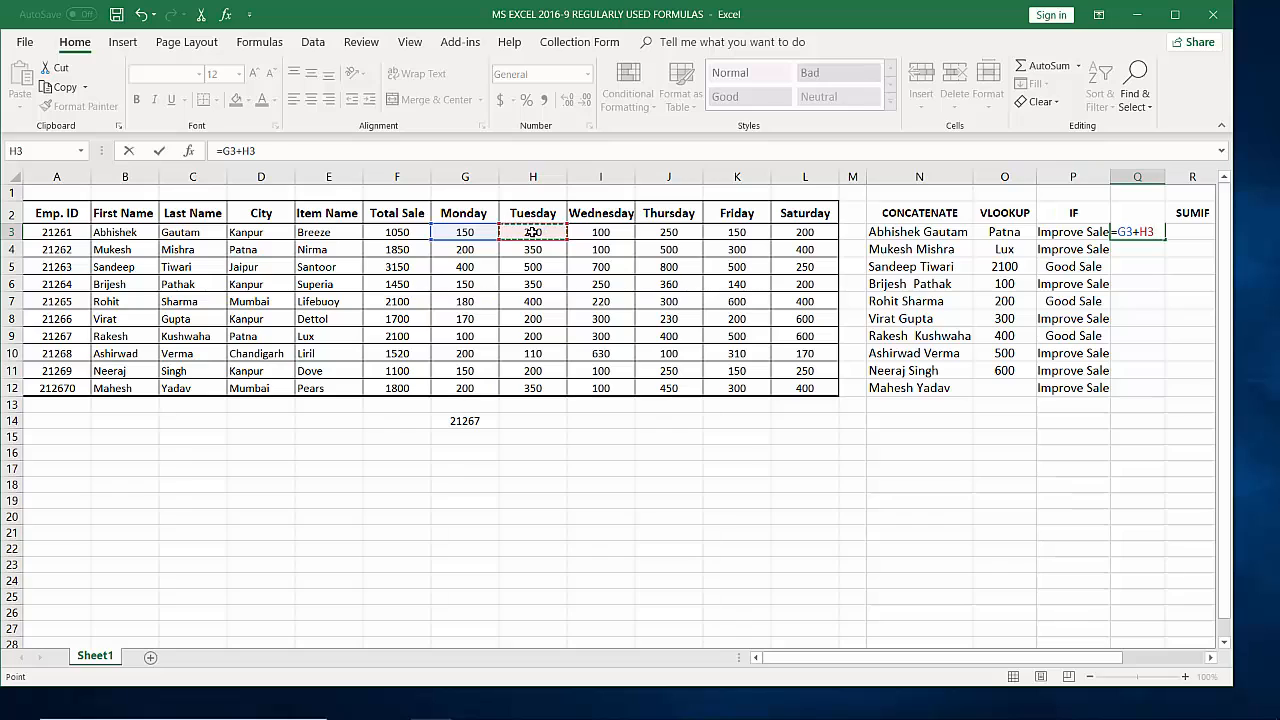
{"action": "type", "text": "+"}
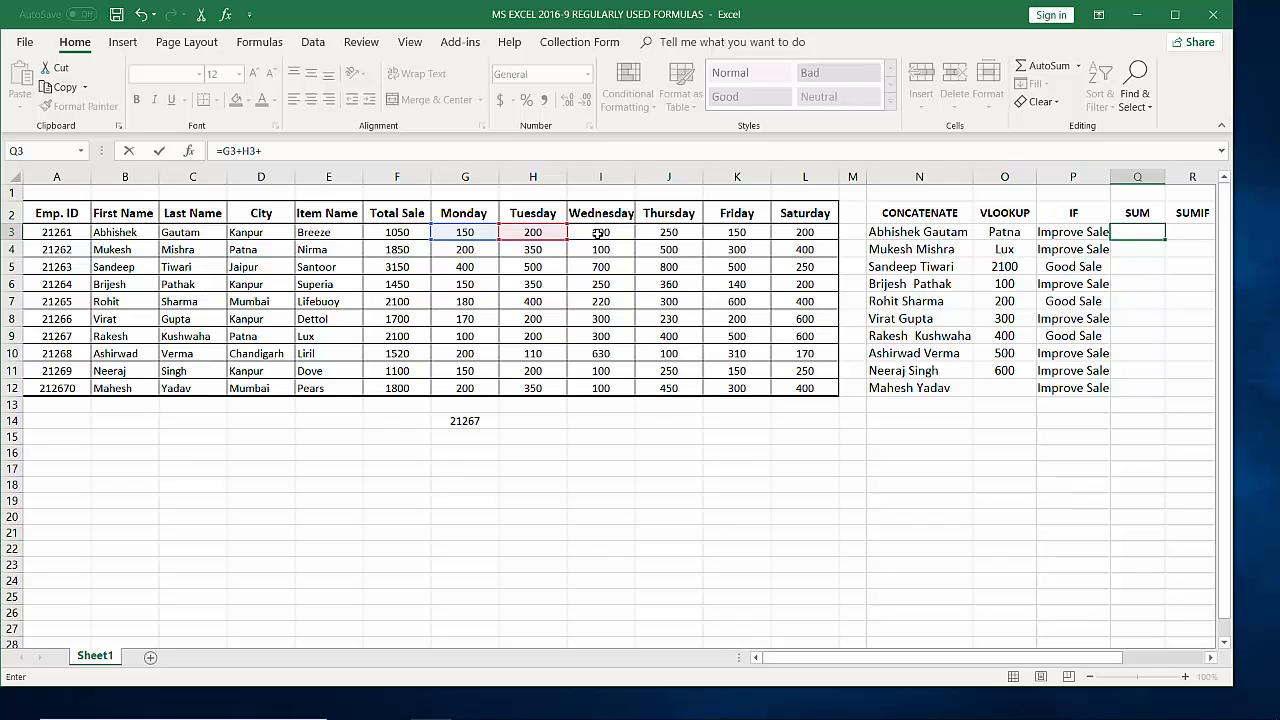
{"action": "left_click", "coordinate": [598, 232]}
{"action": "type", "text": "+"}
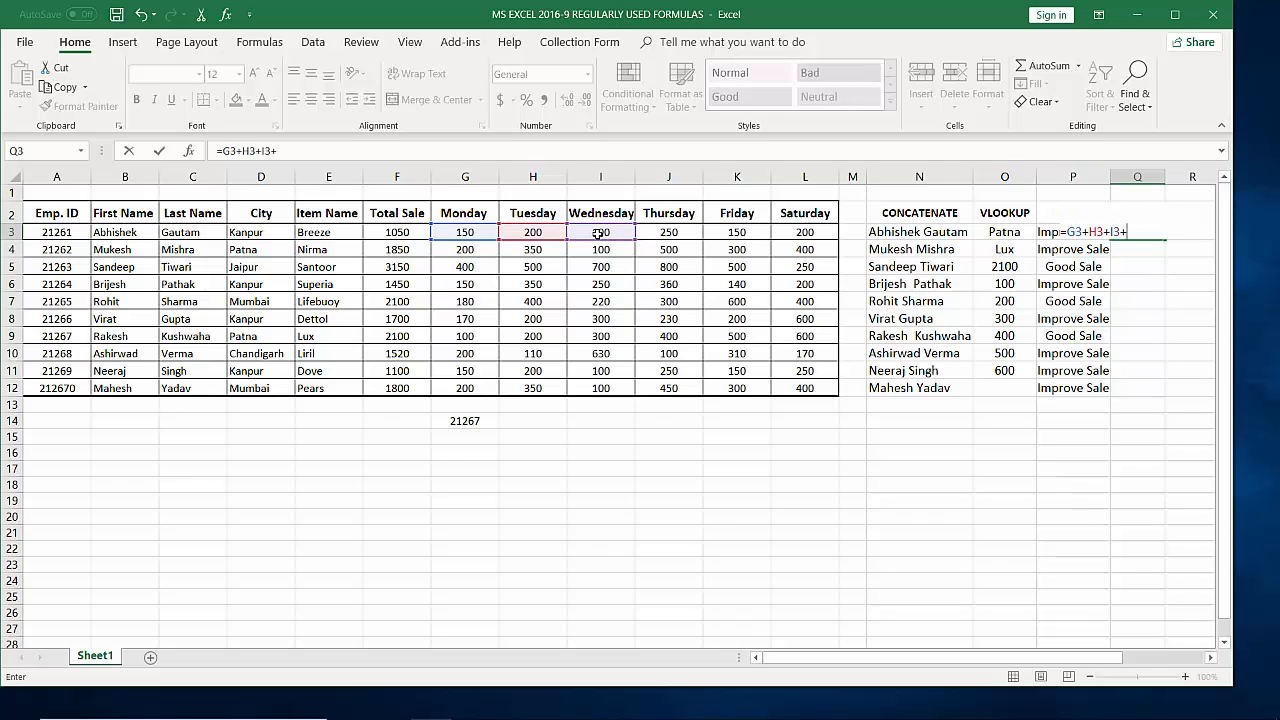
{"action": "left_click", "coordinate": [660, 232]}
{"action": "type", "text": "+"}
{"action": "left_click", "coordinate": [748, 232]}
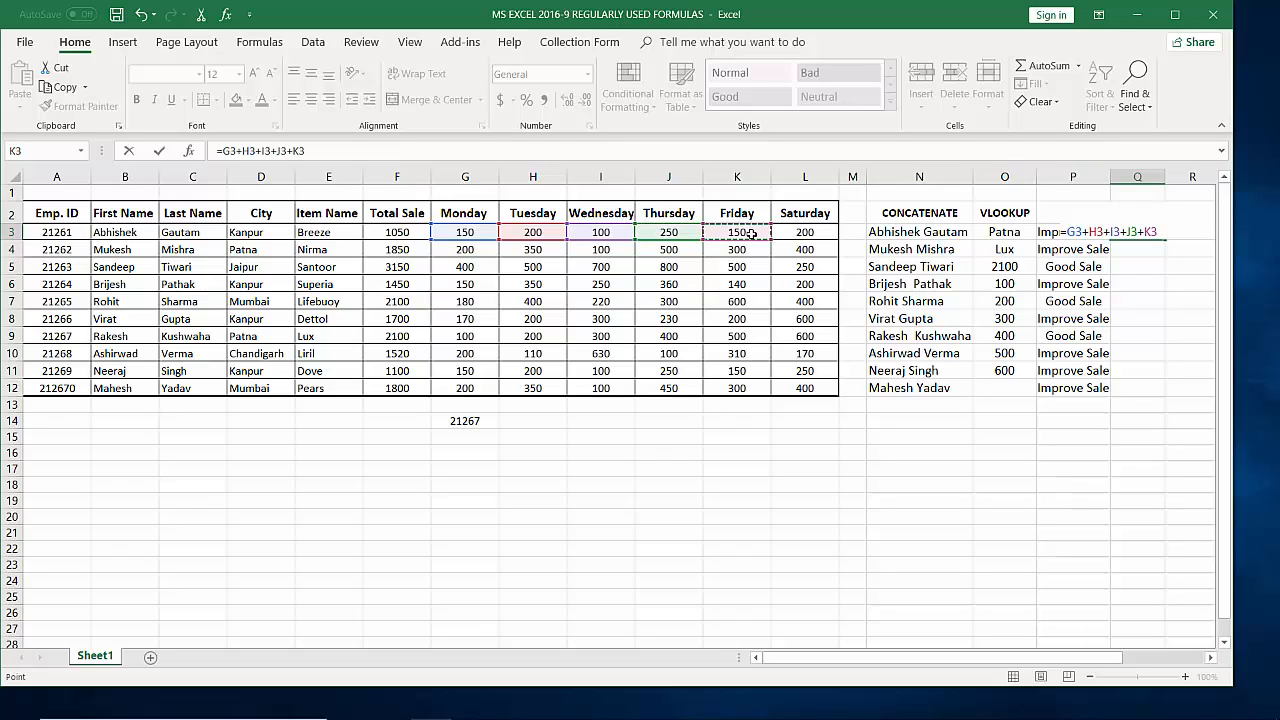
{"action": "type", "text": "+"}
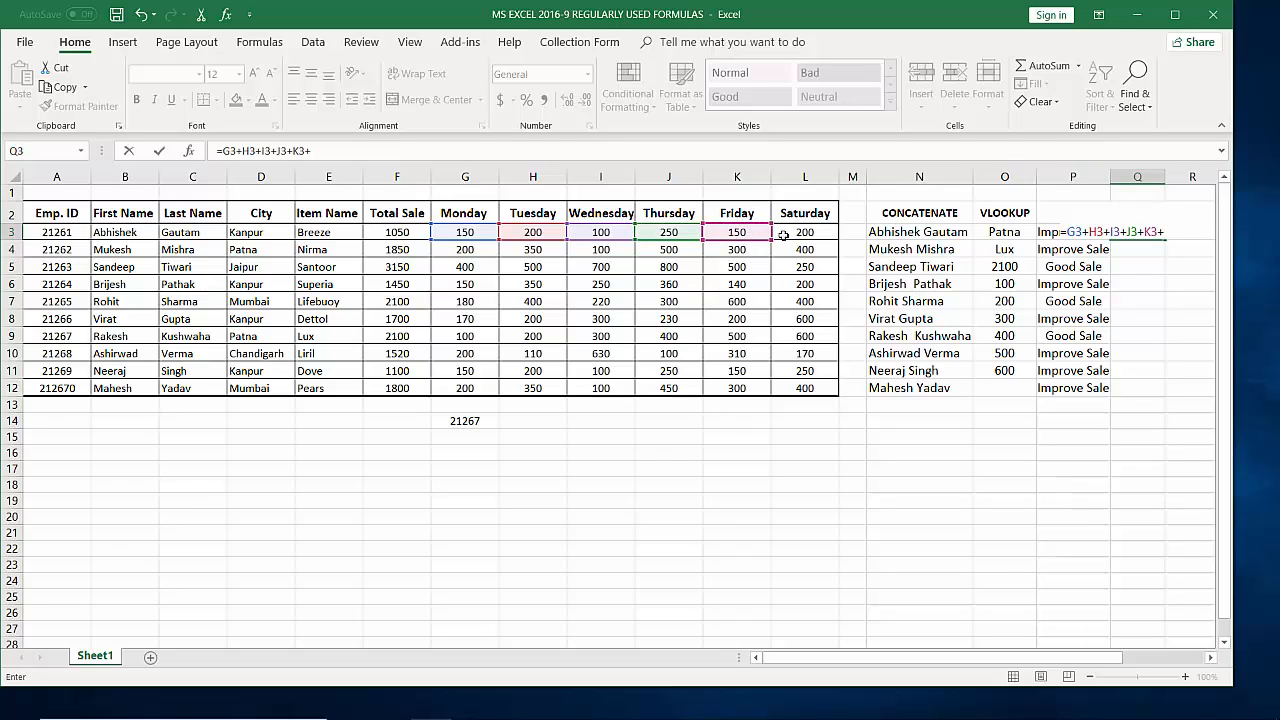
{"action": "left_click", "coordinate": [797, 232]}
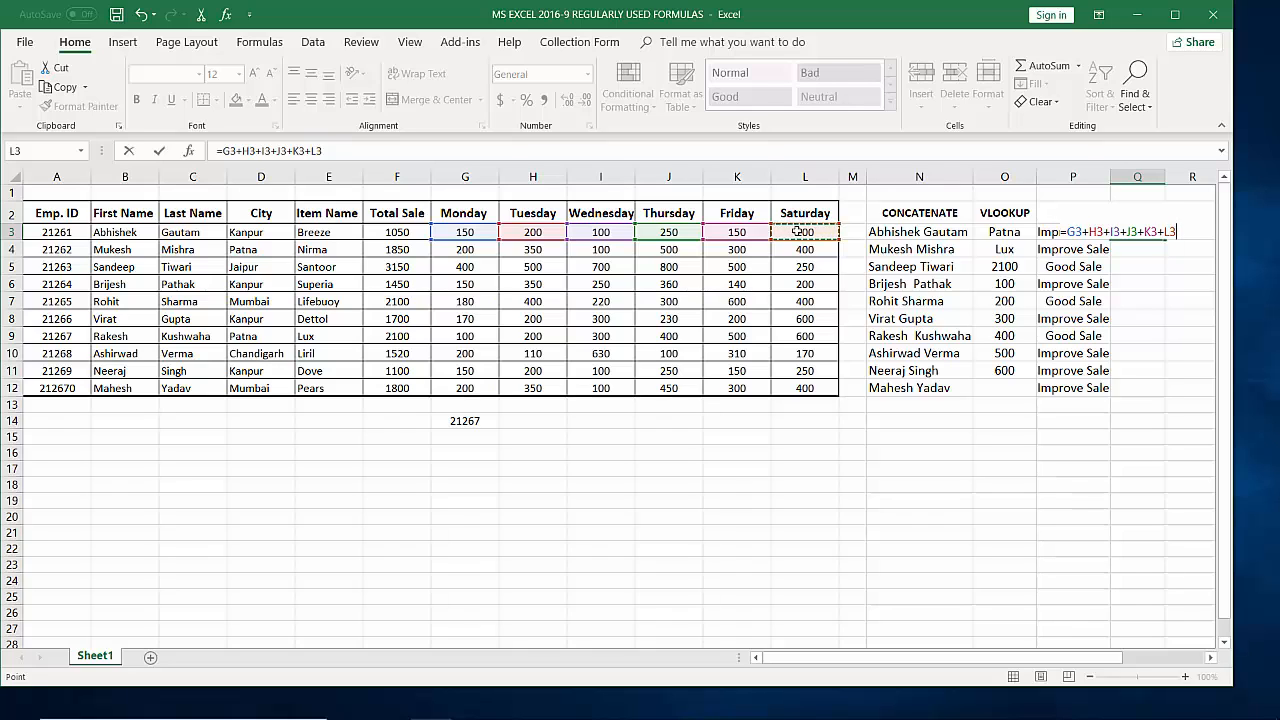
{"action": "key", "text": "Return"}
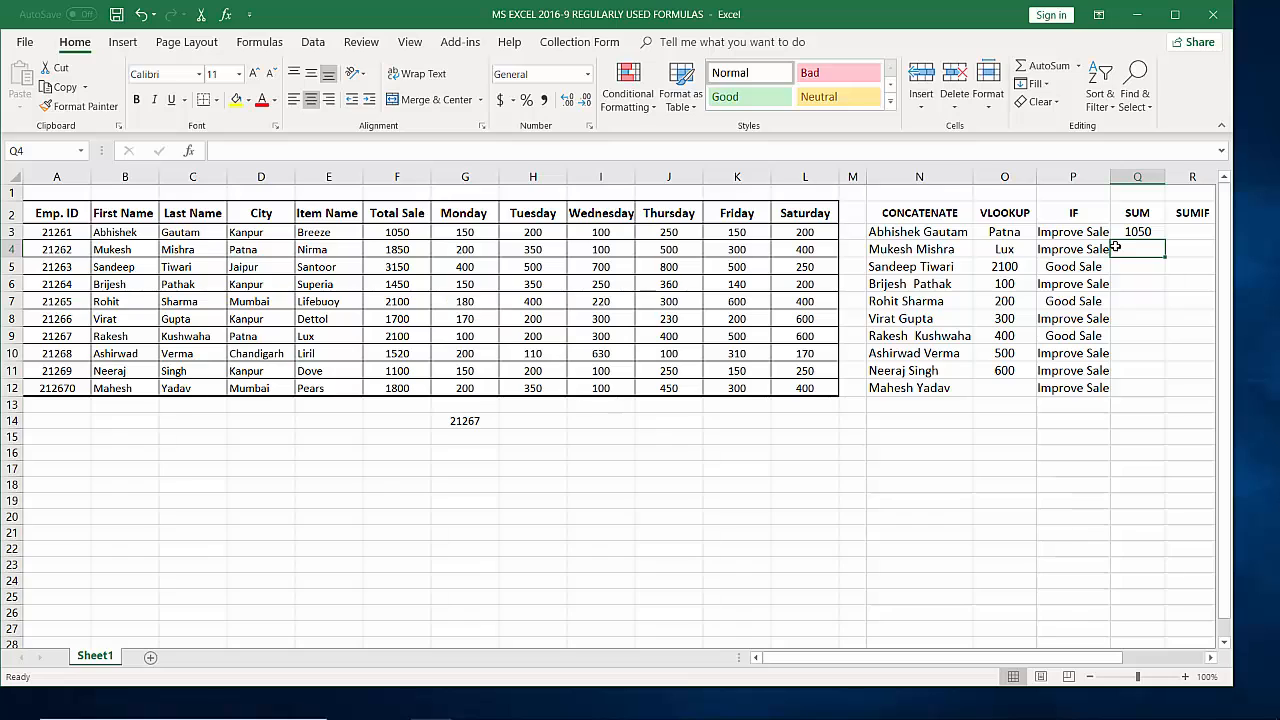
Add up the Monday to Saturday sales of row 4 in Q4 with the formula =SUM(G4,H4,I4,J4,K4,L4)
{"action": "type", "text": "="}
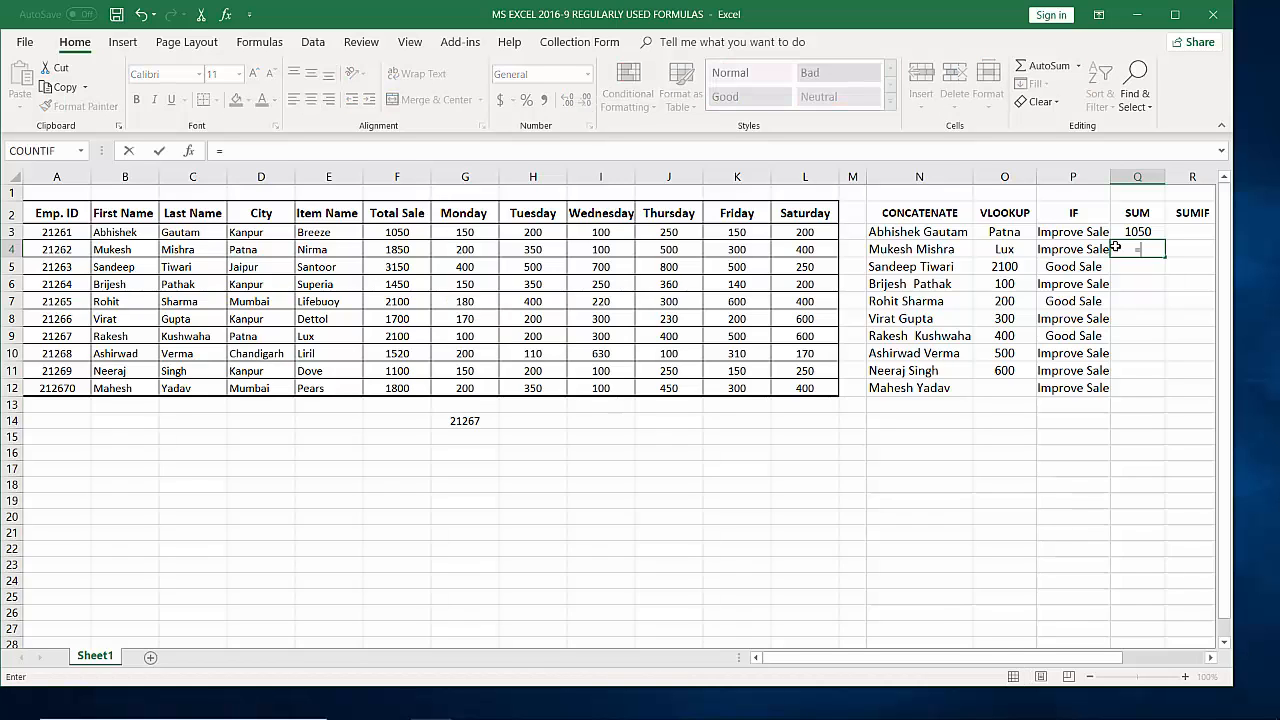
{"action": "type", "text": "sum"}
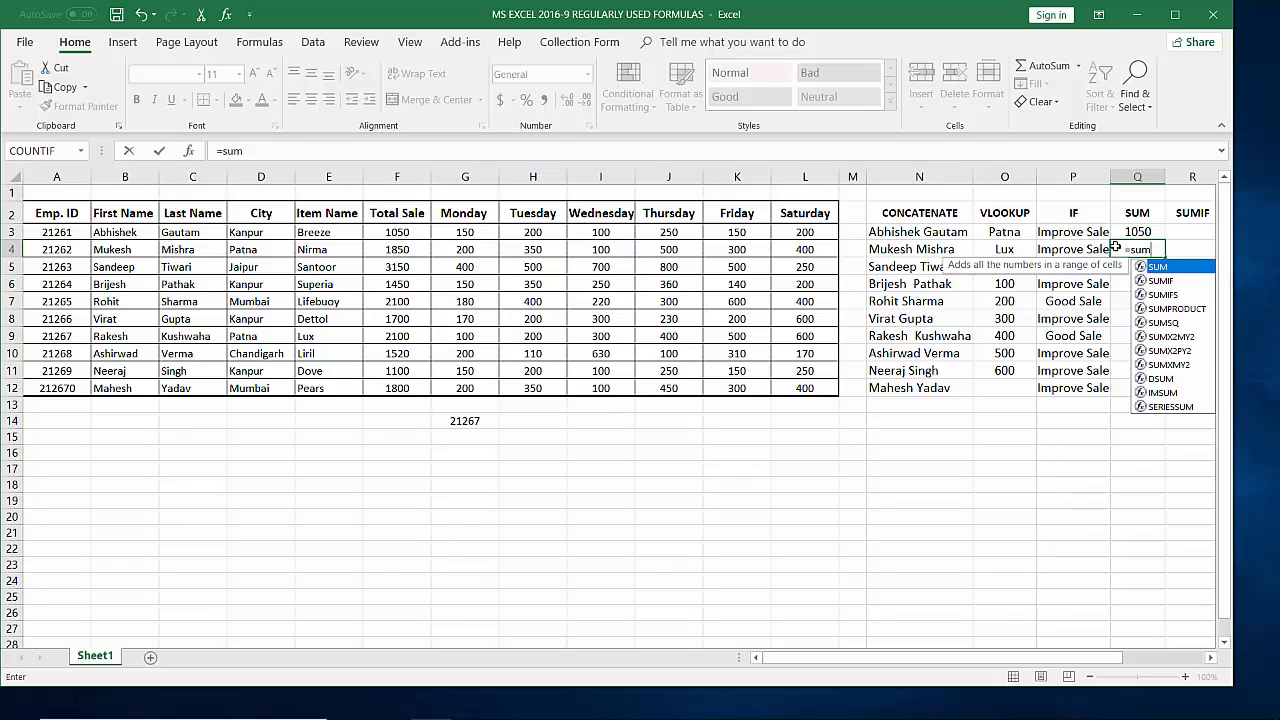
{"action": "key", "text": "BackSpace"}
{"action": "key", "text": "BackSpace"}
{"action": "key", "text": "BackSpace"}
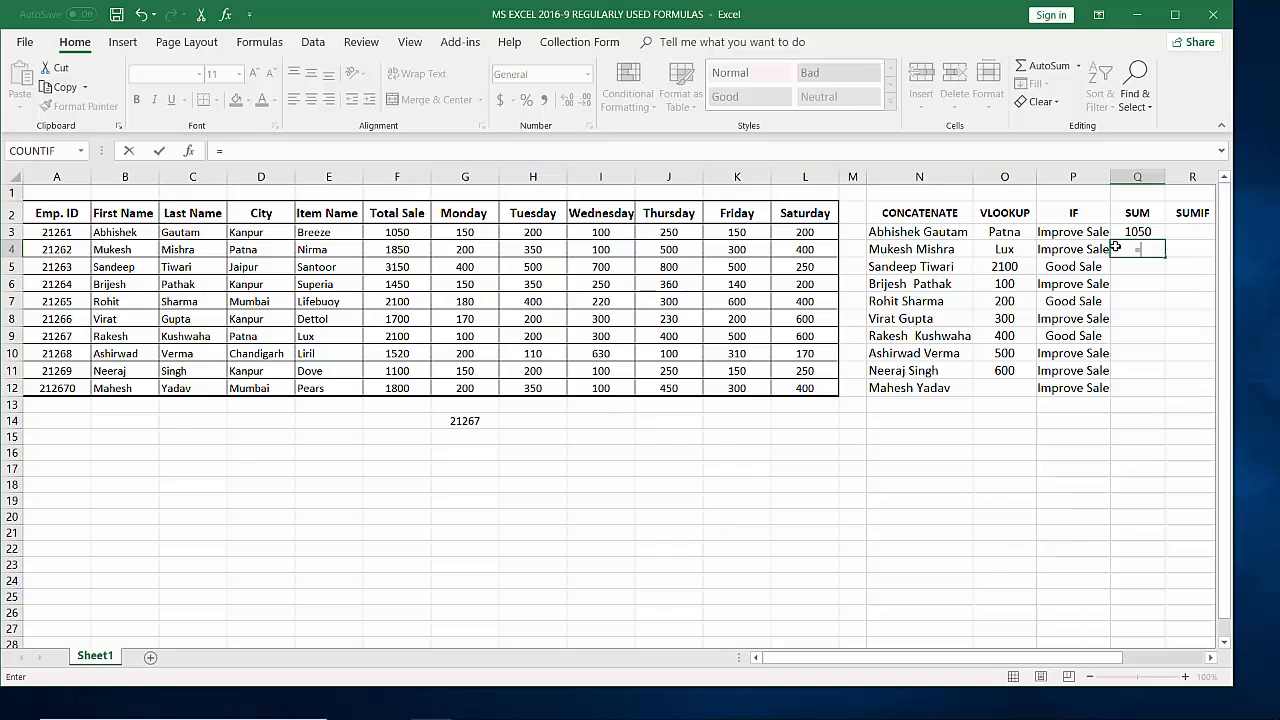
{"action": "type", "text": "SU"}
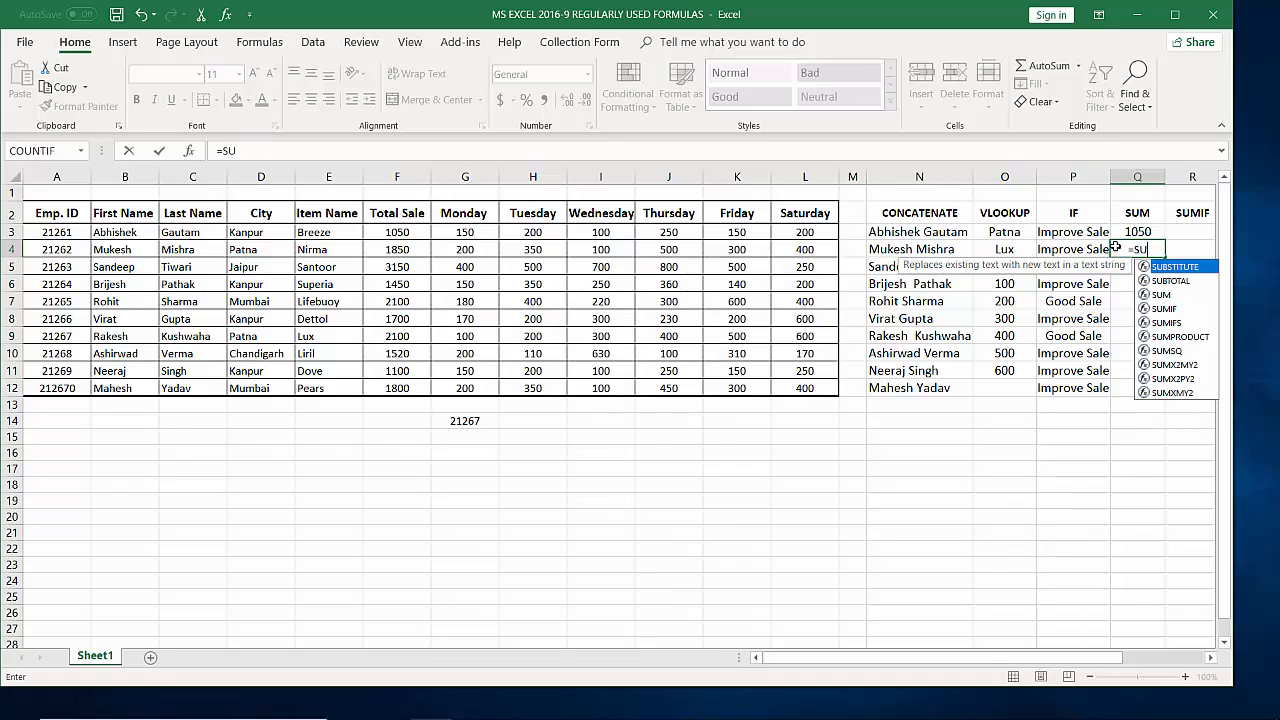
{"action": "type", "text": "M"}
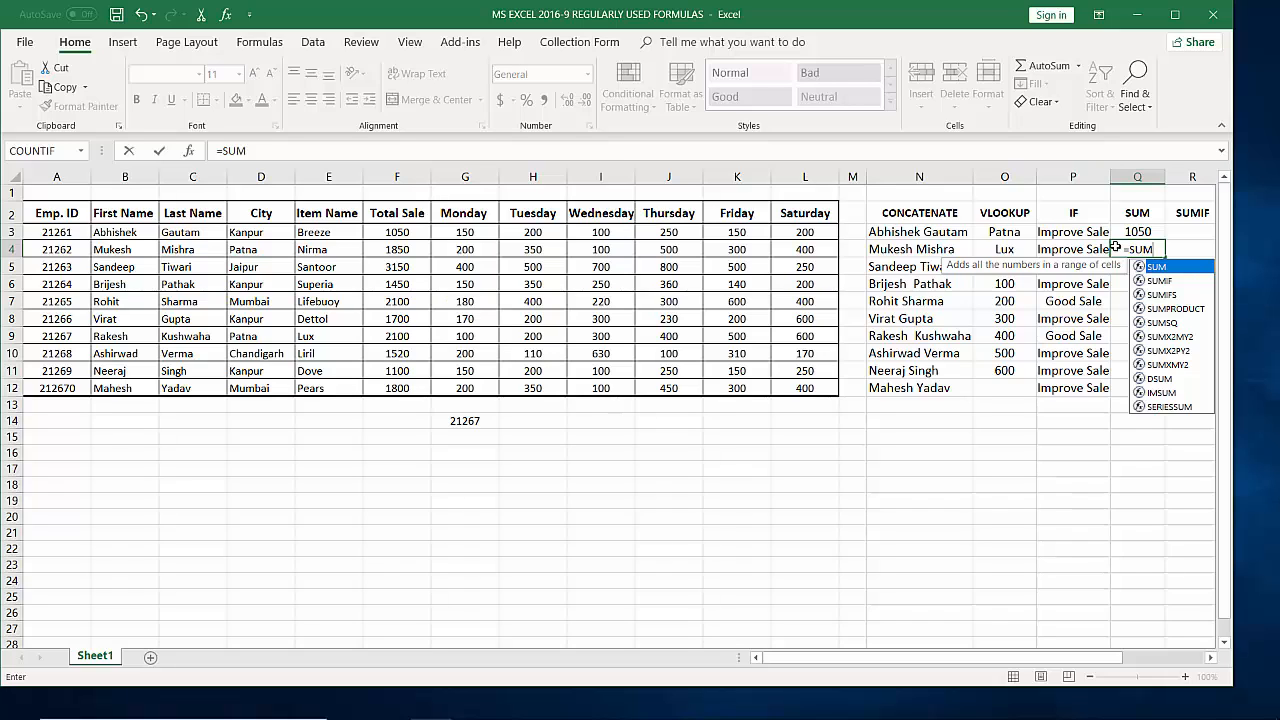
{"action": "type", "text": "("}
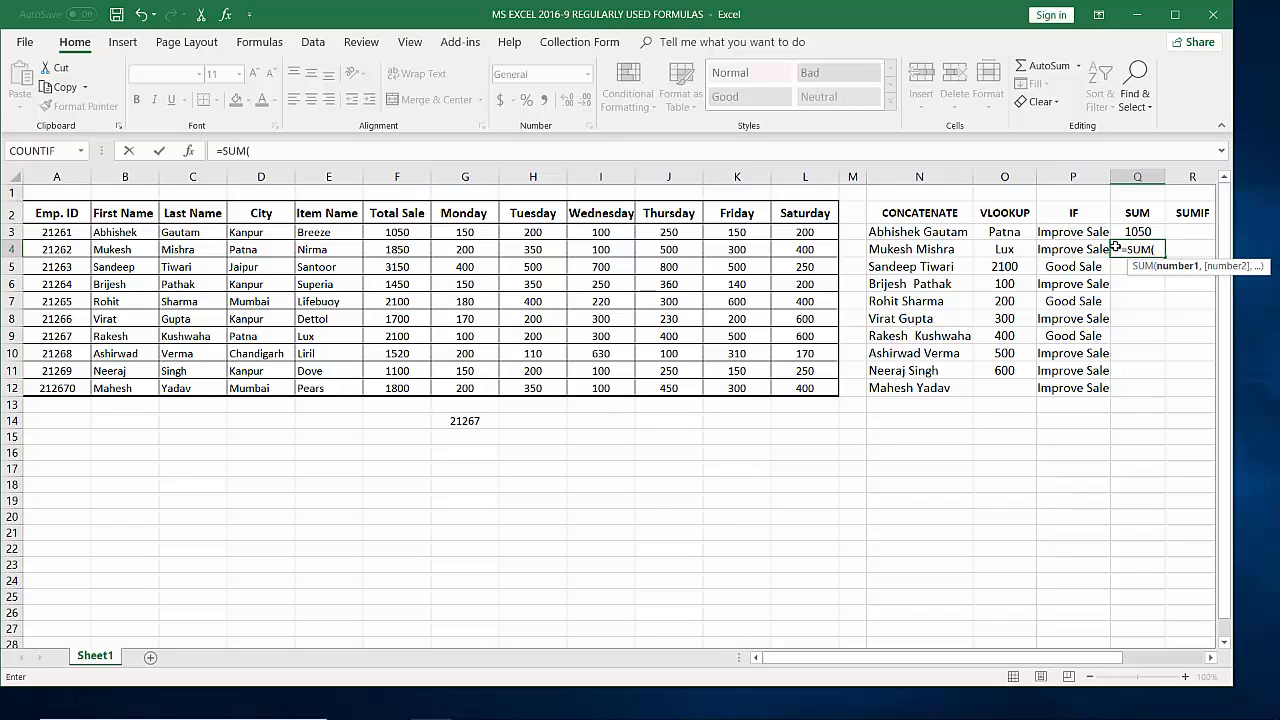
{"action": "left_click", "coordinate": [464, 249]}
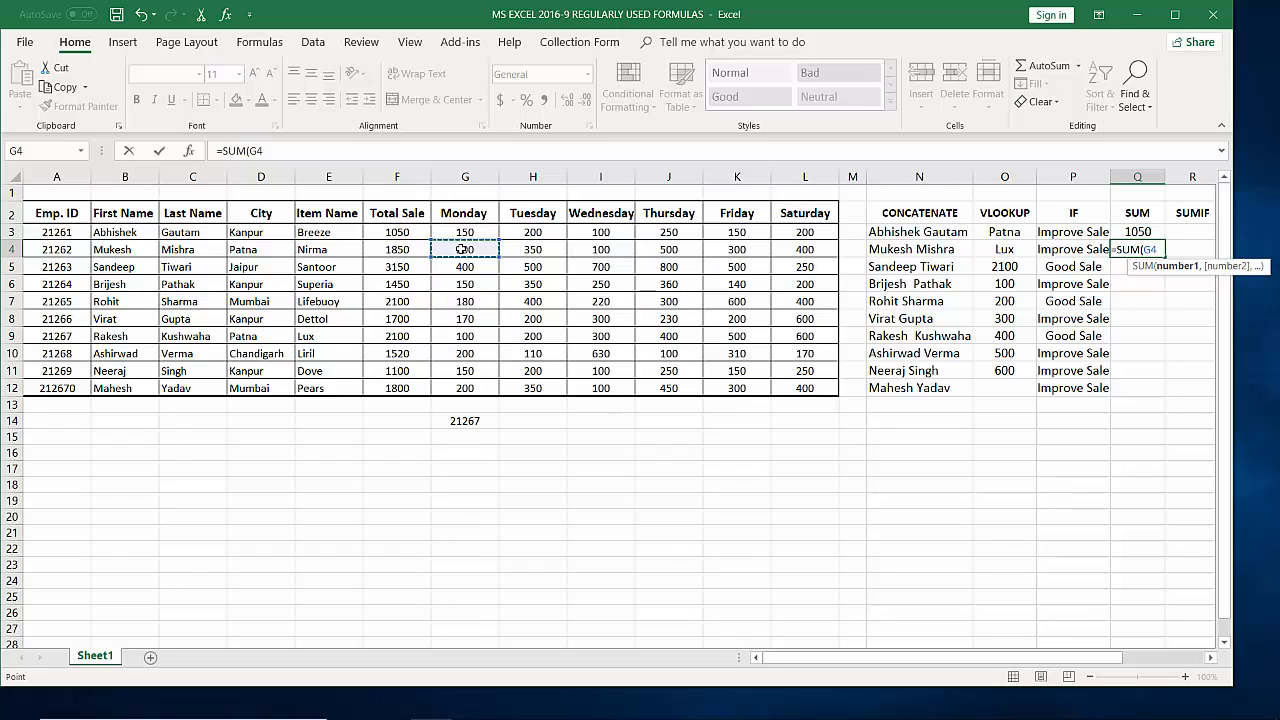
{"action": "type", "text": ","}
{"action": "left_click", "coordinate": [527, 249]}
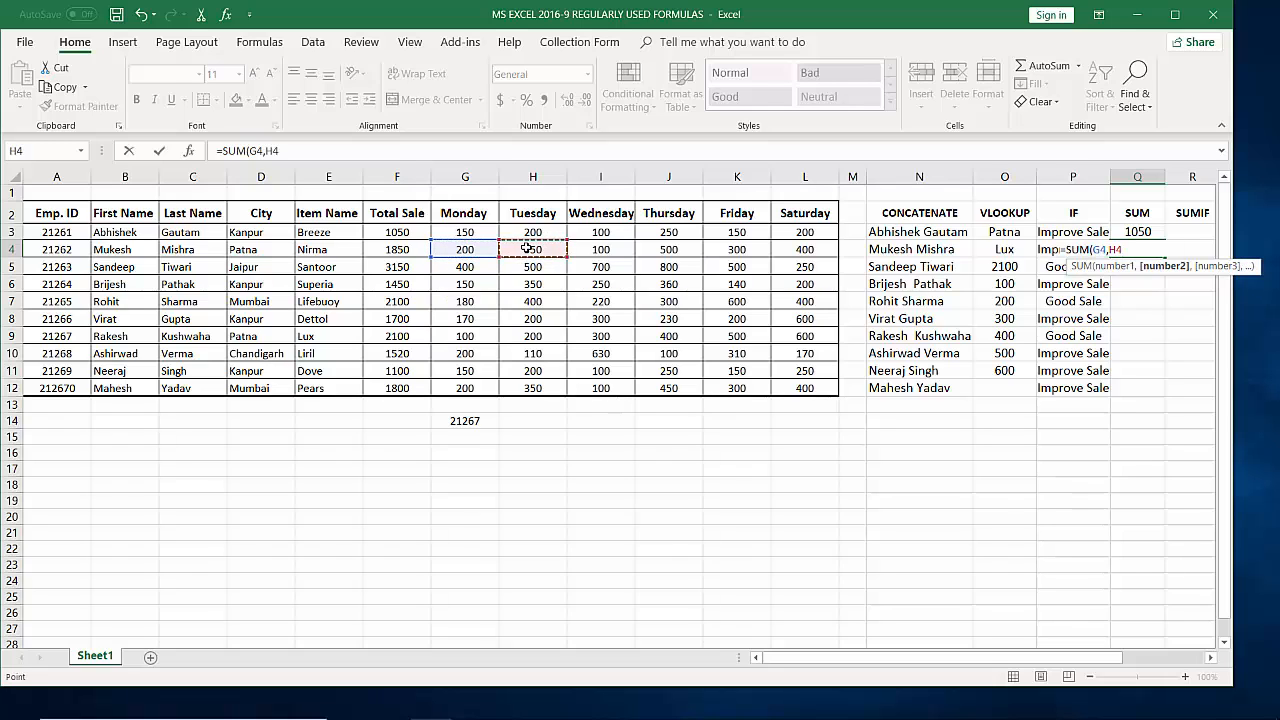
{"action": "type", "text": ","}
{"action": "left_click", "coordinate": [603, 250]}
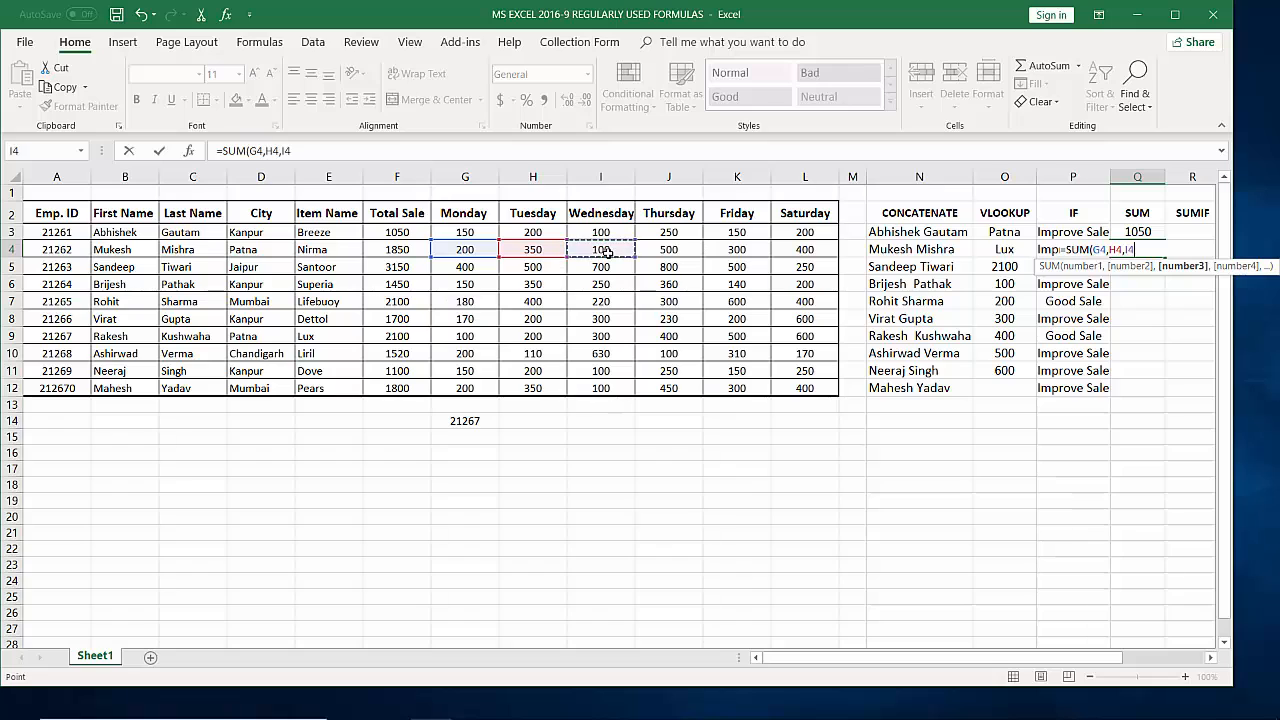
{"action": "type", "text": ","}
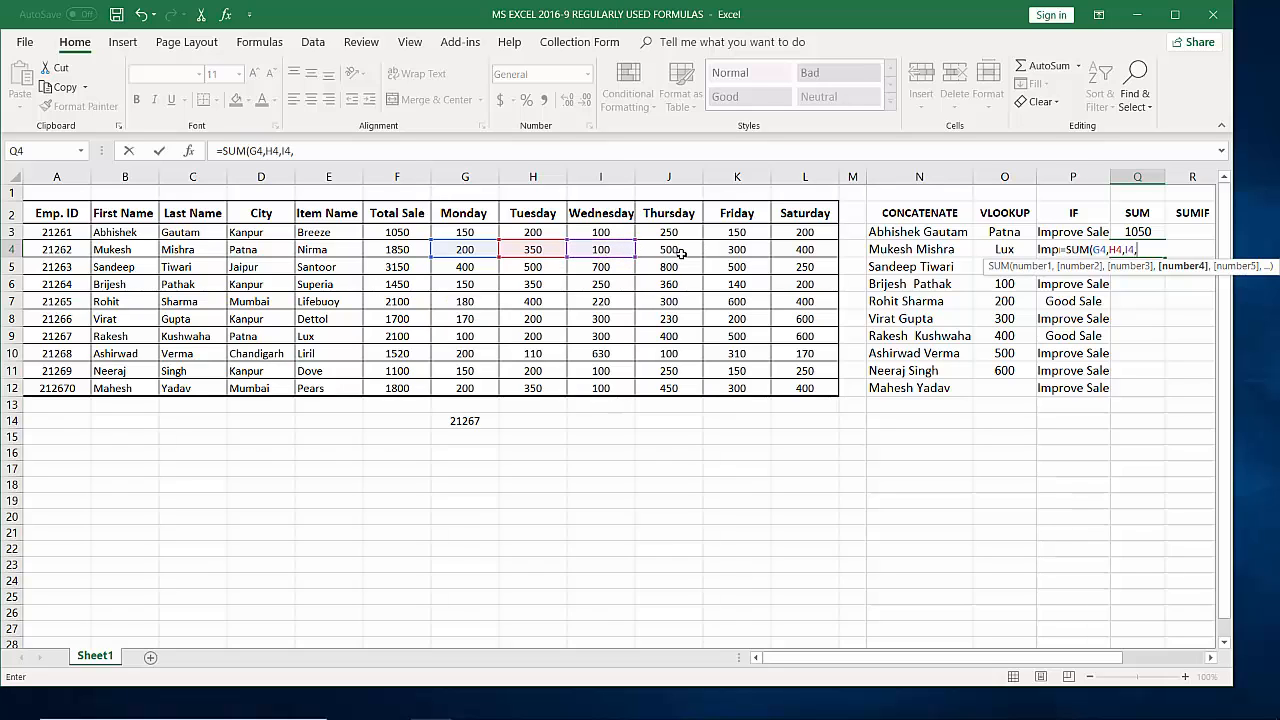
{"action": "left_click", "coordinate": [678, 252]}
{"action": "type", "text": ","}
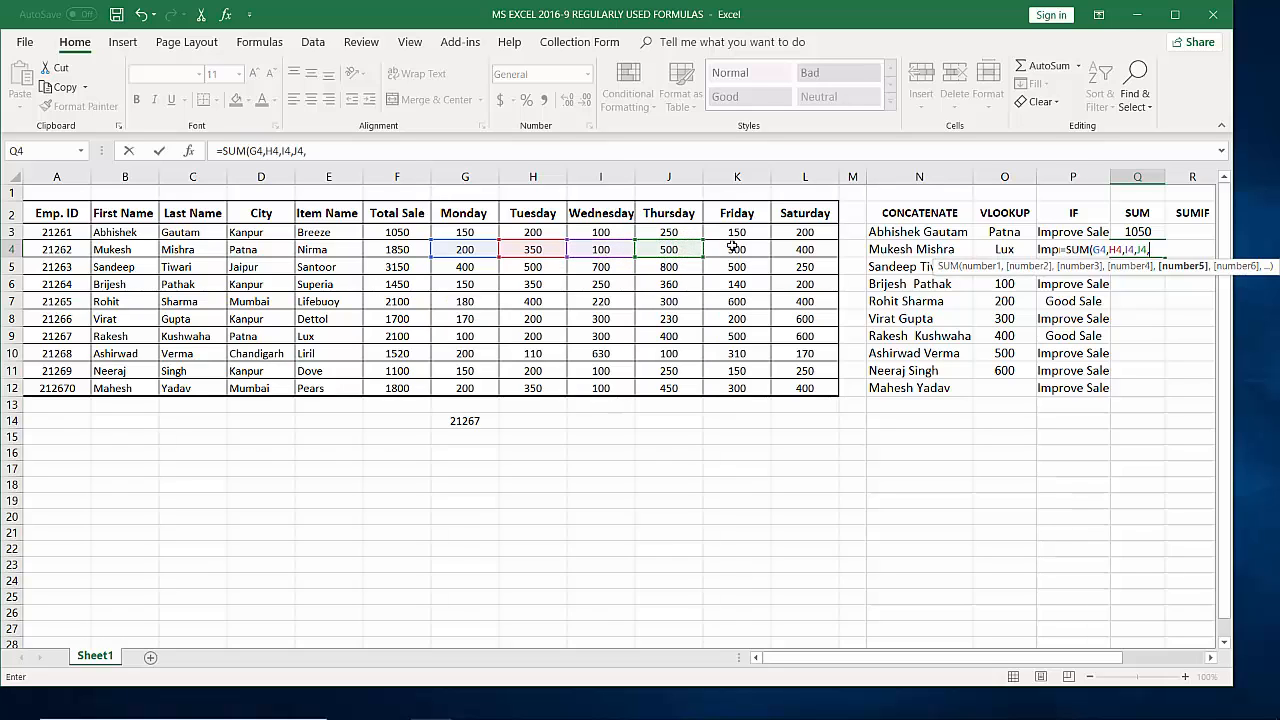
{"action": "left_click", "coordinate": [737, 249]}
{"action": "type", "text": ","}
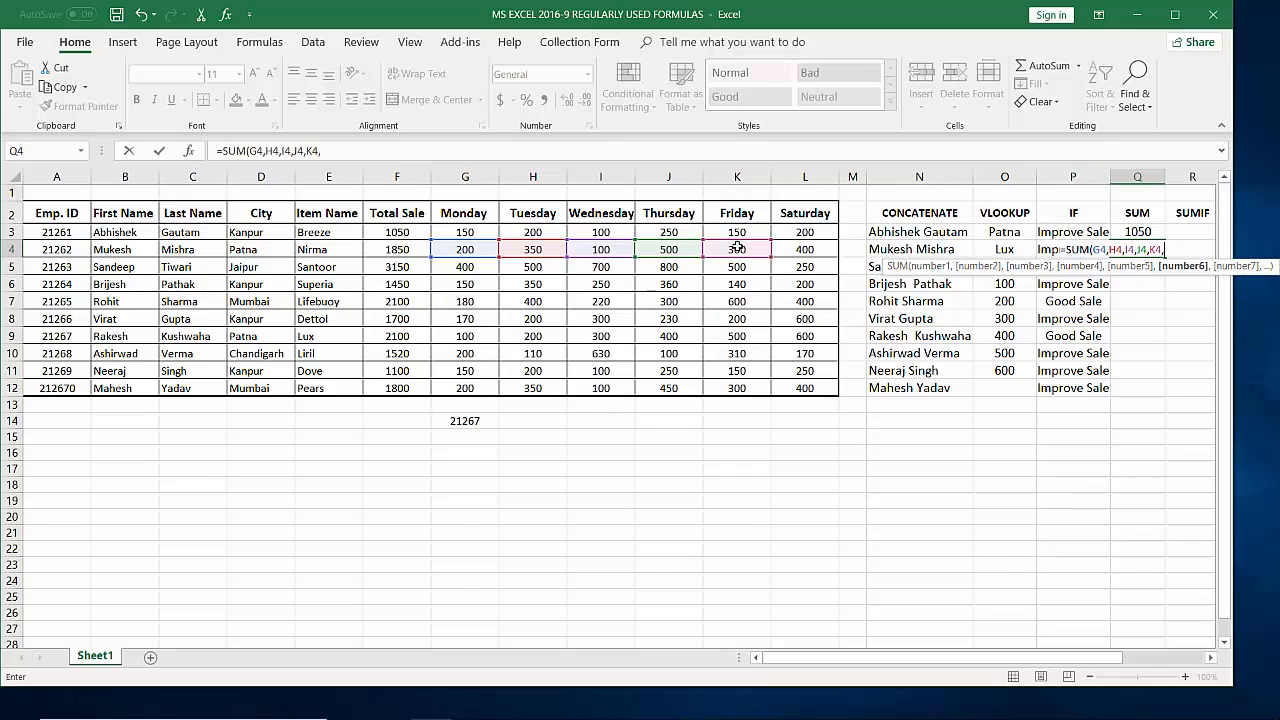
{"action": "left_click", "coordinate": [784, 251]}
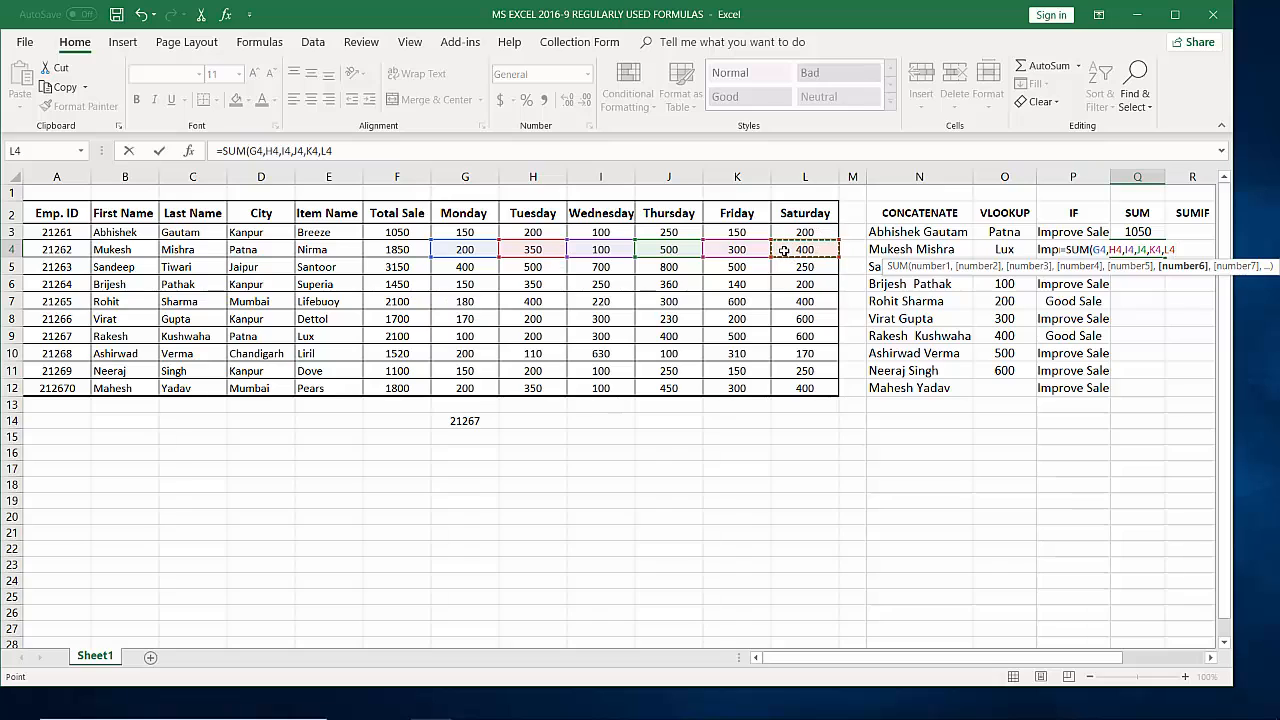
{"action": "type", "text": ")"}
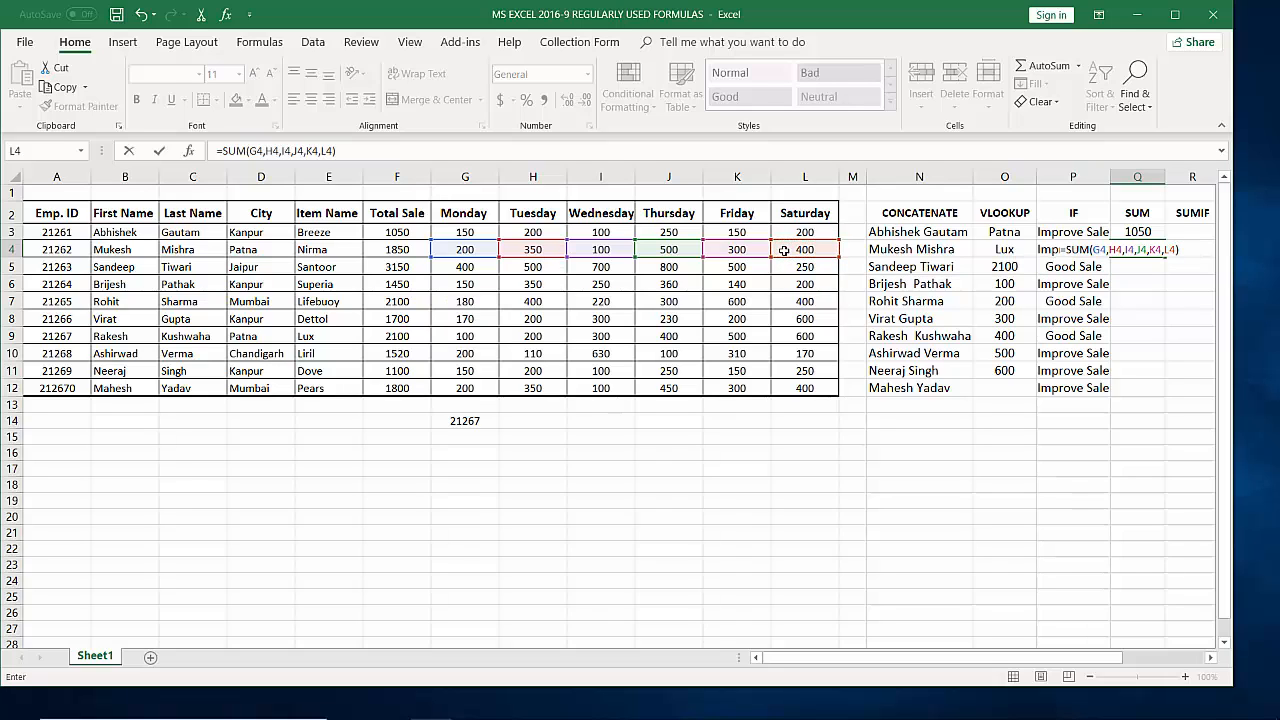
{"action": "key", "text": "Return"}
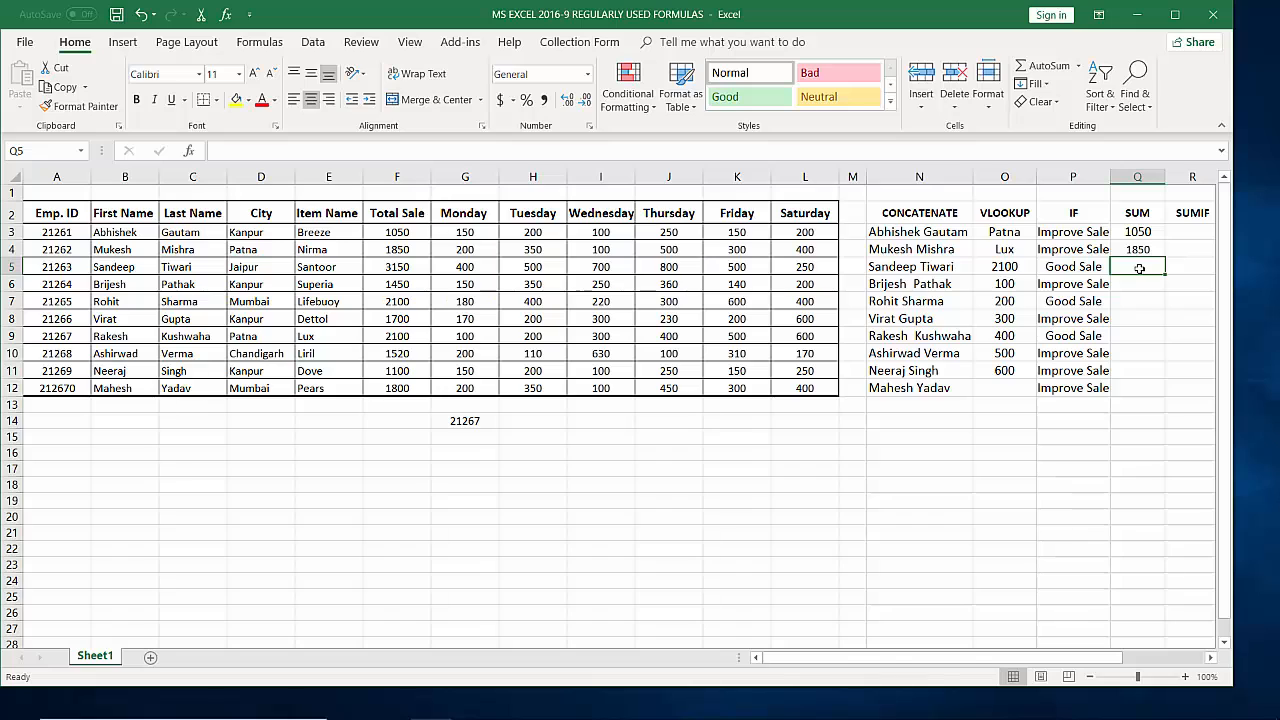
Total the Monday to Saturday sales of row 5 in Q5 with the range formula =SUM(G5:L5)
{"action": "type", "text": "="}
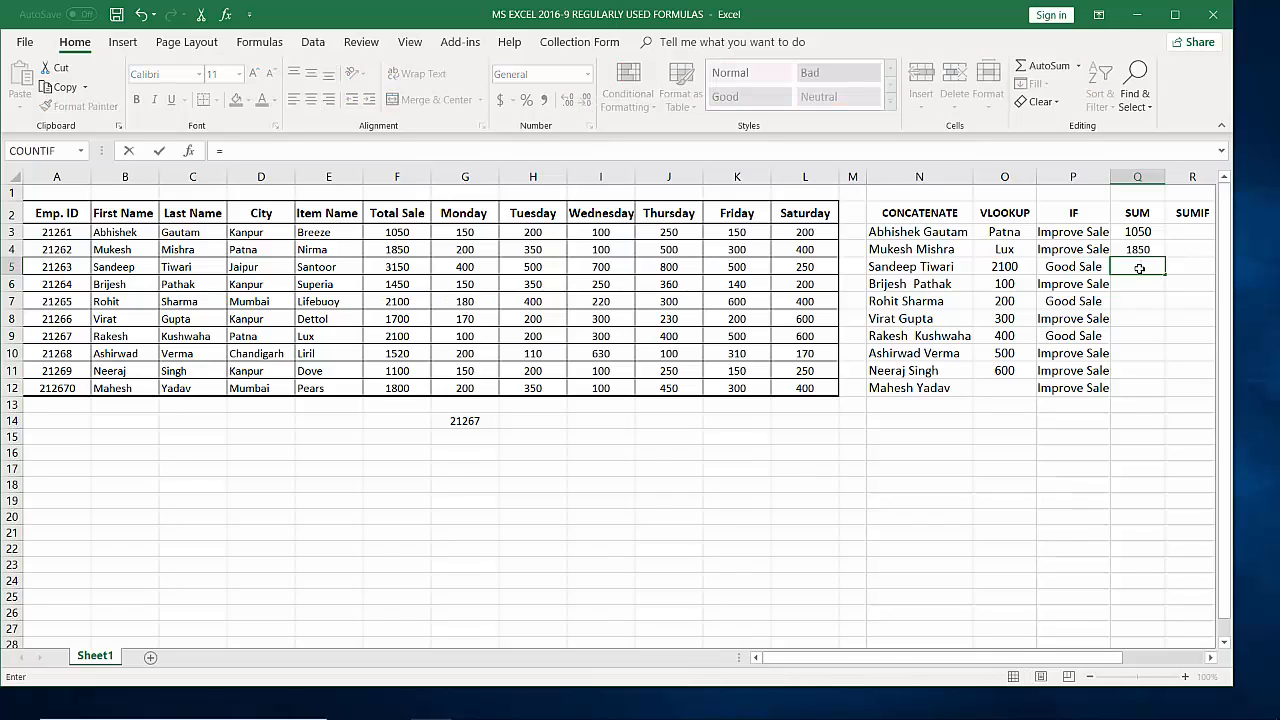
{"action": "type", "text": "SU"}
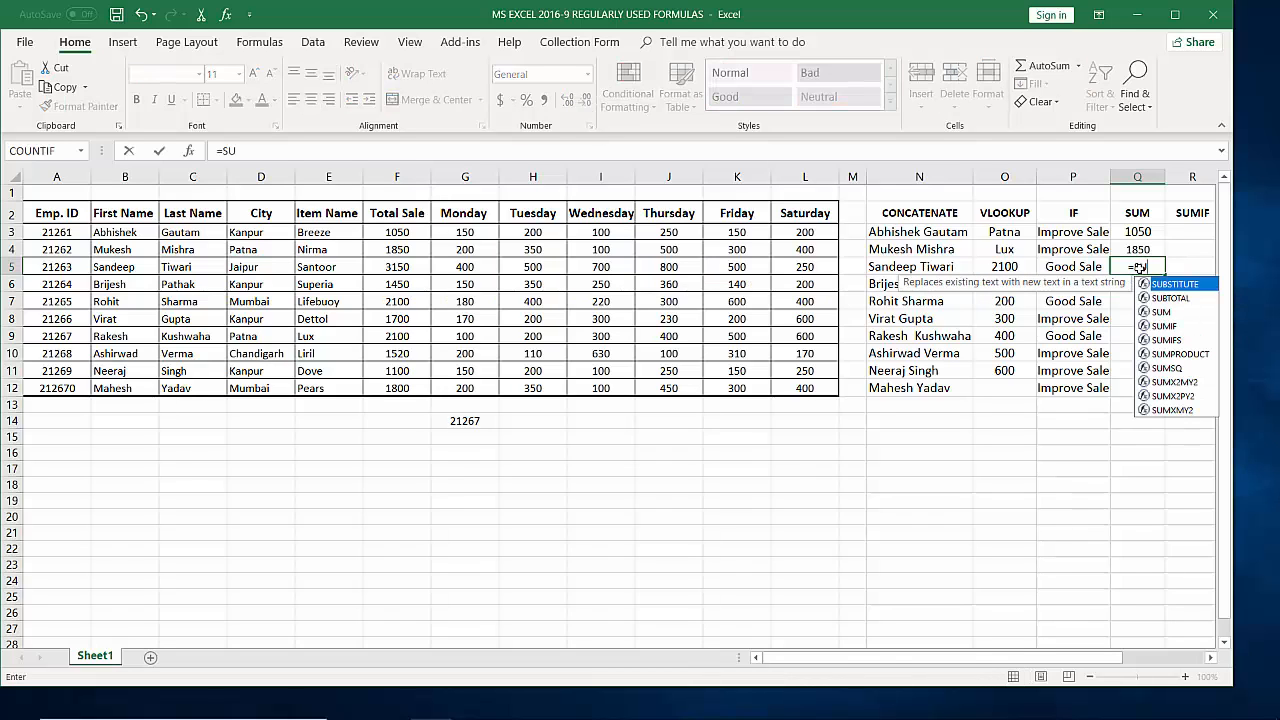
{"action": "type", "text": "M("}
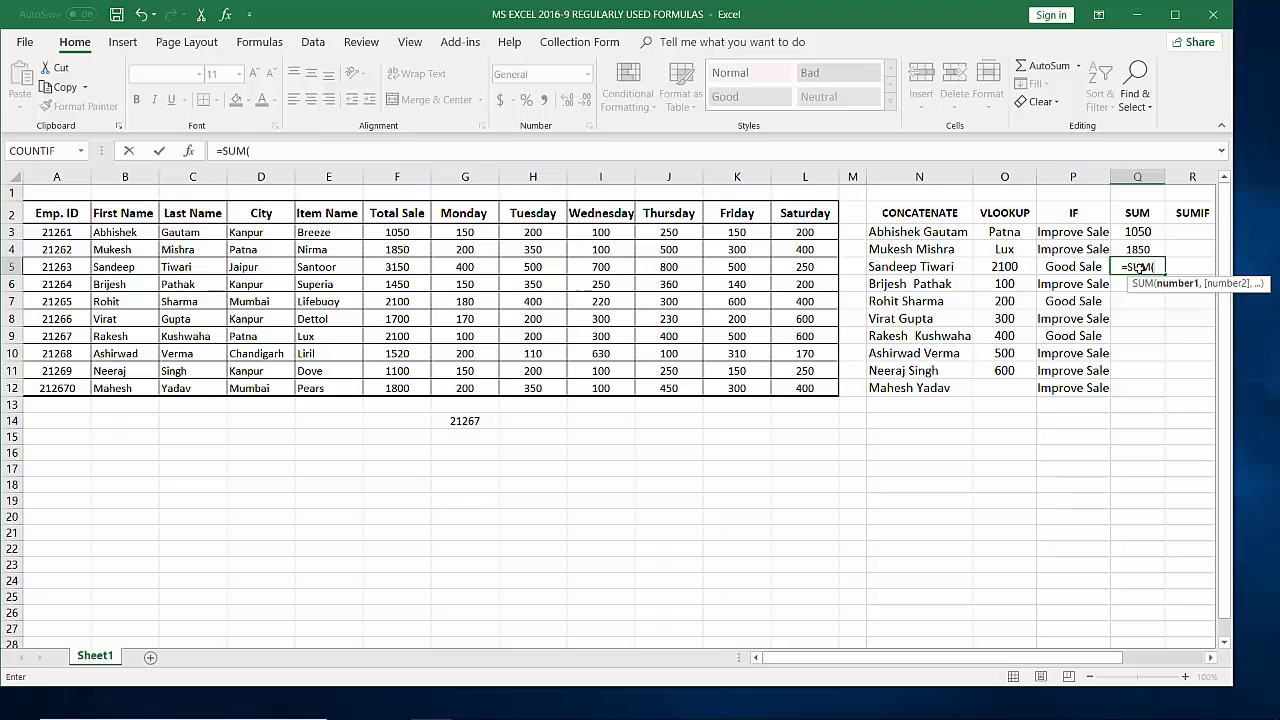
{"action": "left_click", "coordinate": [454, 265]}
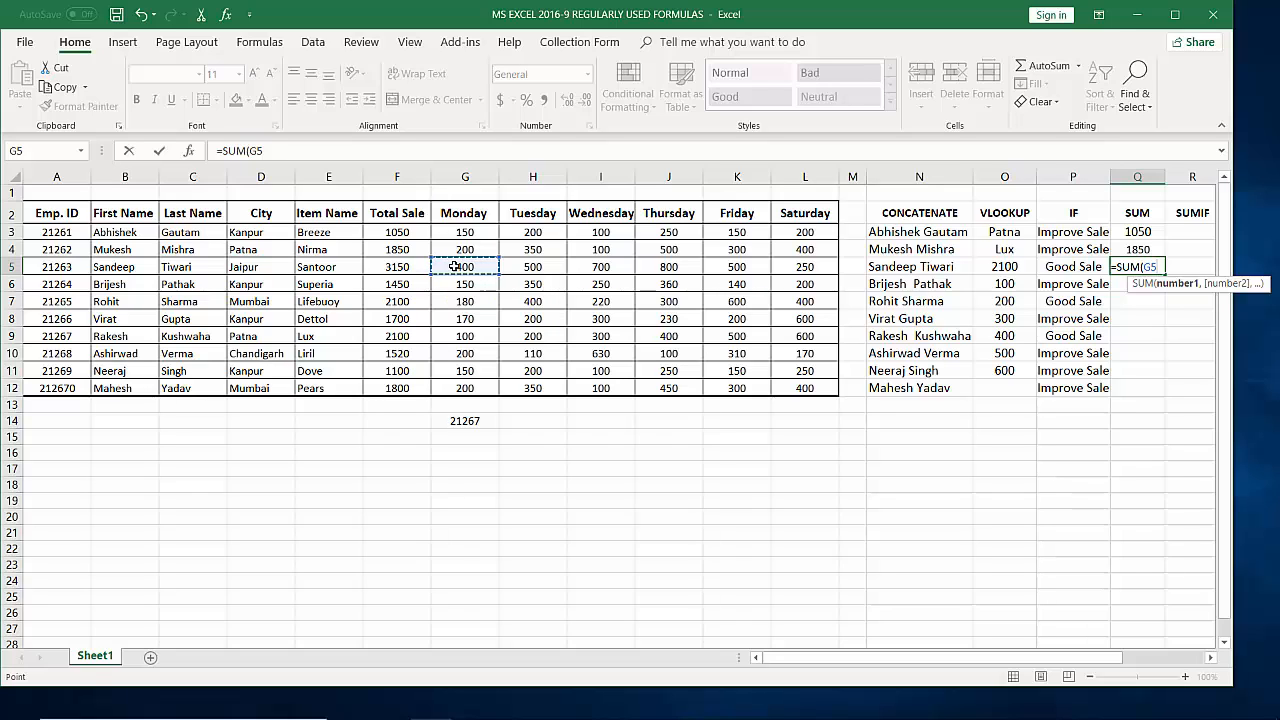
{"action": "key", "text": "F8"}
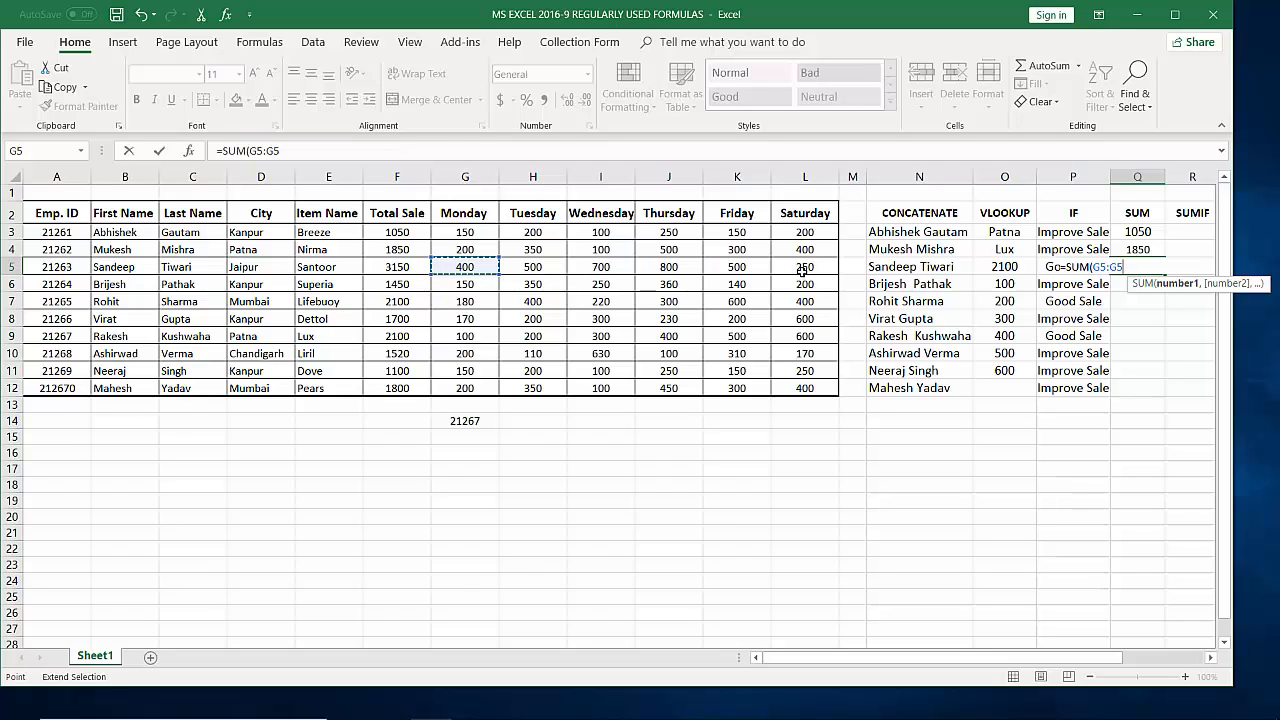
{"action": "key", "text": "BackSpace"}
{"action": "key", "text": "BackSpace"}
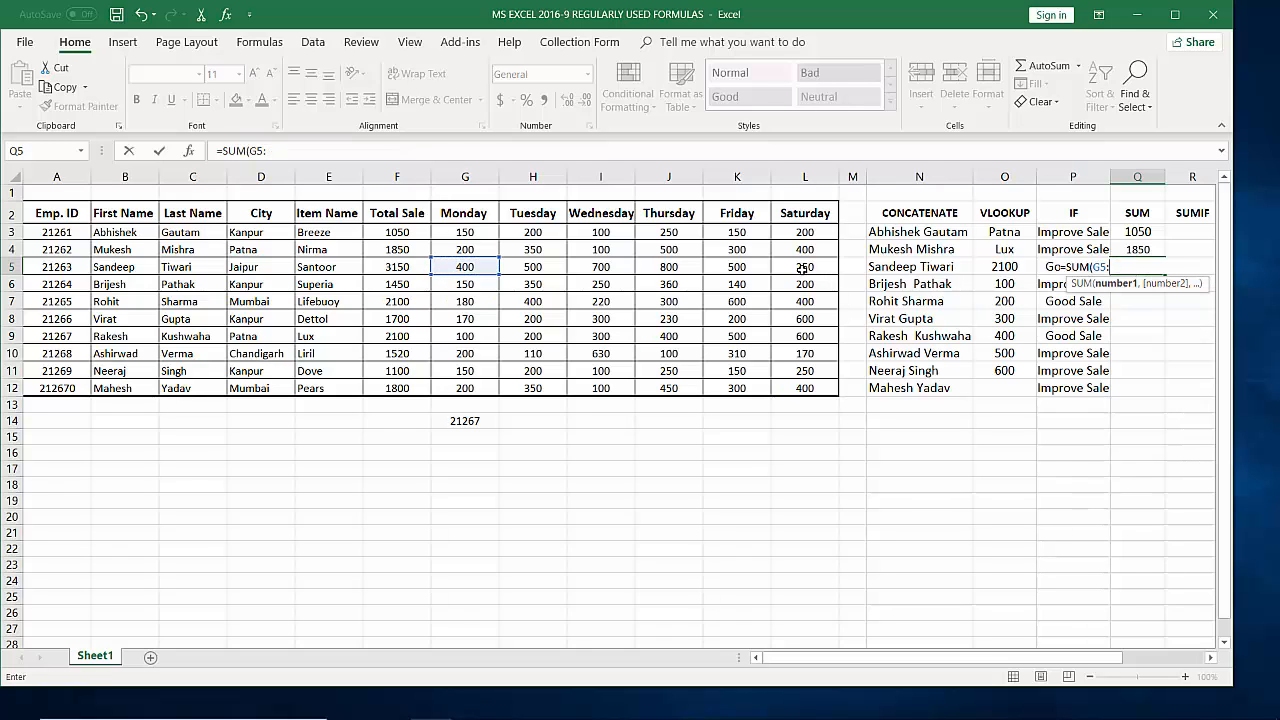
{"action": "left_click", "coordinate": [802, 268]}
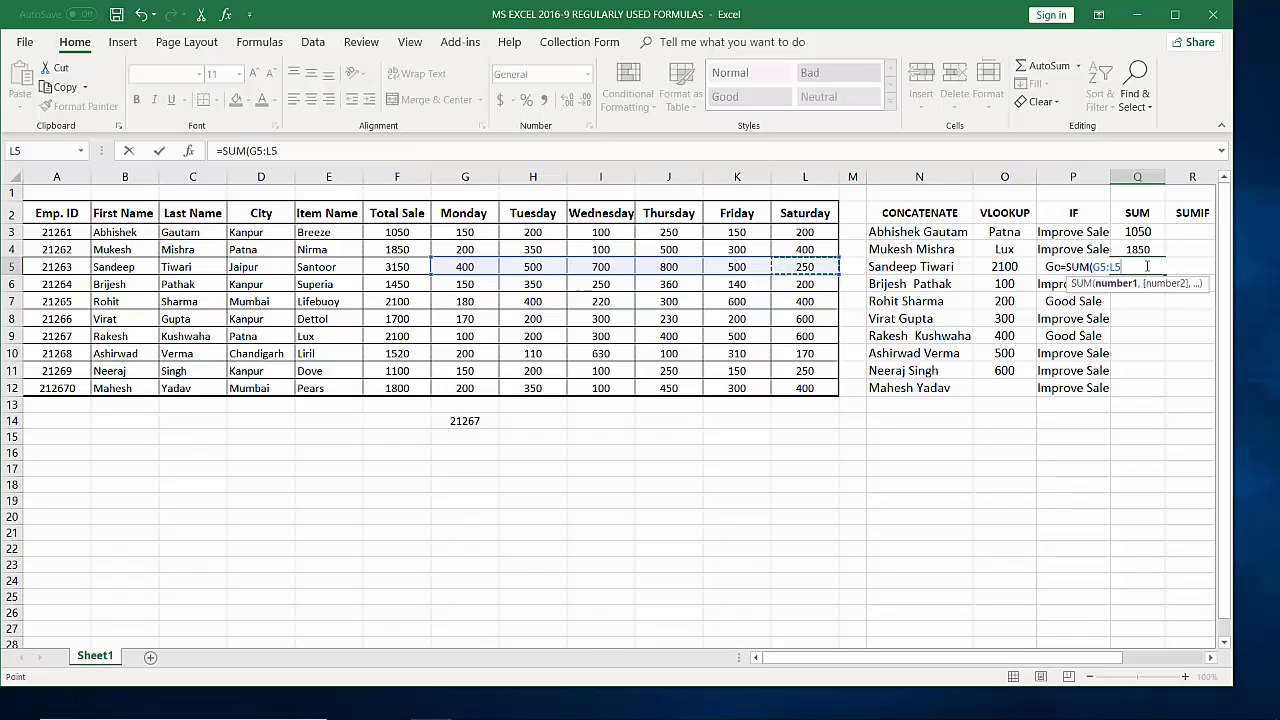
{"action": "type", "text": ")"}
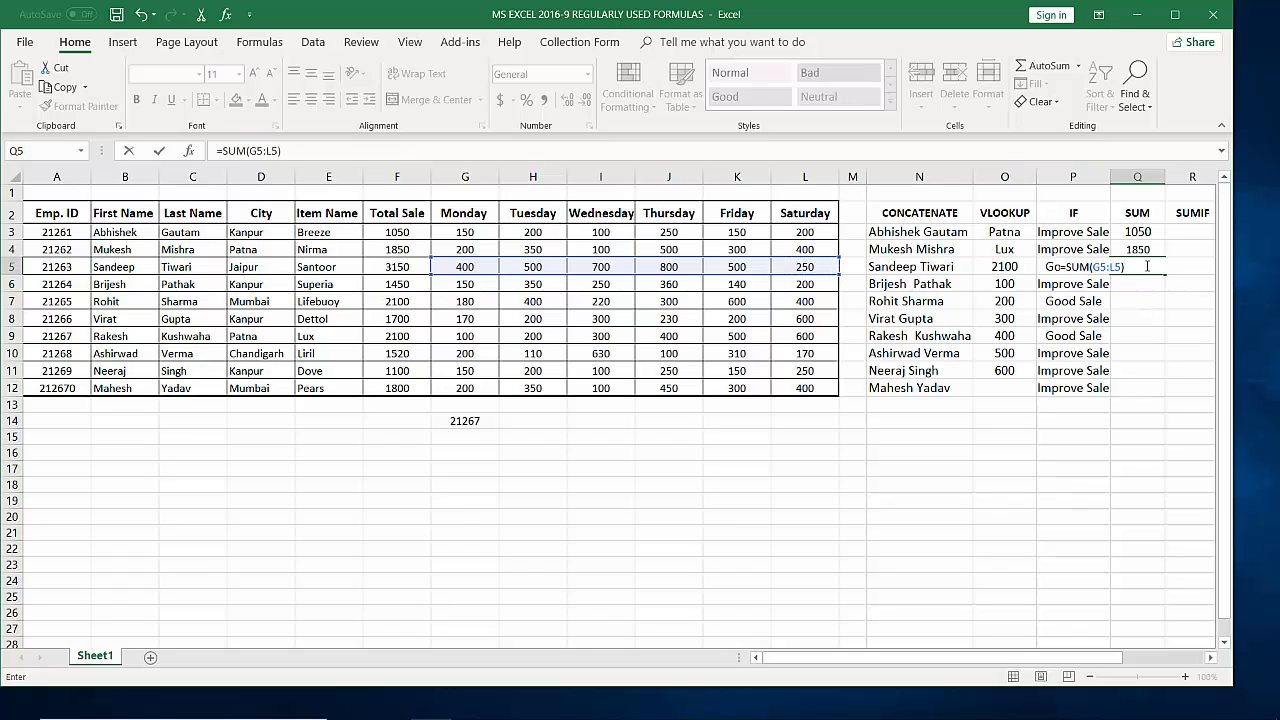
{"action": "key", "text": "Return"}
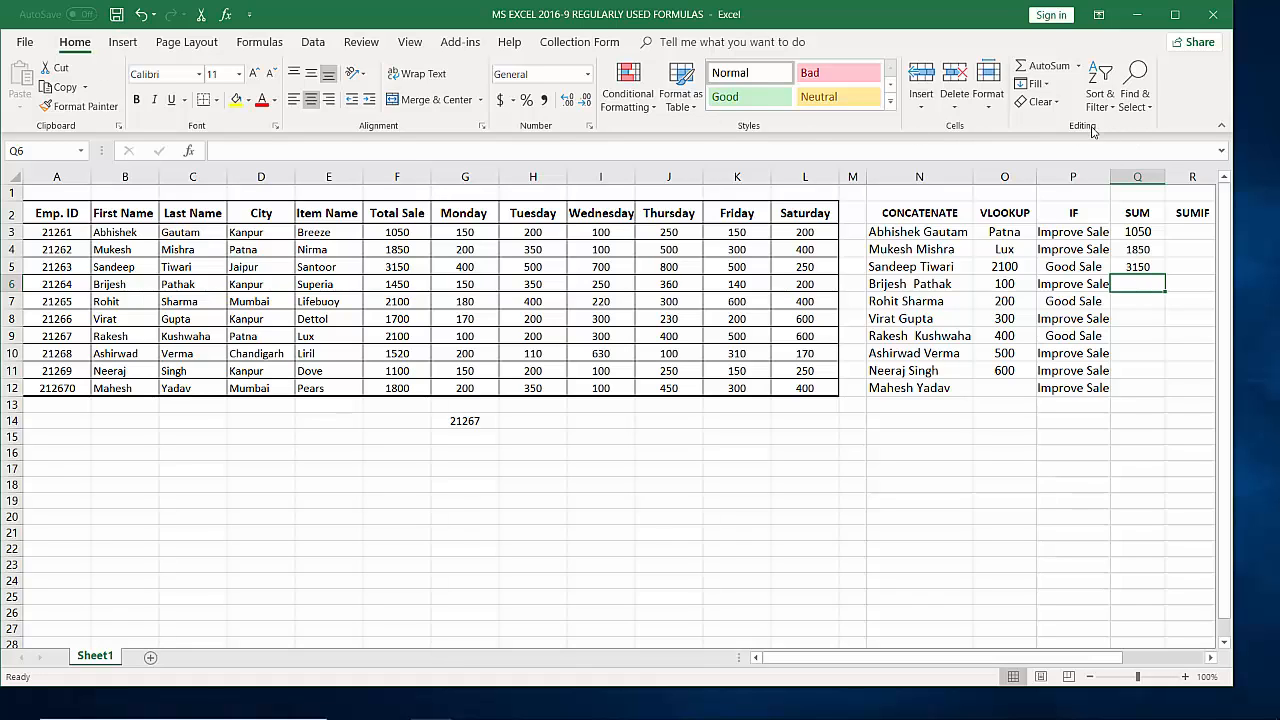
Use AutoSum in Q6 to total row 6, replacing the suggested range with G6:L6
{"action": "left_click", "coordinate": [1043, 66]}
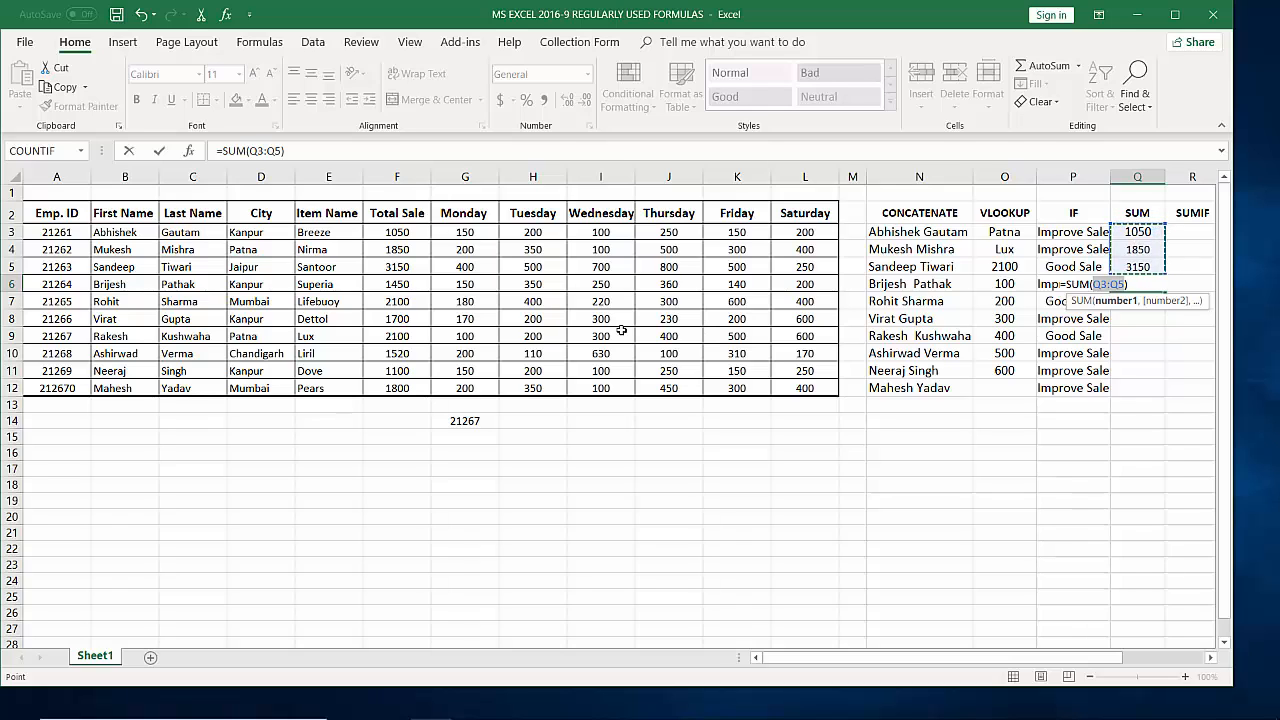
{"action": "left_click_drag", "start_coordinate": [504, 284], "coordinate": [788, 284]}
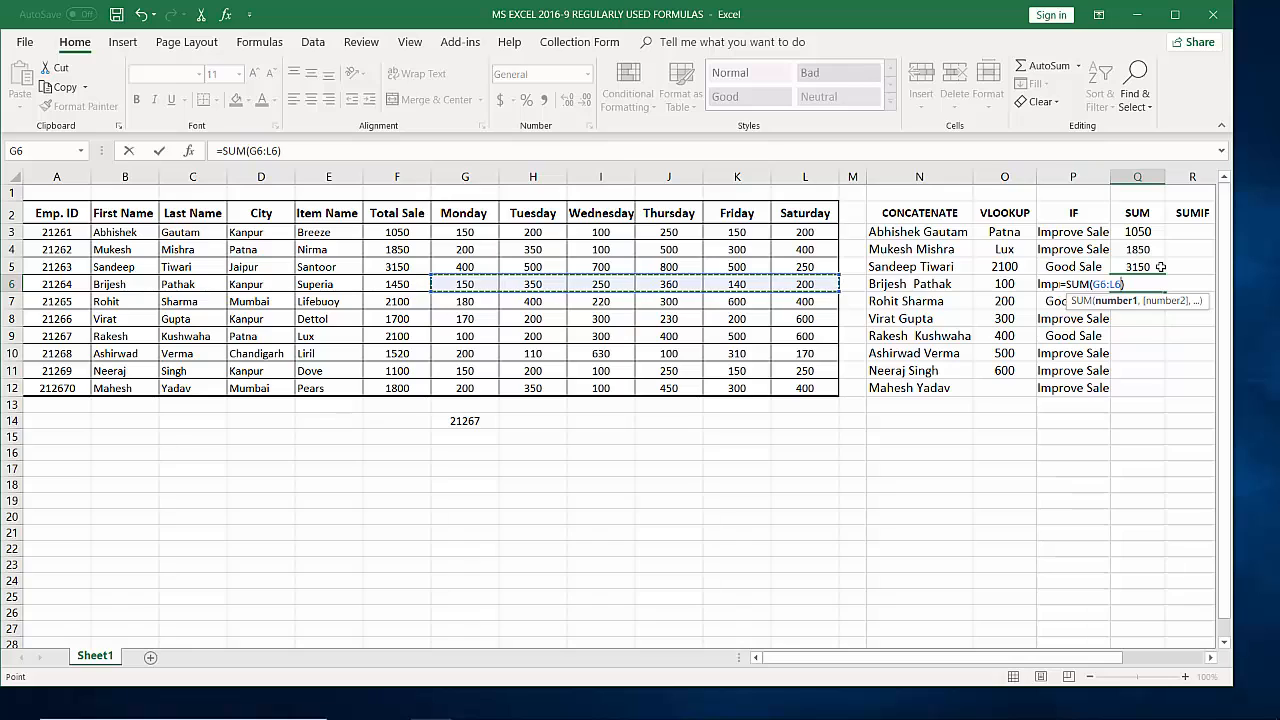
{"action": "key", "text": "Return"}
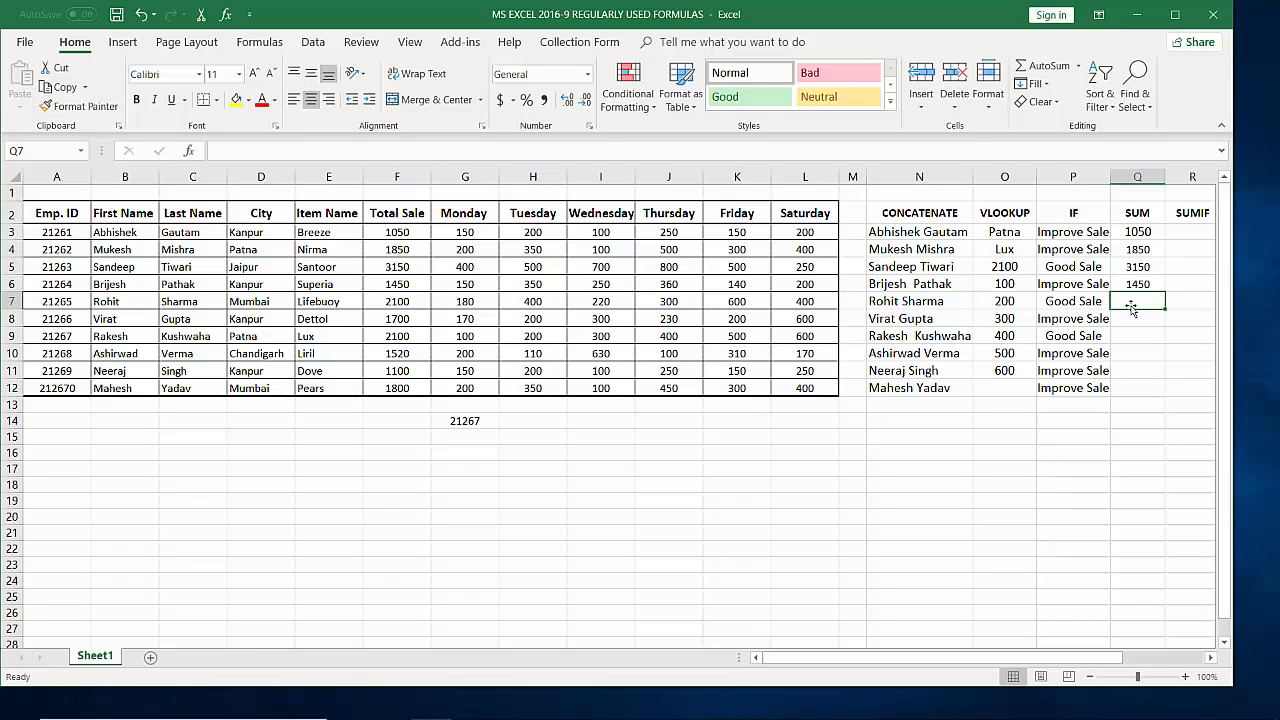
Use AutoSum in Q7 to total the Monday to Saturday sales in G7:L7
{"action": "key", "text": "alt+equal"}
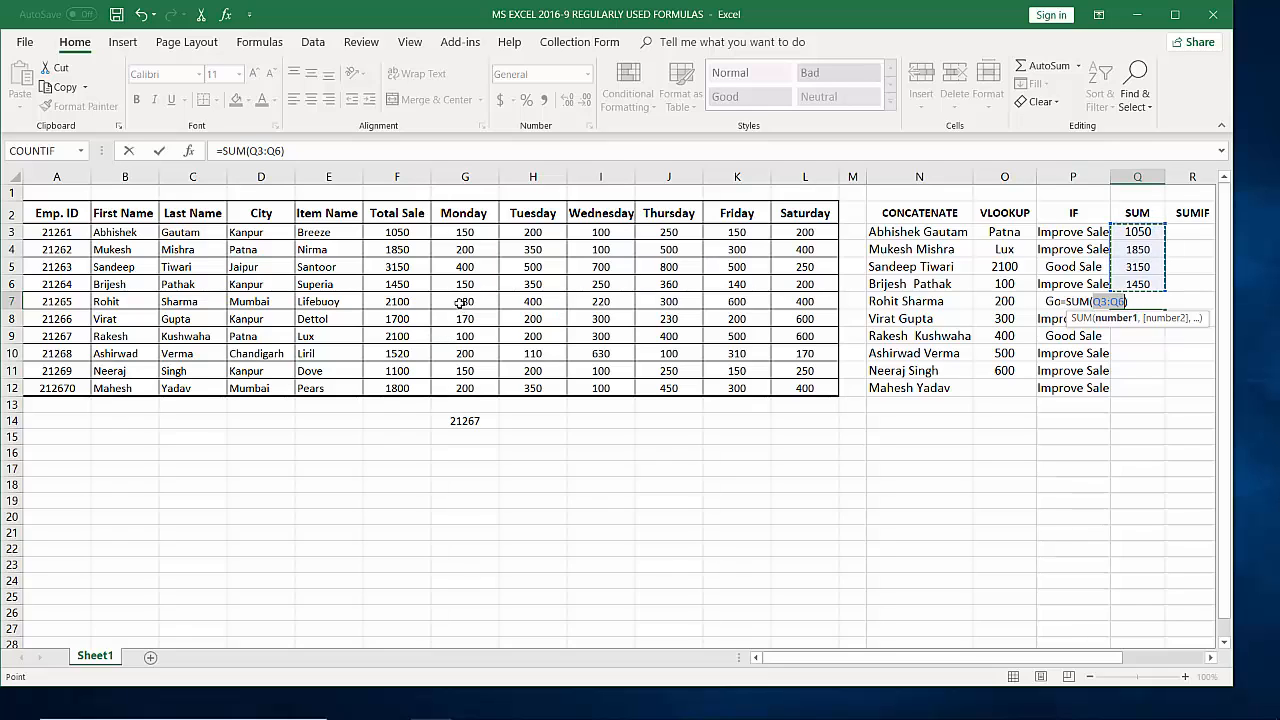
{"action": "left_click_drag", "start_coordinate": [459, 302], "coordinate": [790, 297]}
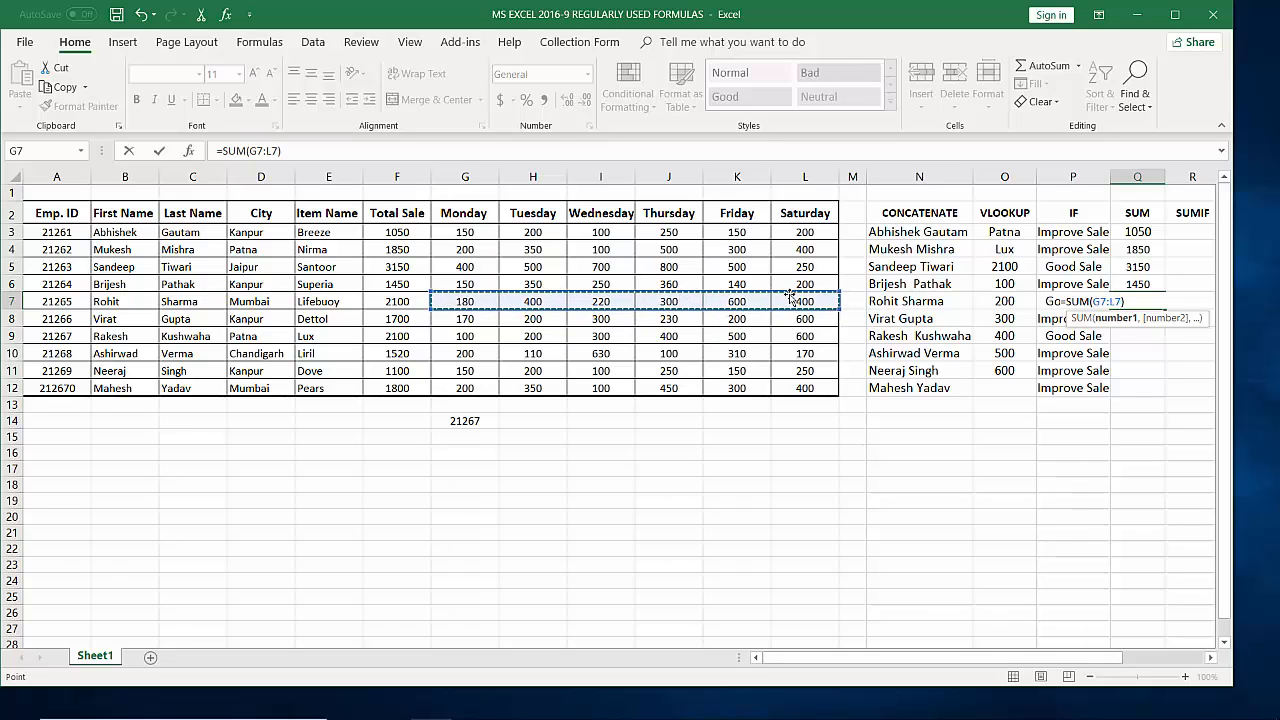
{"action": "key", "text": "Return"}
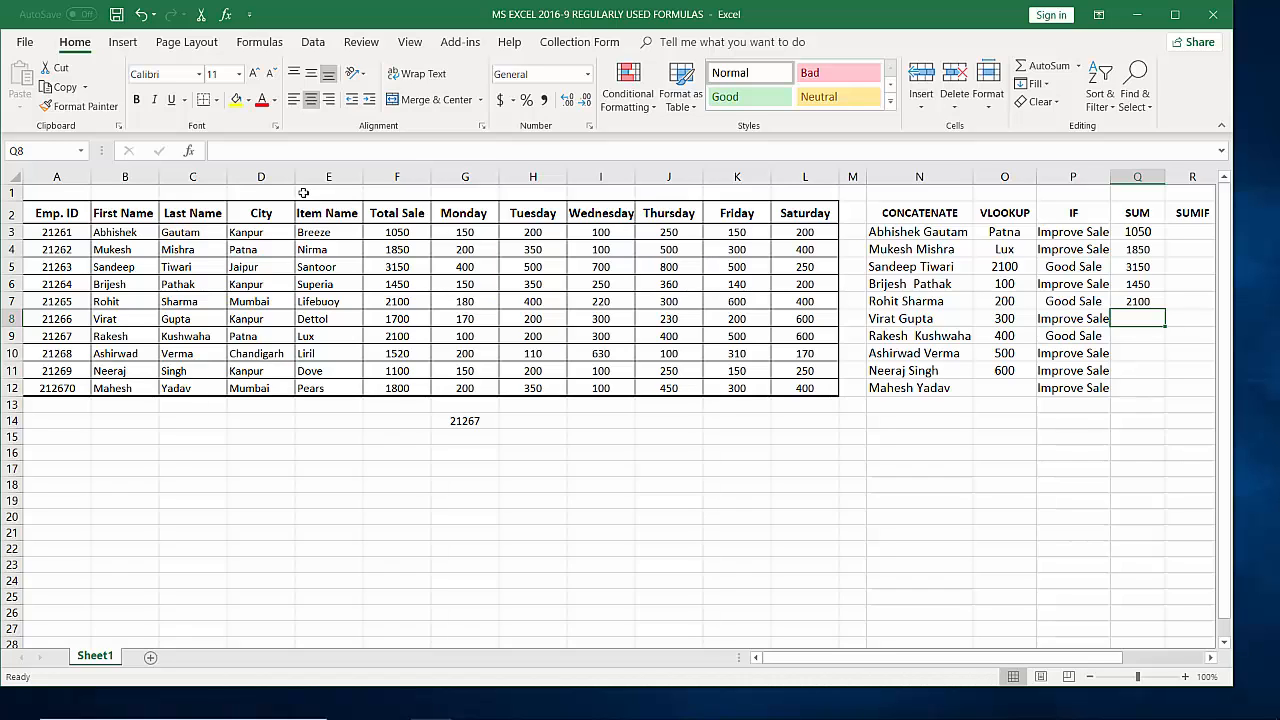
Look up the SUM function with Insert Function and insert it in cell Q8
{"action": "left_click", "coordinate": [262, 47]}
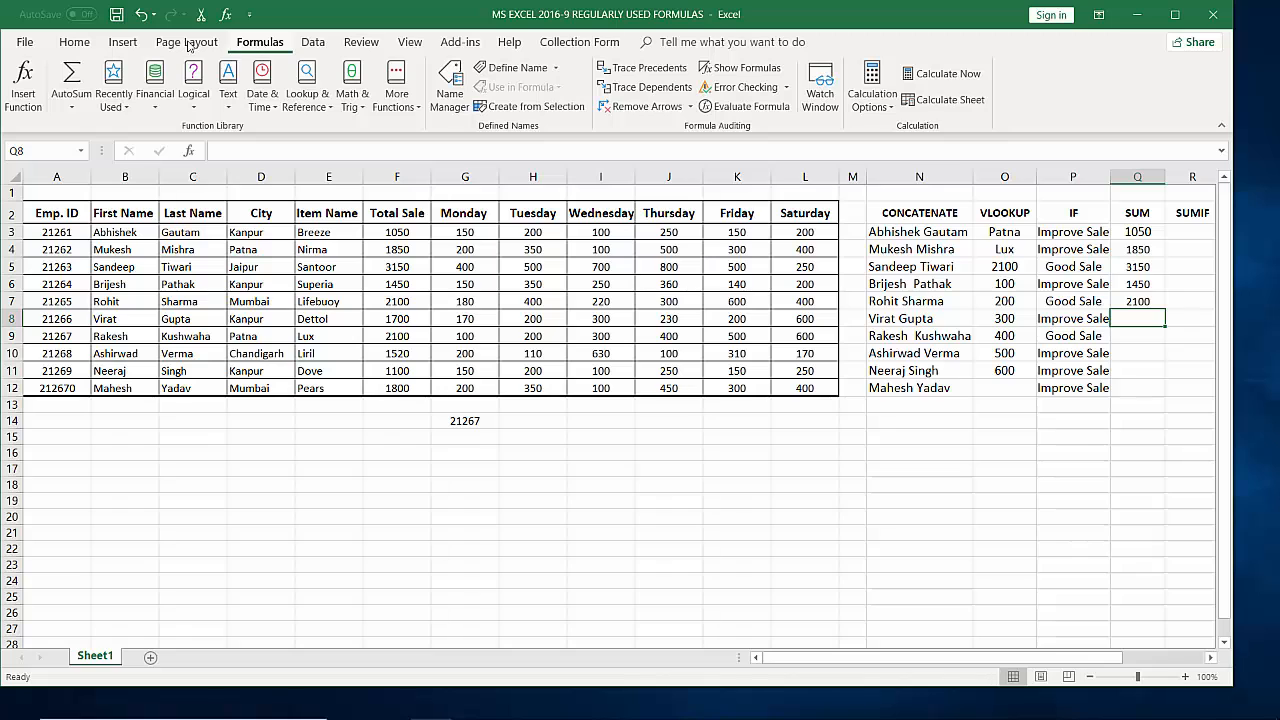
{"action": "left_click", "coordinate": [27, 93]}
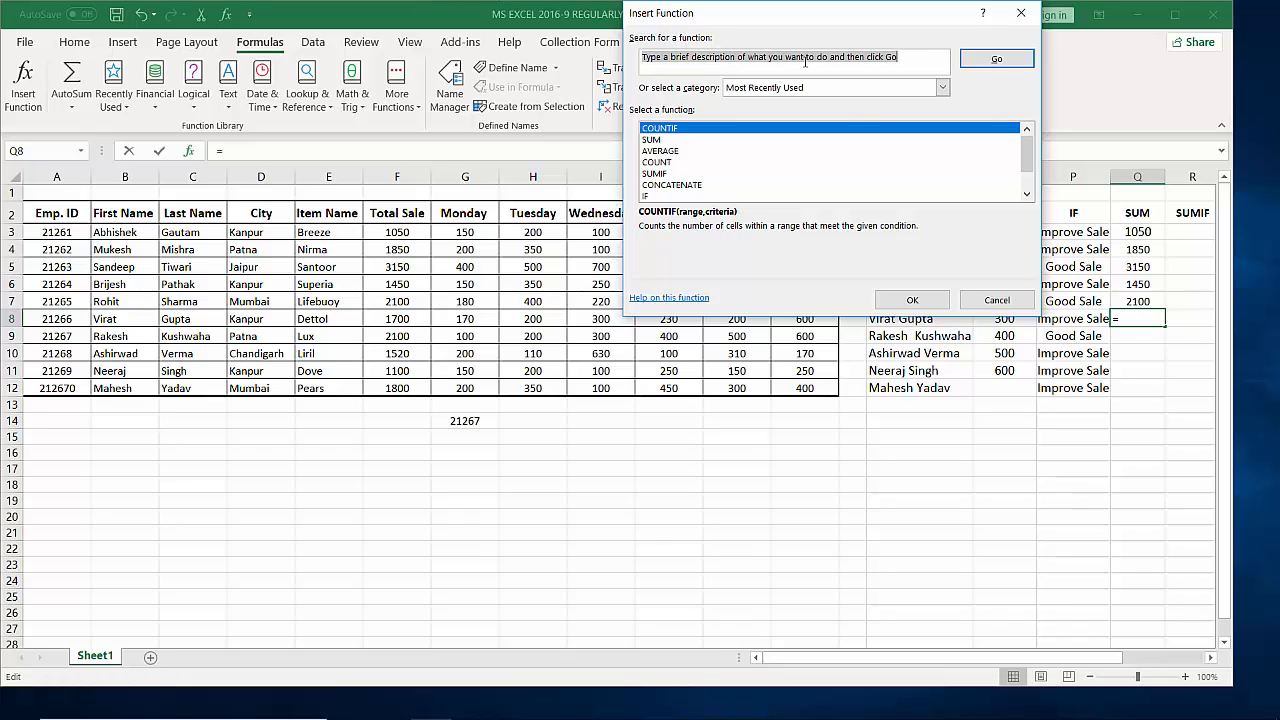
{"action": "type", "text": "SUM"}
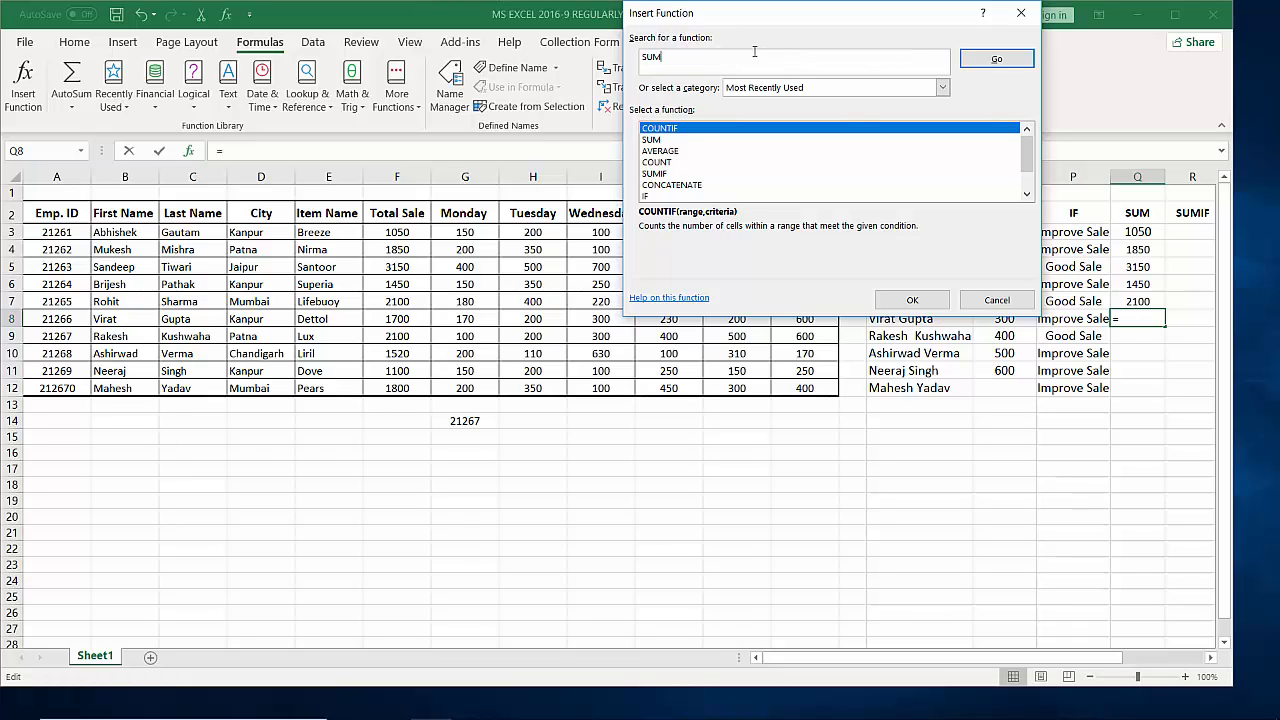
{"action": "left_click", "coordinate": [1016, 63]}
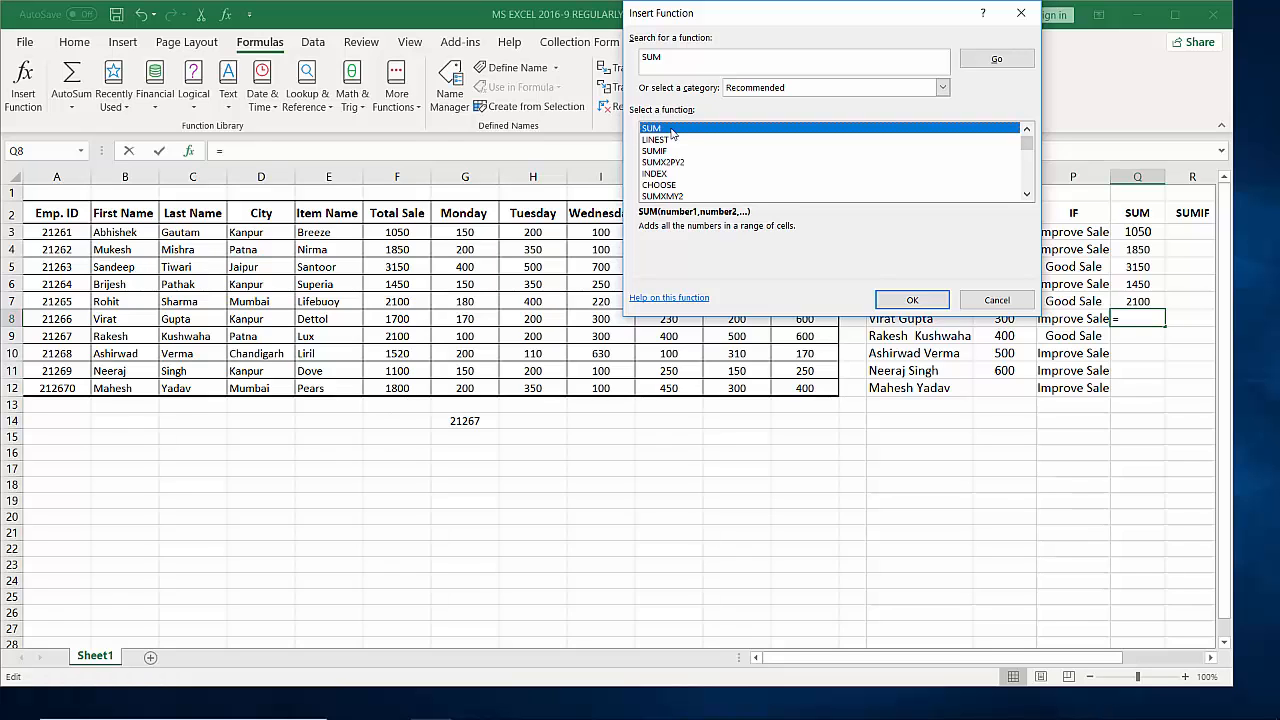
{"action": "left_click", "coordinate": [908, 302]}
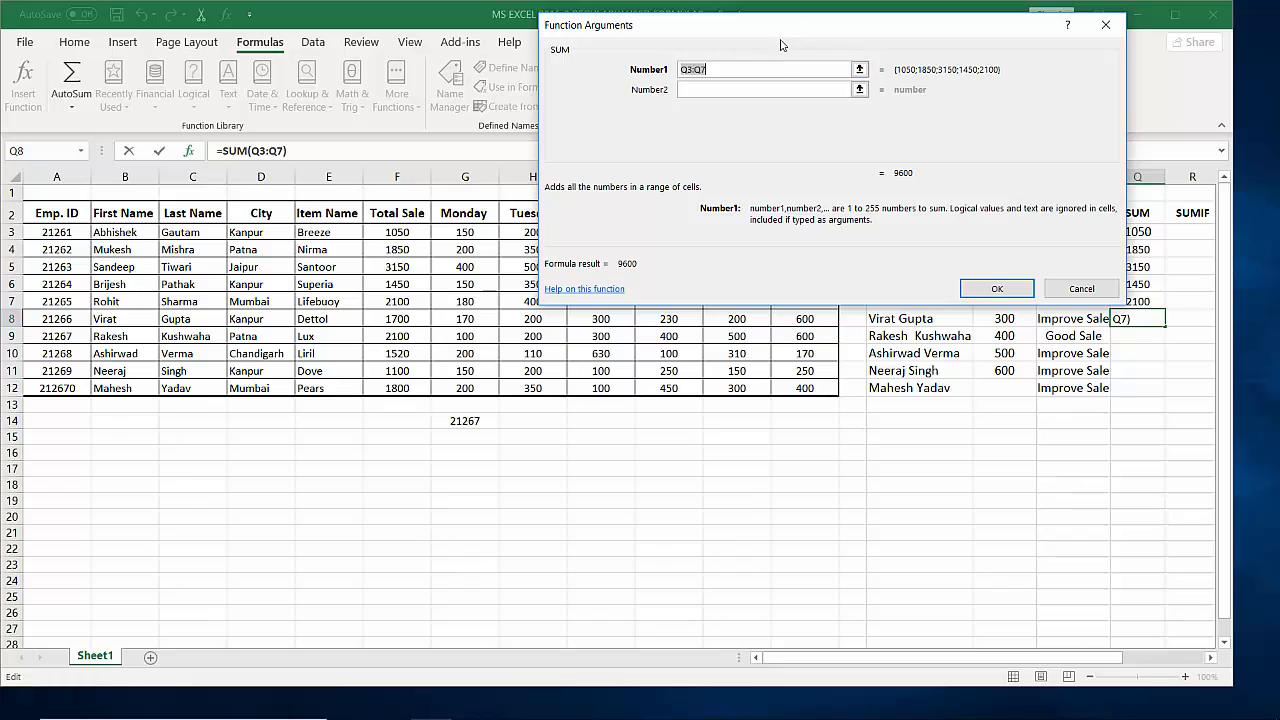
Set the SUM function's first argument in Q8 to G8:L8 and fill the formula down to Q12
{"action": "left_click_drag", "start_coordinate": [778, 46], "coordinate": [786, 385]}
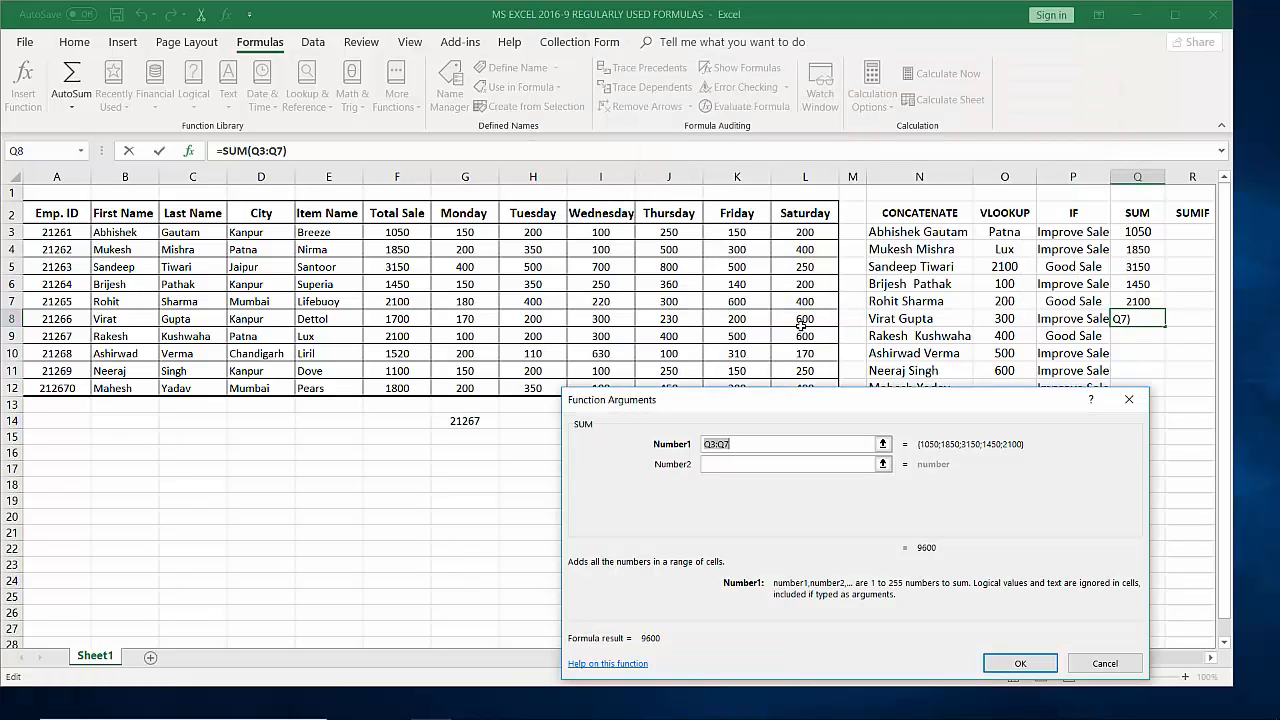
{"action": "left_click_drag", "start_coordinate": [465, 318], "coordinate": [788, 317]}
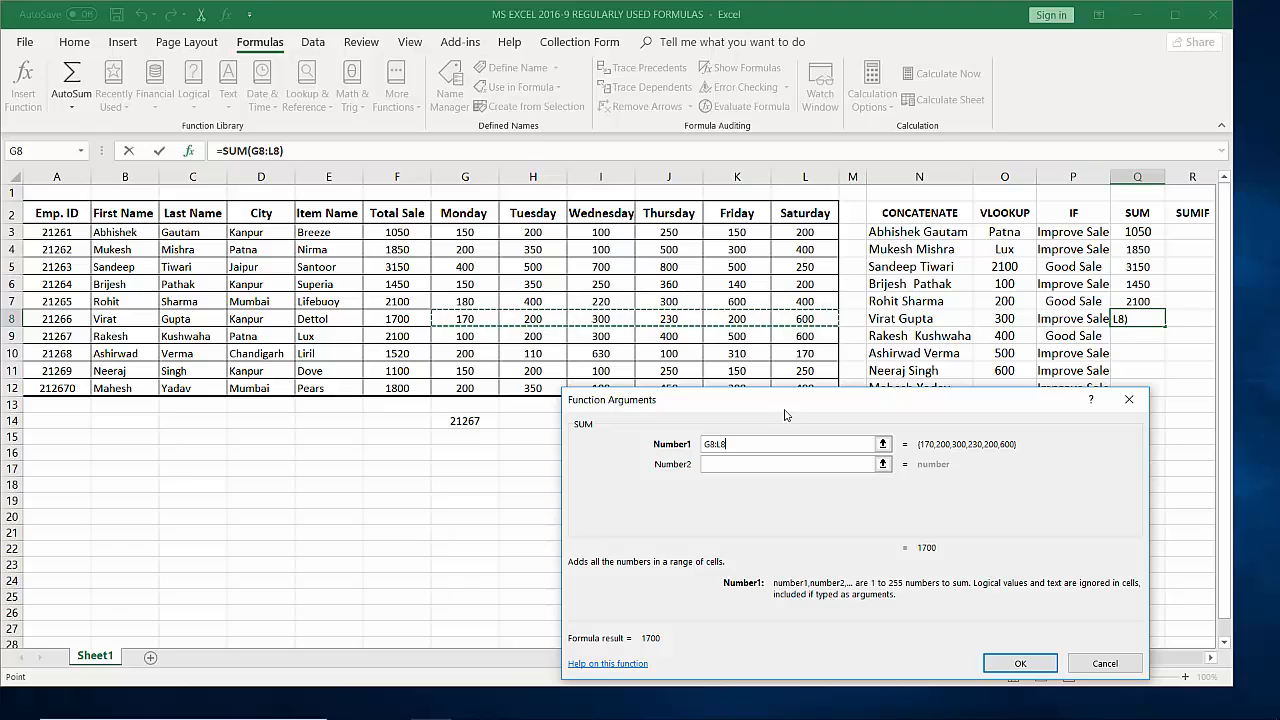
{"action": "left_click_drag", "start_coordinate": [785, 415], "coordinate": [742, 149]}
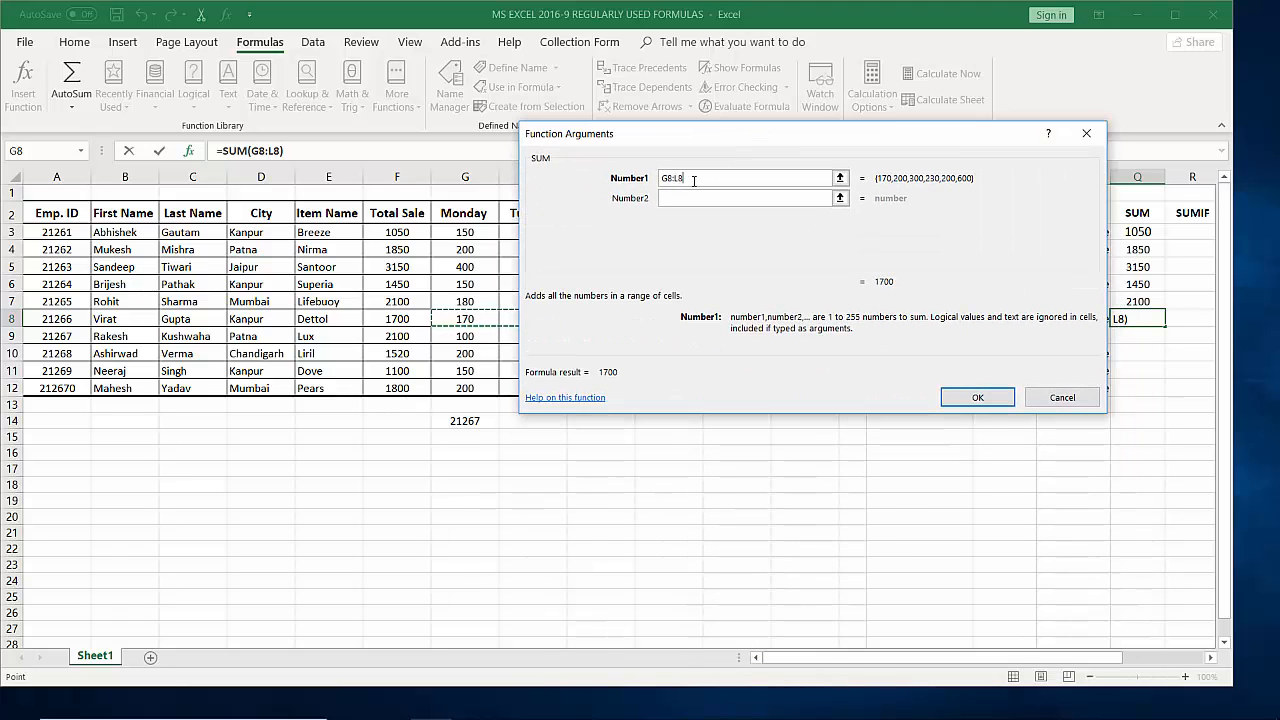
{"action": "left_click", "coordinate": [978, 398]}
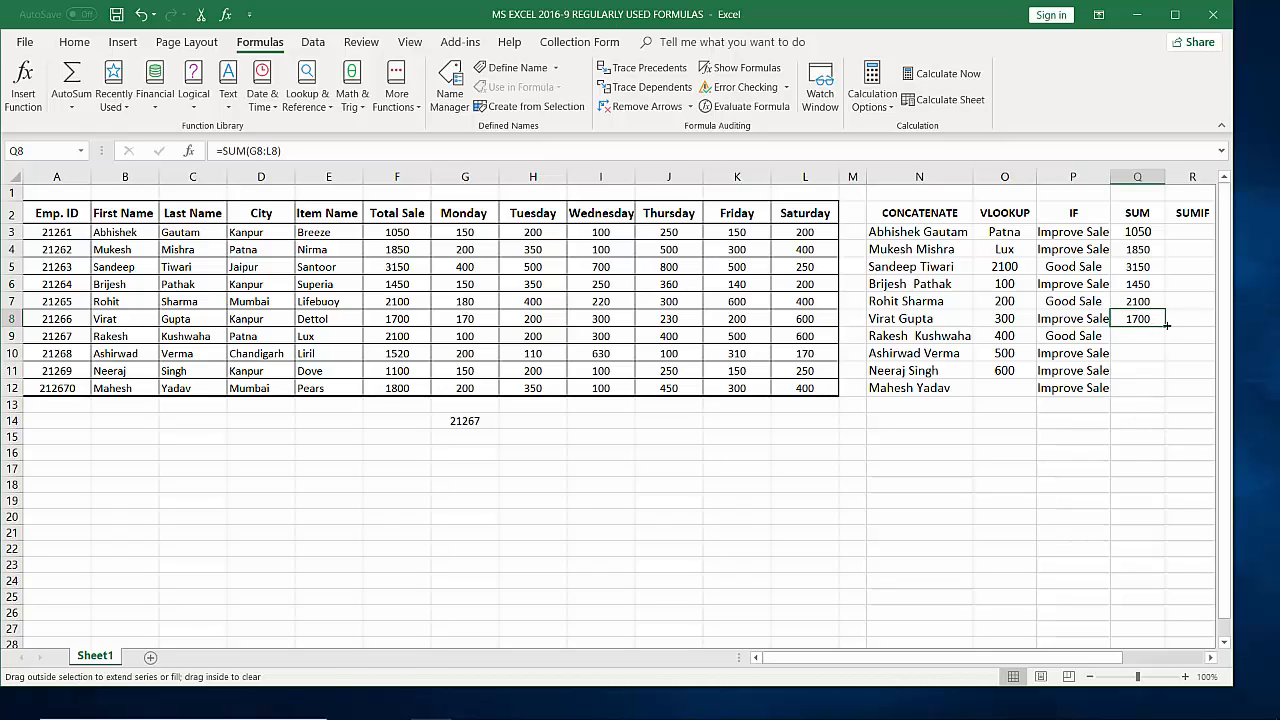
{"action": "left_click_drag", "start_coordinate": [1166, 333], "coordinate": [1167, 400]}
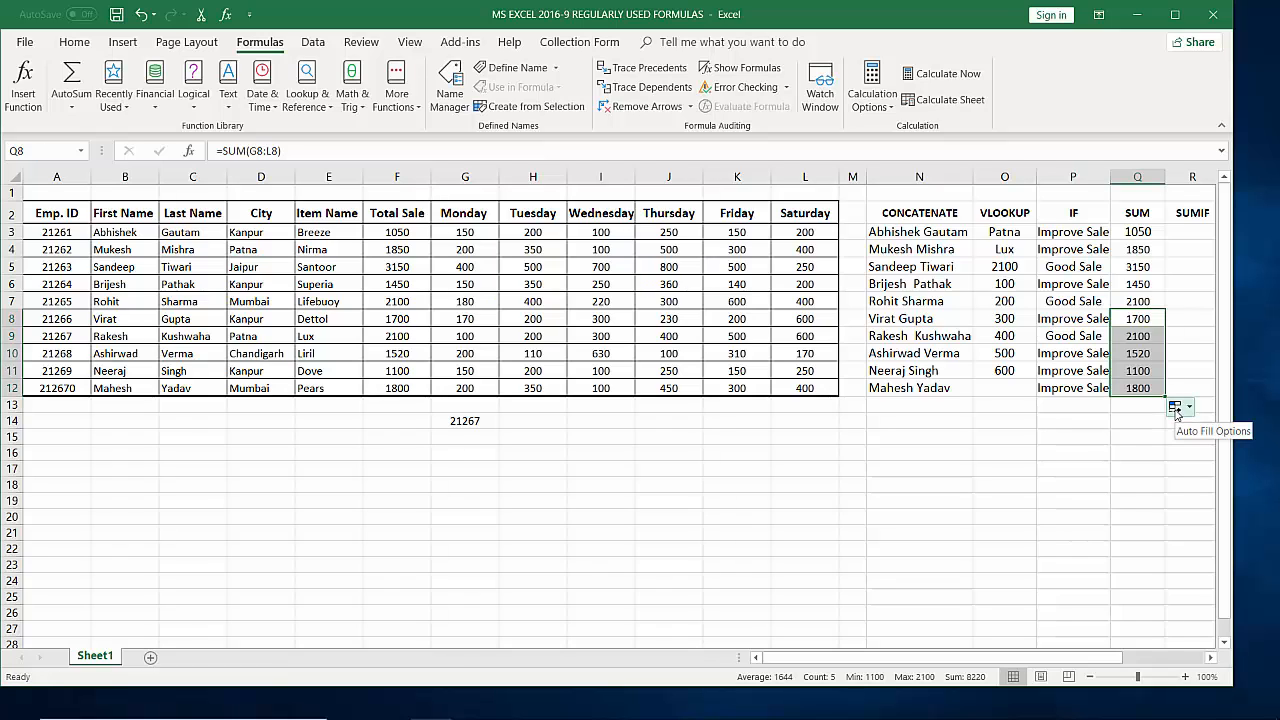
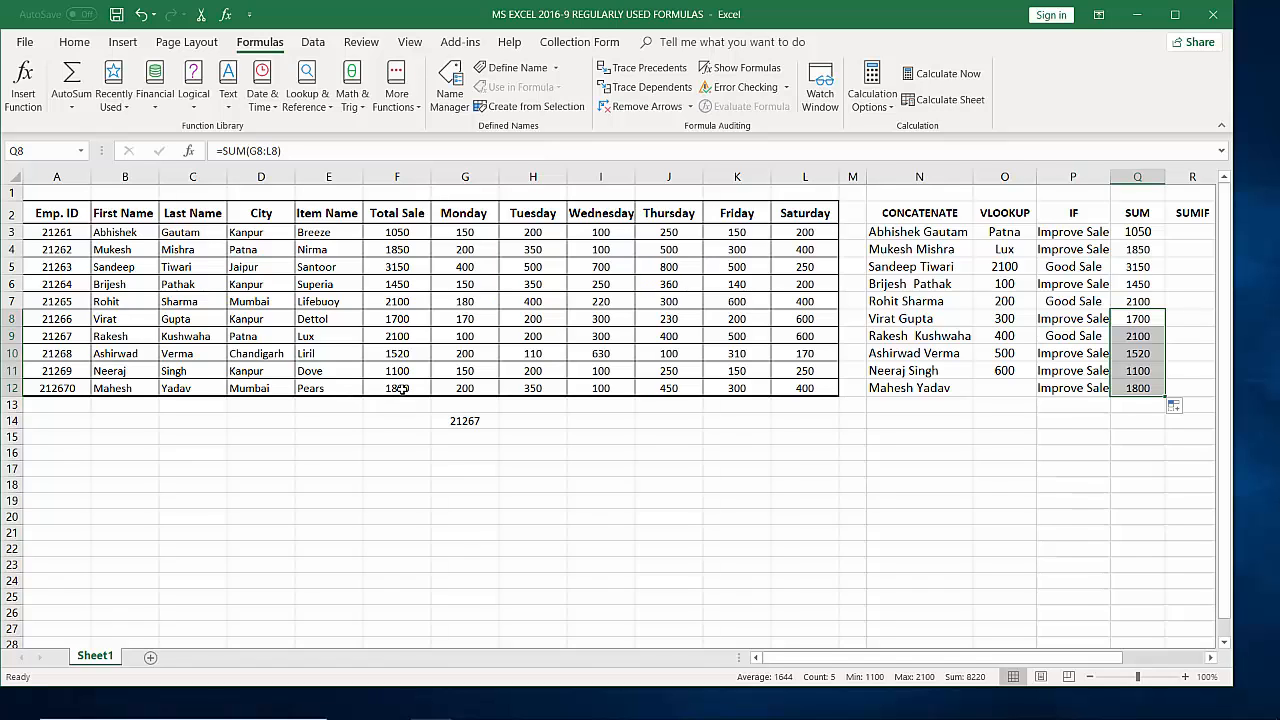
Try to sum the Monday to Saturday sales for Kanpur in R3 with the formula =SUMIF(D3:D12,Kanpur,G3:L12)
{"action": "left_click", "coordinate": [1192, 232]}
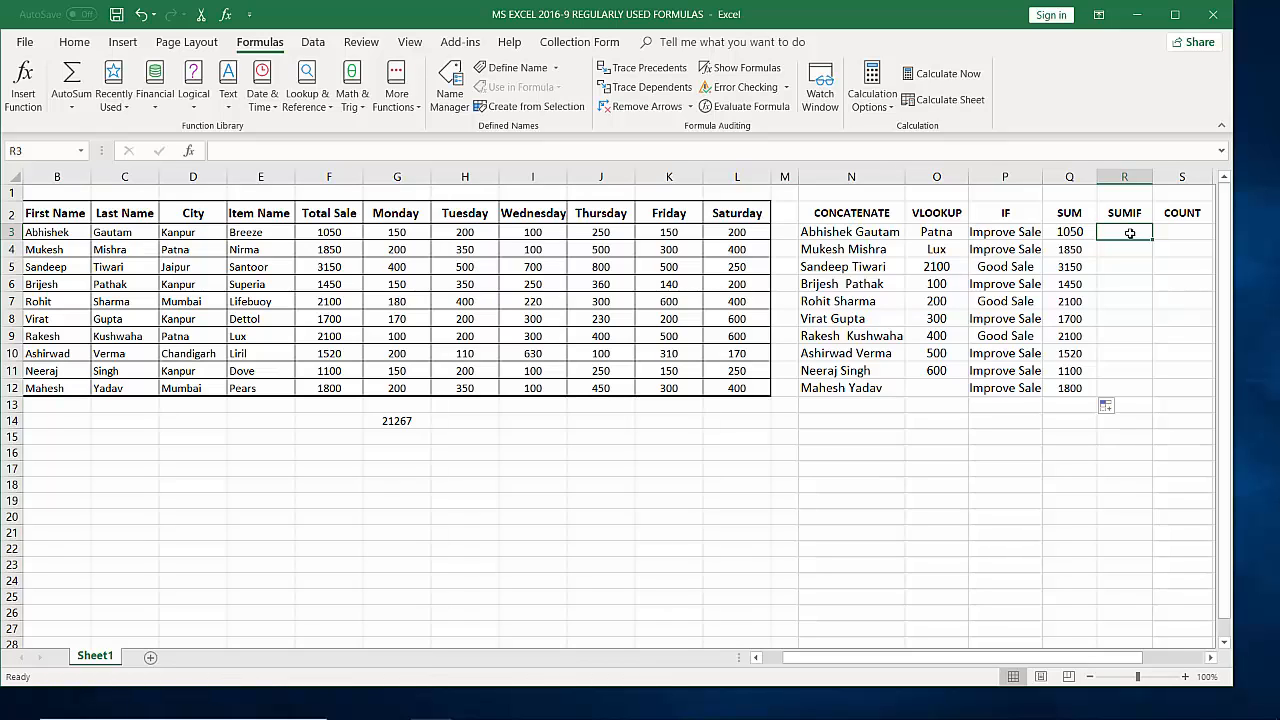
{"action": "type", "text": "="}
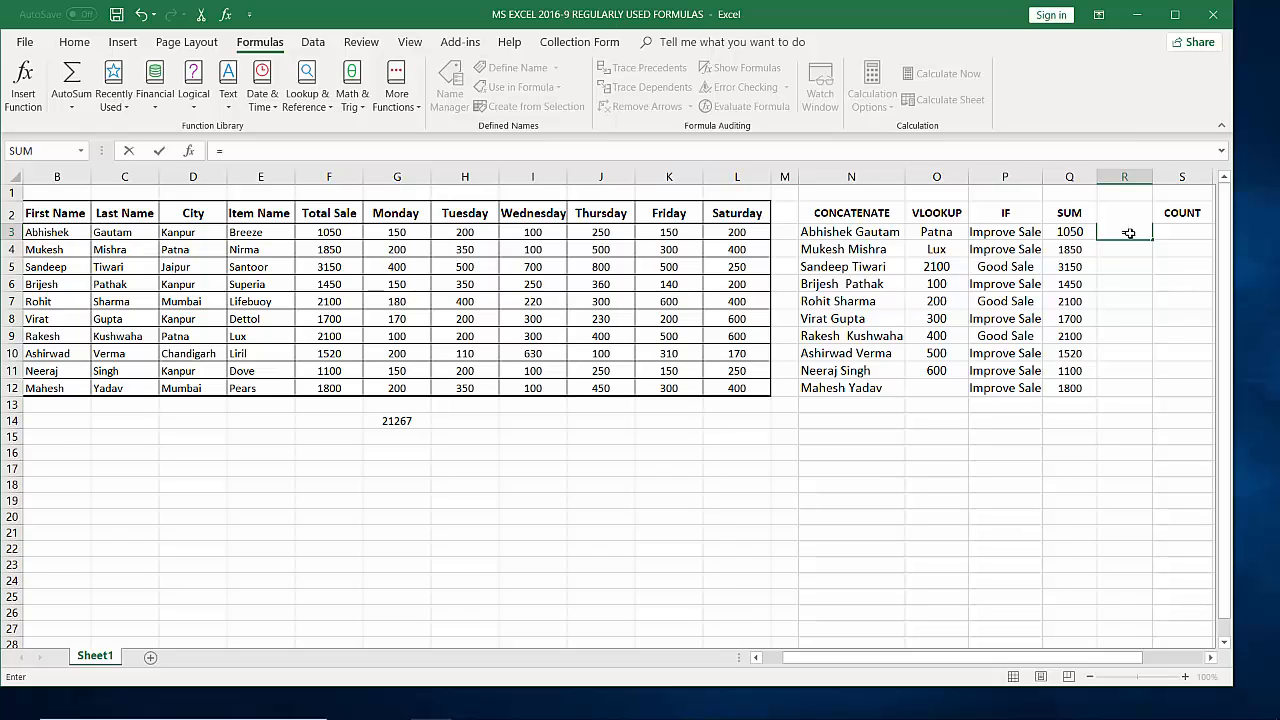
{"action": "type", "text": "S"}
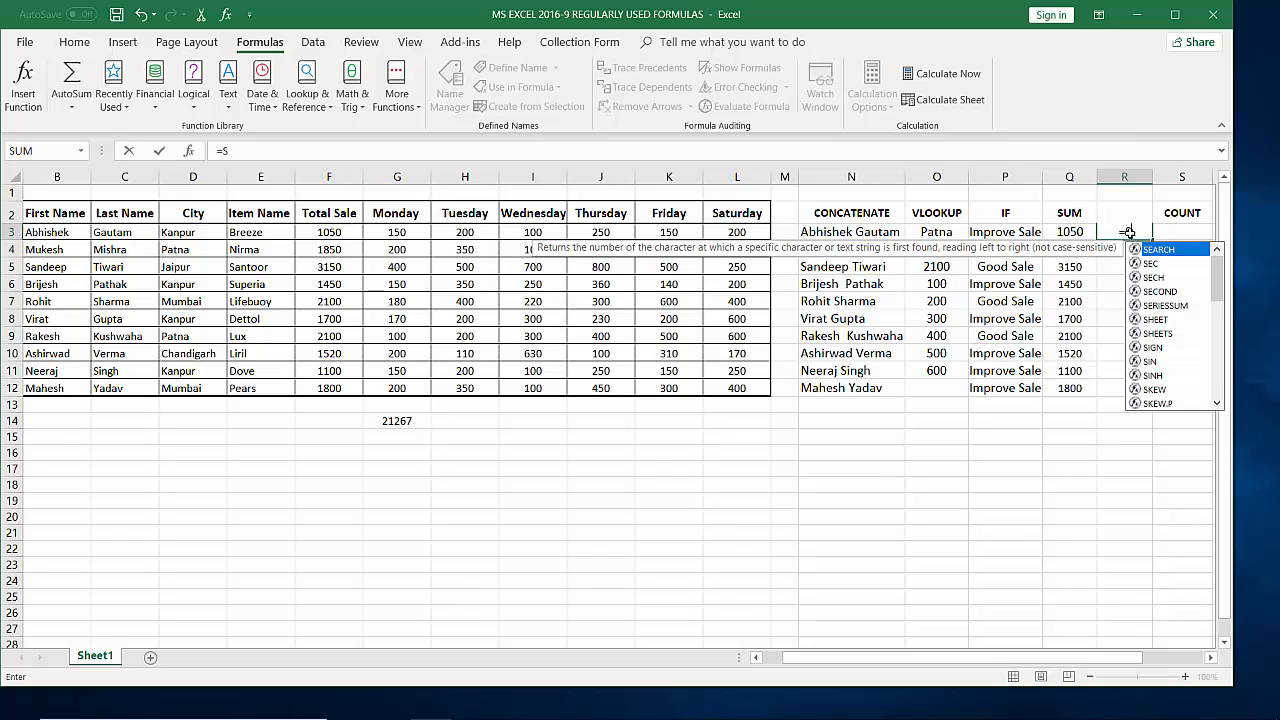
{"action": "type", "text": "UM"}
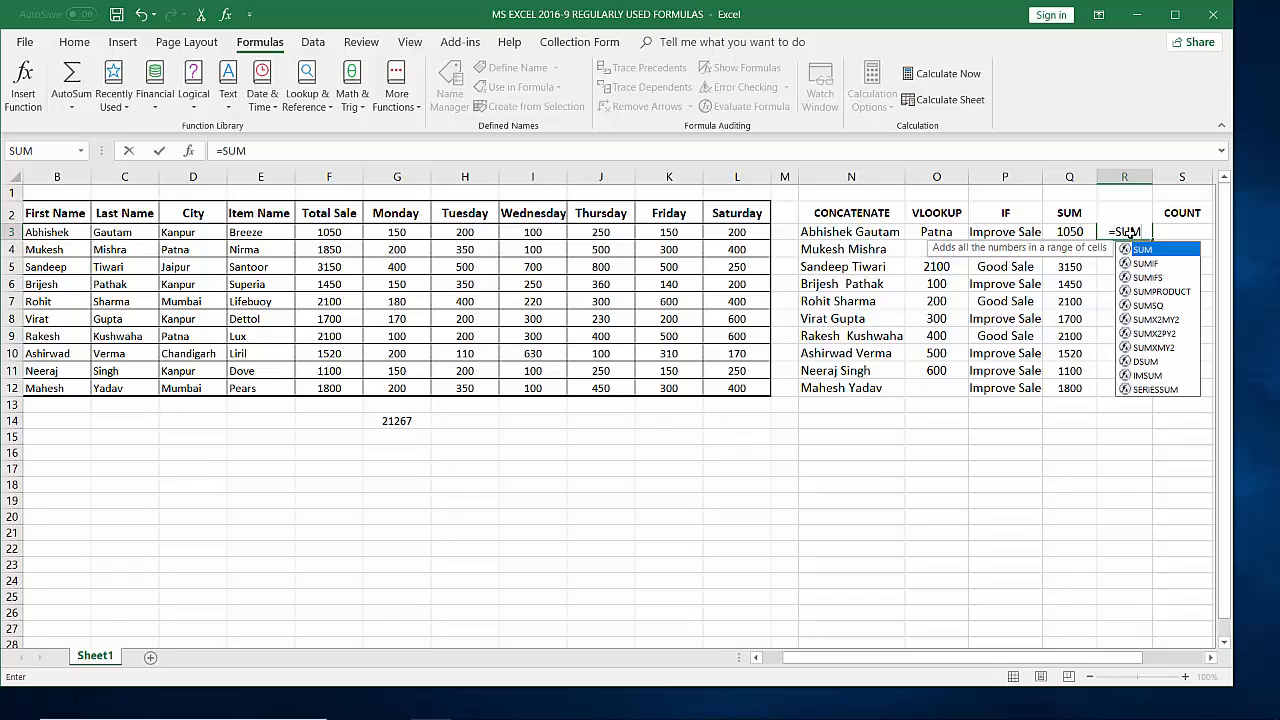
{"action": "type", "text": "I"}
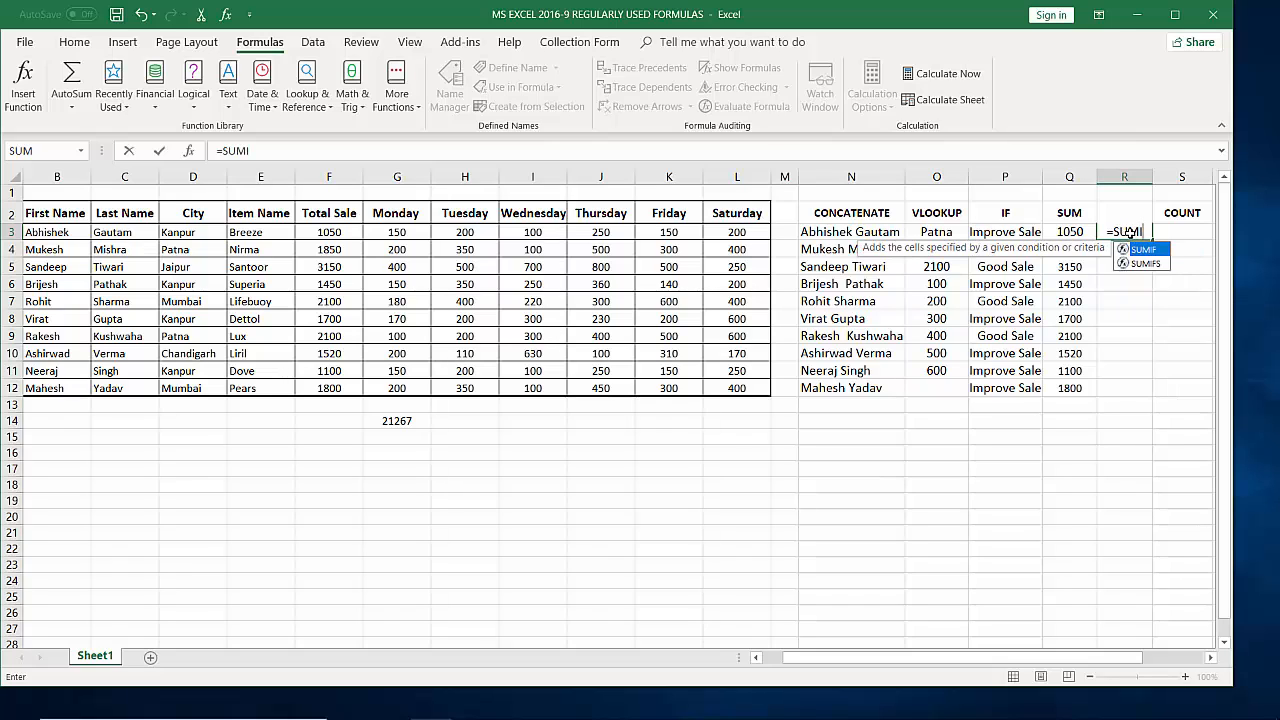
{"action": "type", "text": "F"}
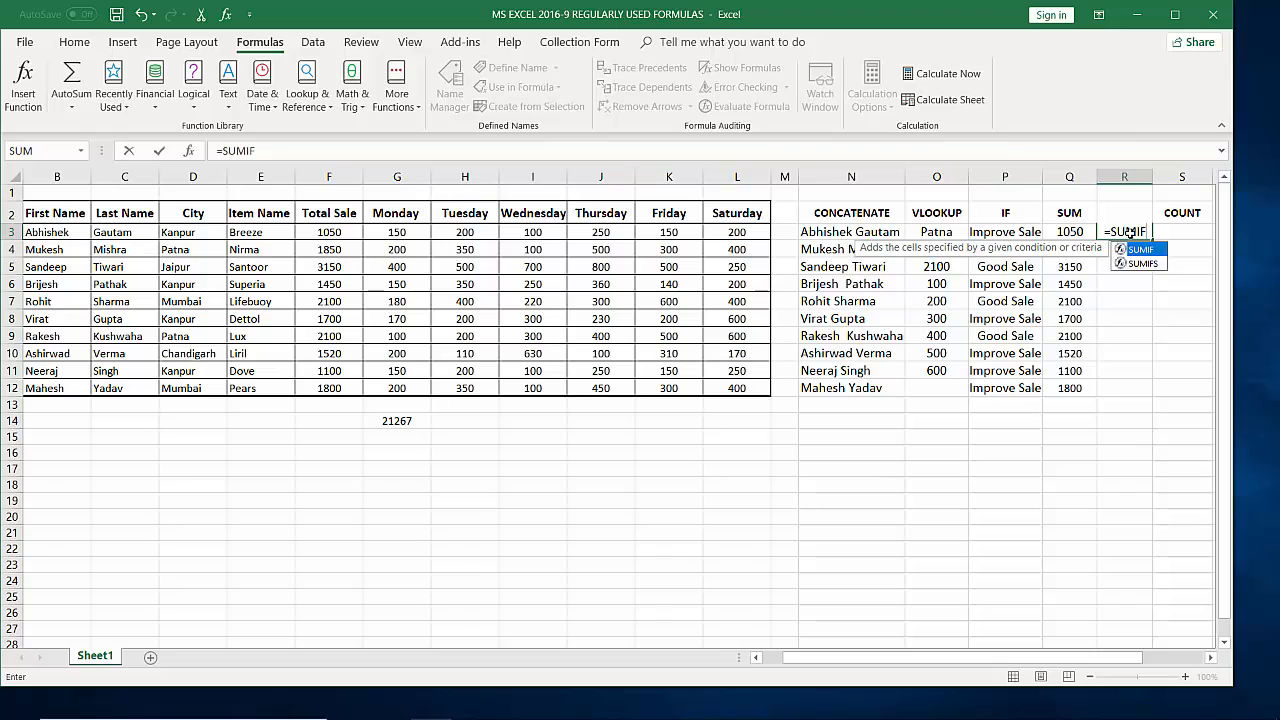
{"action": "type", "text": "("}
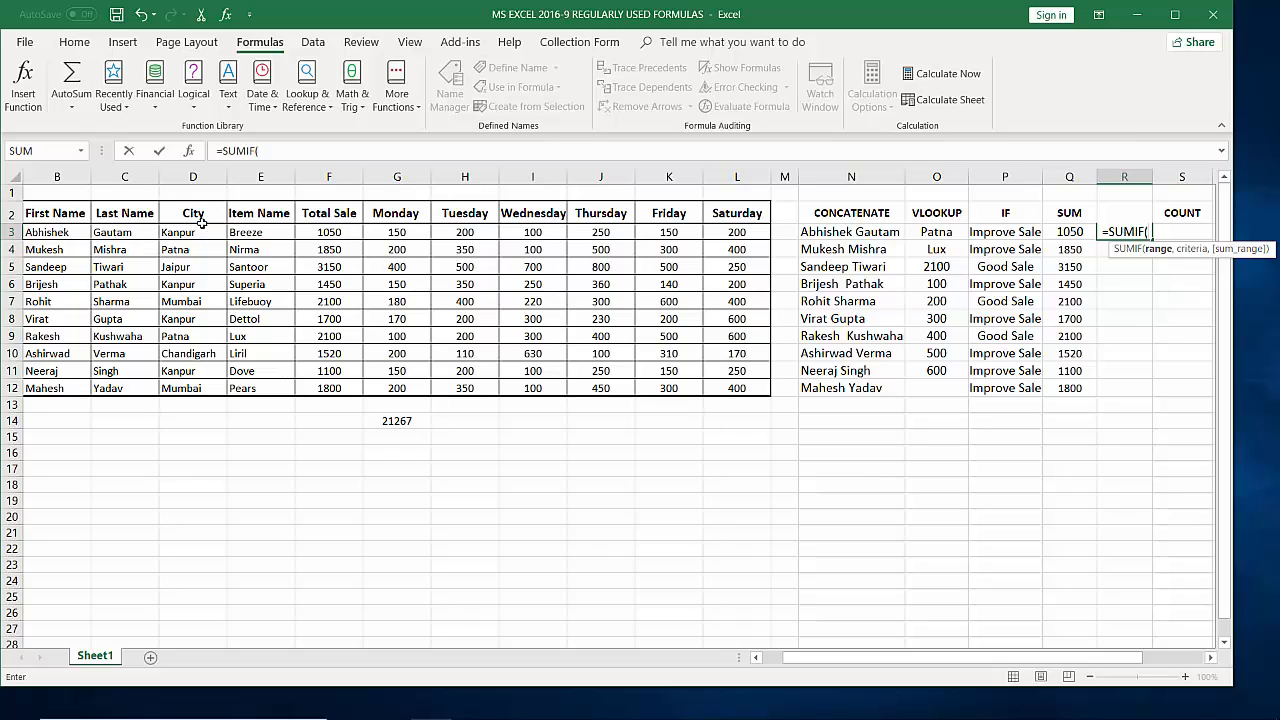
{"action": "left_click_drag", "start_coordinate": [198, 231], "coordinate": [198, 388]}
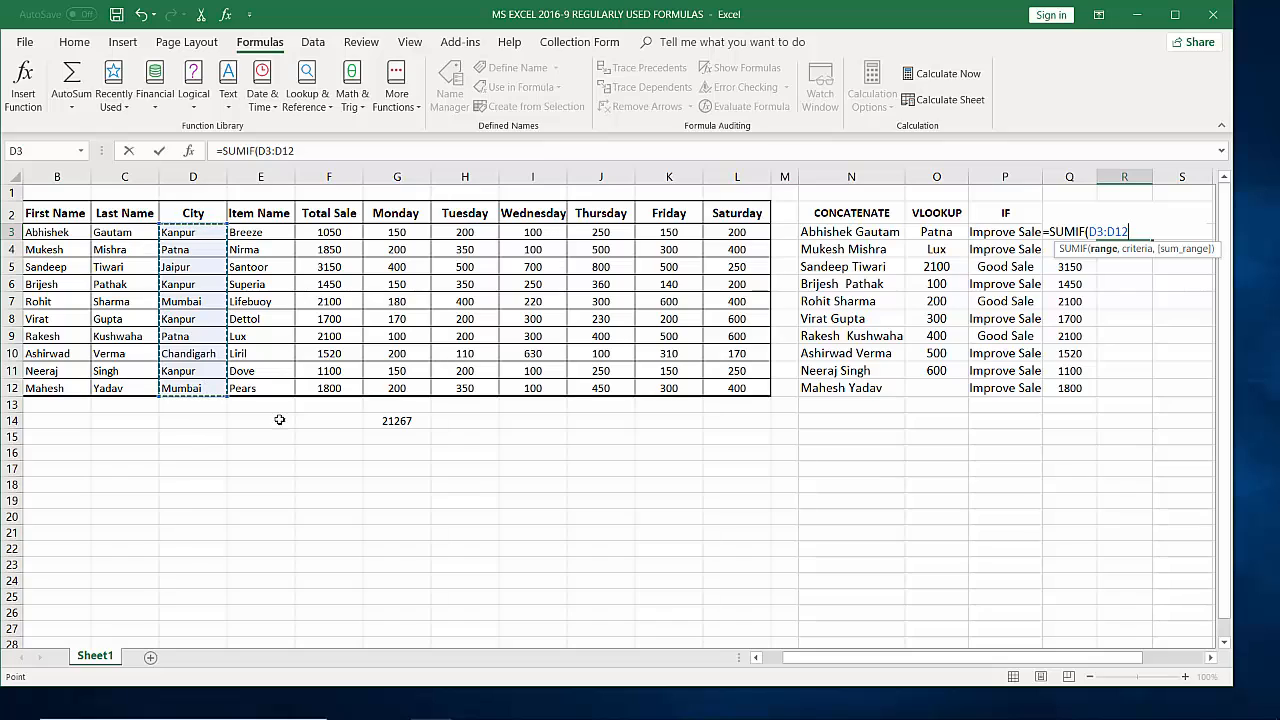
{"action": "type", "text": ","}
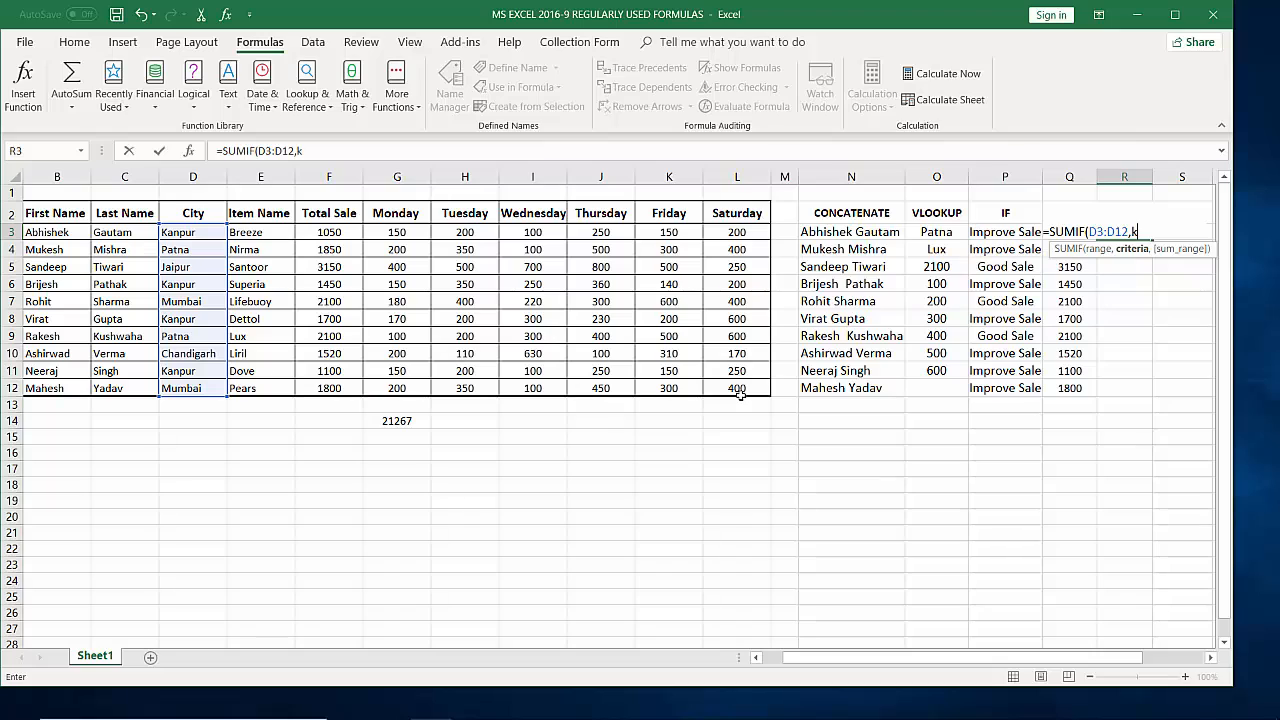
{"action": "type", "text": "Kanpur,"}
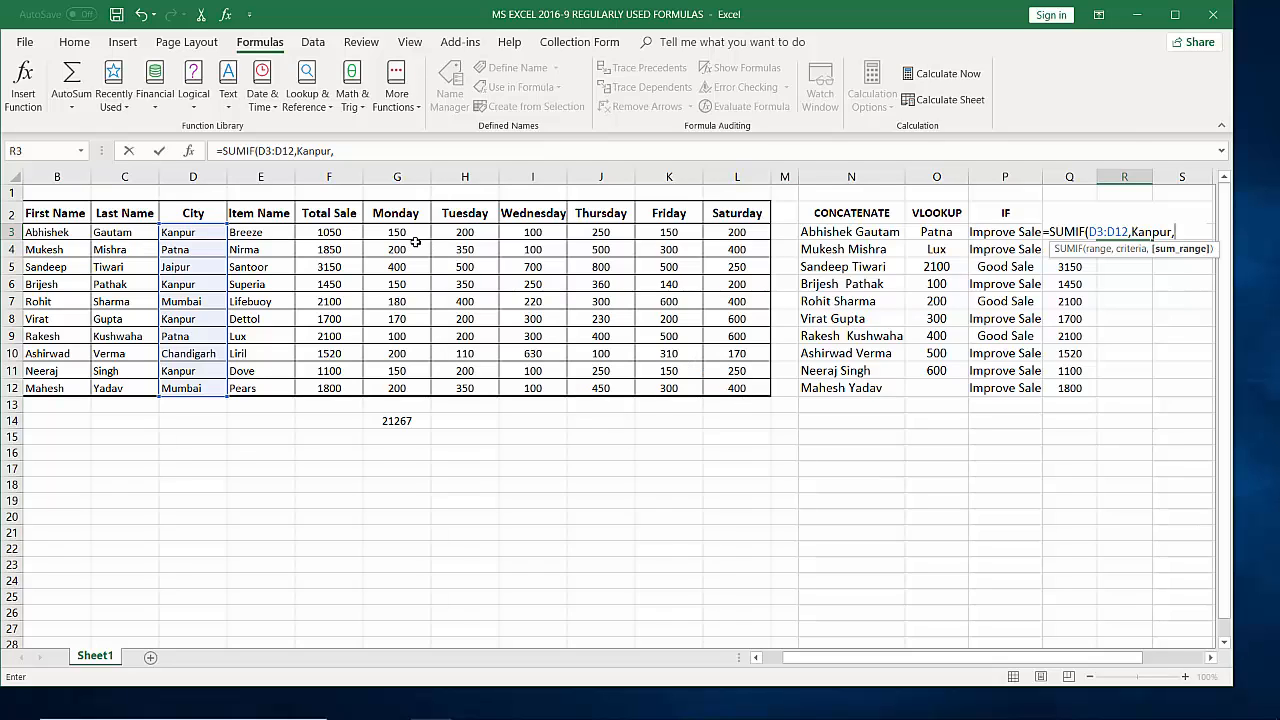
{"action": "mouse_move", "coordinate": [386, 231]}
{"action": "left_mouse_down"}
{"action": "mouse_move", "coordinate": [672, 262]}
{"action": "mouse_move", "coordinate": [705, 348]}
{"action": "mouse_move", "coordinate": [766, 393]}
{"action": "left_mouse_up"}
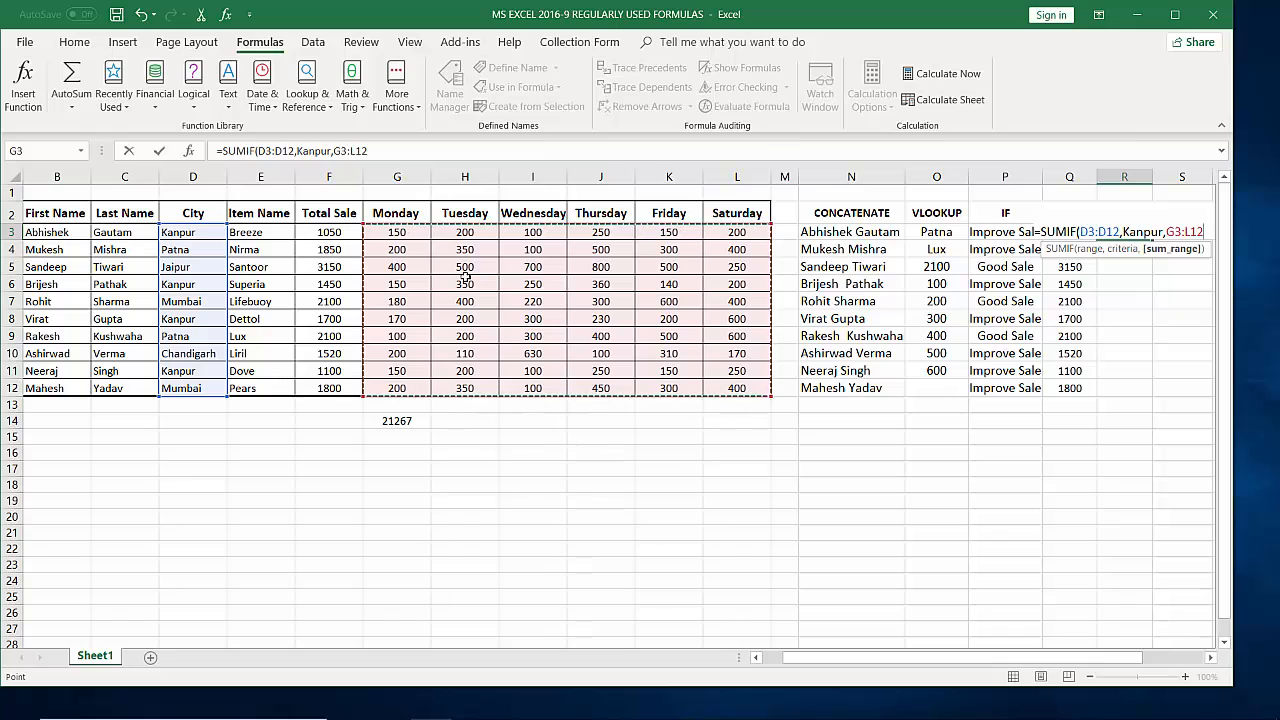
{"action": "type", "text": ")"}
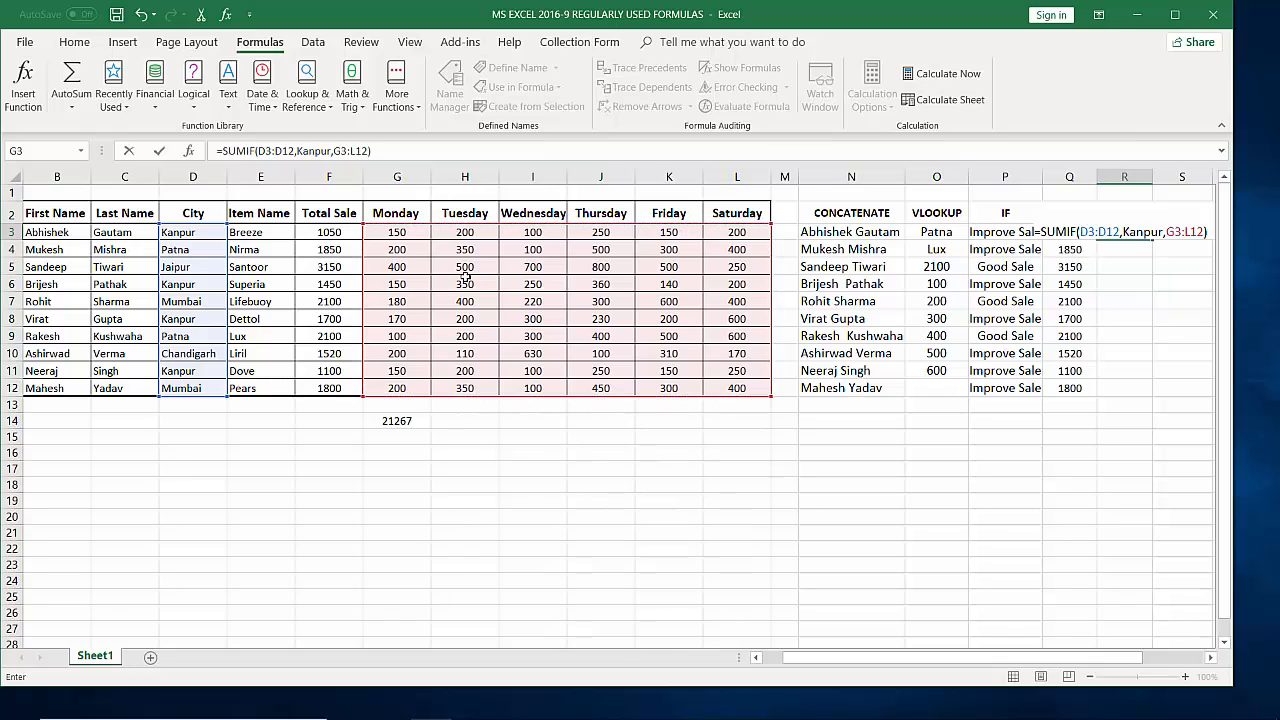
{"action": "key", "text": "Return"}
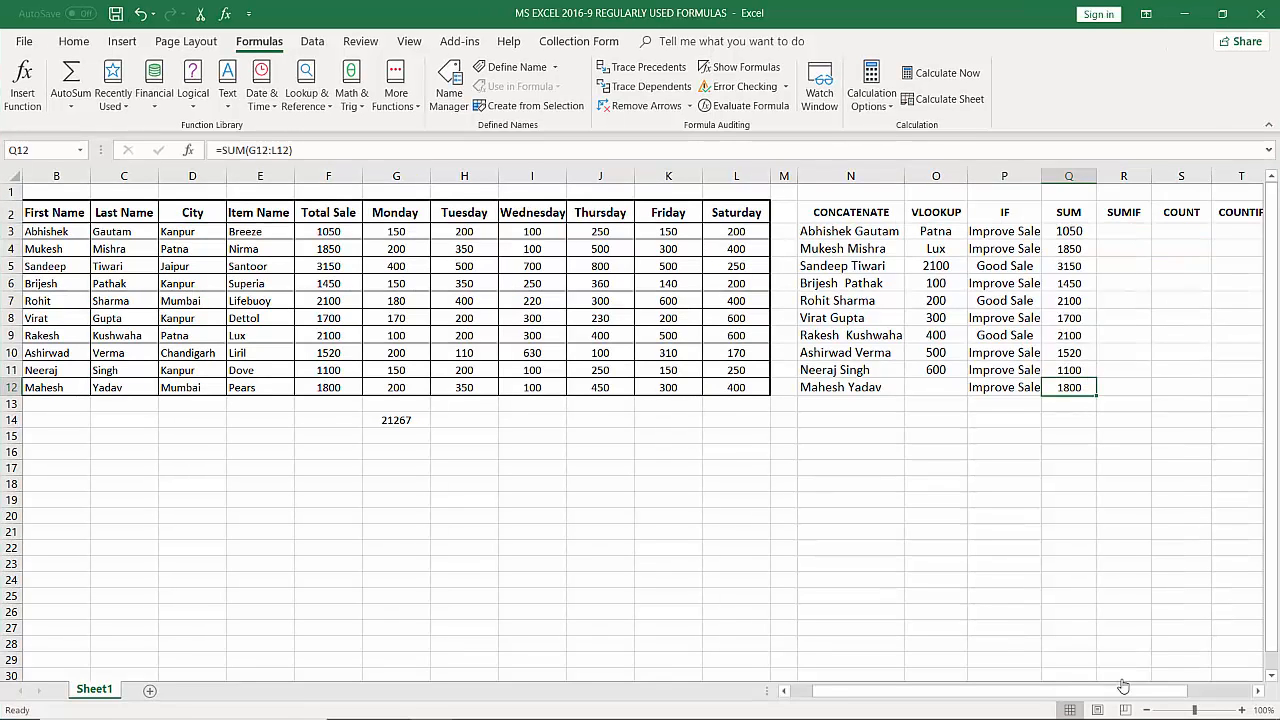
Sum the Saturday sales for Kanpur in R3 with the formula =SUMIF(D3:D12,D3,L3:L12)
{"action": "left_click", "coordinate": [1133, 231]}
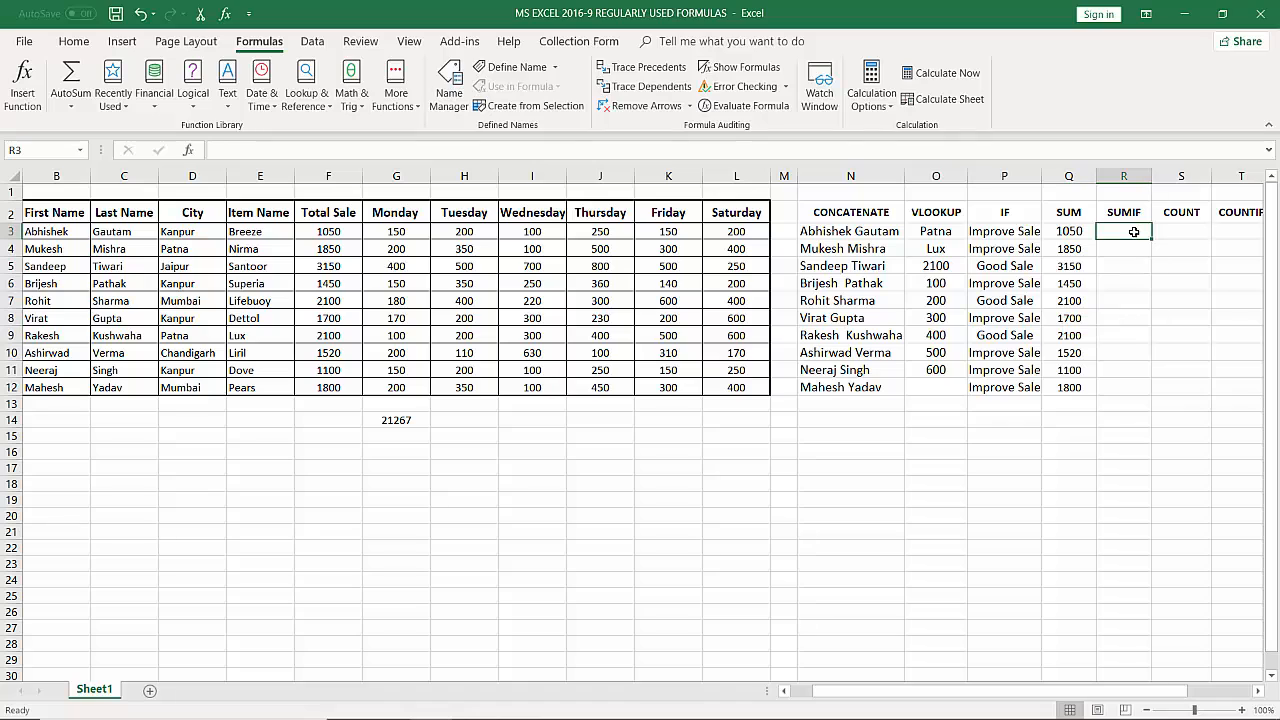
{"action": "type", "text": "="}
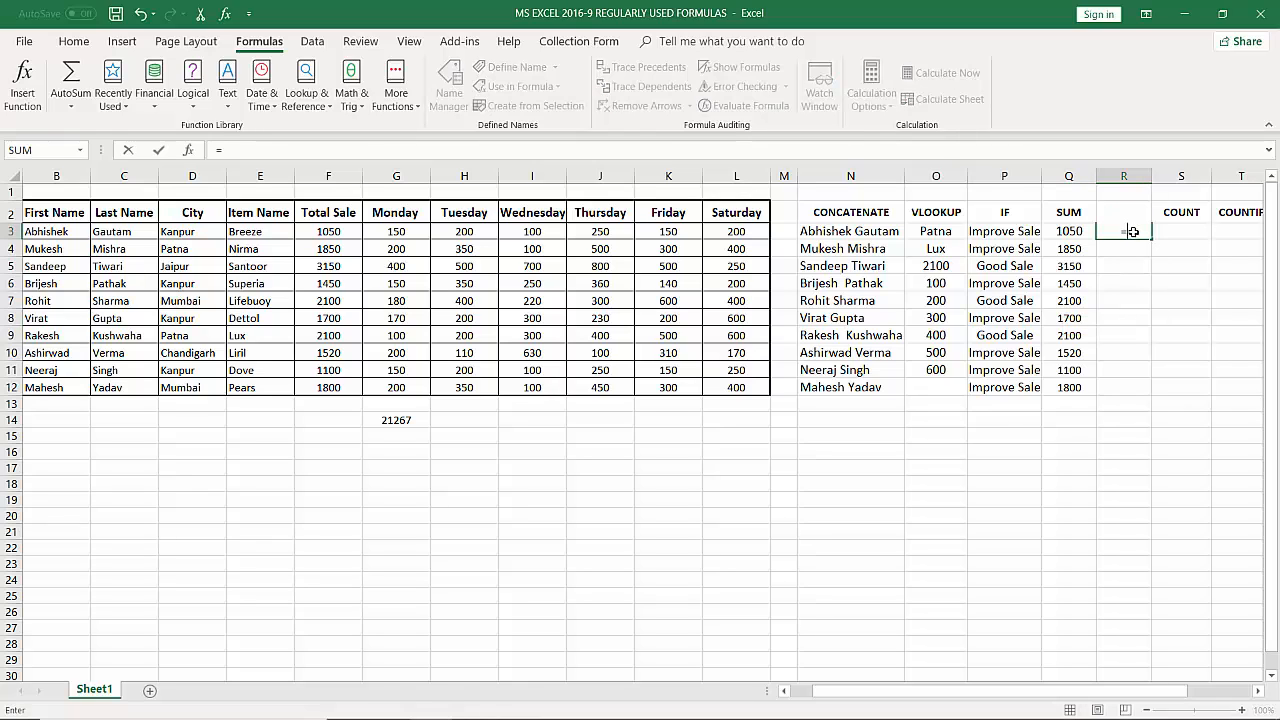
{"action": "type", "text": "SUM"}
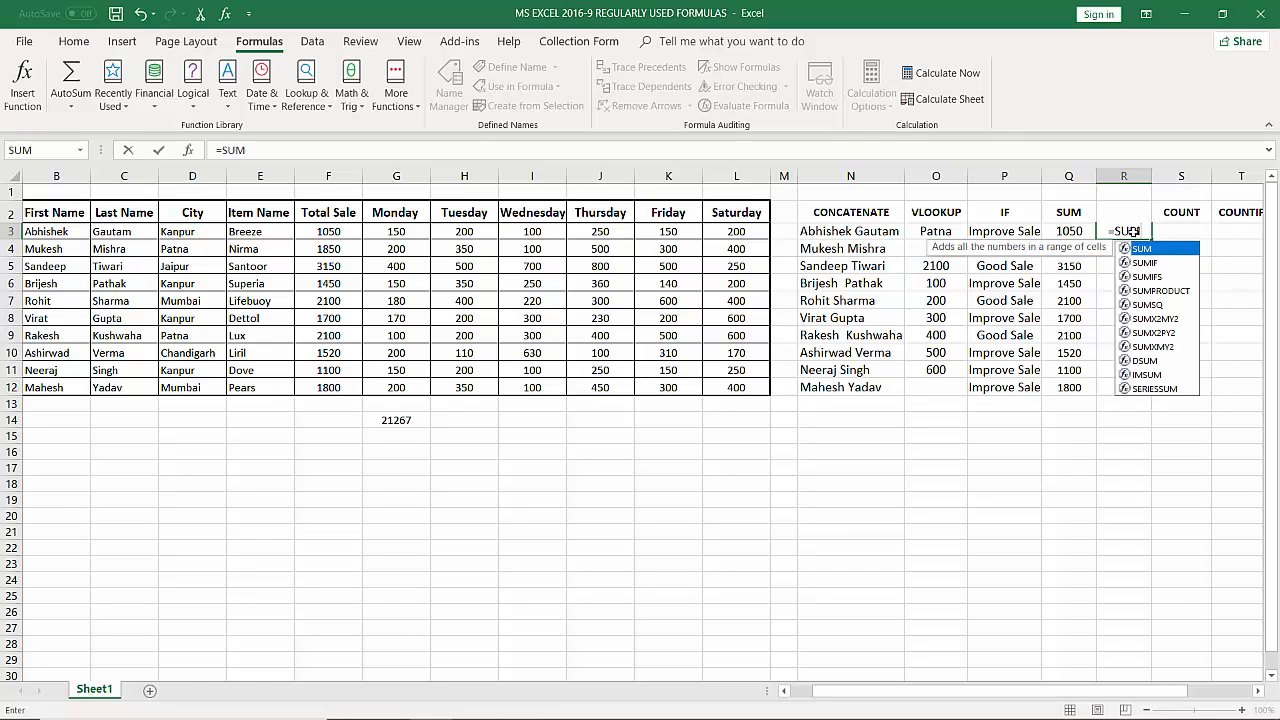
{"action": "type", "text": "IF"}
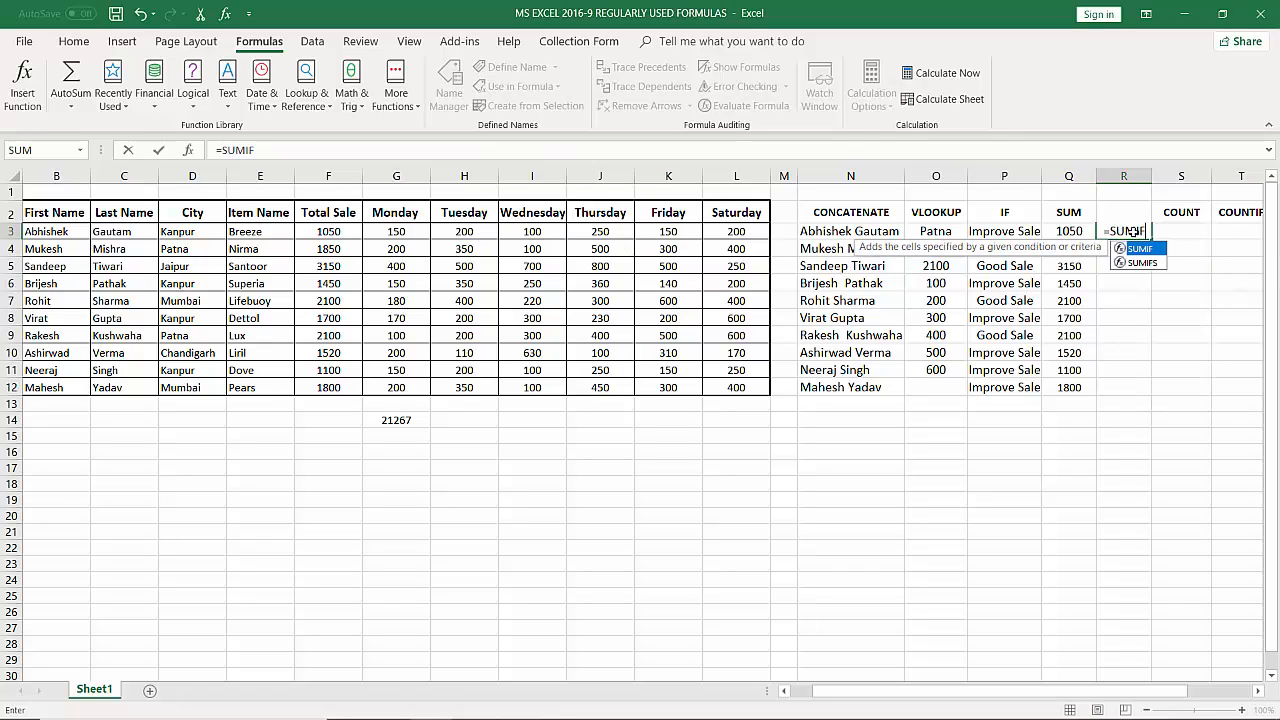
{"action": "type", "text": "("}
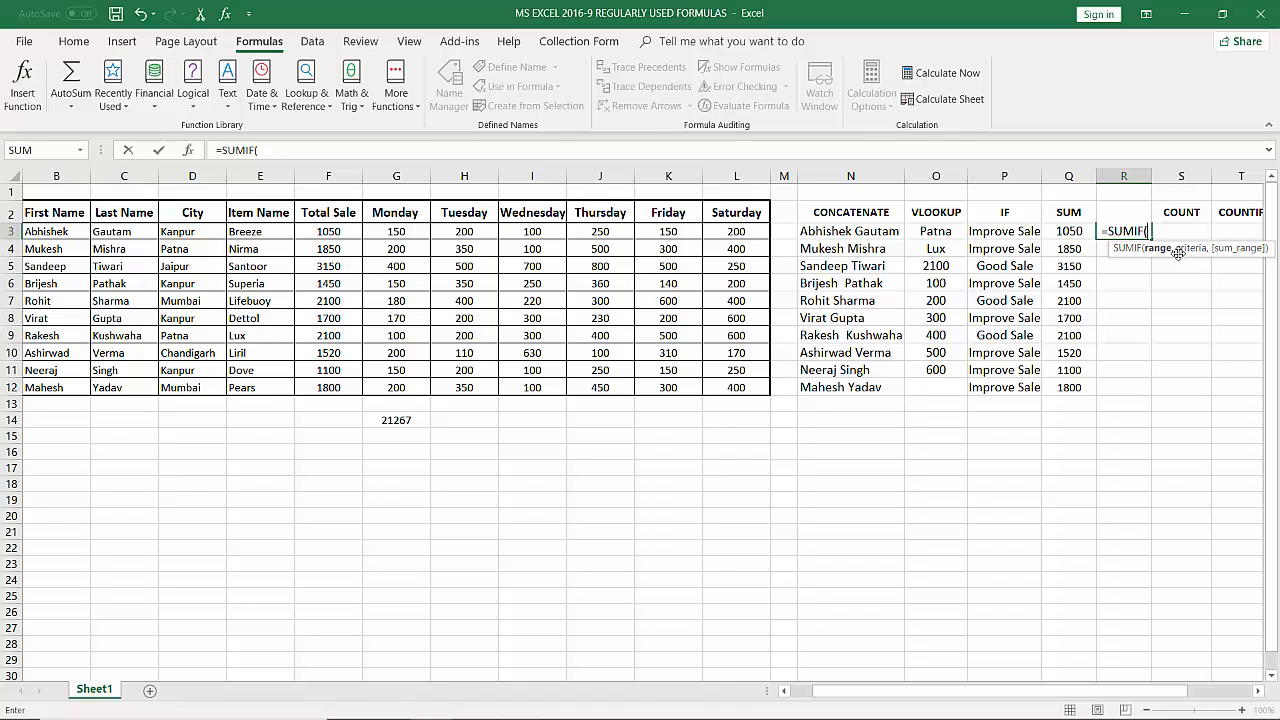
{"action": "left_click", "coordinate": [209, 232]}
{"action": "left_click_drag", "start_coordinate": [209, 232], "coordinate": [203, 389]}
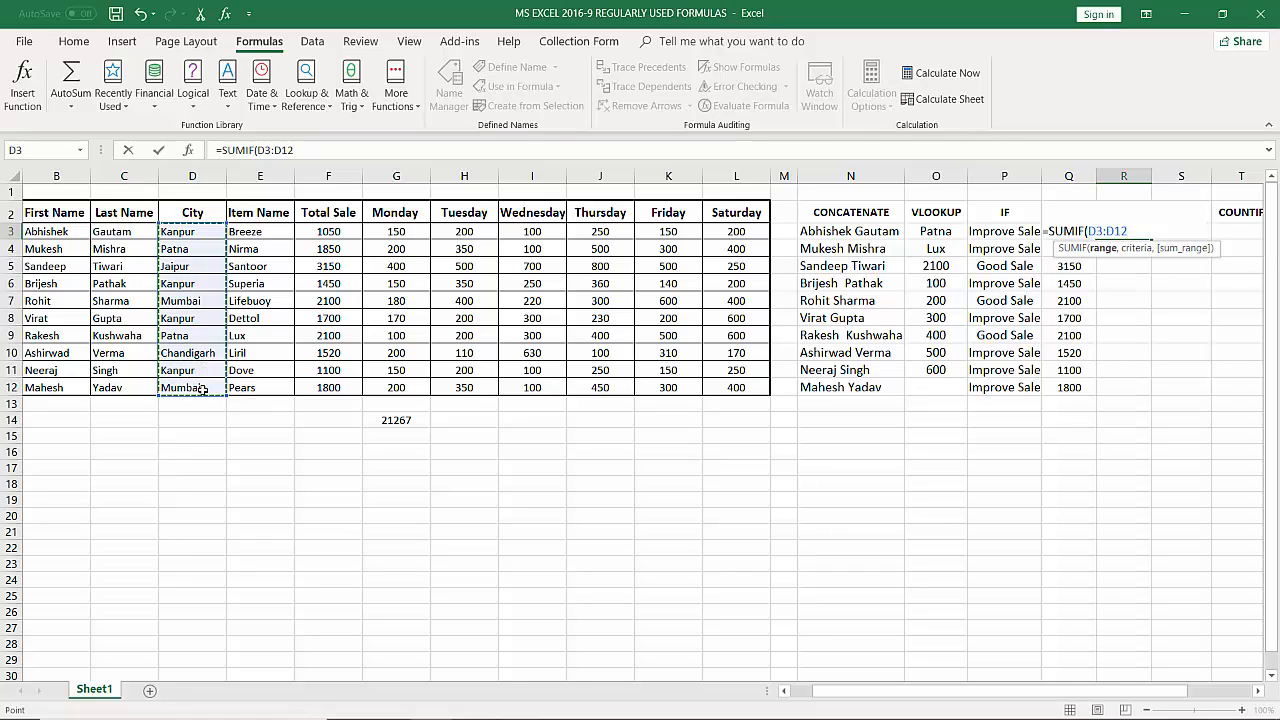
{"action": "type", "text": ","}
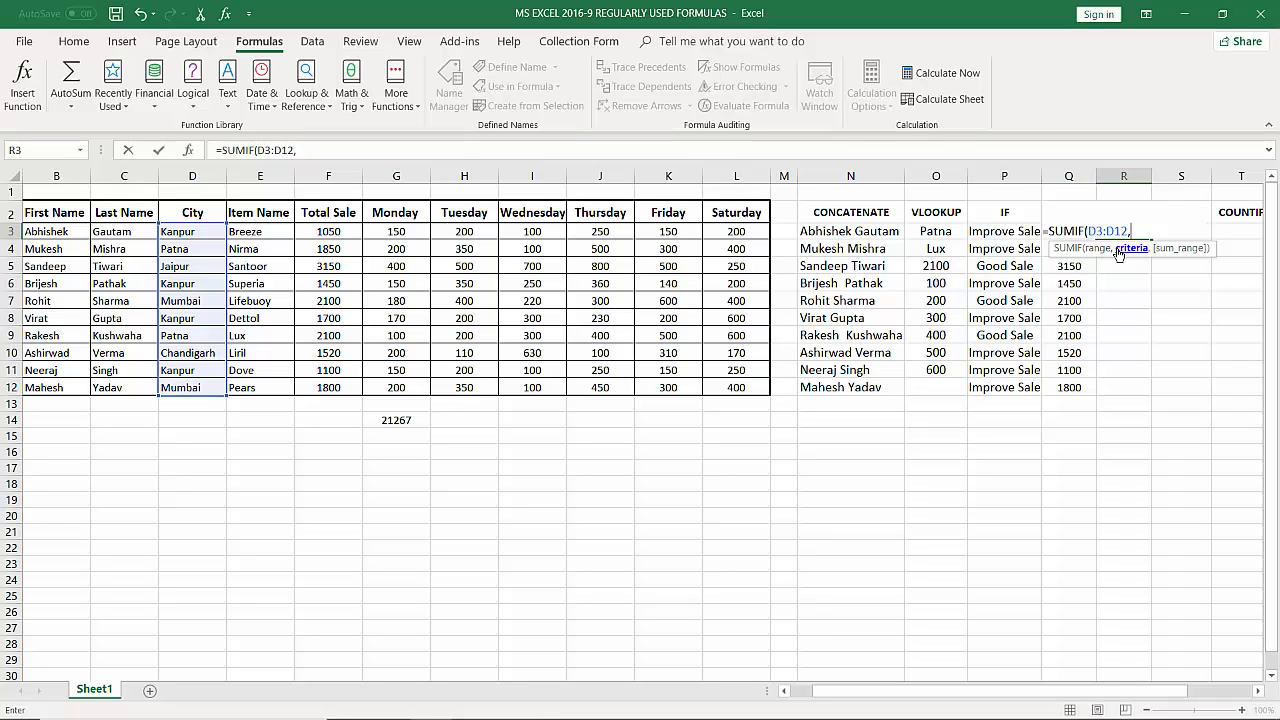
{"action": "left_click", "coordinate": [200, 235]}
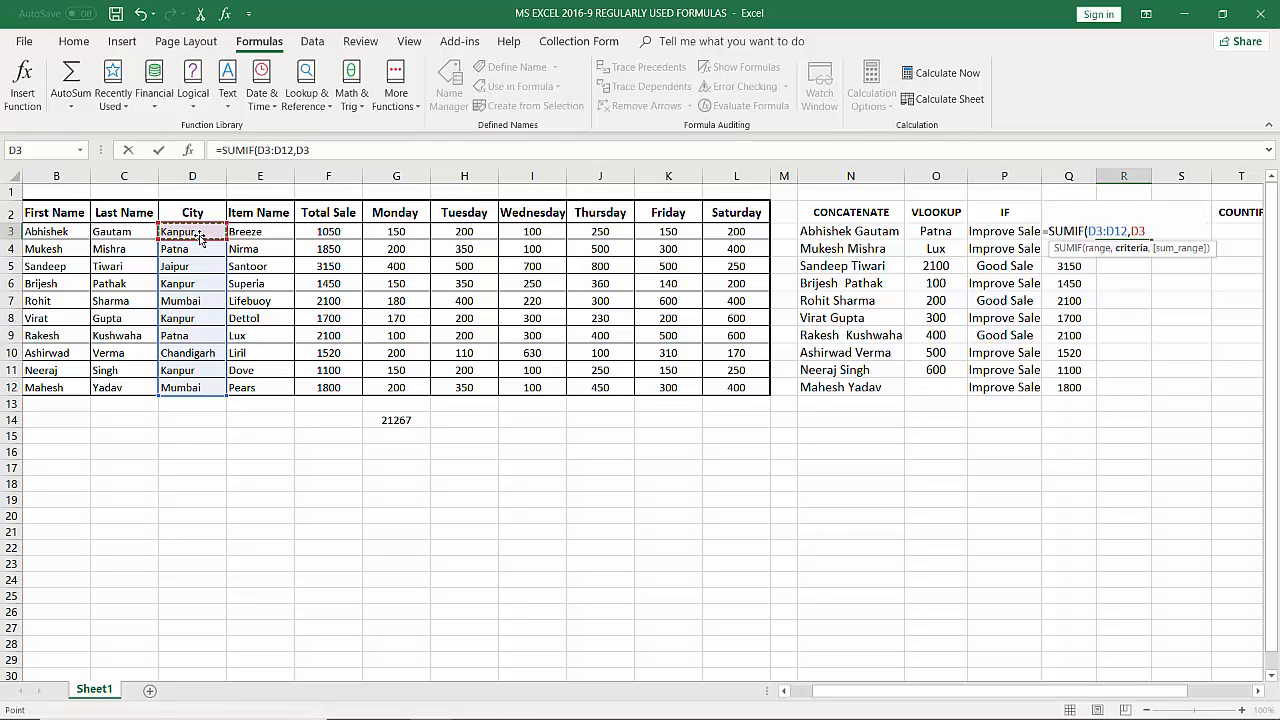
{"action": "type", "text": ","}
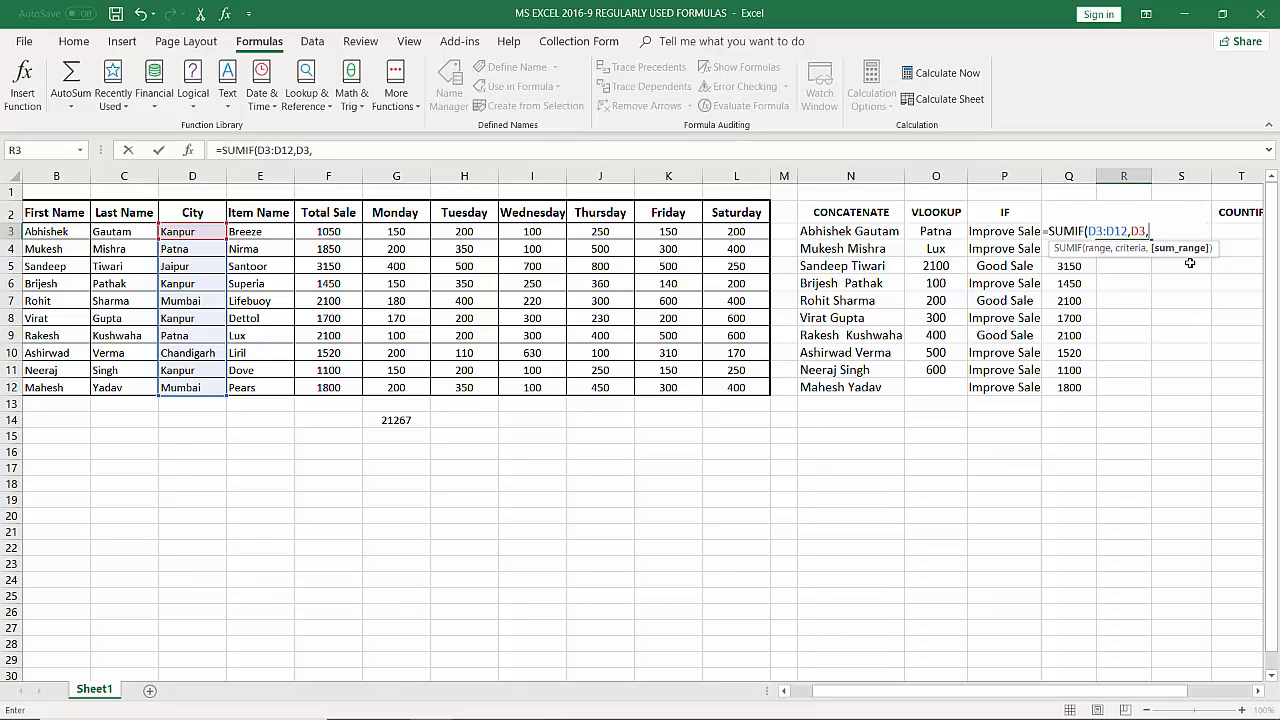
{"action": "left_click", "coordinate": [736, 230]}
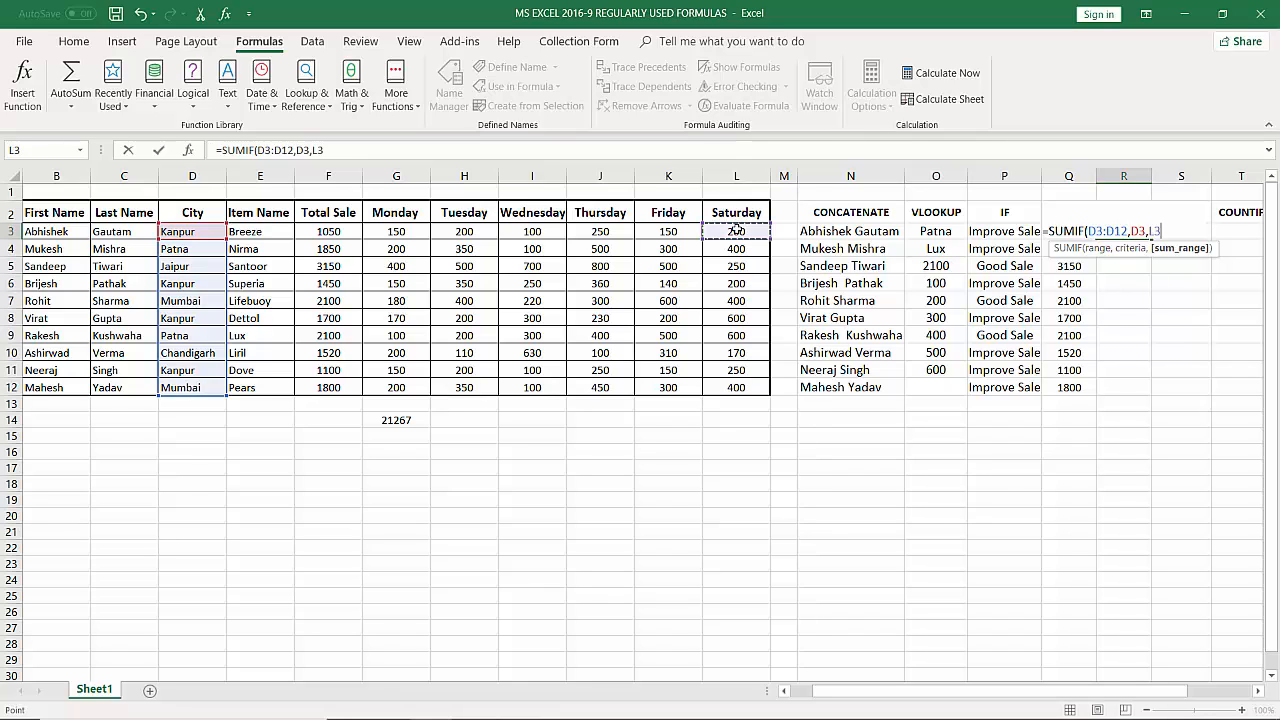
{"action": "left_click_drag", "start_coordinate": [736, 230], "coordinate": [741, 392]}
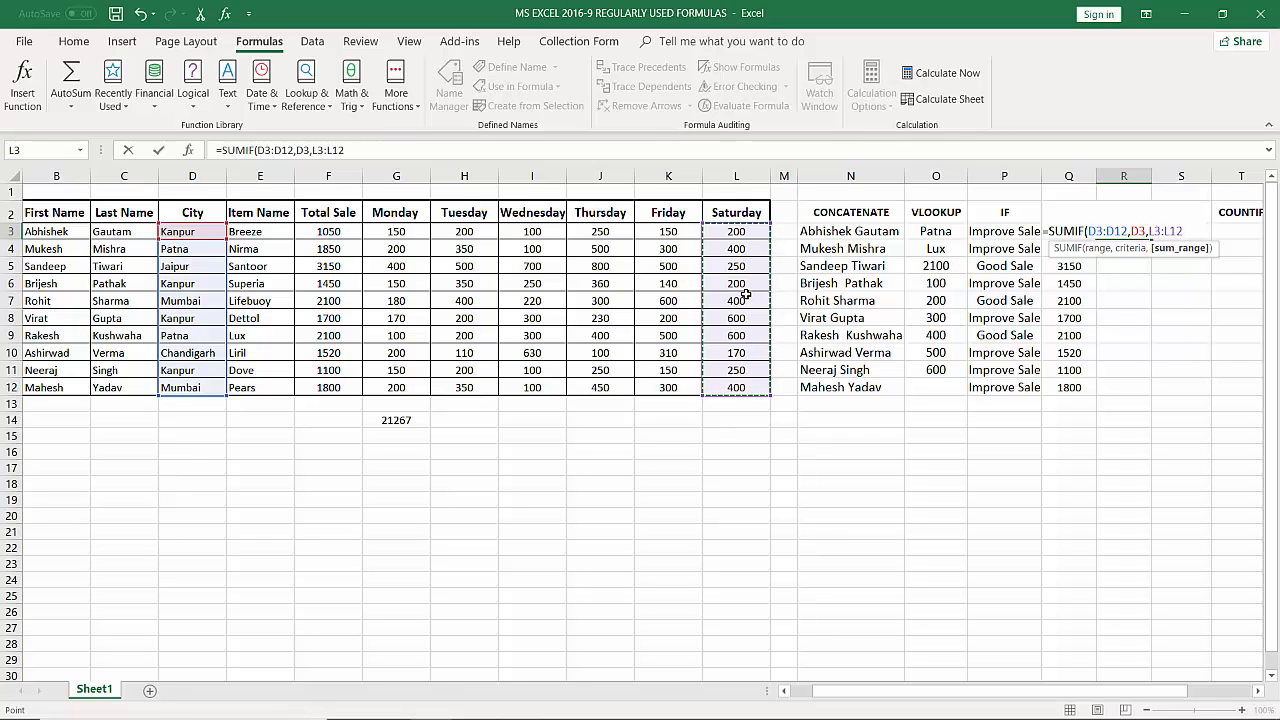
{"action": "type", "text": ")"}
{"action": "key", "text": "Return"}
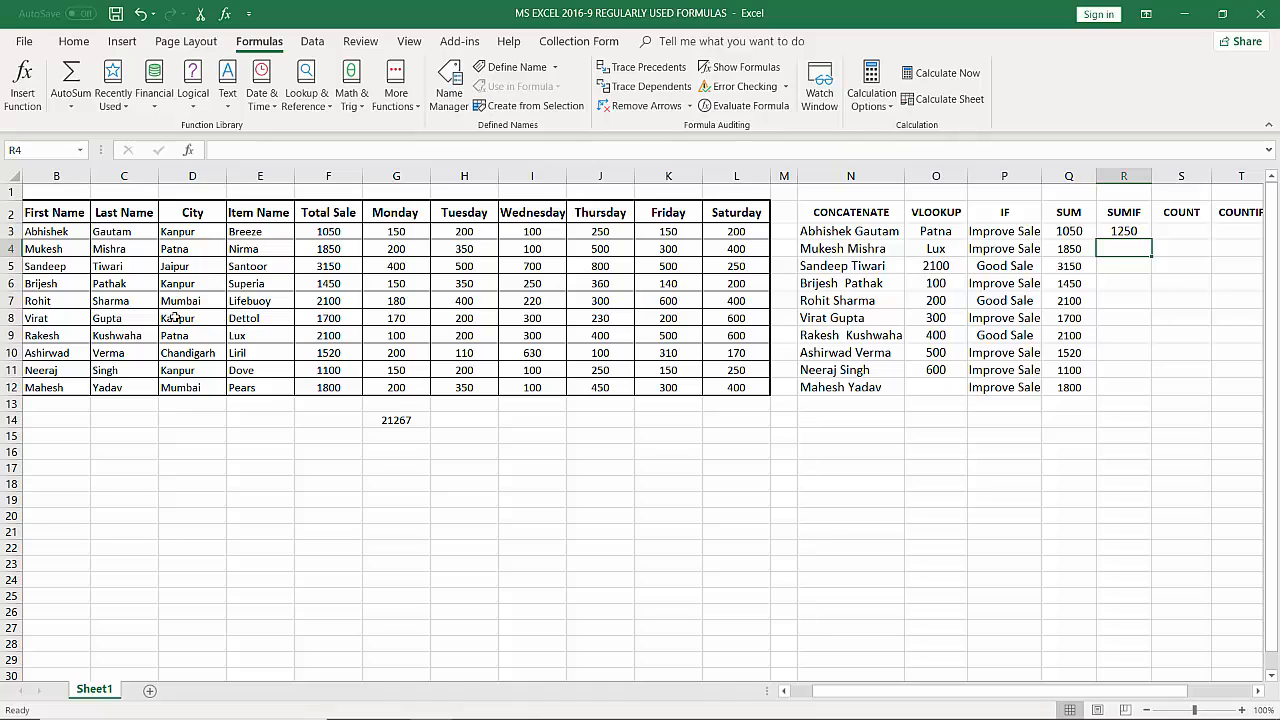
Check the SUMIF formula in R3 against the Saturday sales of the Kanpur rows in L3, L6 and L8
{"action": "left_click", "coordinate": [1130, 231]}
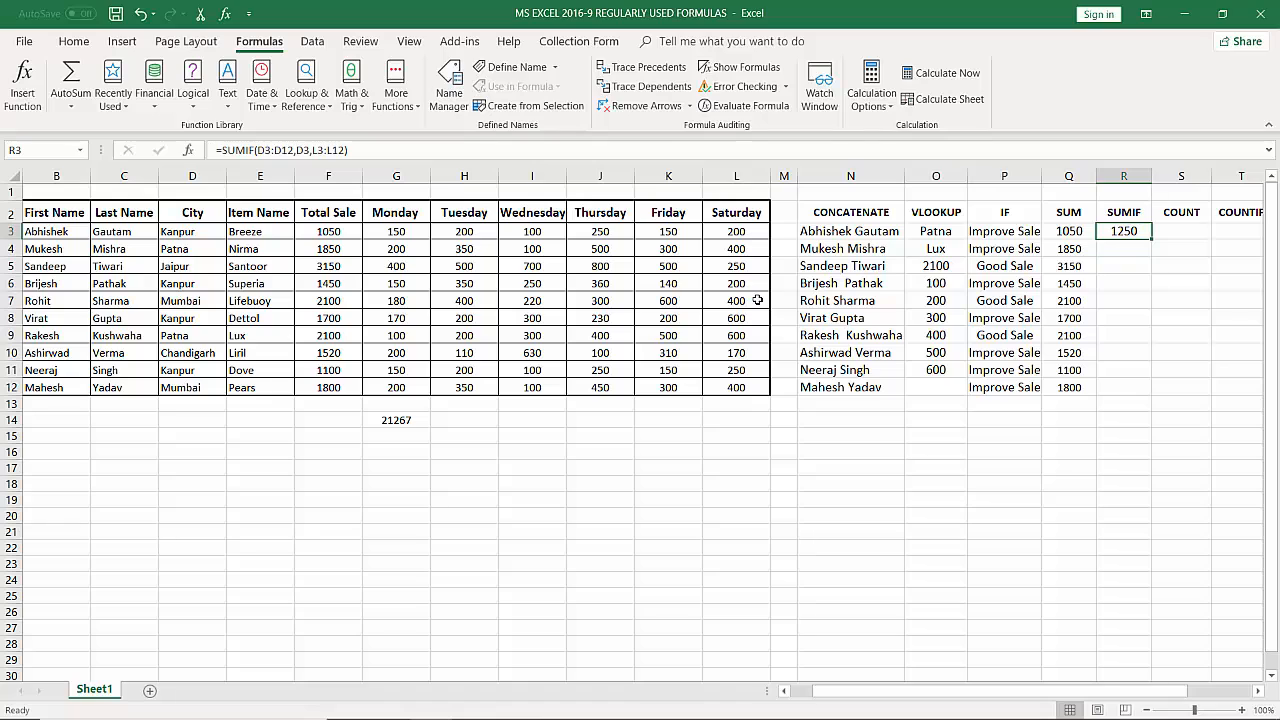
{"action": "left_click", "coordinate": [735, 231]}
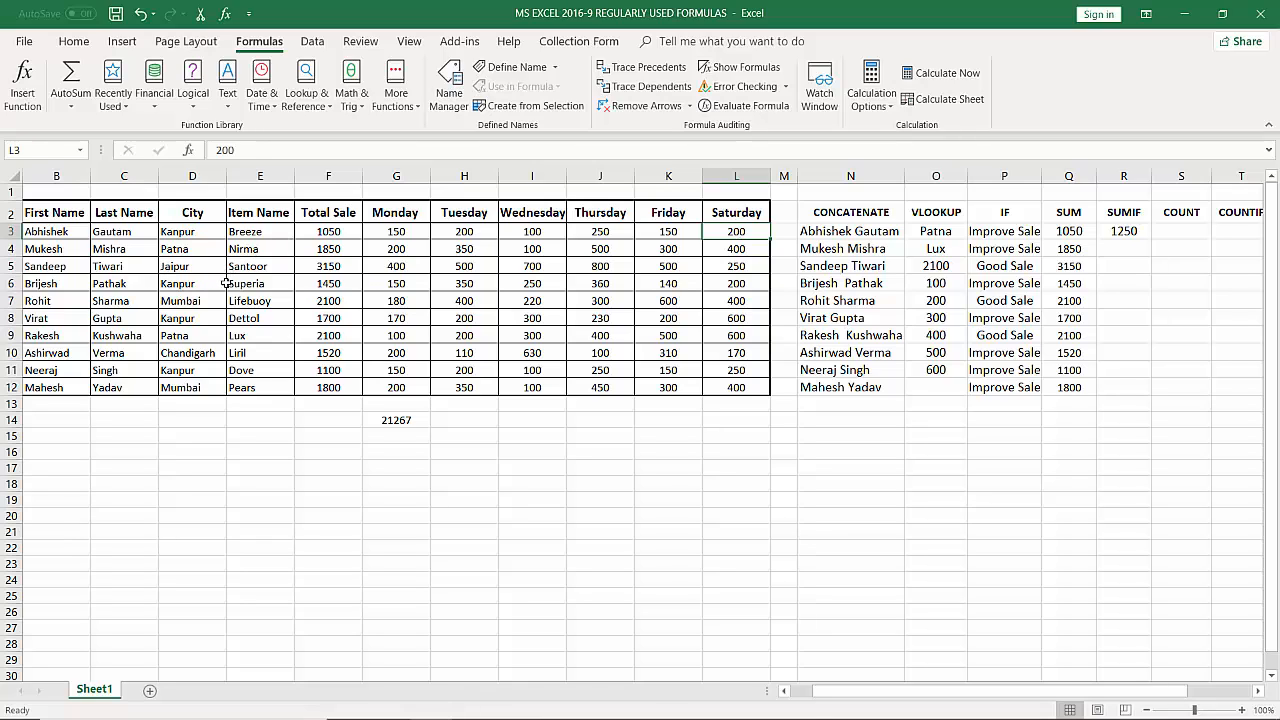
{"action": "left_click", "coordinate": [743, 288]}
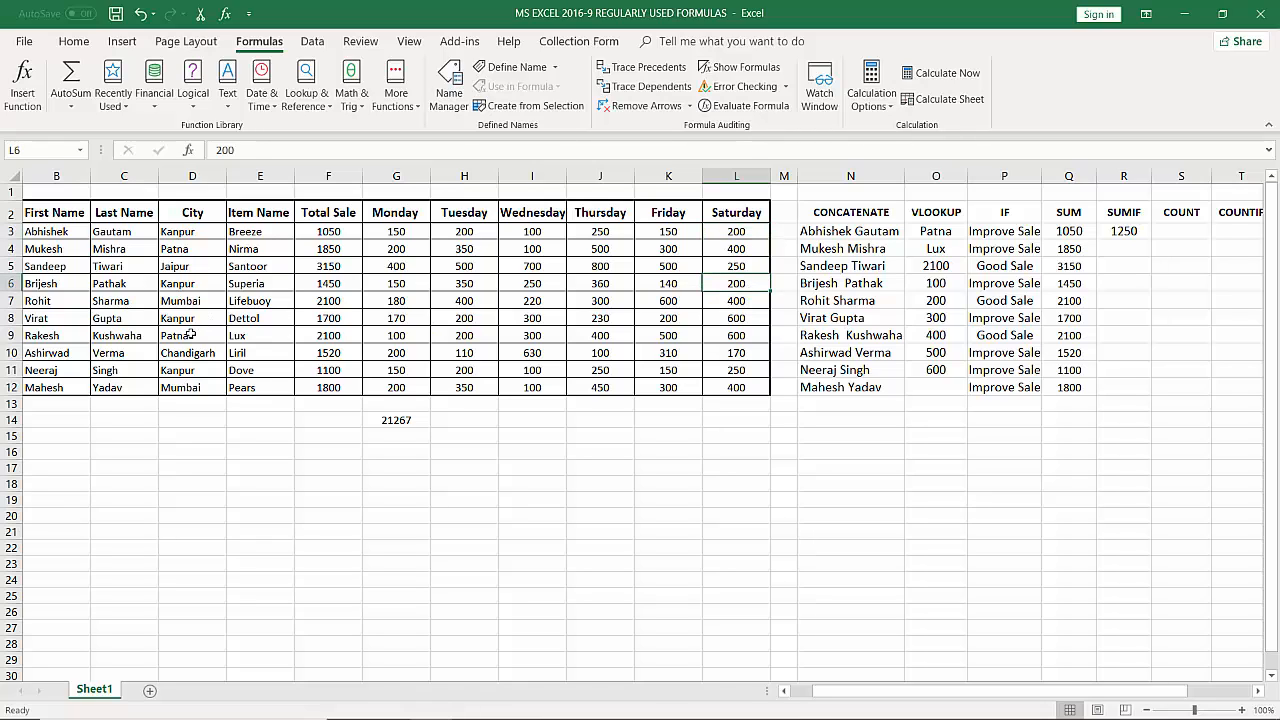
{"action": "left_click", "coordinate": [740, 322]}
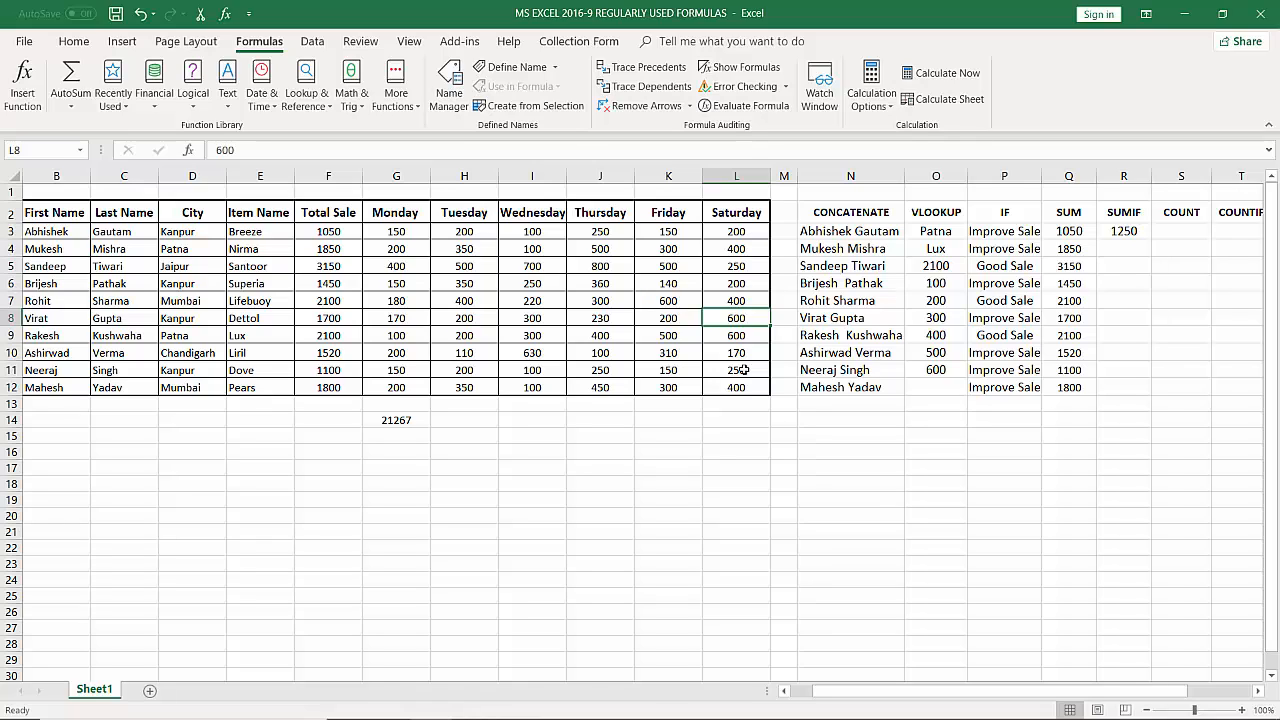
{"action": "left_click", "coordinate": [737, 231]}
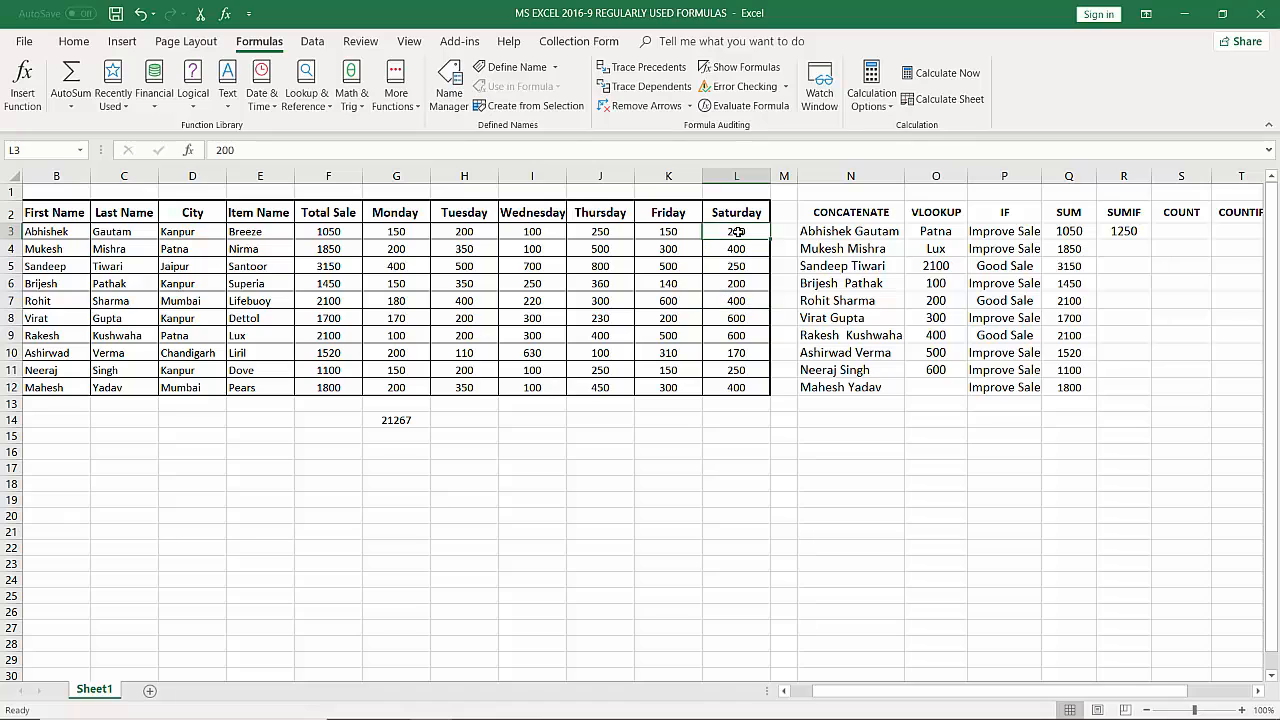
{"action": "key", "text": "ctrl+c"}
{"action": "left_click", "coordinate": [739, 285]}
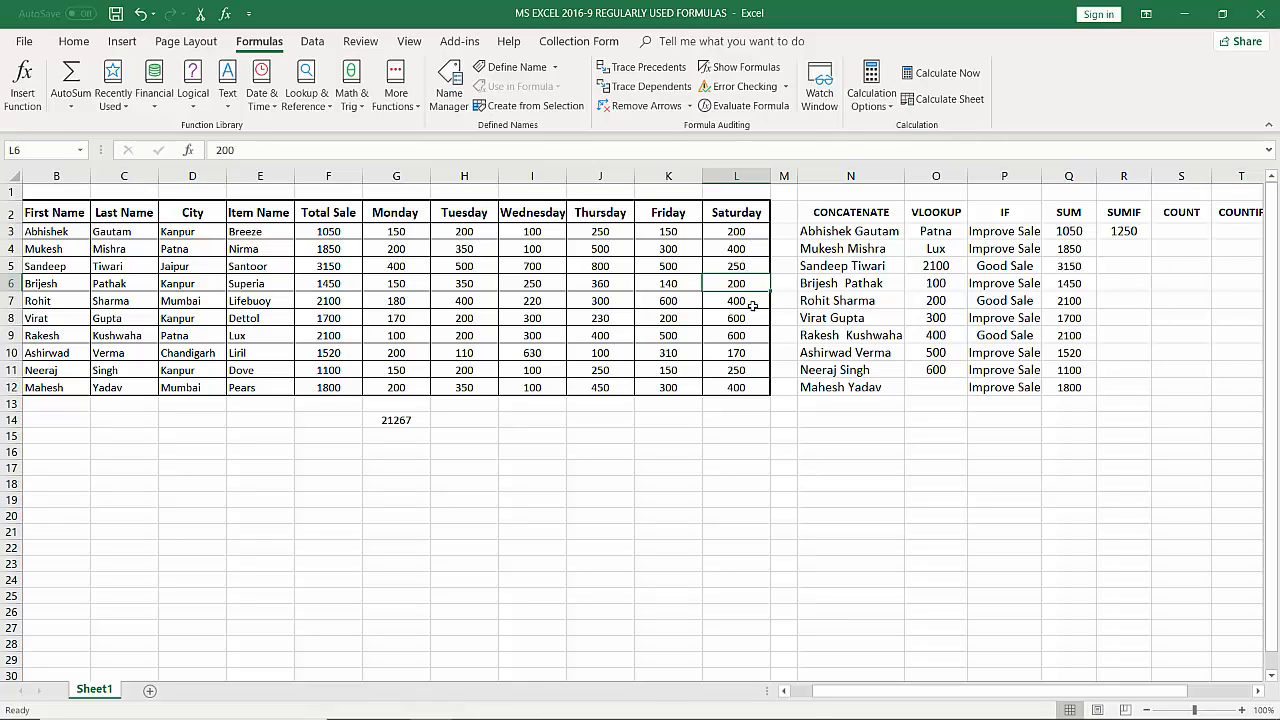
{"action": "left_click", "coordinate": [741, 320]}
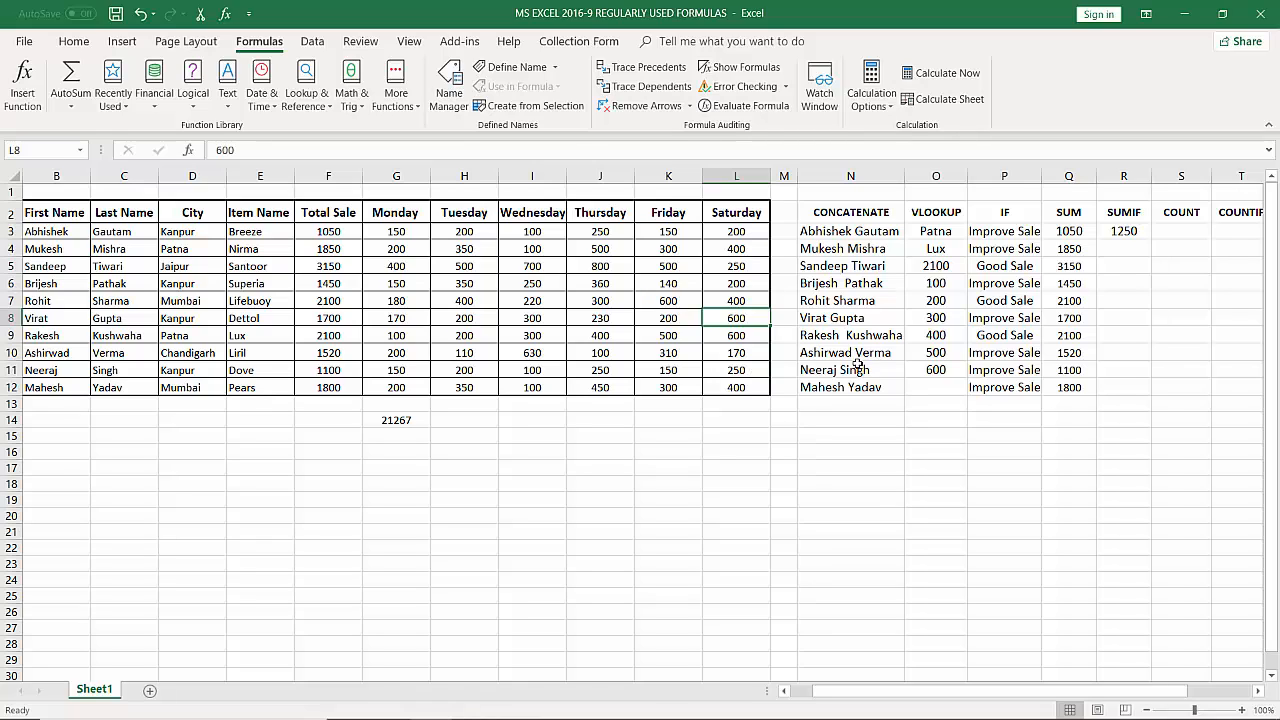
Change the criteria of the SUMIF formula in R3 to D4 so that it sums the sales for Patna
{"action": "left_click", "coordinate": [1143, 236]}
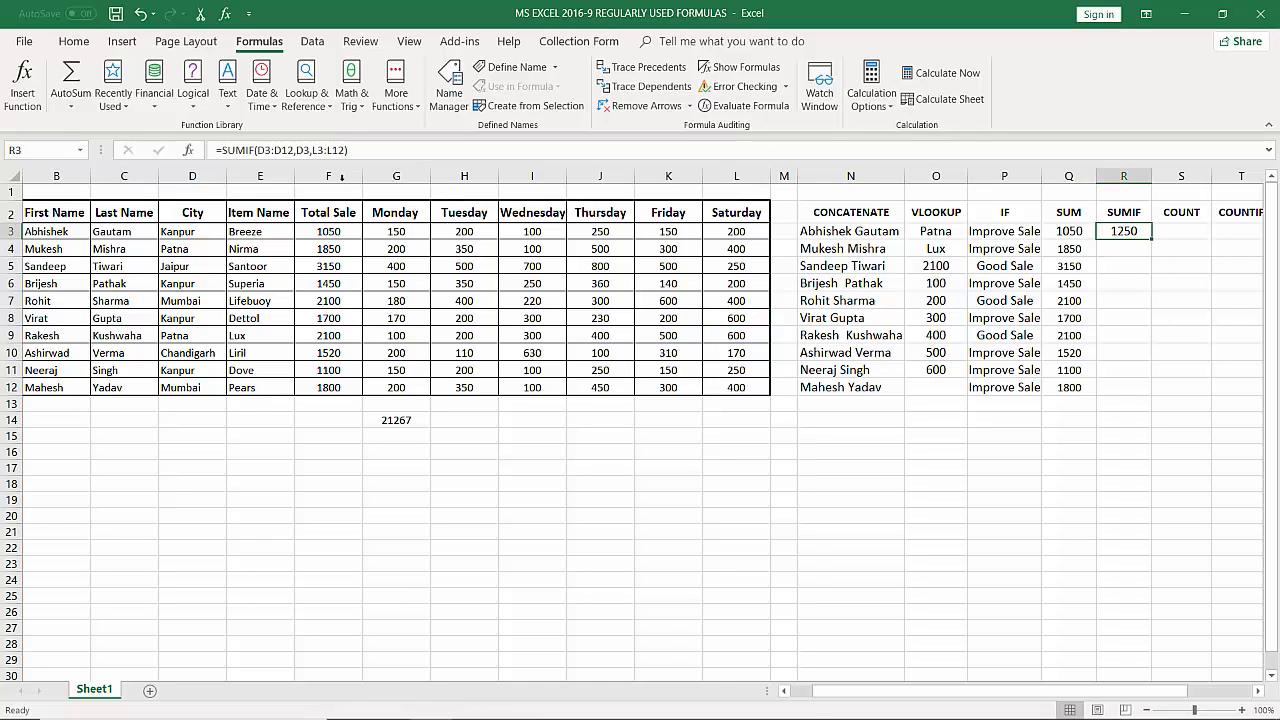
{"action": "double_click", "coordinate": [304, 149]}
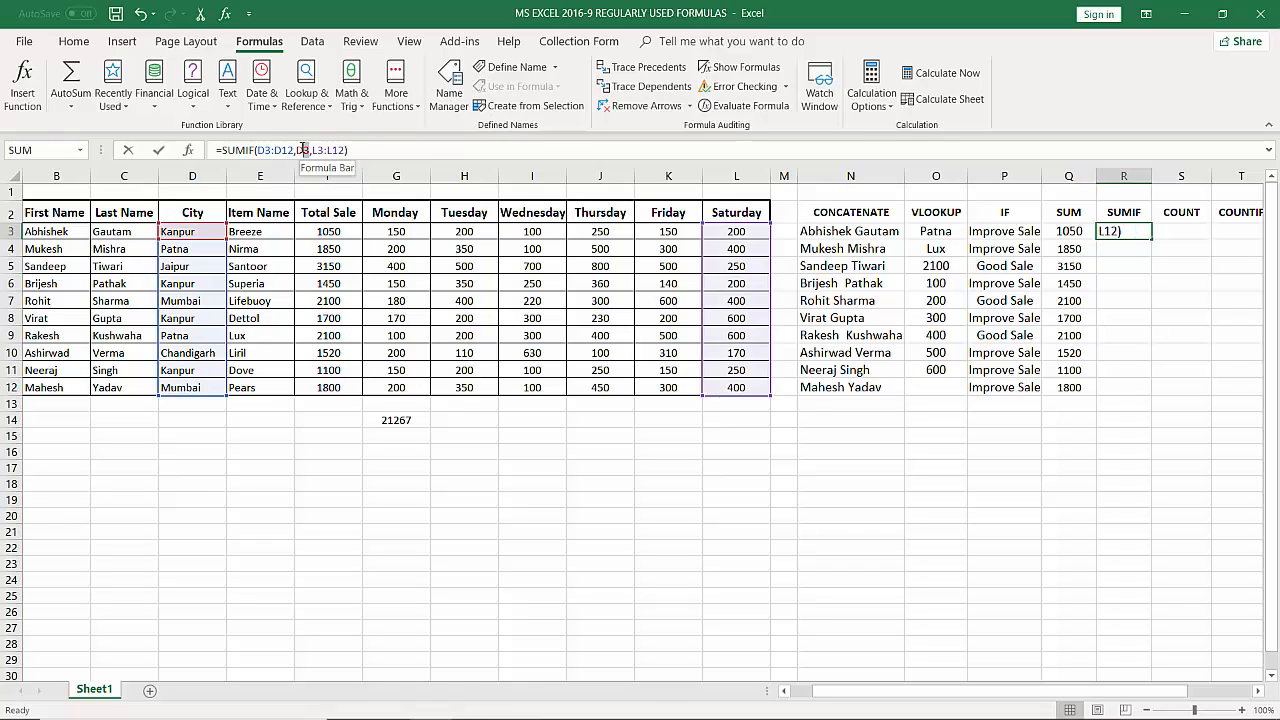
{"action": "left_click", "coordinate": [198, 252]}
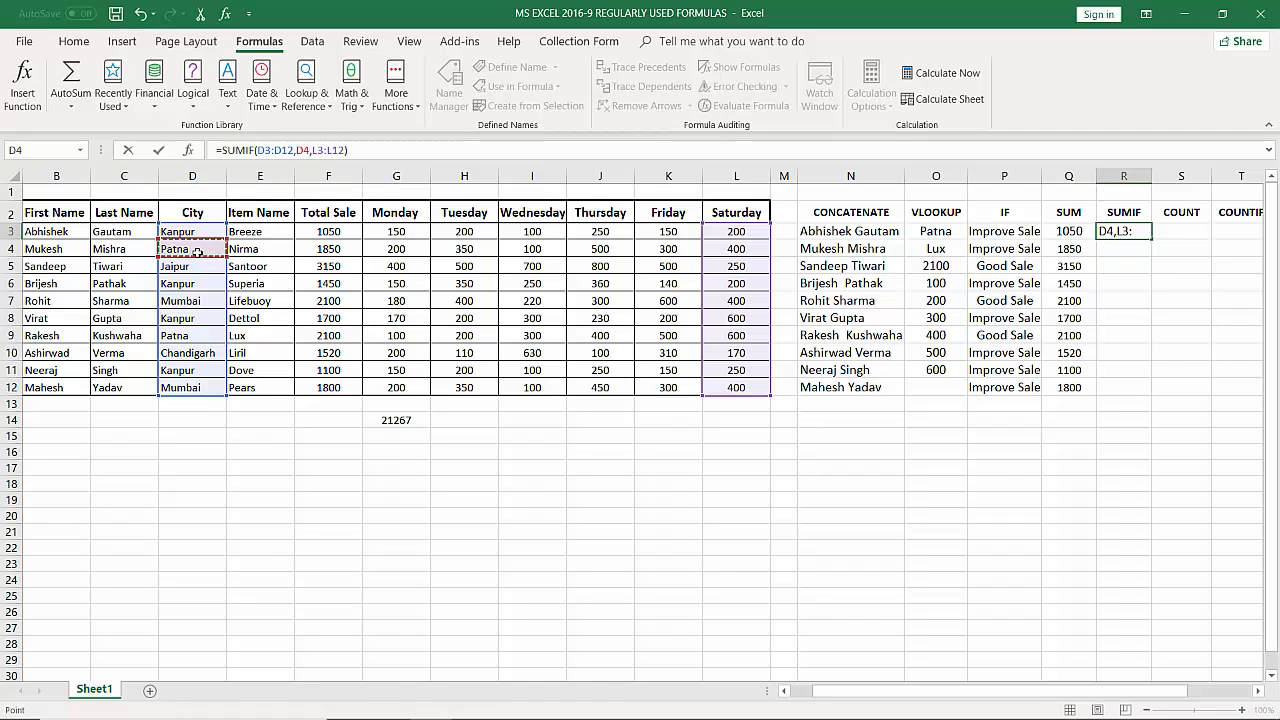
{"action": "key", "text": "Return"}
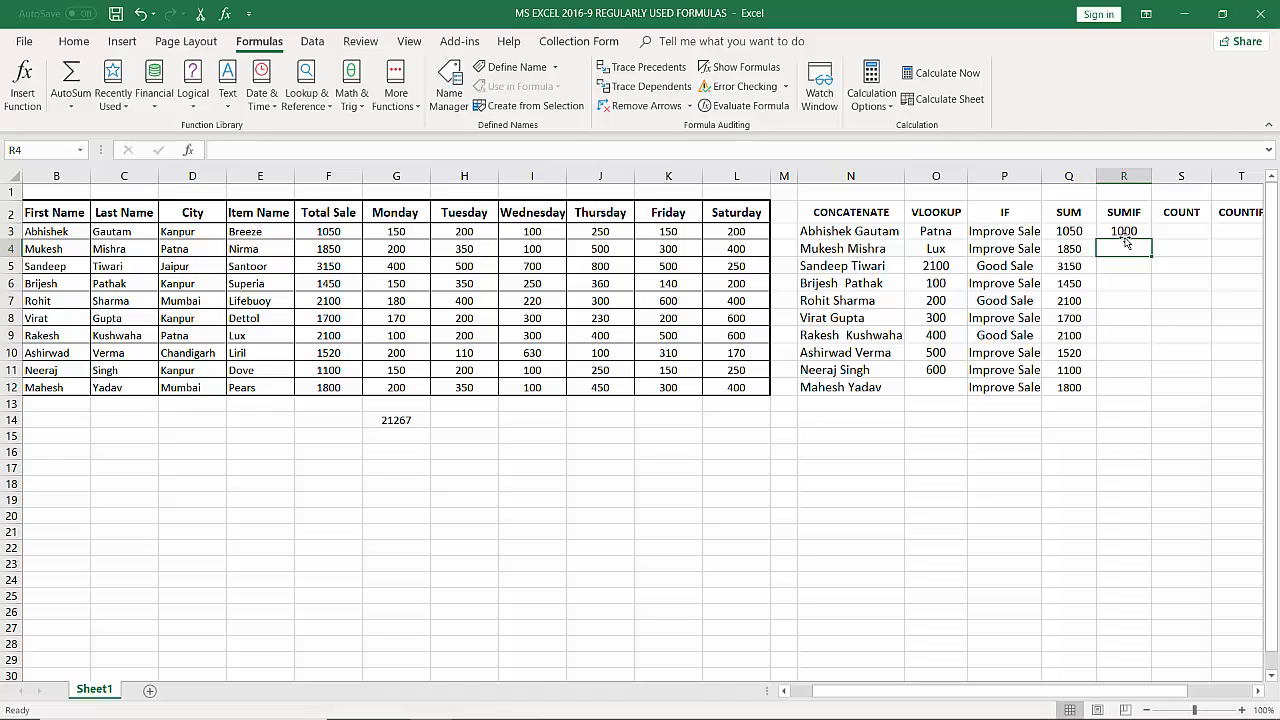
Make the Saturday sales of the two Patna rows, L4 and L9, bold
{"action": "left_click", "coordinate": [747, 249]}
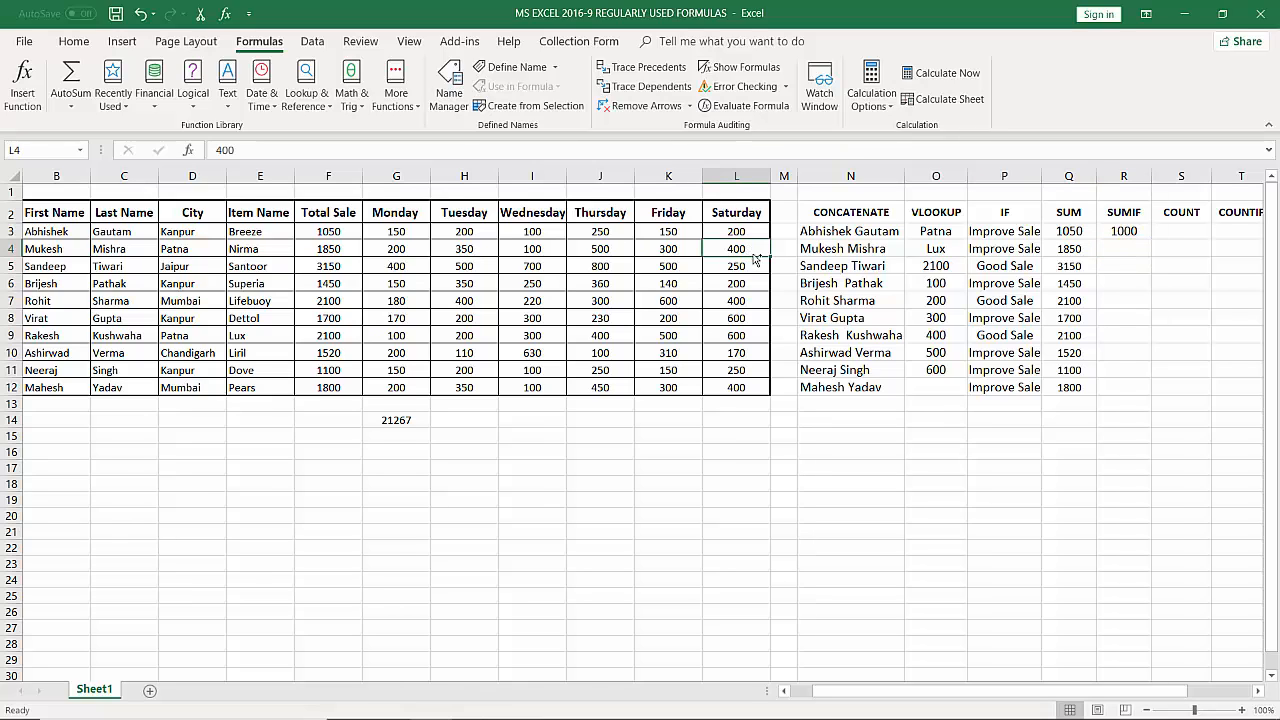
{"action": "key", "text": "ctrl+b"}
{"action": "left_click", "coordinate": [731, 340]}
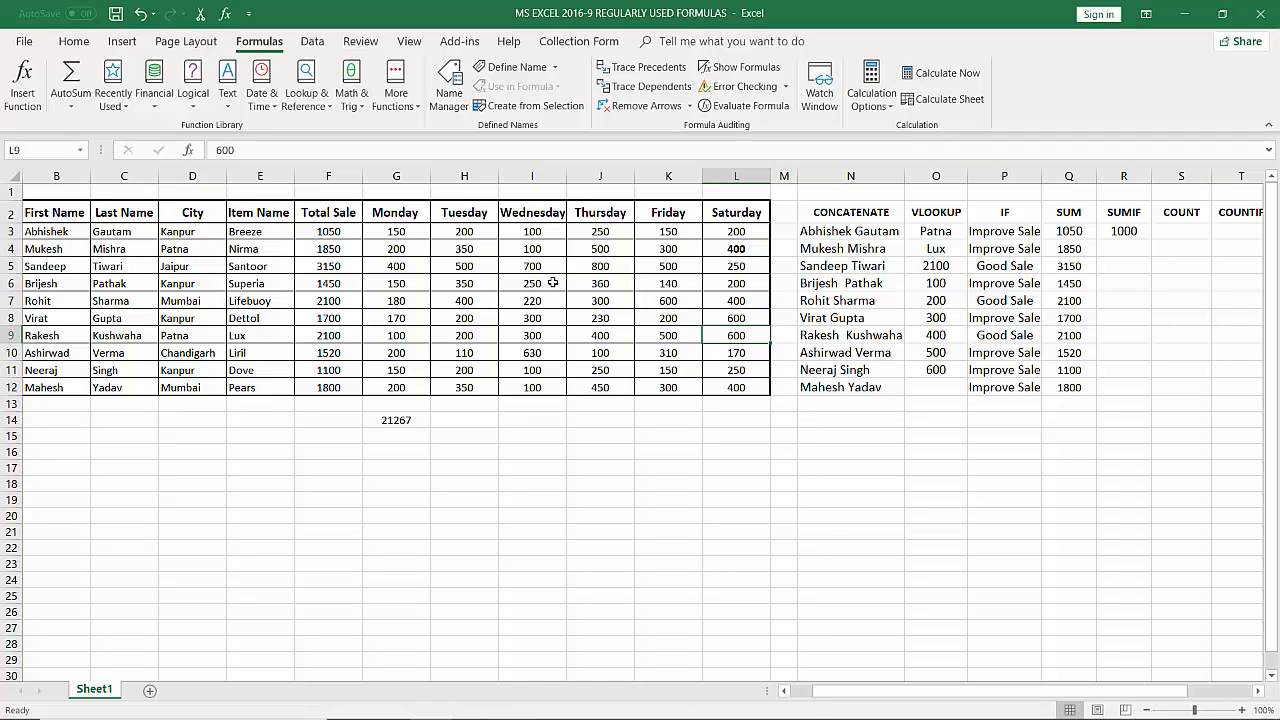
{"action": "key", "text": "ctrl+b"}
Change the sum range of the SUMIF formula in R3 to the Wednesday sales in I3:I12
{"action": "left_click", "coordinate": [1140, 231]}
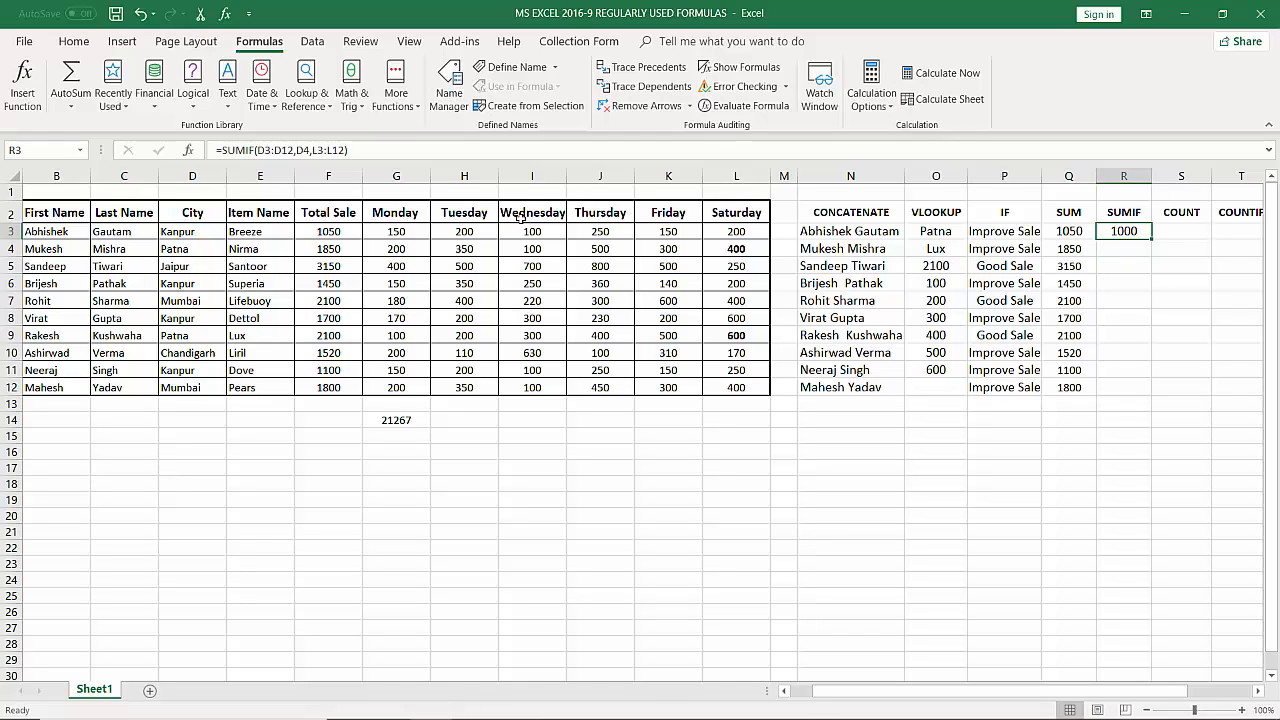
{"action": "double_click", "coordinate": [313, 150]}
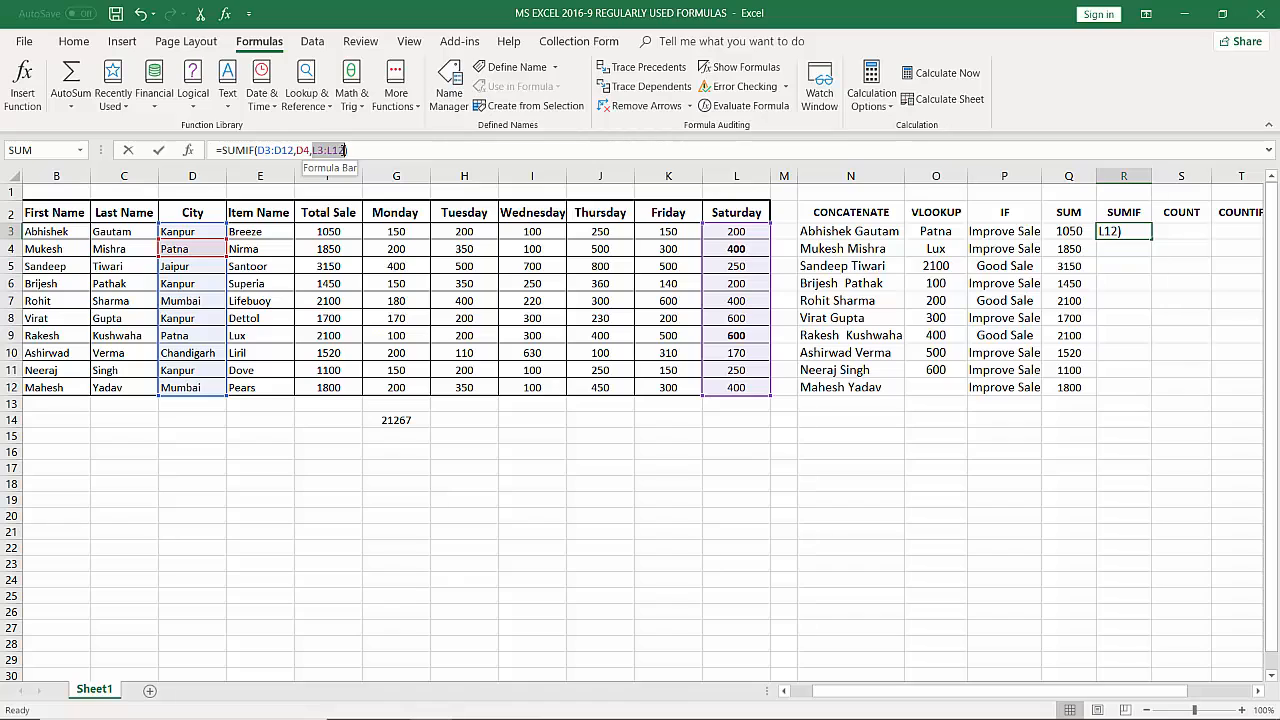
{"action": "left_click", "coordinate": [341, 150]}
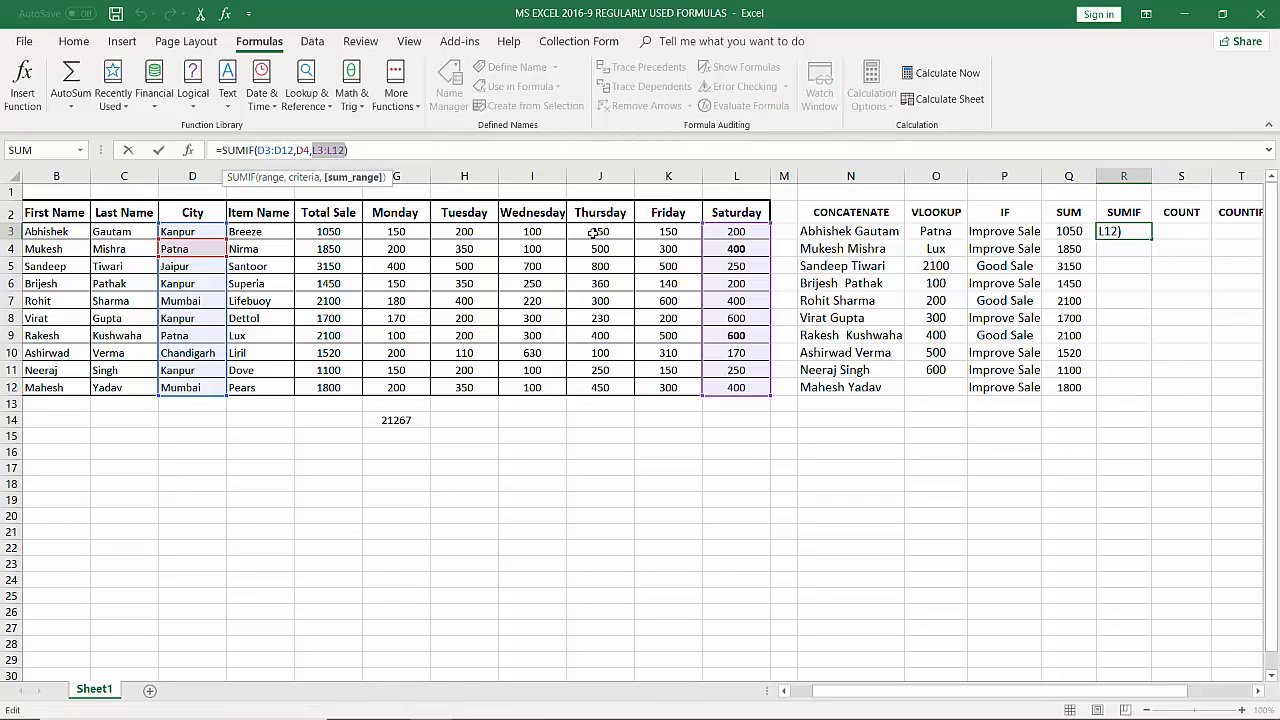
{"action": "left_click_drag", "start_coordinate": [535, 231], "coordinate": [531, 386]}
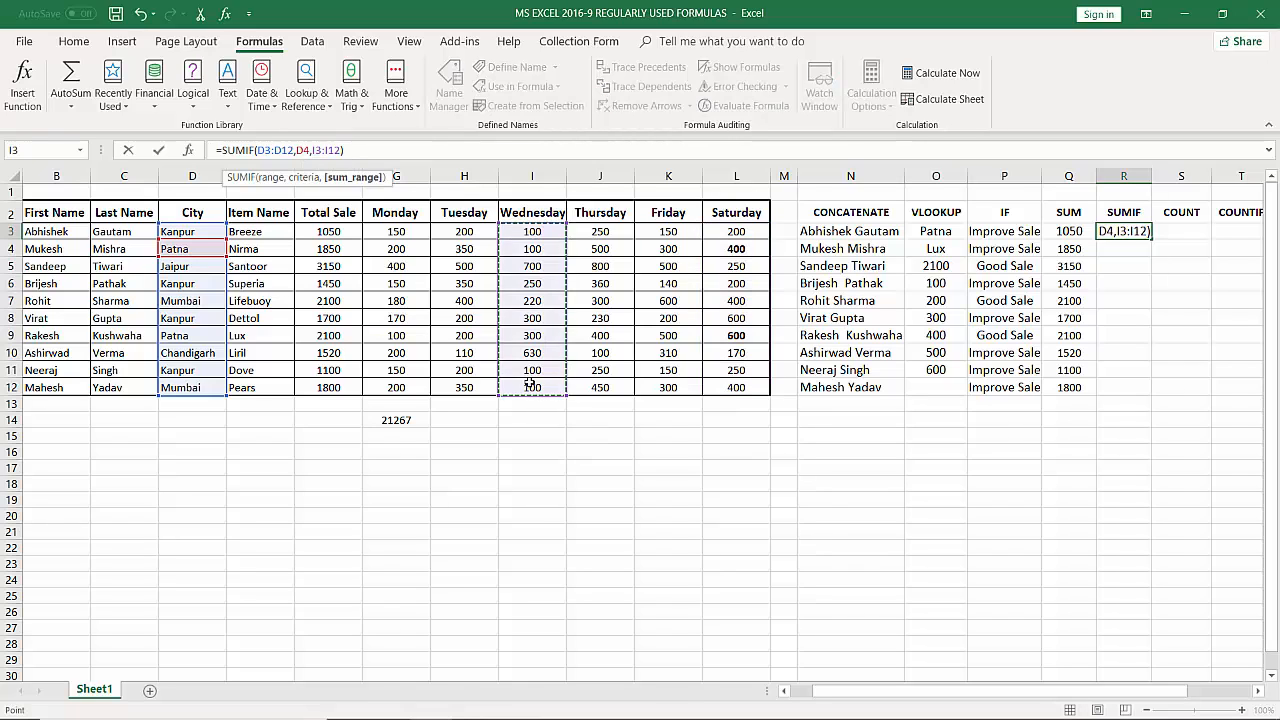
{"action": "key", "text": "Return"}
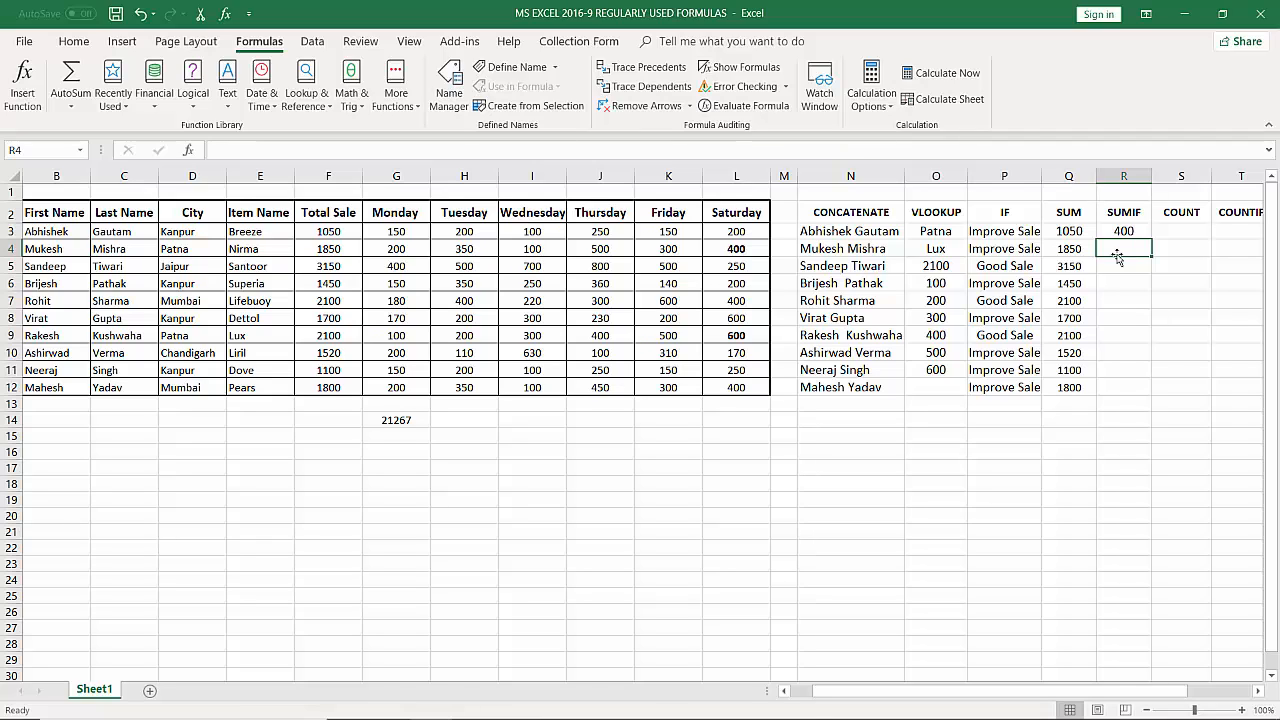
Check the Wednesday sales of the Patna rows in I4 and I9 against the SUMIF result
{"action": "left_click", "coordinate": [470, 250]}
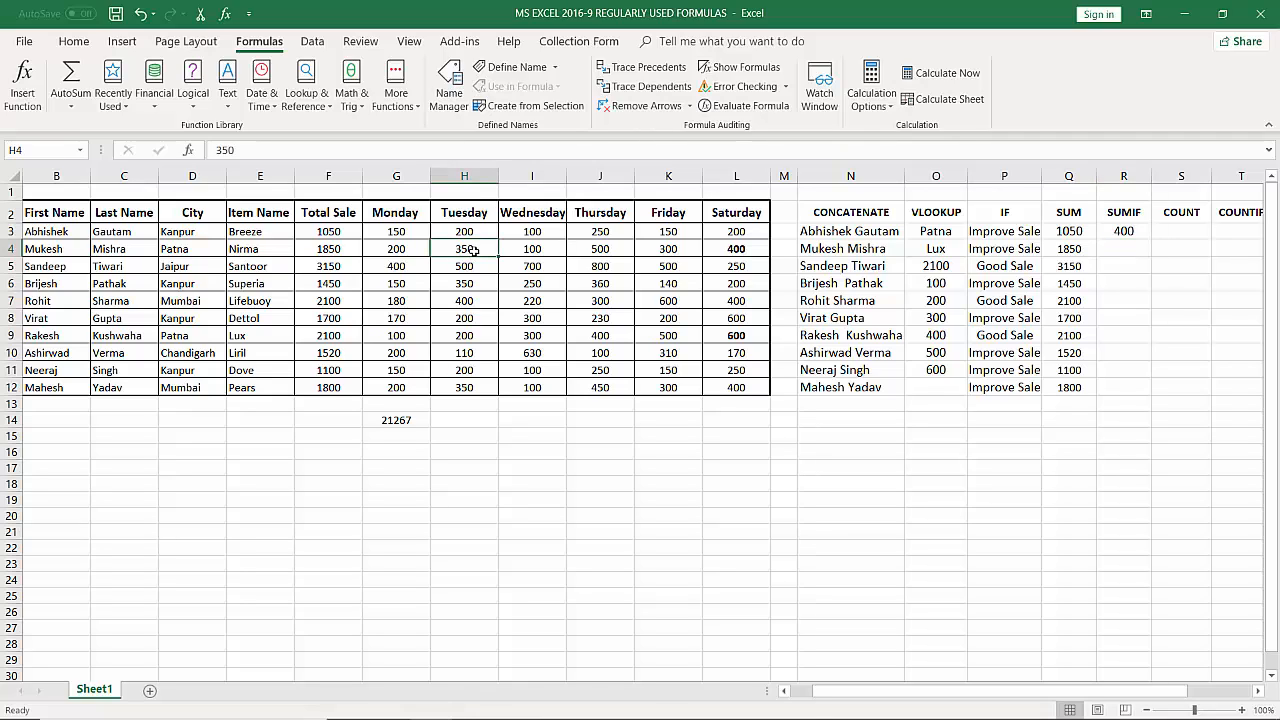
{"action": "left_click", "coordinate": [535, 250]}
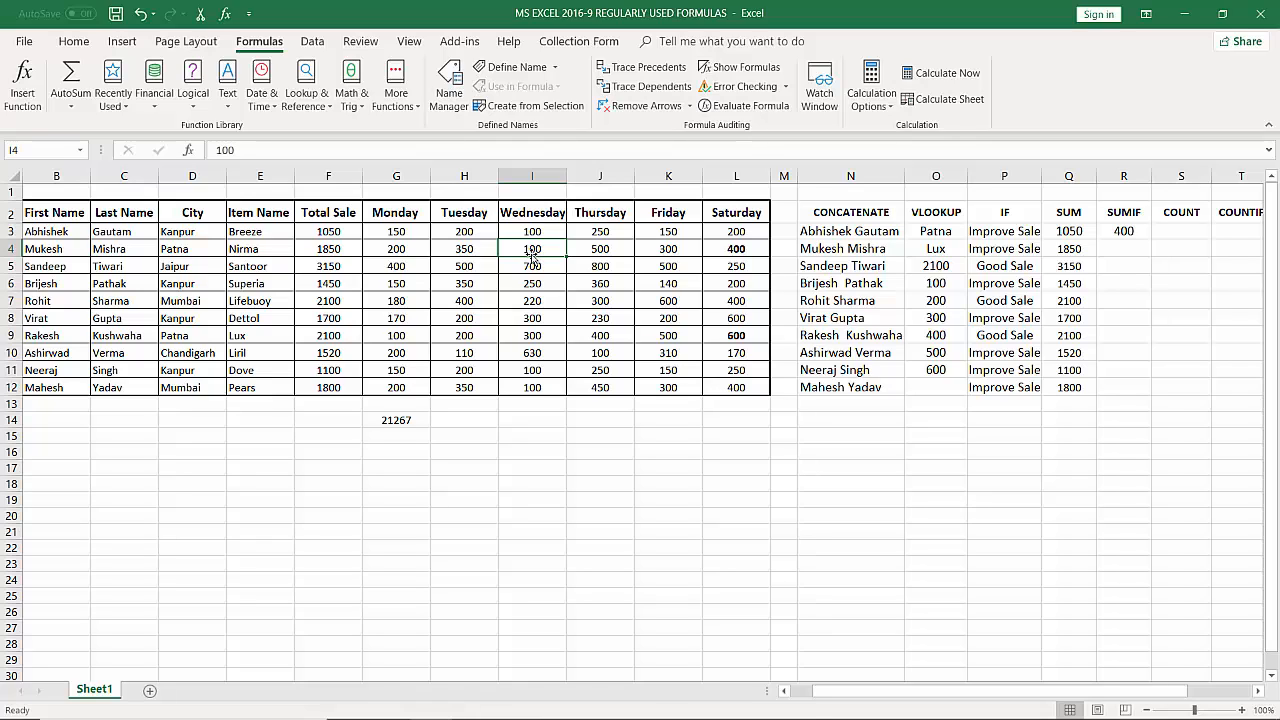
{"action": "left_click", "coordinate": [533, 338]}
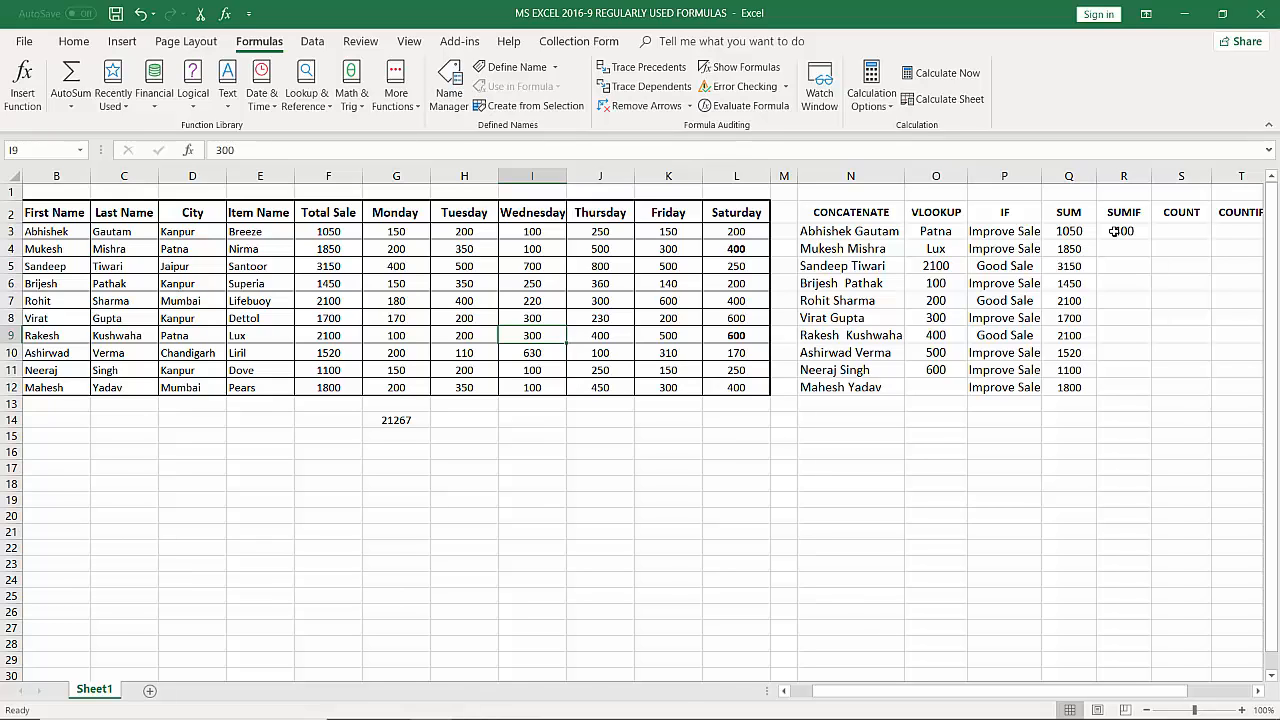
Enter a COUNT formula in S3 over the item names in E3:E12
{"action": "left_click_drag", "start_coordinate": [1080, 690], "coordinate": [1122, 686]}
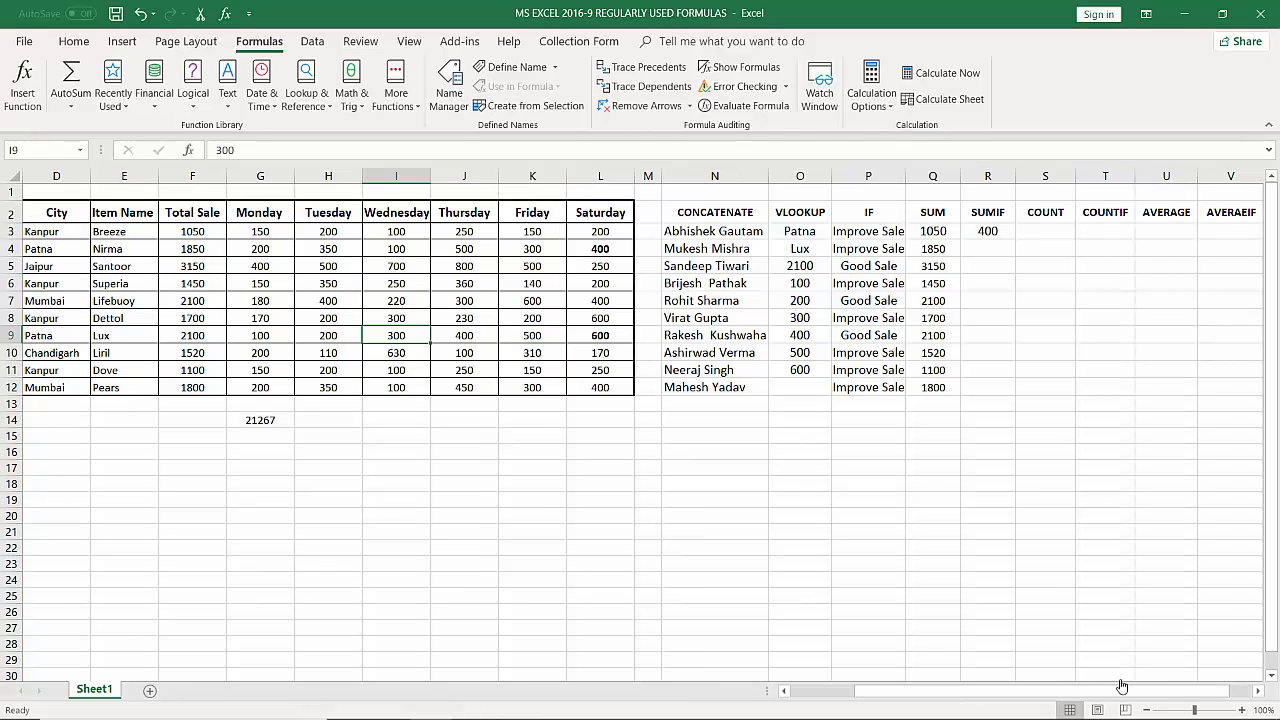
{"action": "left_click", "coordinate": [1045, 213]}
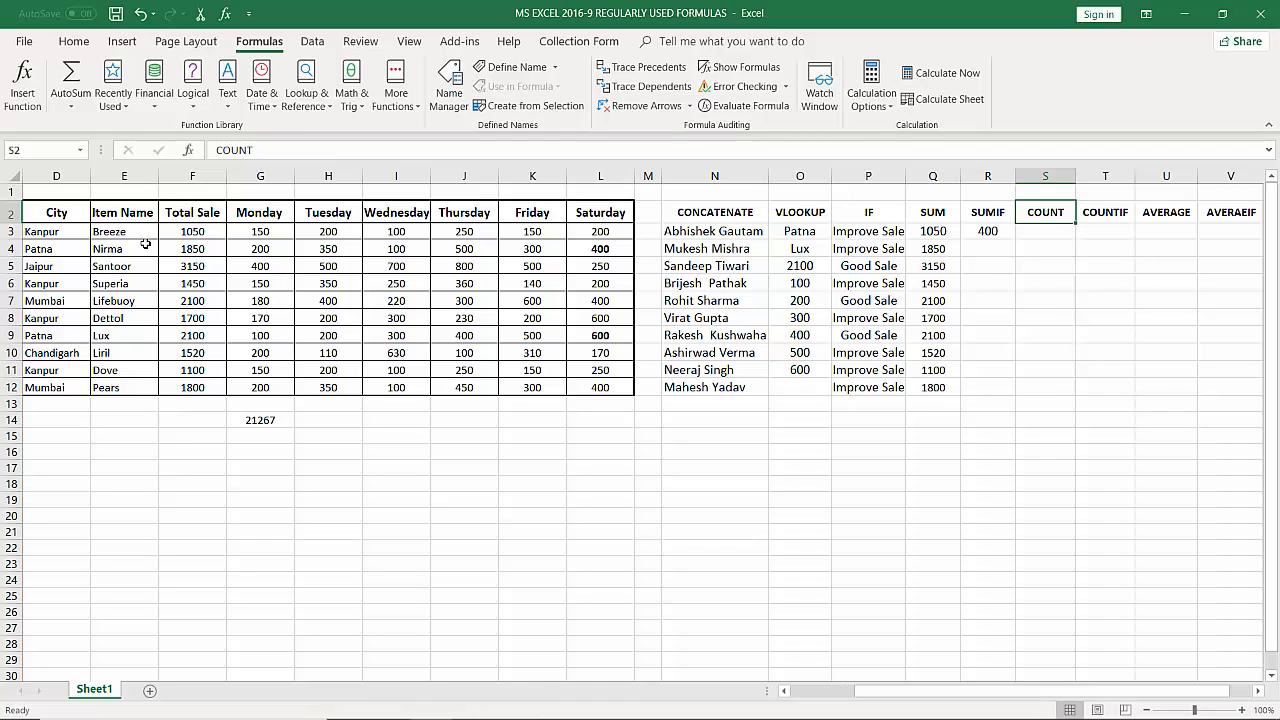
{"action": "left_click", "coordinate": [1040, 231]}
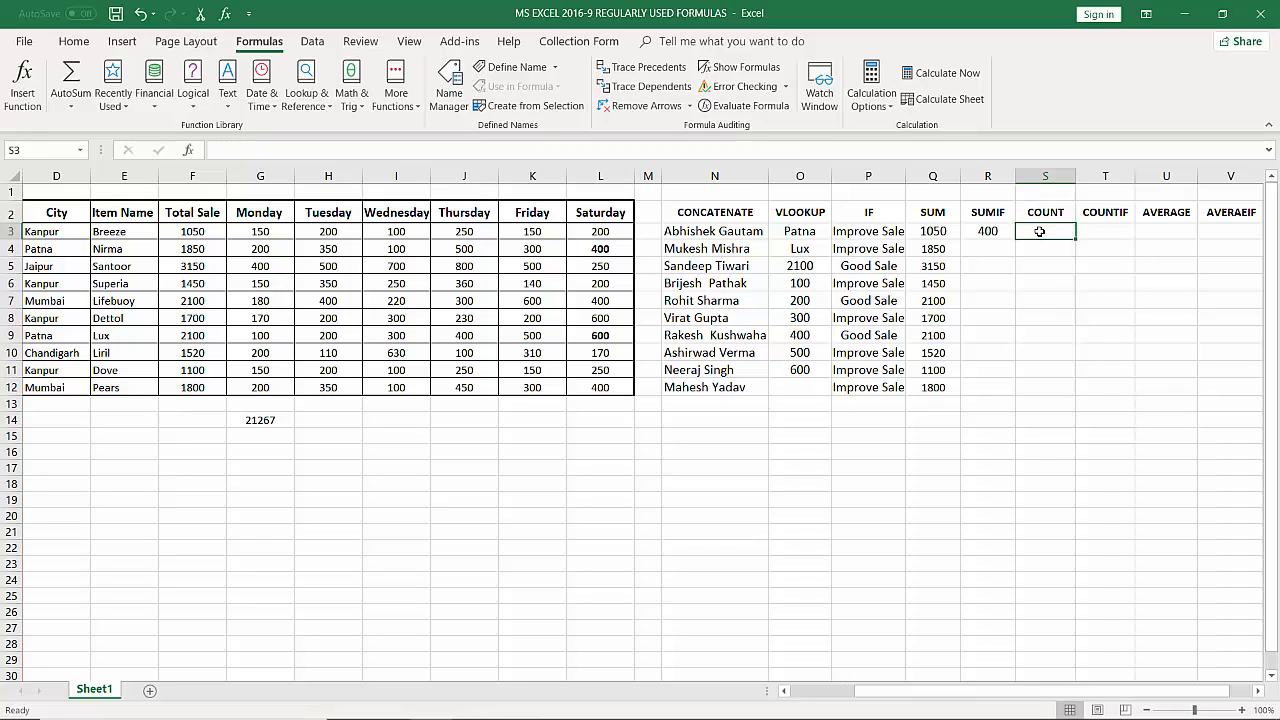
{"action": "type", "text": "="}
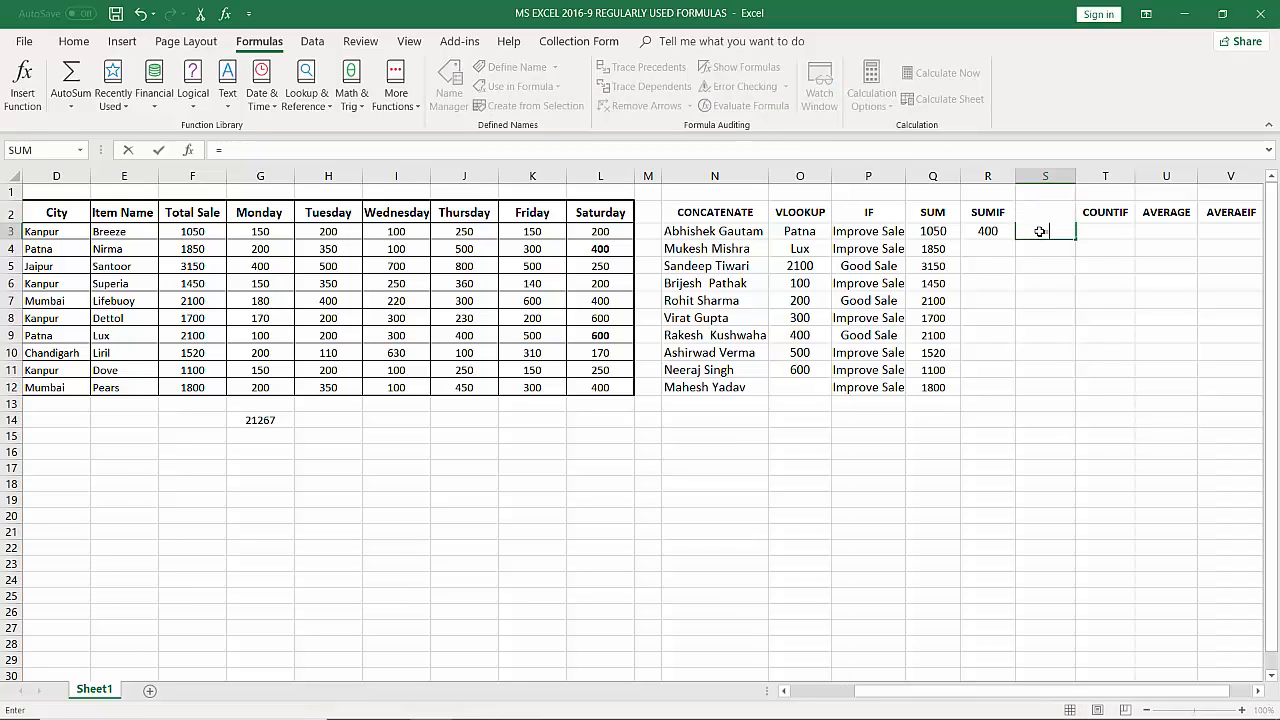
{"action": "type", "text": "COUNT"}
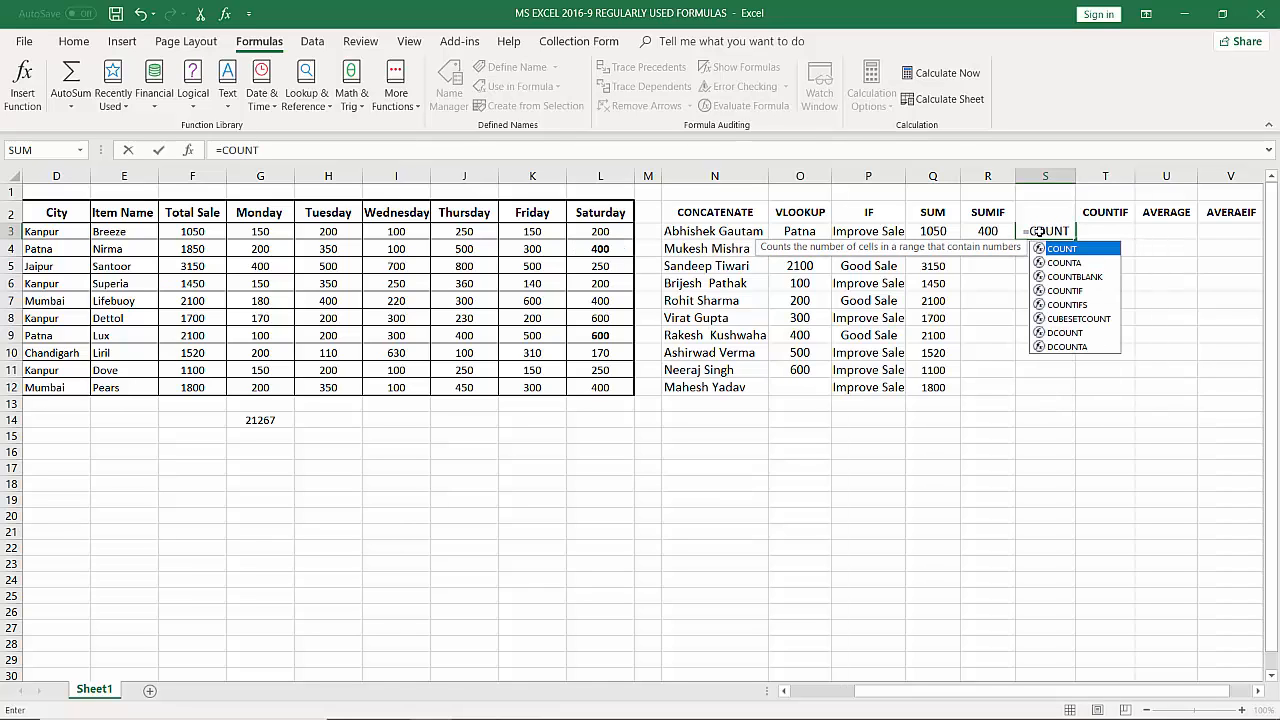
{"action": "type", "text": "("}
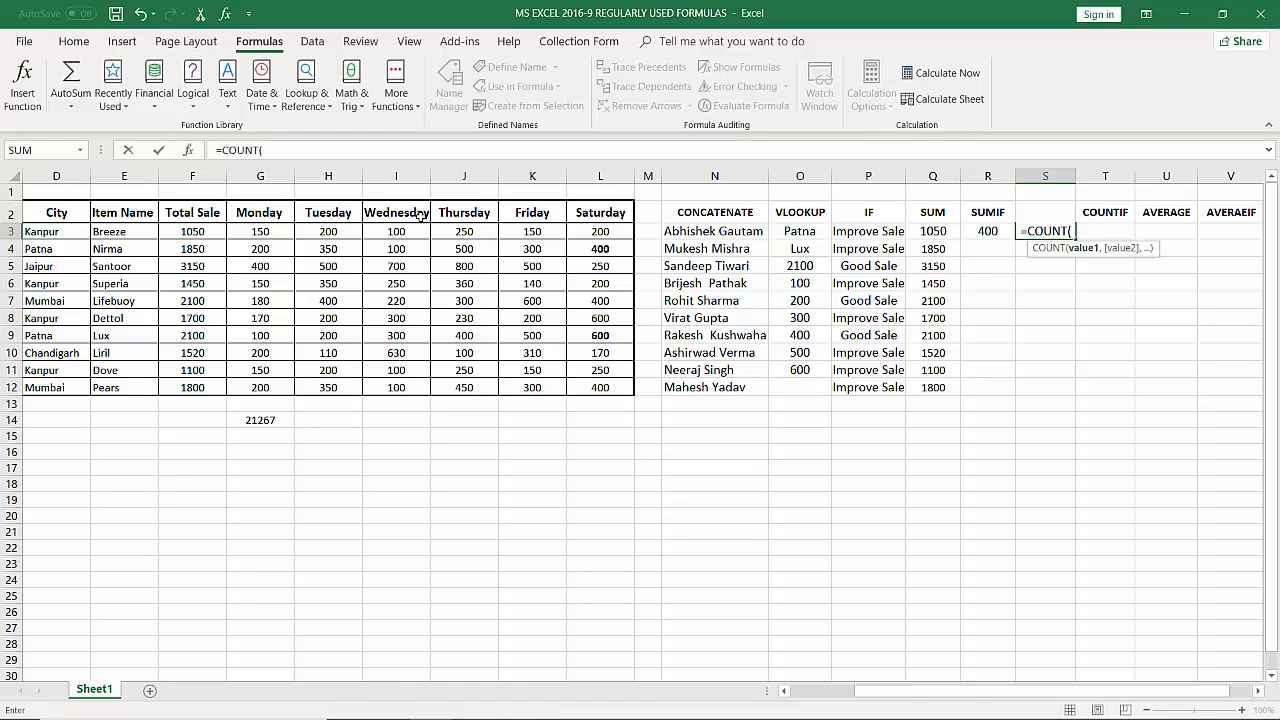
{"action": "left_click_drag", "start_coordinate": [139, 233], "coordinate": [133, 387]}
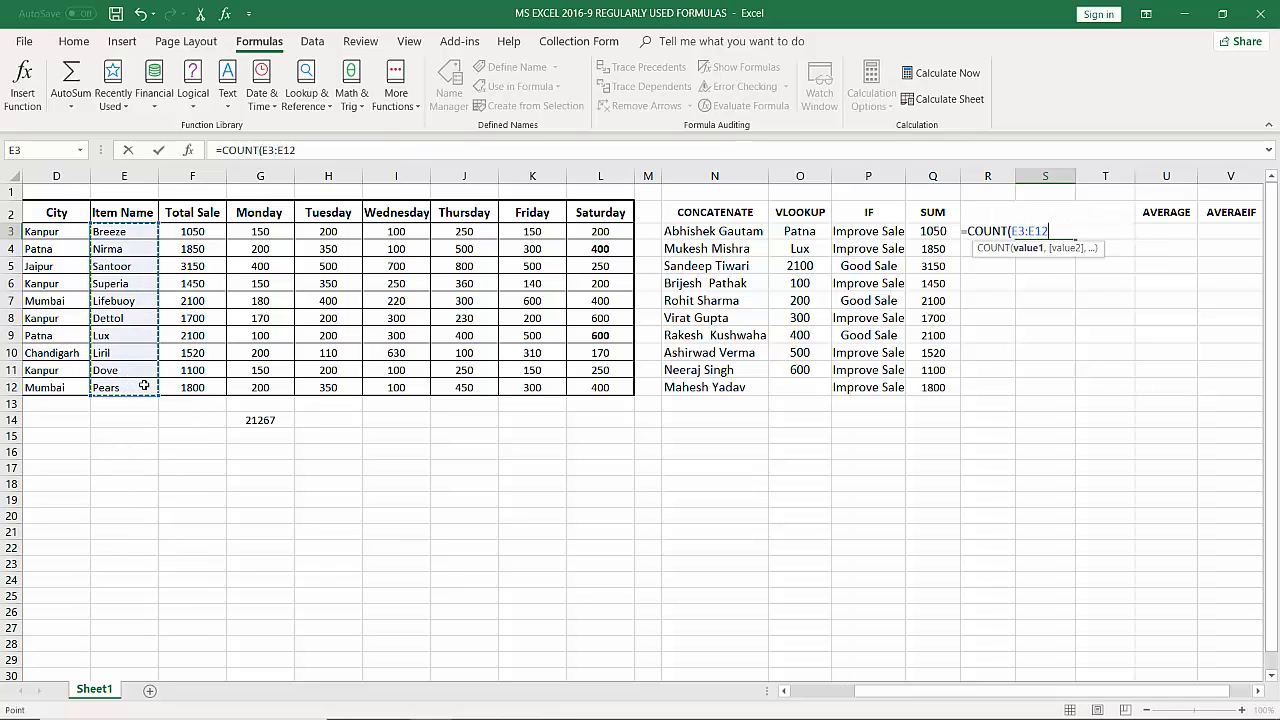
{"action": "type", "text": ")"}
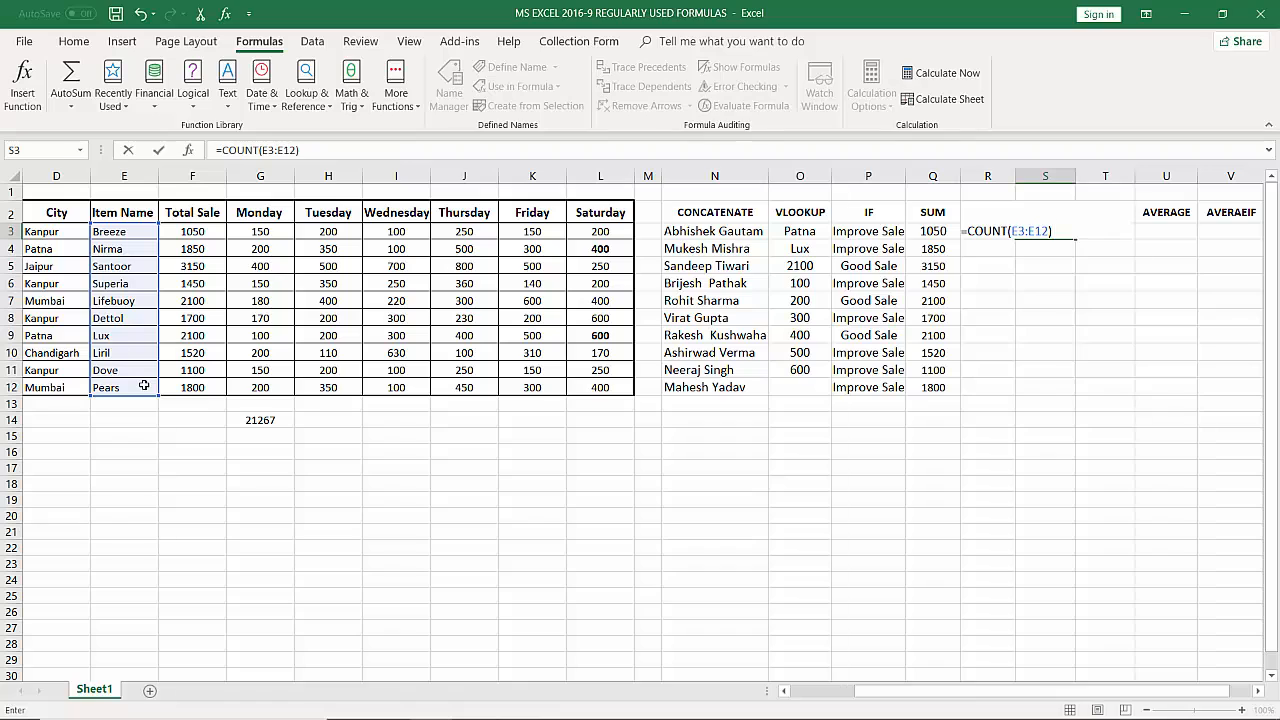
{"action": "key", "text": "Return"}
Change the range of the COUNT formula in S3 to the Saturday sales in L3:L12
{"action": "left_click", "coordinate": [1037, 230]}
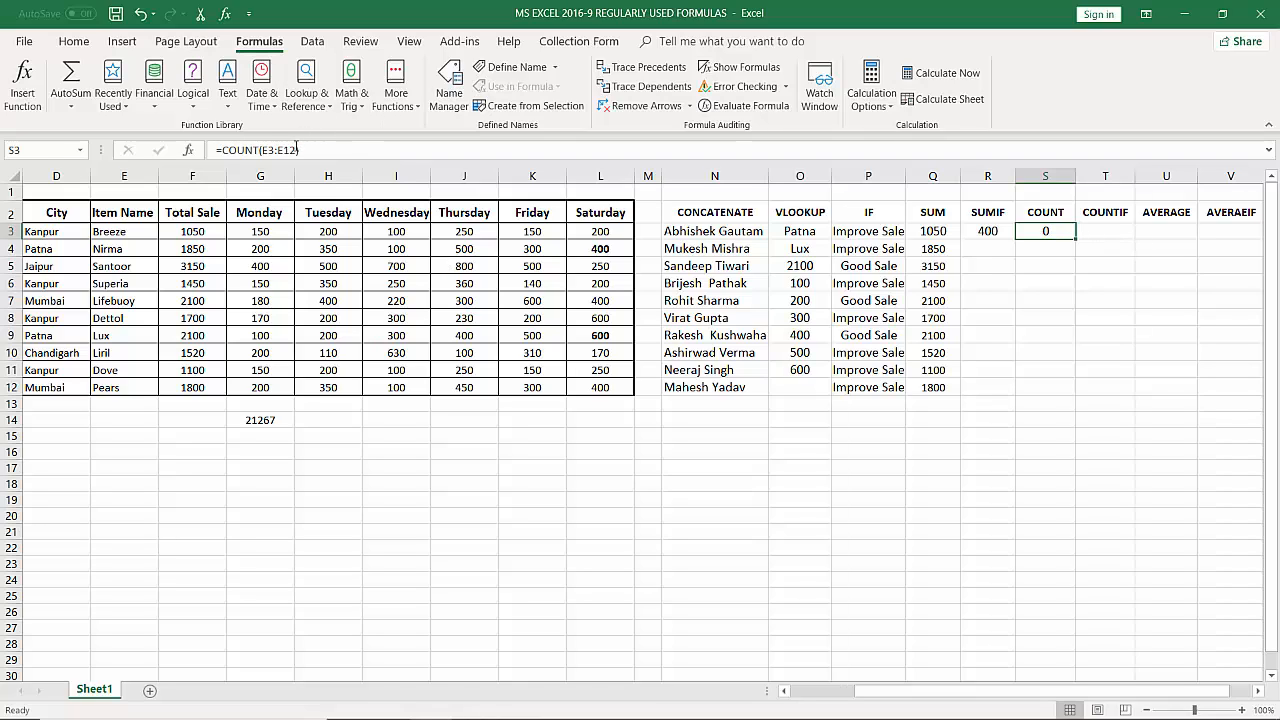
{"action": "left_click", "coordinate": [284, 150]}
{"action": "left_click_drag", "start_coordinate": [297, 150], "coordinate": [261, 151]}
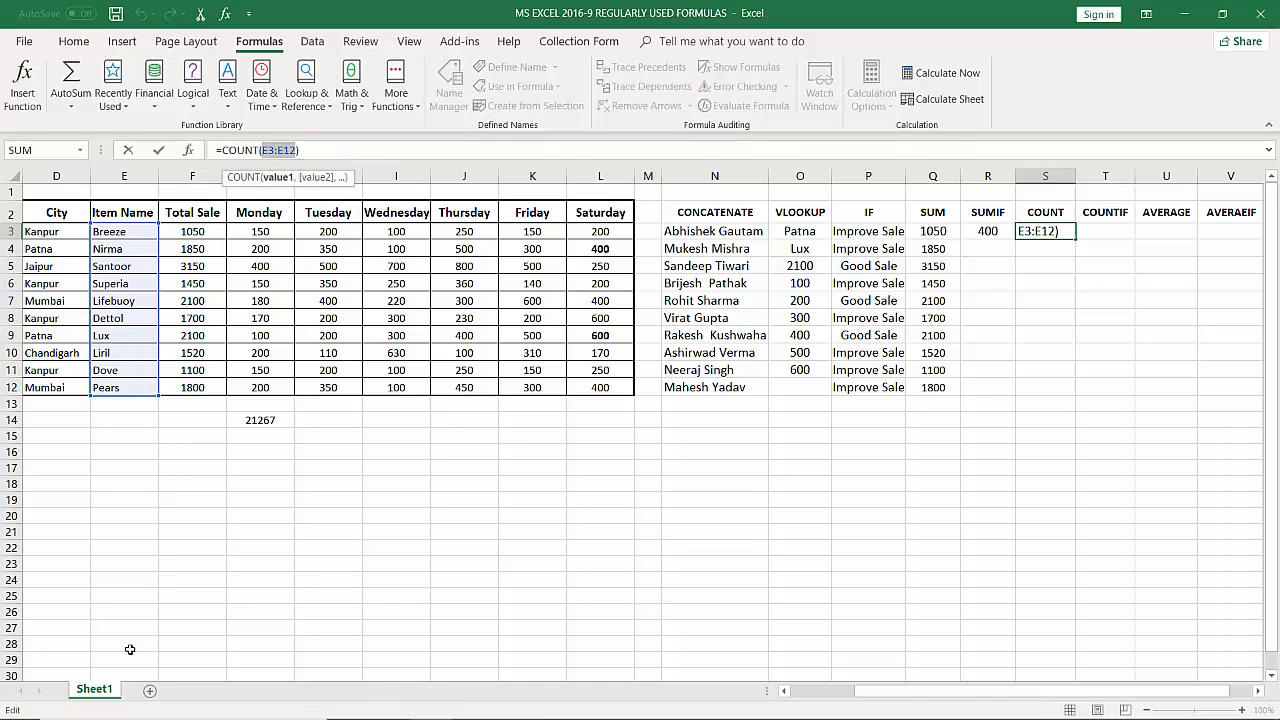
{"action": "left_click_drag", "start_coordinate": [612, 232], "coordinate": [600, 387]}
{"action": "key", "text": "Return"}
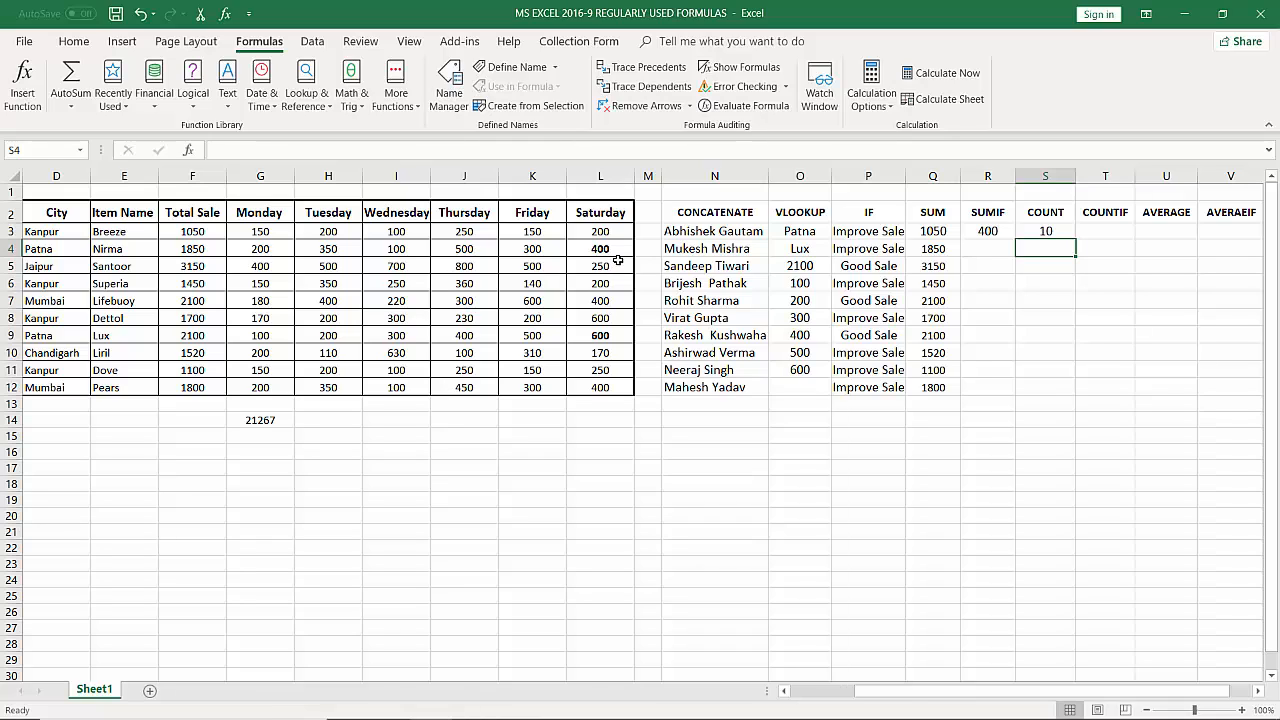
Go through the Saturday sales from L3 down to L12 to check the COUNT result in S3
{"action": "left_click_drag", "start_coordinate": [547, 229], "coordinate": [546, 387]}
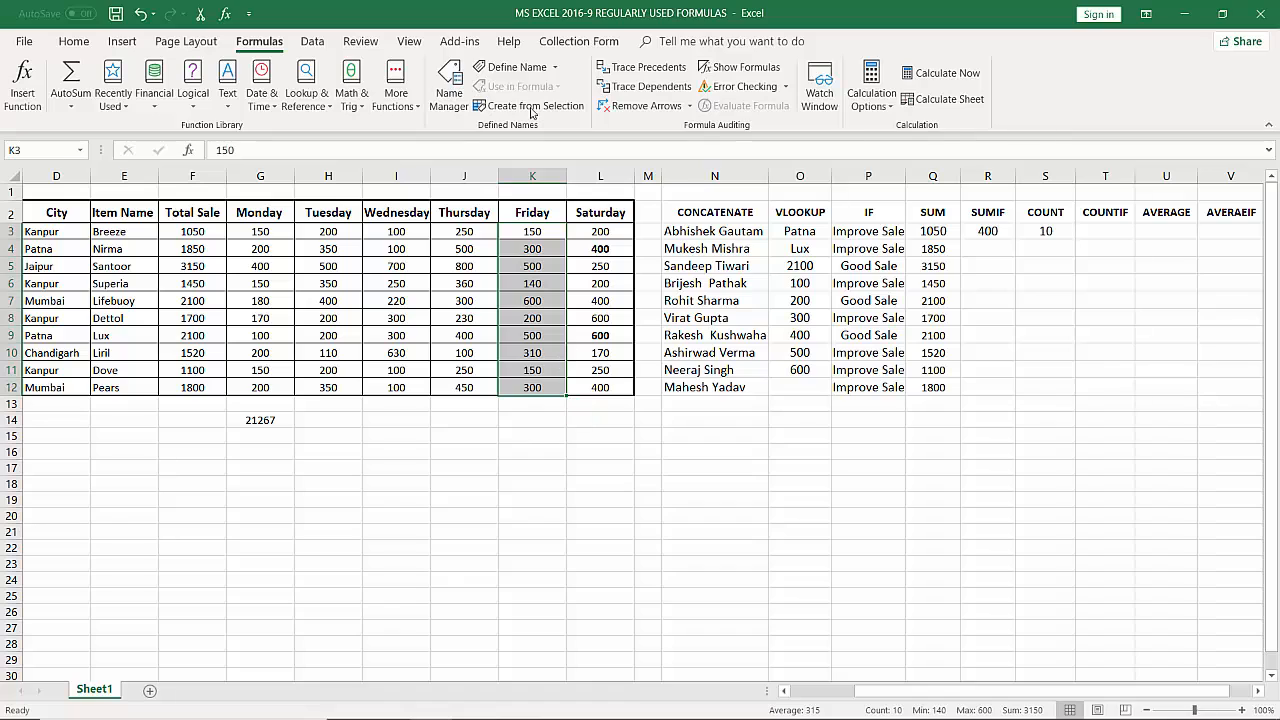
{"action": "left_click", "coordinate": [598, 232]}
{"action": "left_click", "coordinate": [598, 265]}
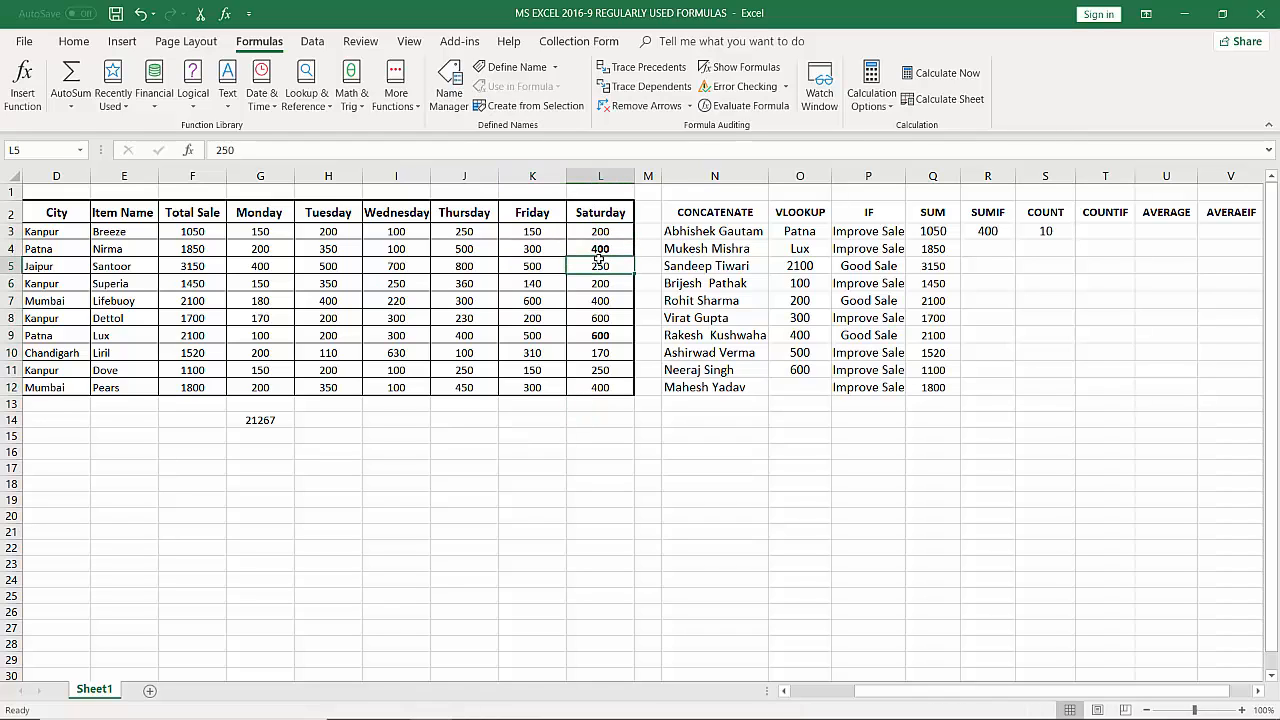
{"action": "left_click", "coordinate": [606, 284]}
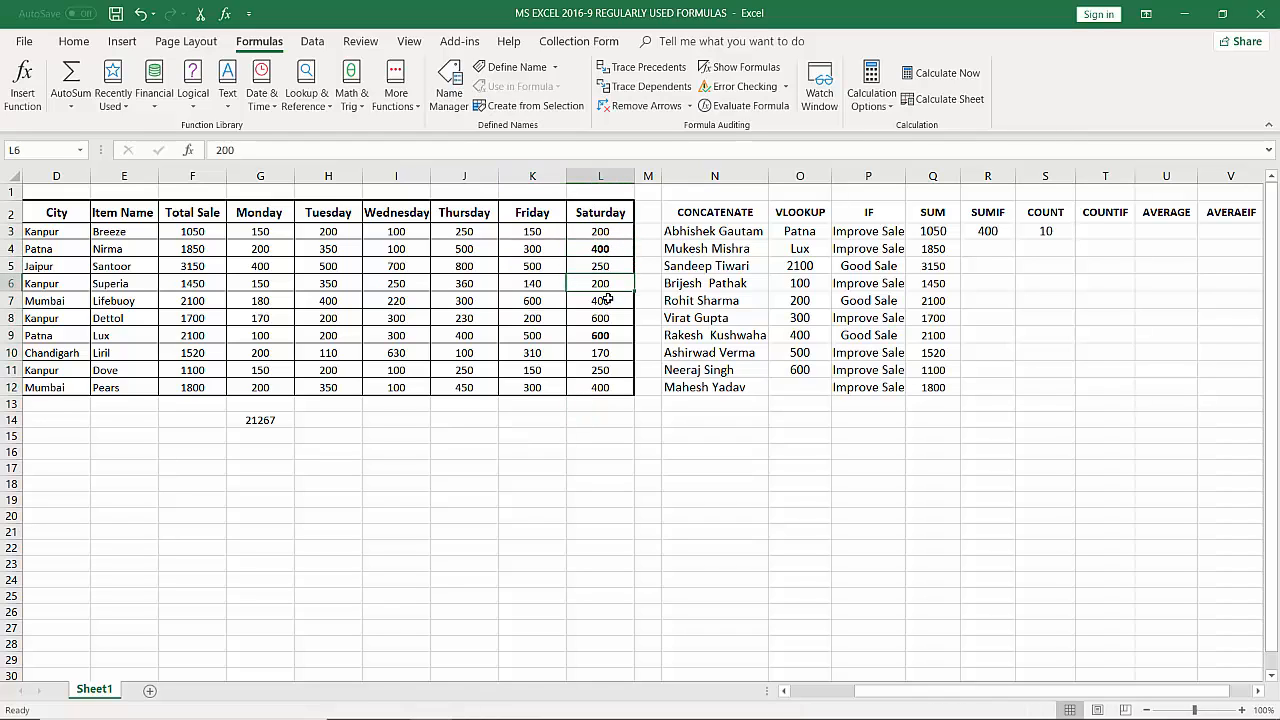
{"action": "left_click", "coordinate": [606, 301]}
{"action": "left_click", "coordinate": [606, 319]}
{"action": "left_click", "coordinate": [606, 335]}
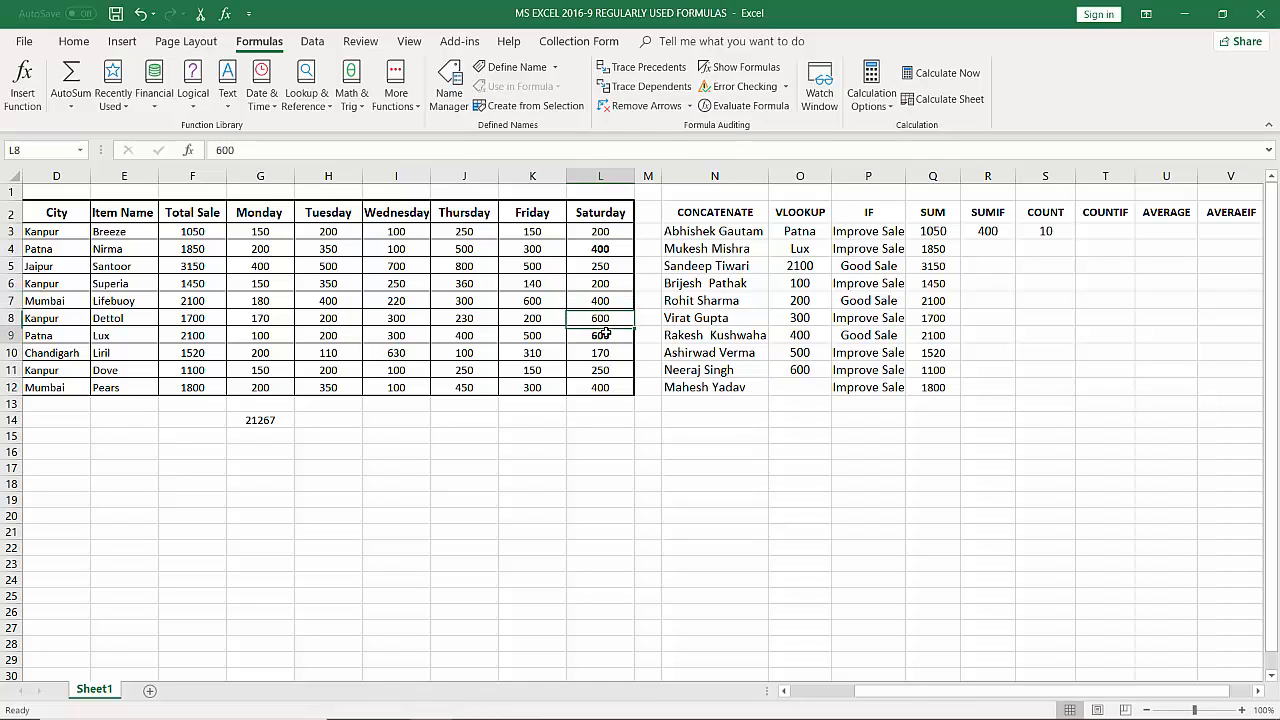
{"action": "left_click", "coordinate": [606, 352]}
{"action": "left_click", "coordinate": [612, 370]}
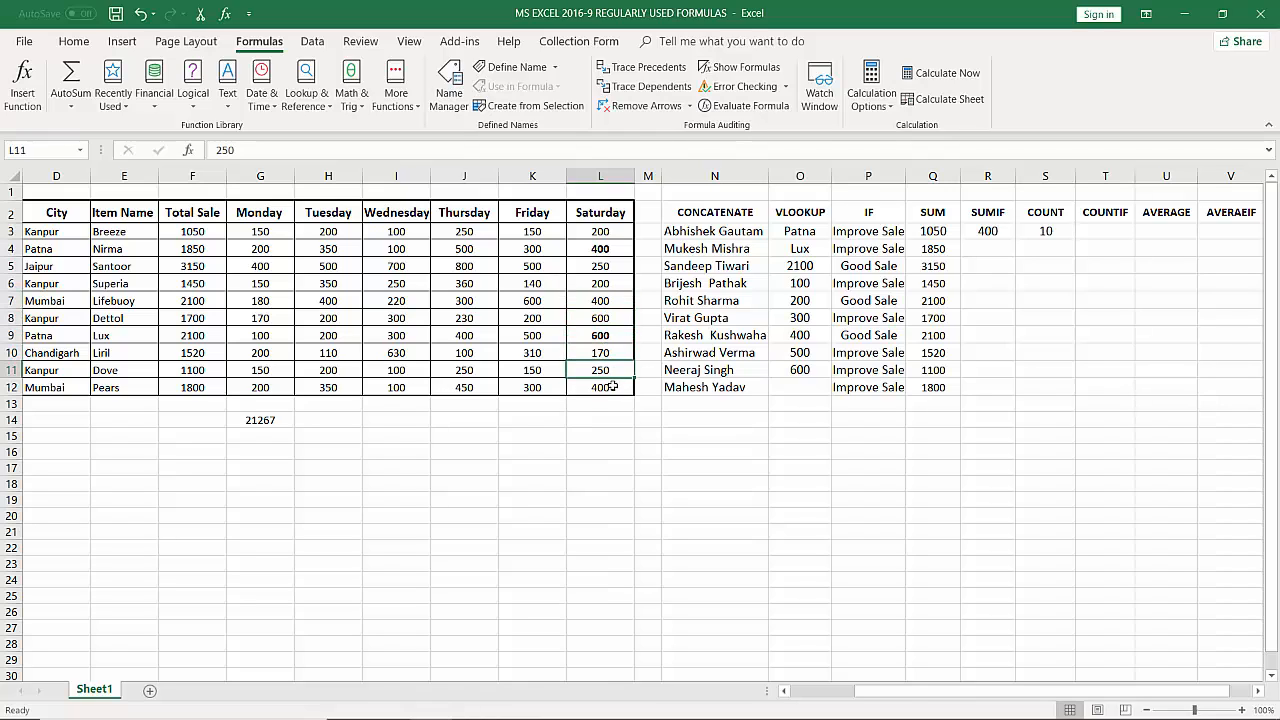
{"action": "left_click", "coordinate": [608, 387]}
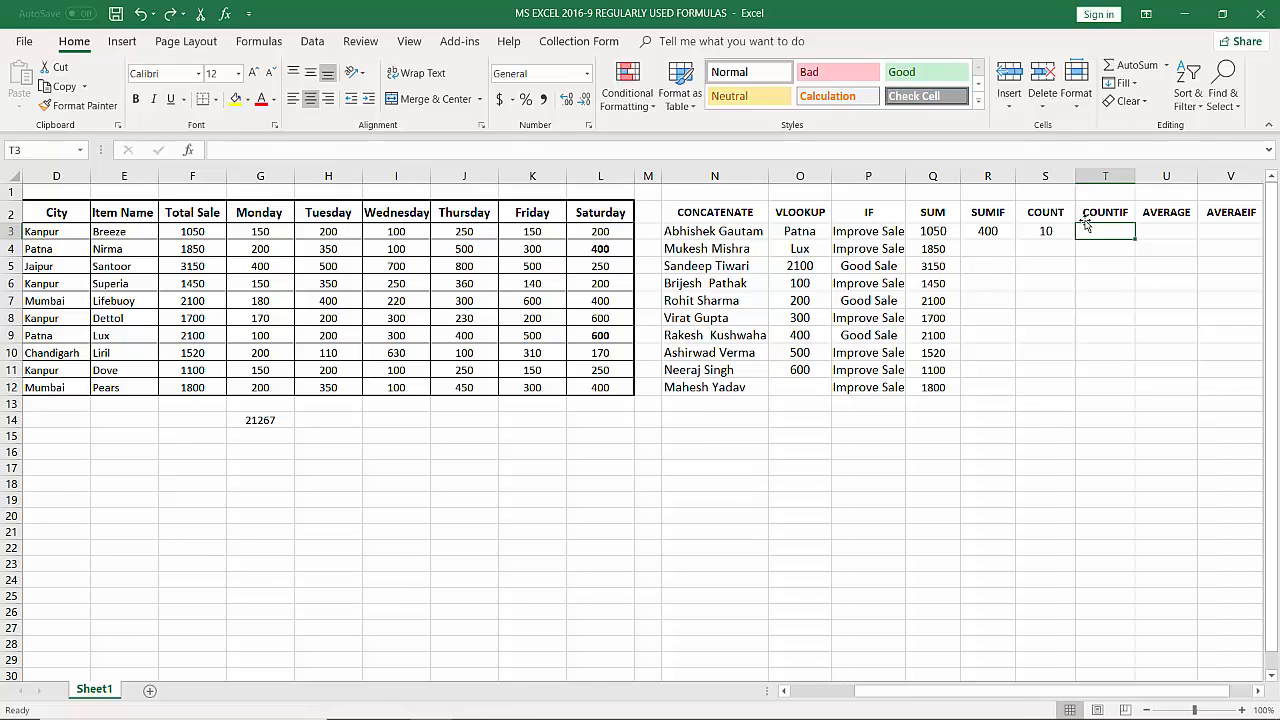
Enter a COUNTIF formula in T3 that counts the cities in D3:D12 matching "Kanpur"
{"action": "type", "text": "="}
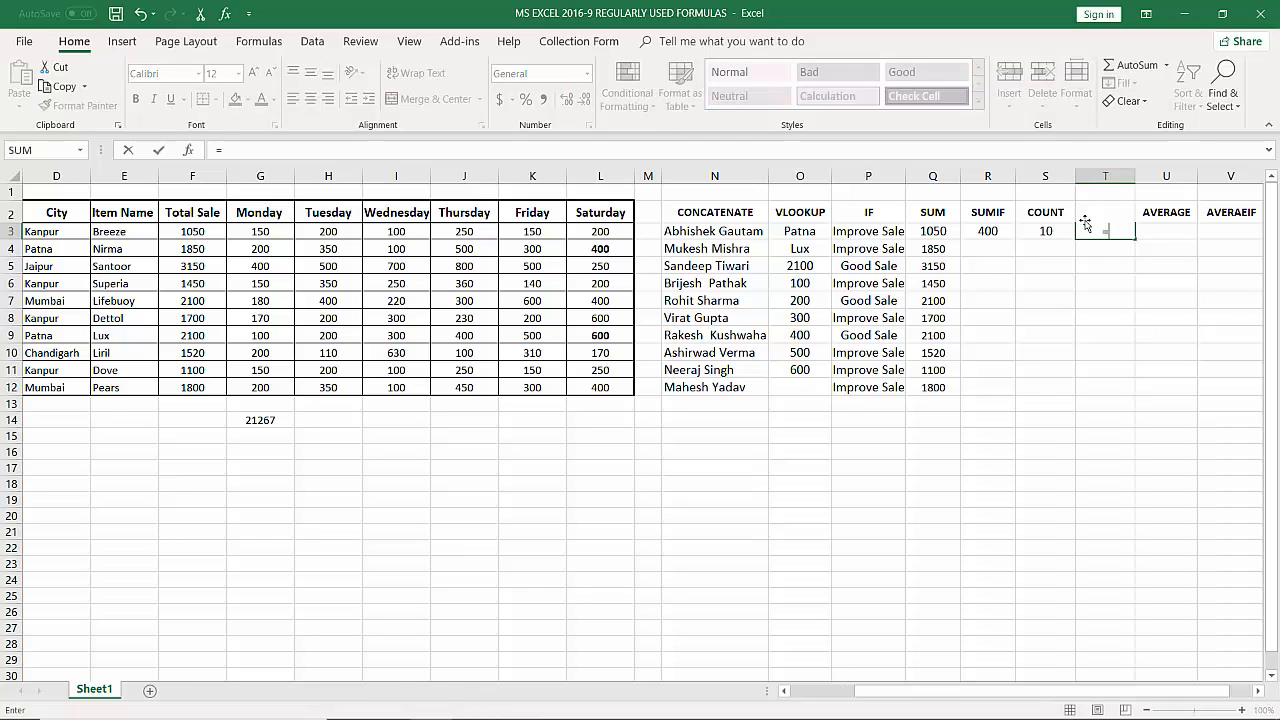
{"action": "type", "text": "CO"}
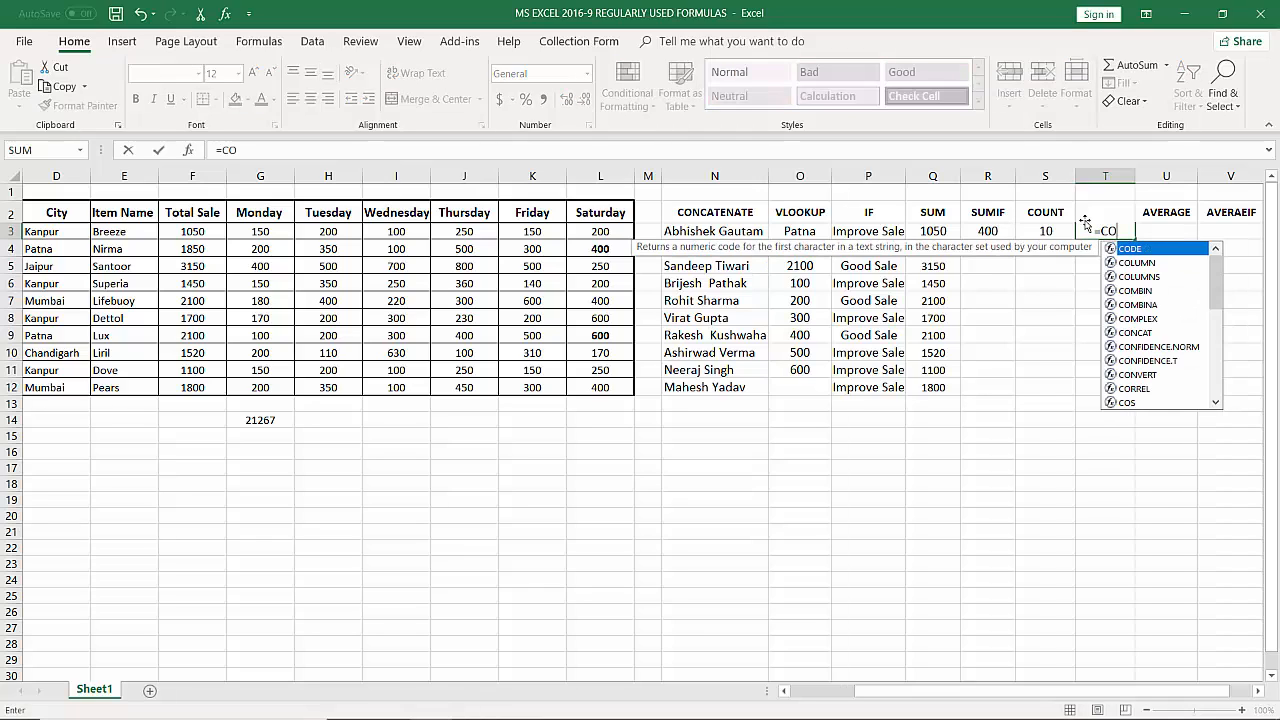
{"action": "type", "text": "UNT"}
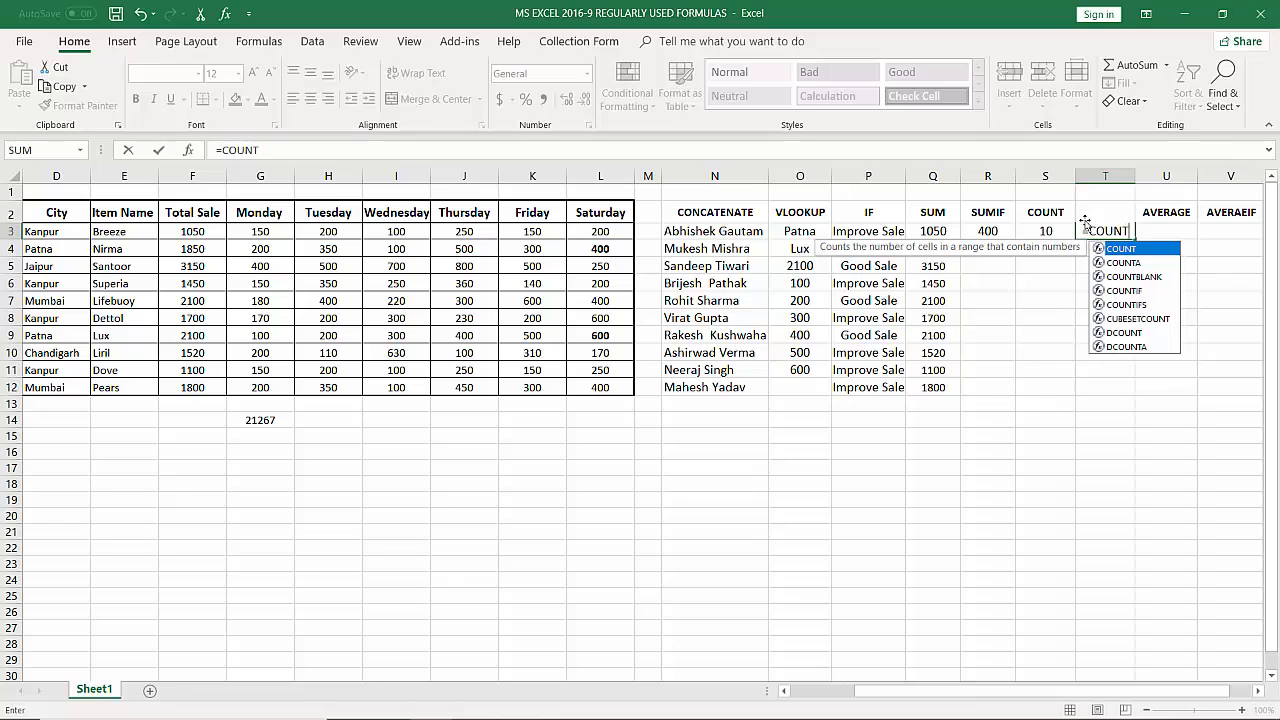
{"action": "type", "text": "IF("}
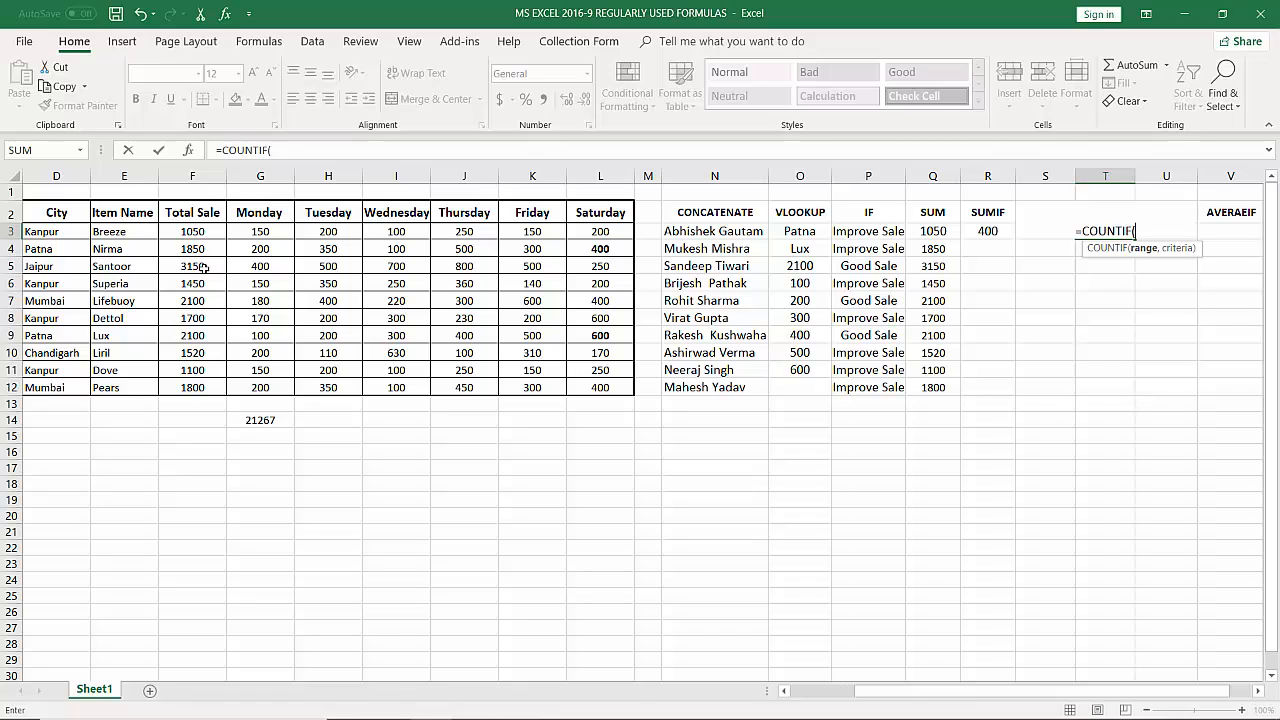
{"action": "left_click", "coordinate": [45, 232]}
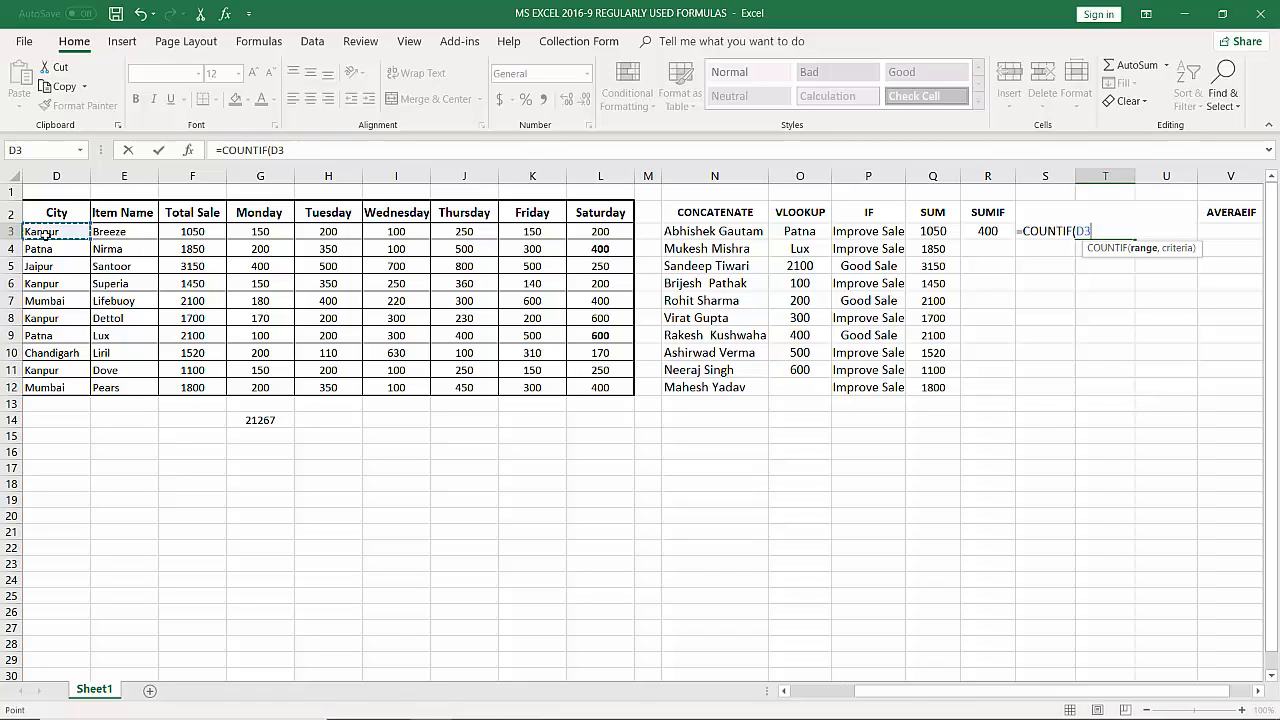
{"action": "left_click_drag", "start_coordinate": [45, 232], "coordinate": [35, 388]}
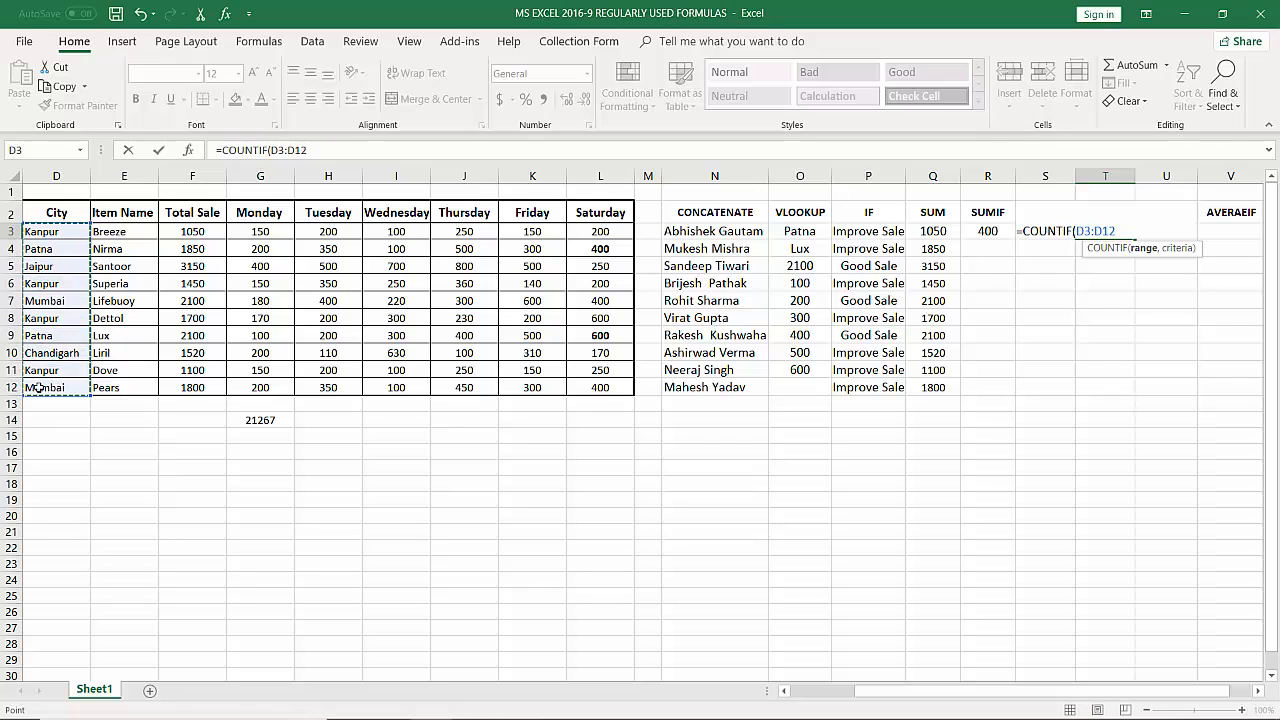
{"action": "type", "text": ","}
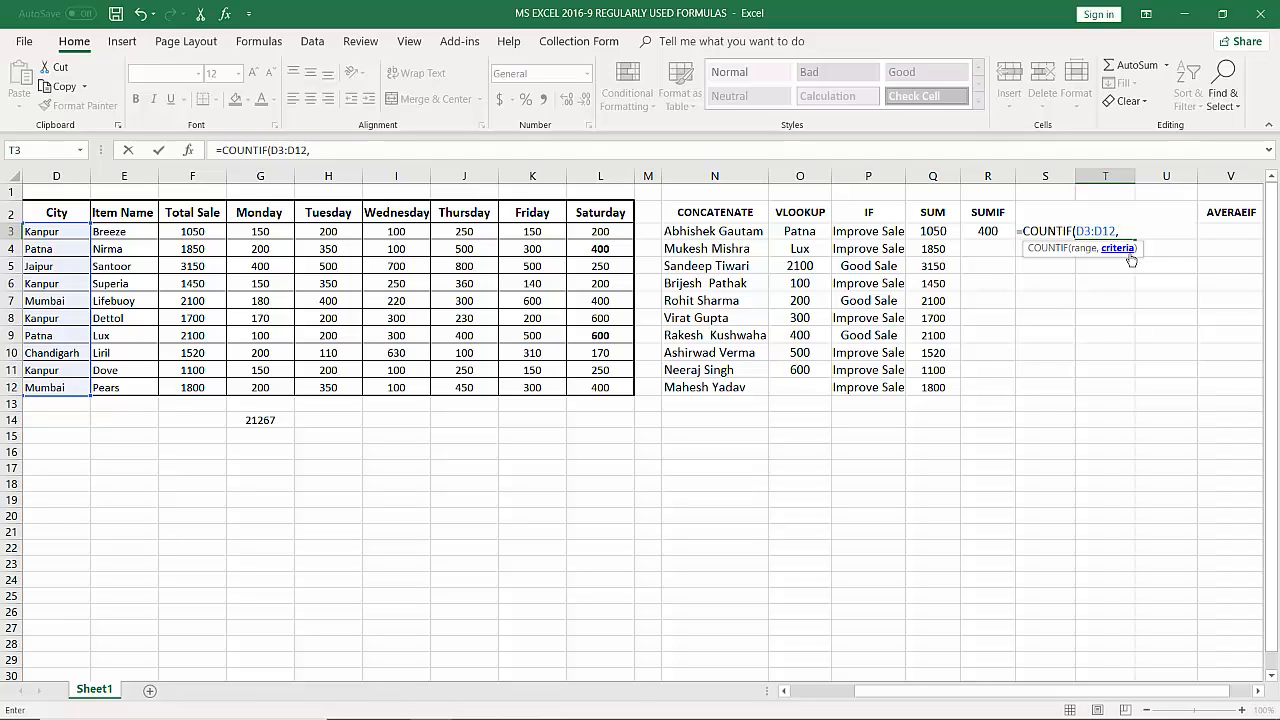
{"action": "type", "text": "\"kA"}
{"action": "key", "text": "BackSpace"}
{"action": "key", "text": "BackSpace"}
{"action": "type", "text": "Kanpur\","}
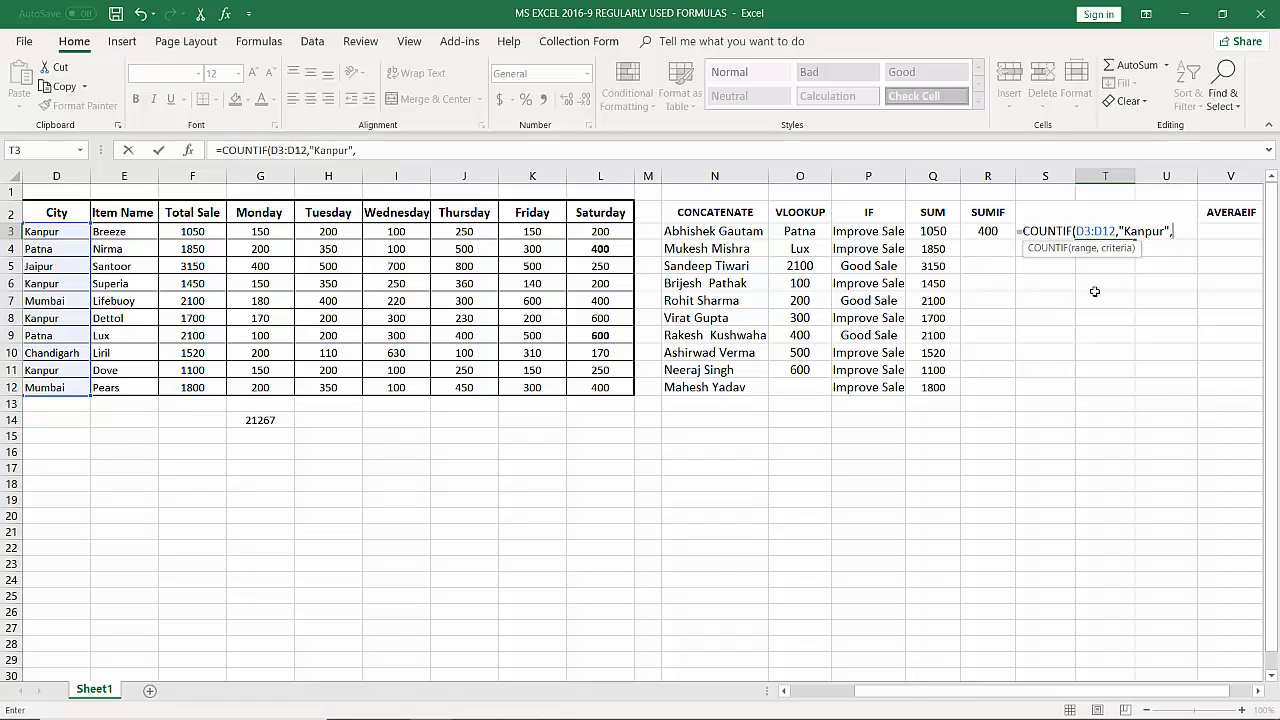
{"action": "key", "text": "BackSpace"}
{"action": "key", "text": "Return"}
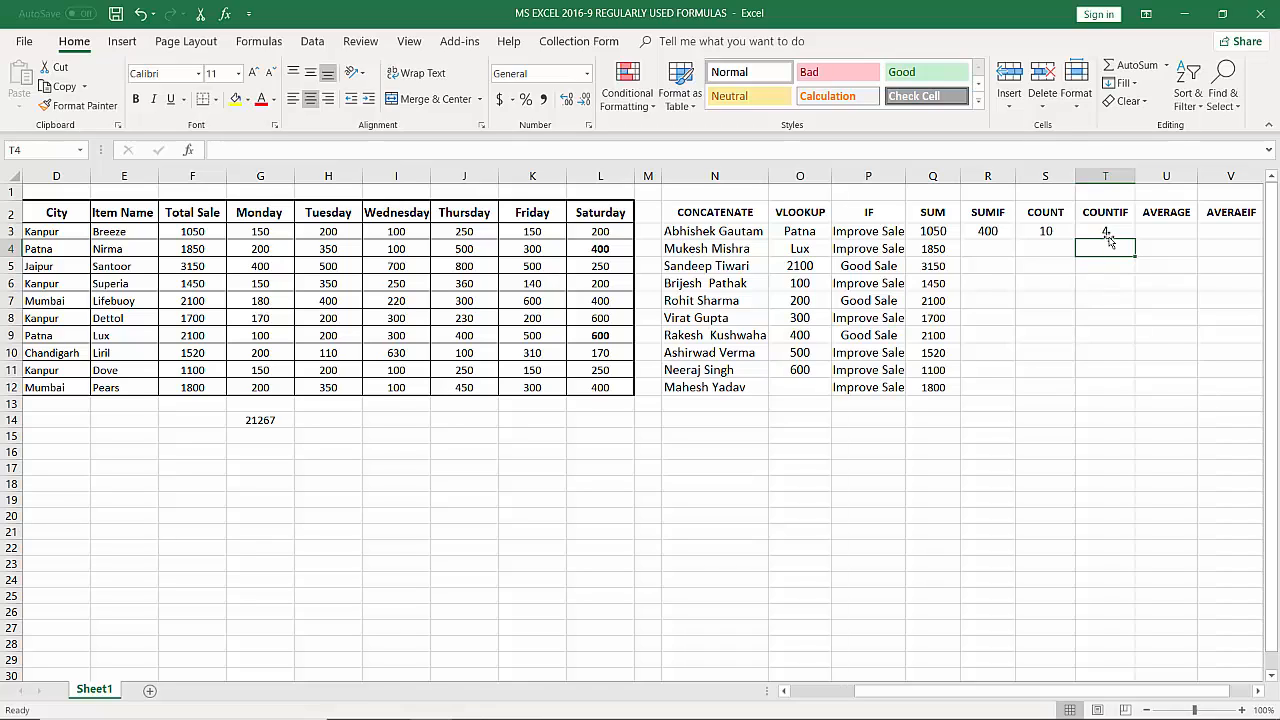
Check the Kanpur entries in D3, D6, D8 and D11 of the City column against the COUNTIF result
{"action": "left_click", "coordinate": [785, 690]}
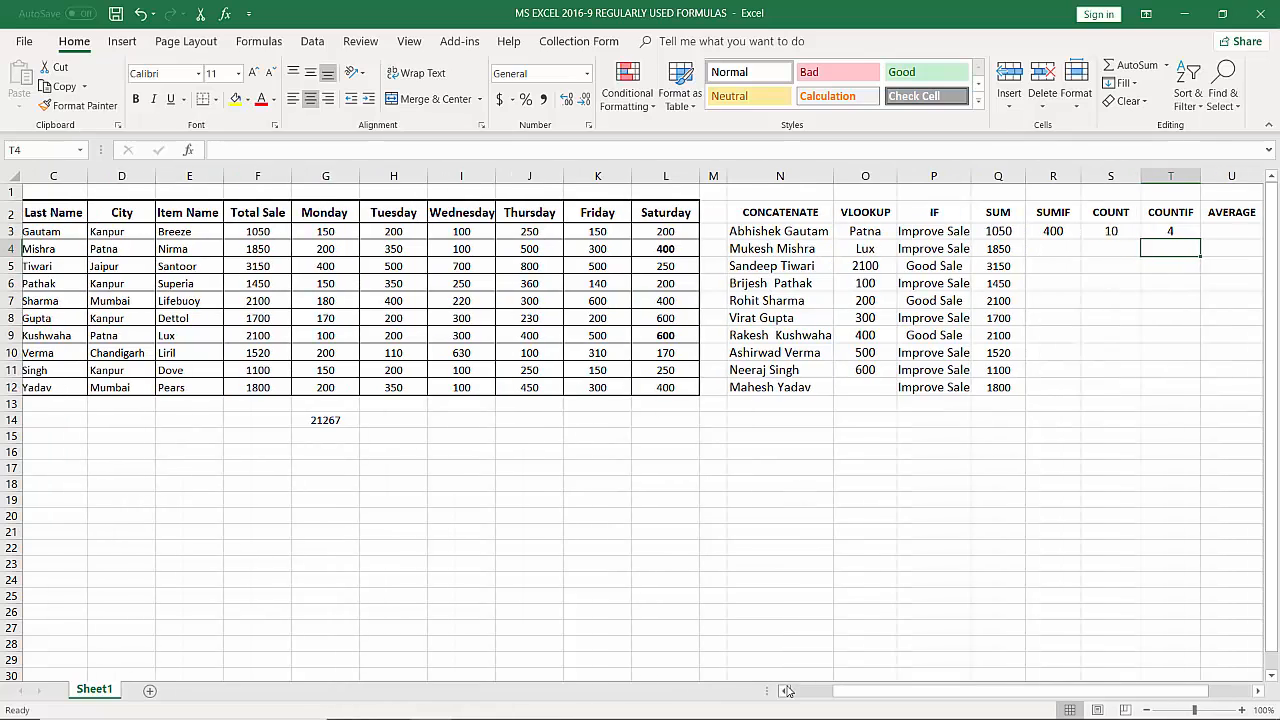
{"action": "left_click", "coordinate": [785, 690]}
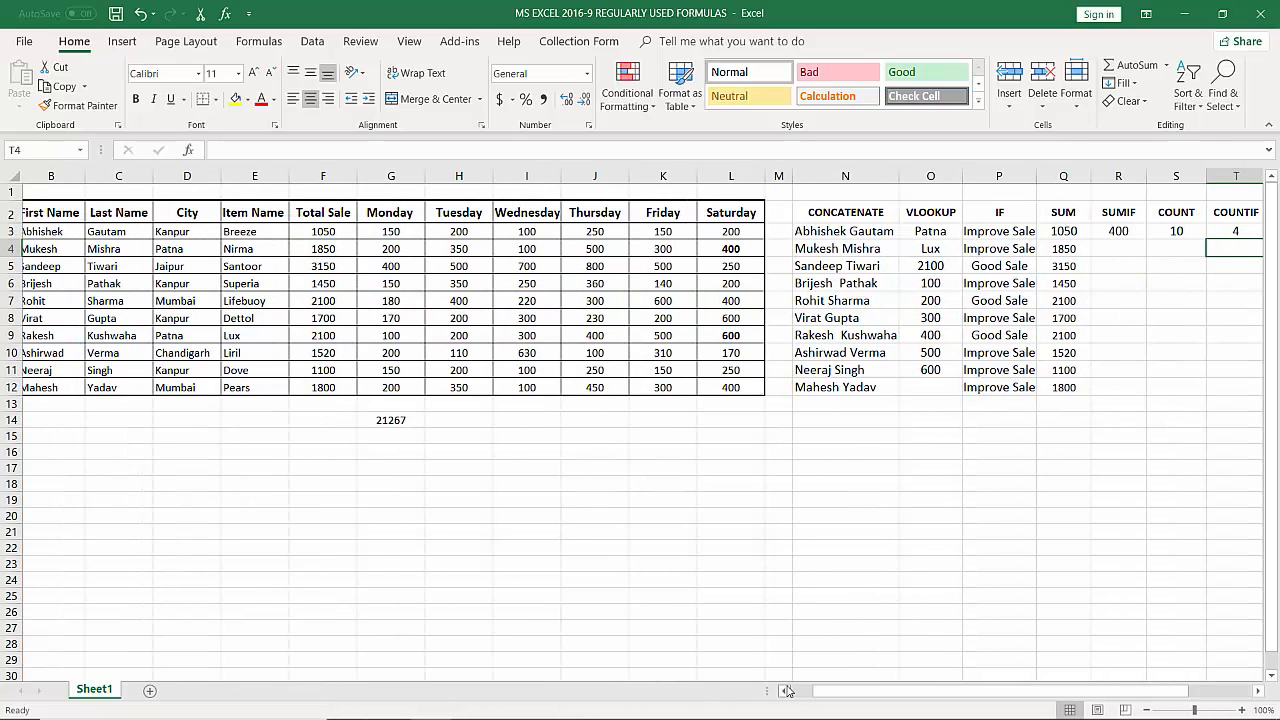
{"action": "left_click", "coordinate": [186, 234]}
{"action": "left_click", "coordinate": [194, 286]}
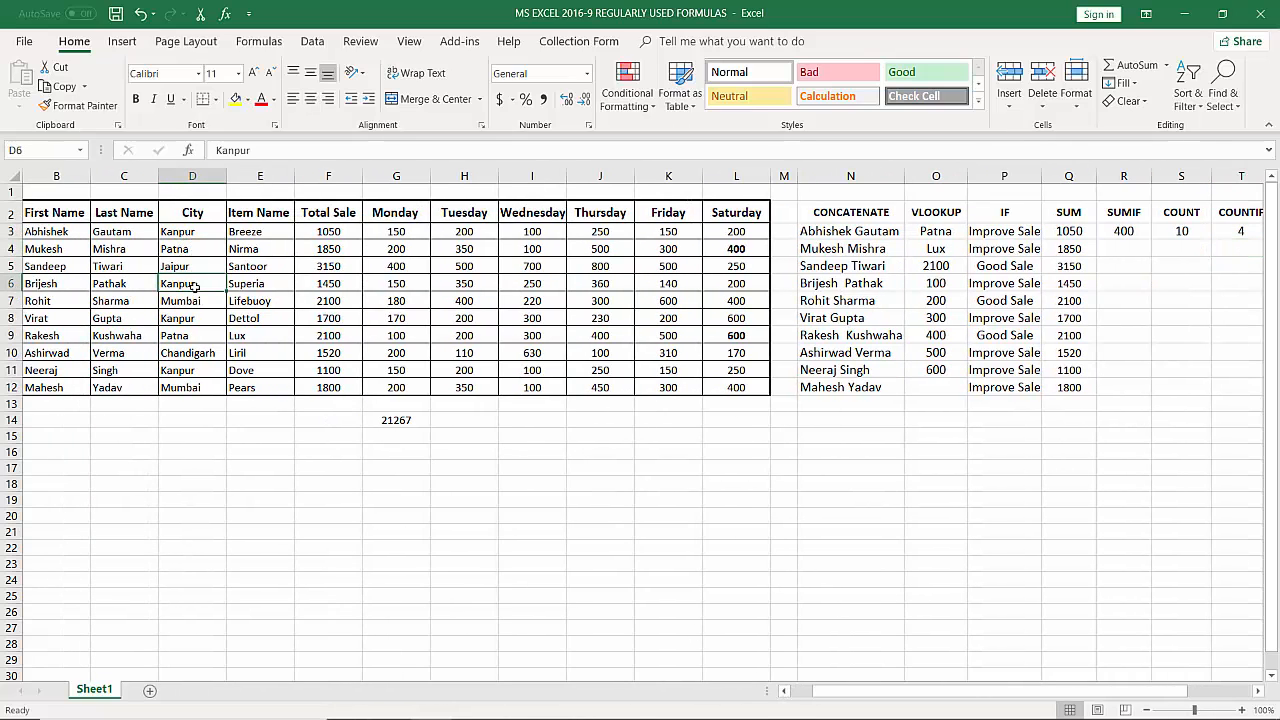
{"action": "left_click", "coordinate": [199, 318]}
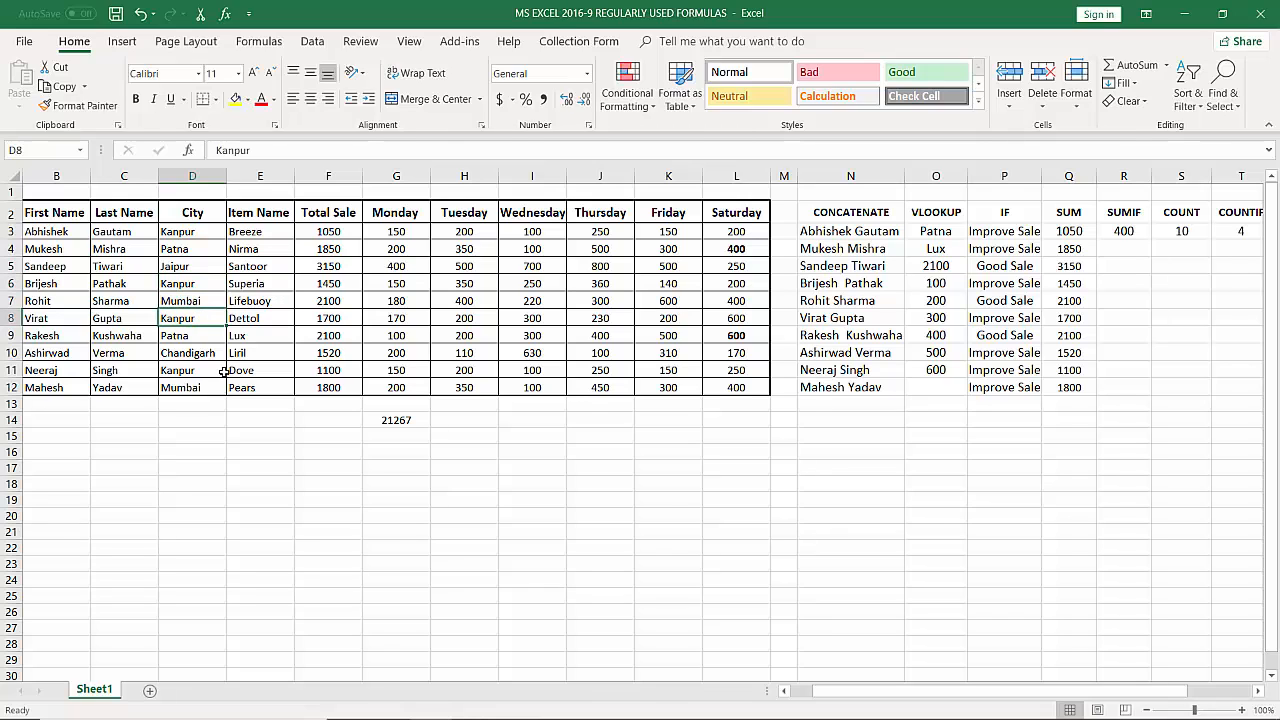
{"action": "left_click", "coordinate": [194, 370]}
Change the criteria of the COUNTIF formula in T3 to "Patna"
{"action": "scroll", "coordinate": [1031, 323], "scroll_direction": "right", "scroll_amount": 3}
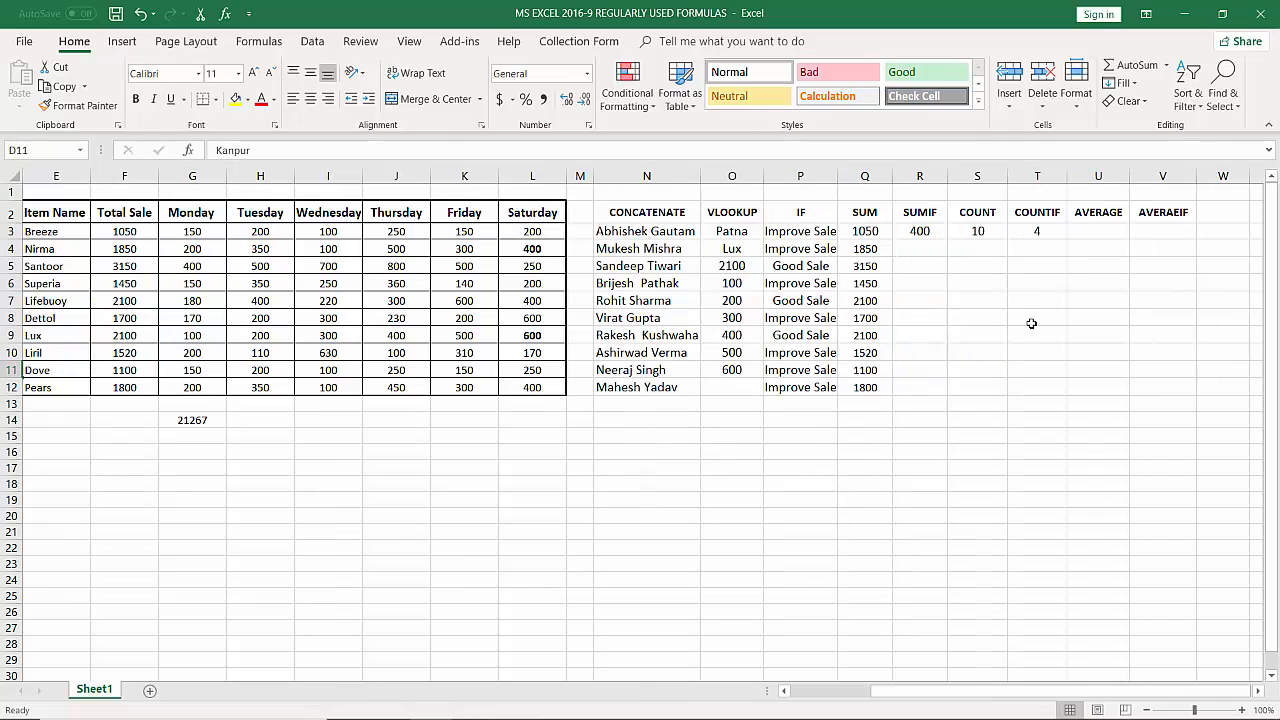
{"action": "left_click", "coordinate": [1052, 230]}
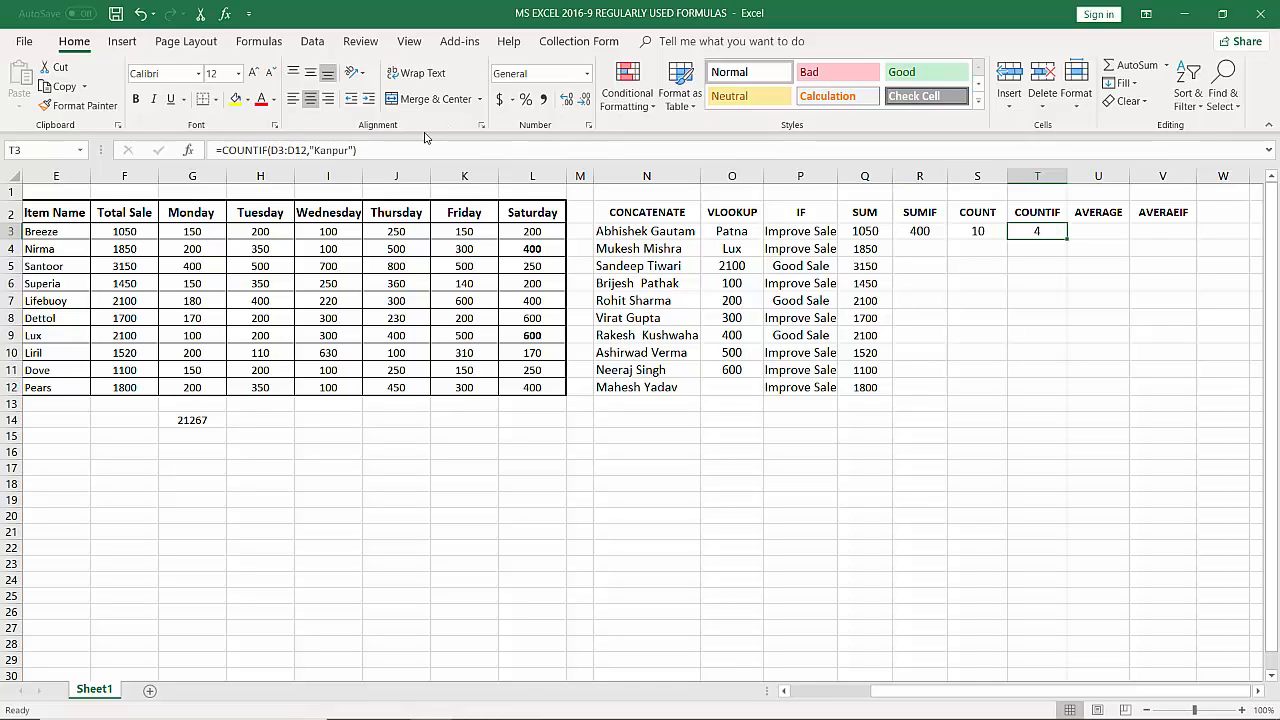
{"action": "left_click_drag", "start_coordinate": [314, 149], "coordinate": [350, 150]}
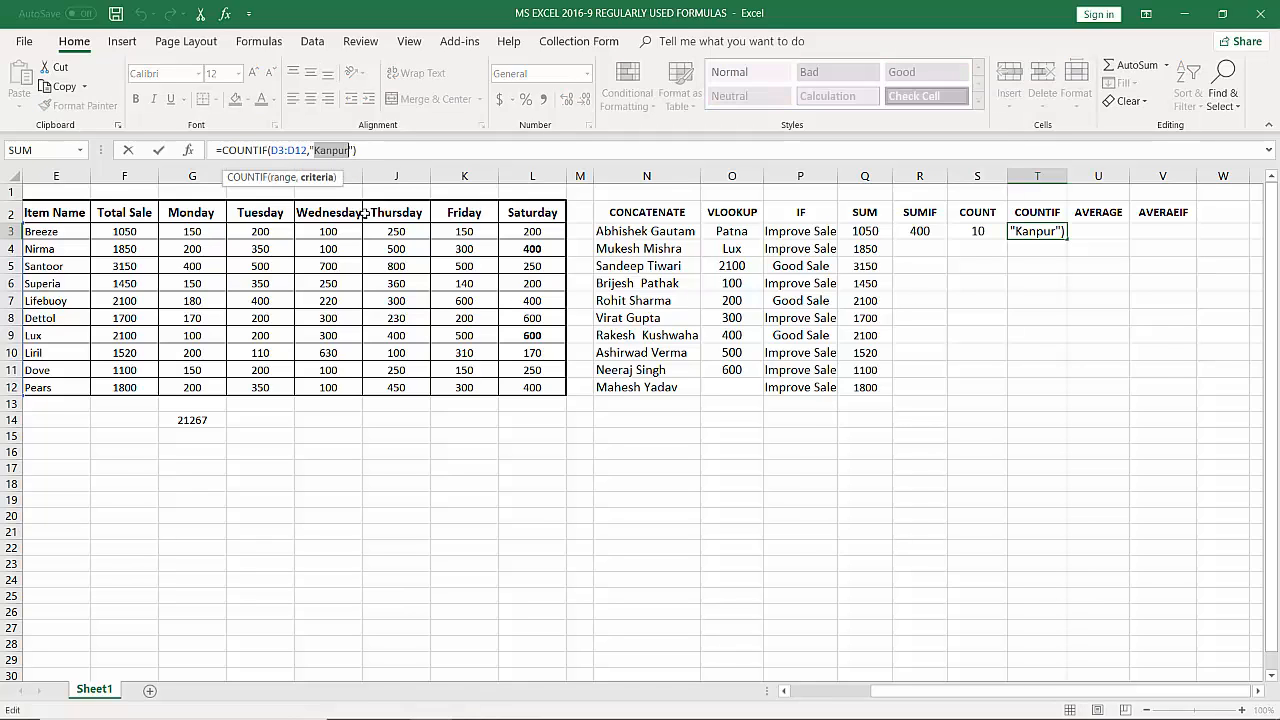
{"action": "type", "text": "P"}
{"action": "type", "text": "at"}
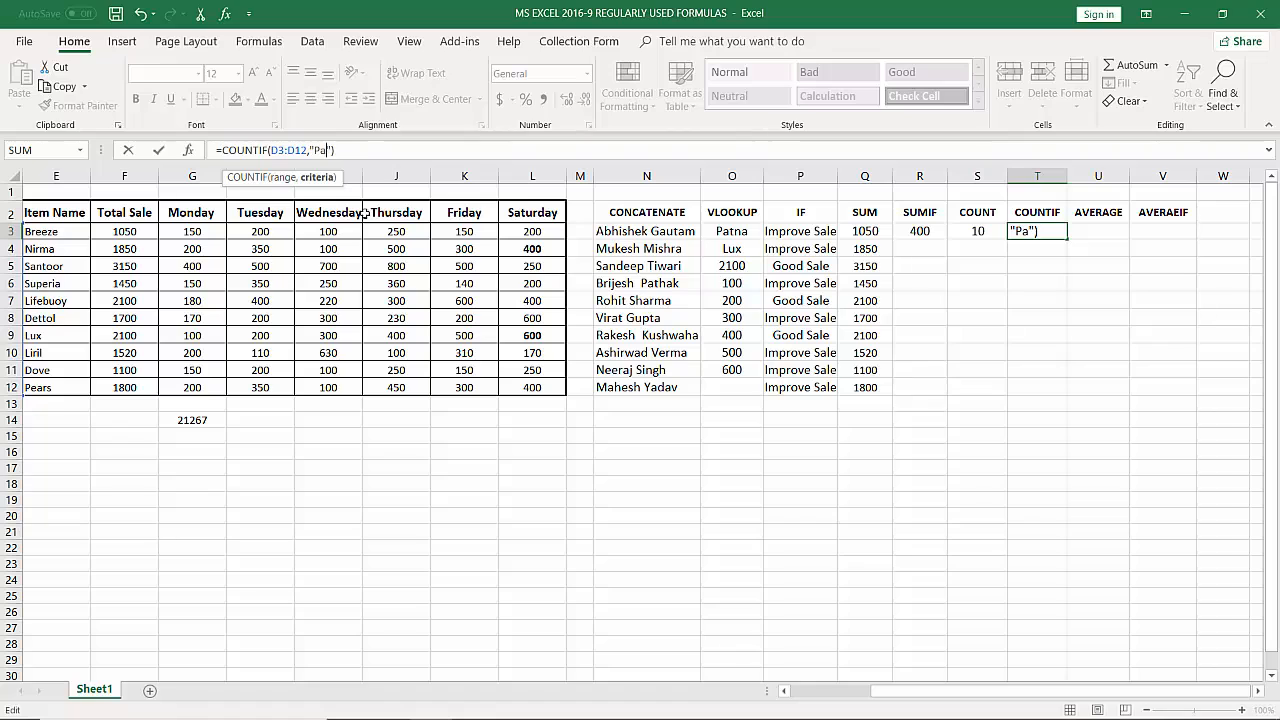
{"action": "type", "text": "na"}
{"action": "key", "text": "Return"}
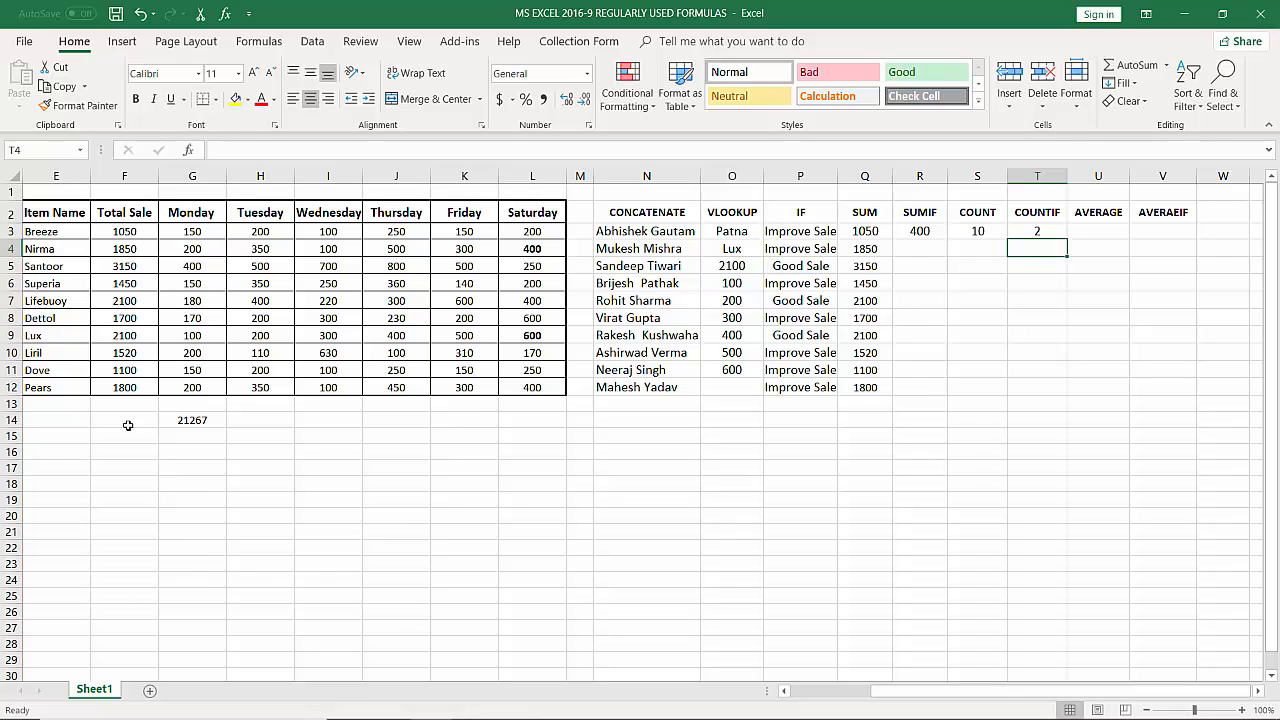
Check the Patna entries in the City column against the COUNTIF formula in T3
{"action": "left_click", "coordinate": [785, 691]}
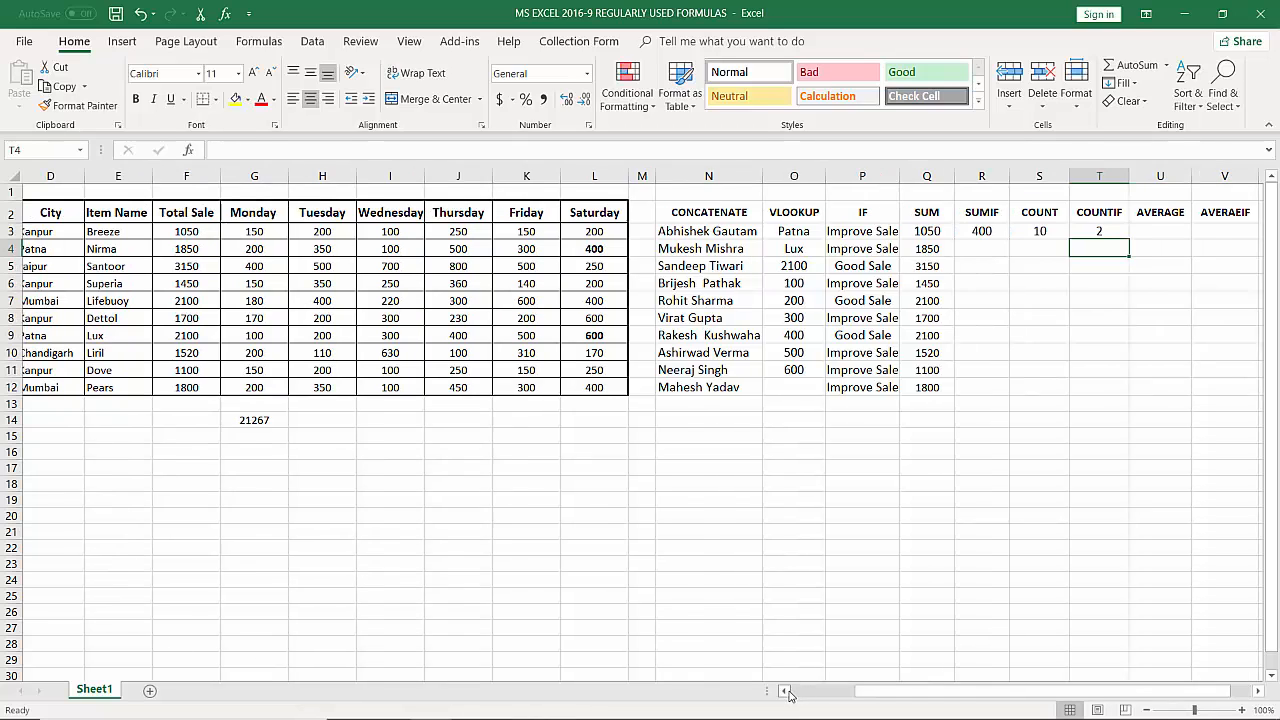
{"action": "left_click", "coordinate": [785, 691]}
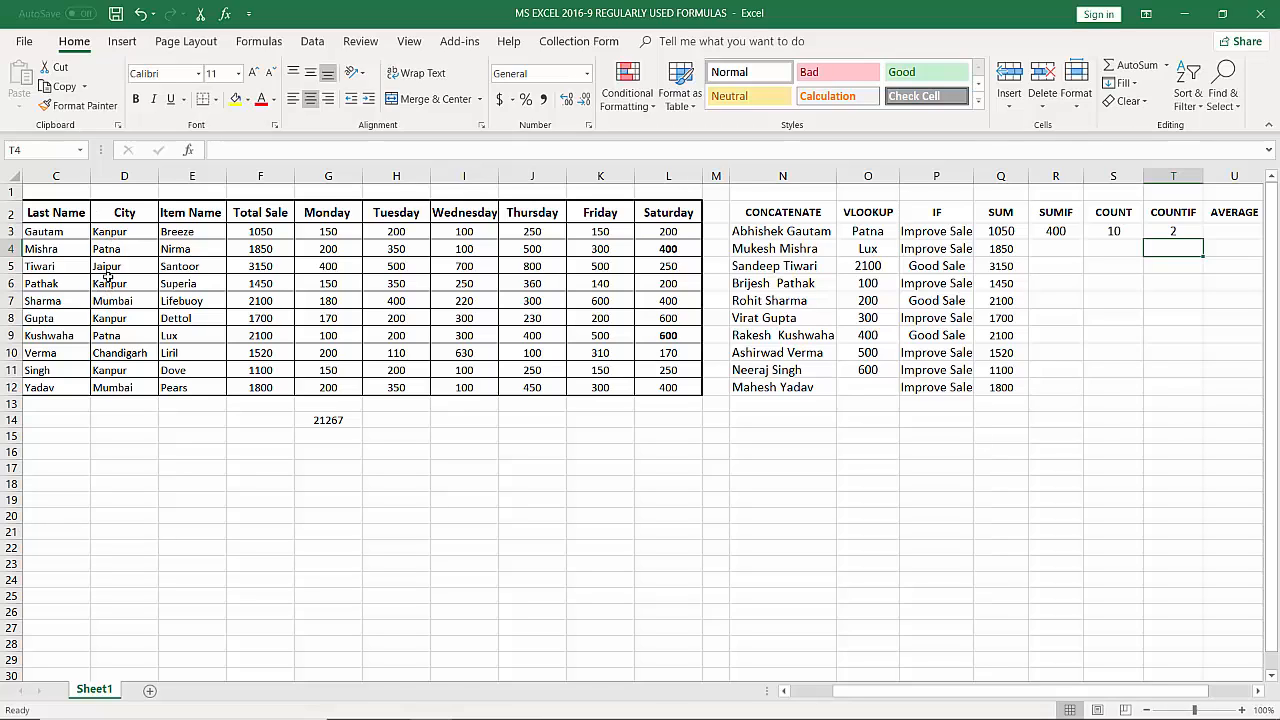
{"action": "left_click", "coordinate": [1161, 234]}
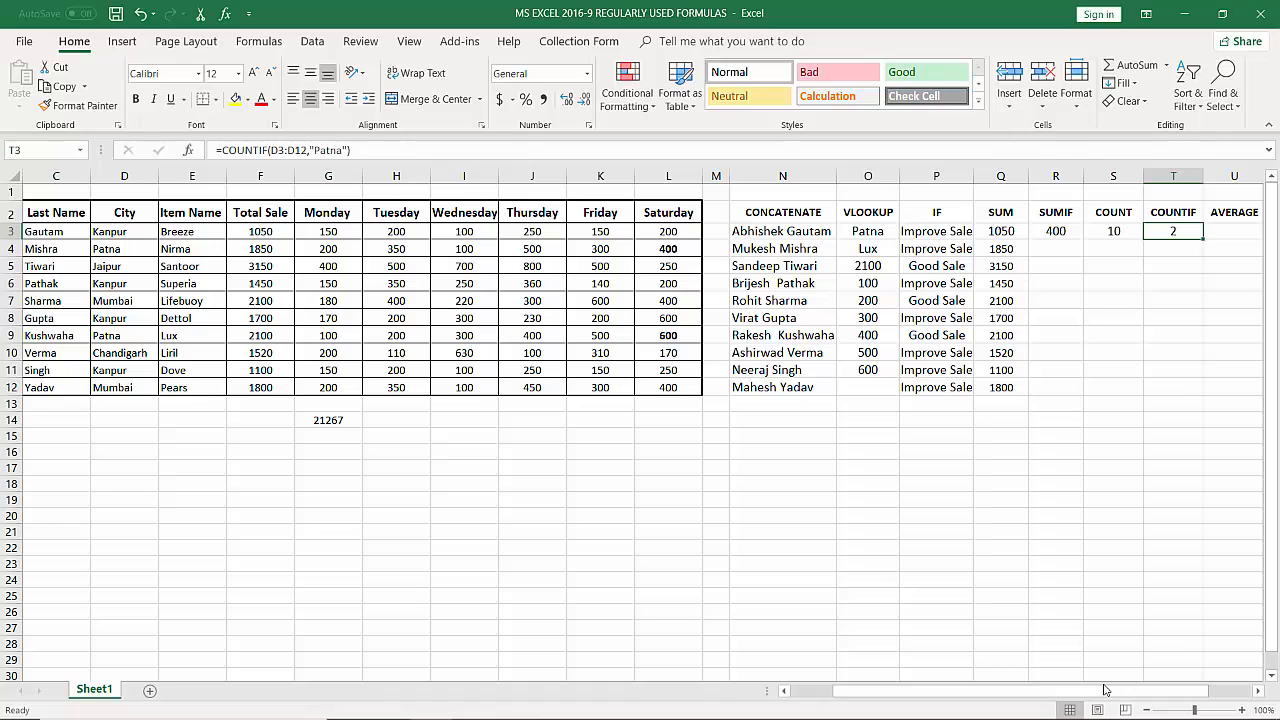
Enter "Kanpur" in K17 and add a COUNTIF formula in T4 that counts D3:D12 using K17 as the criteria
{"action": "left_click", "coordinate": [607, 469]}
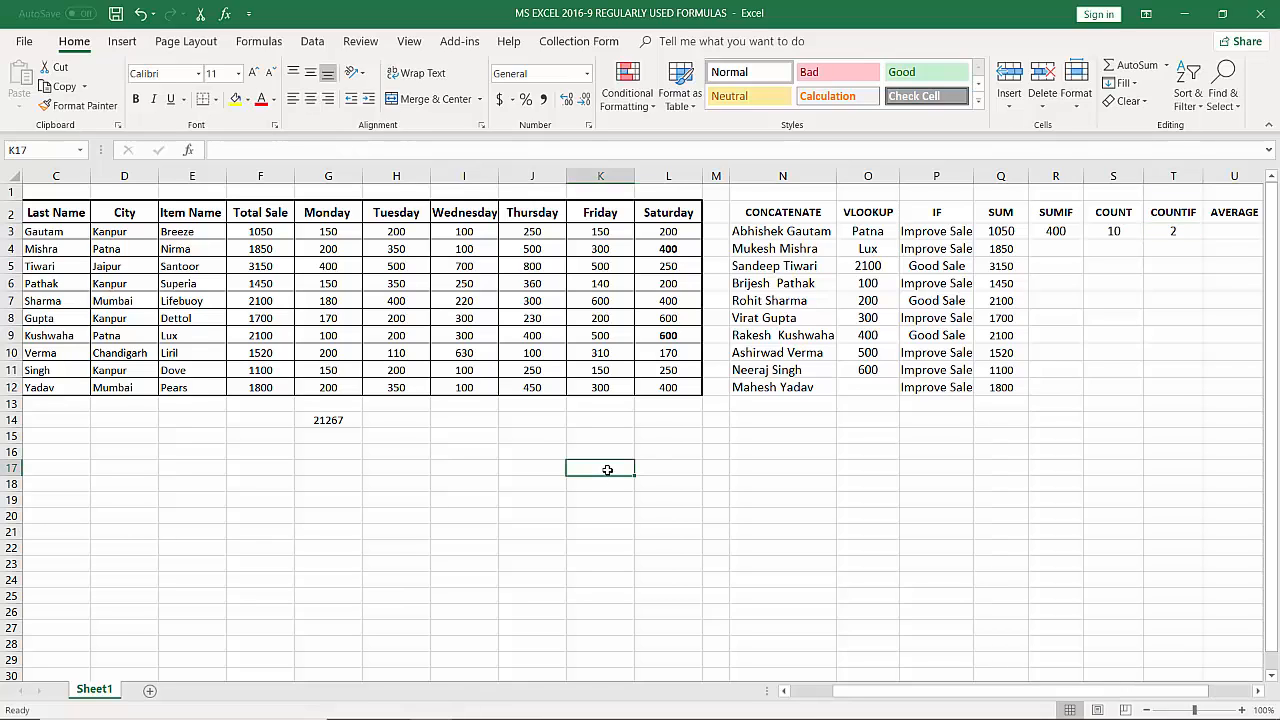
{"action": "type", "text": "Kanpur"}
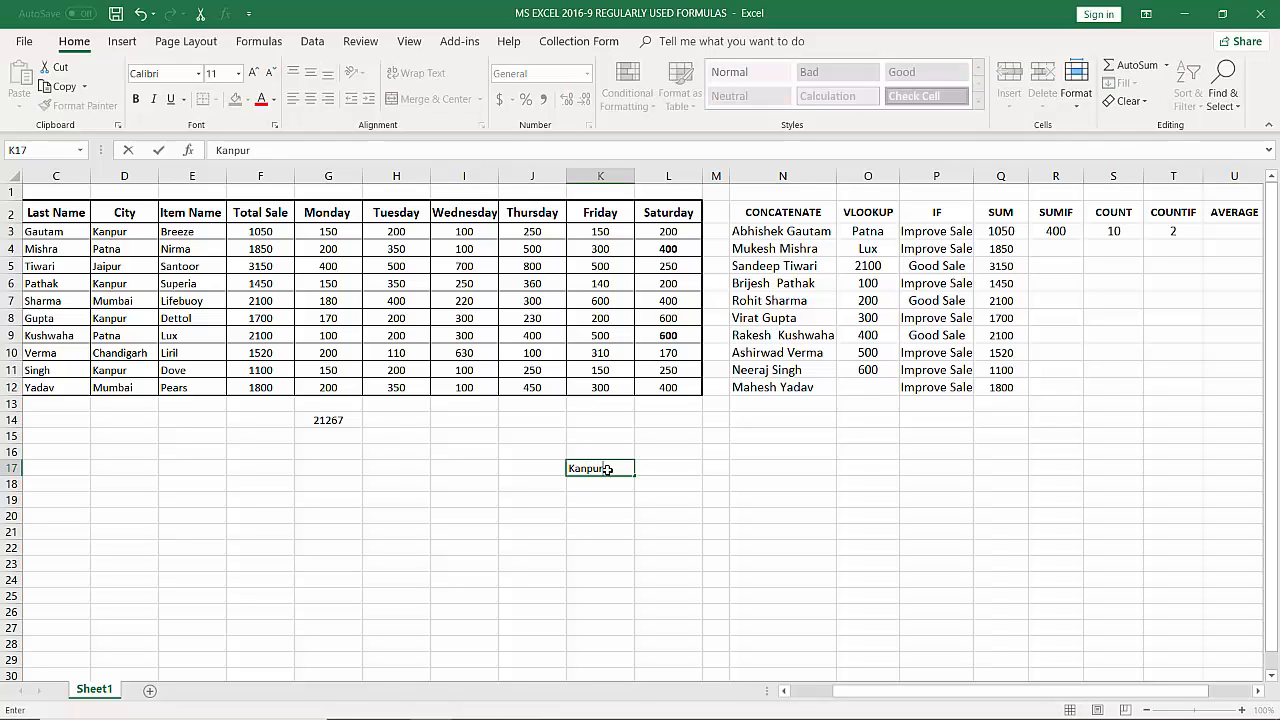
{"action": "left_click", "coordinate": [1170, 249]}
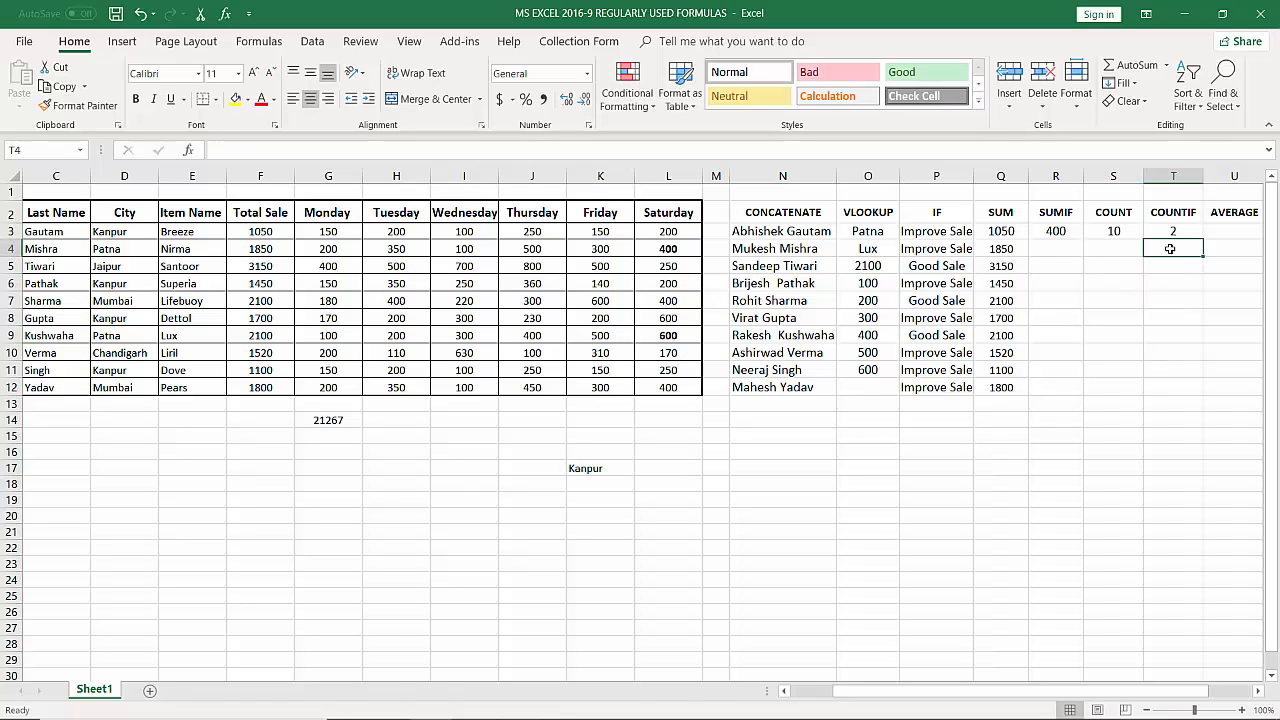
{"action": "type", "text": "="}
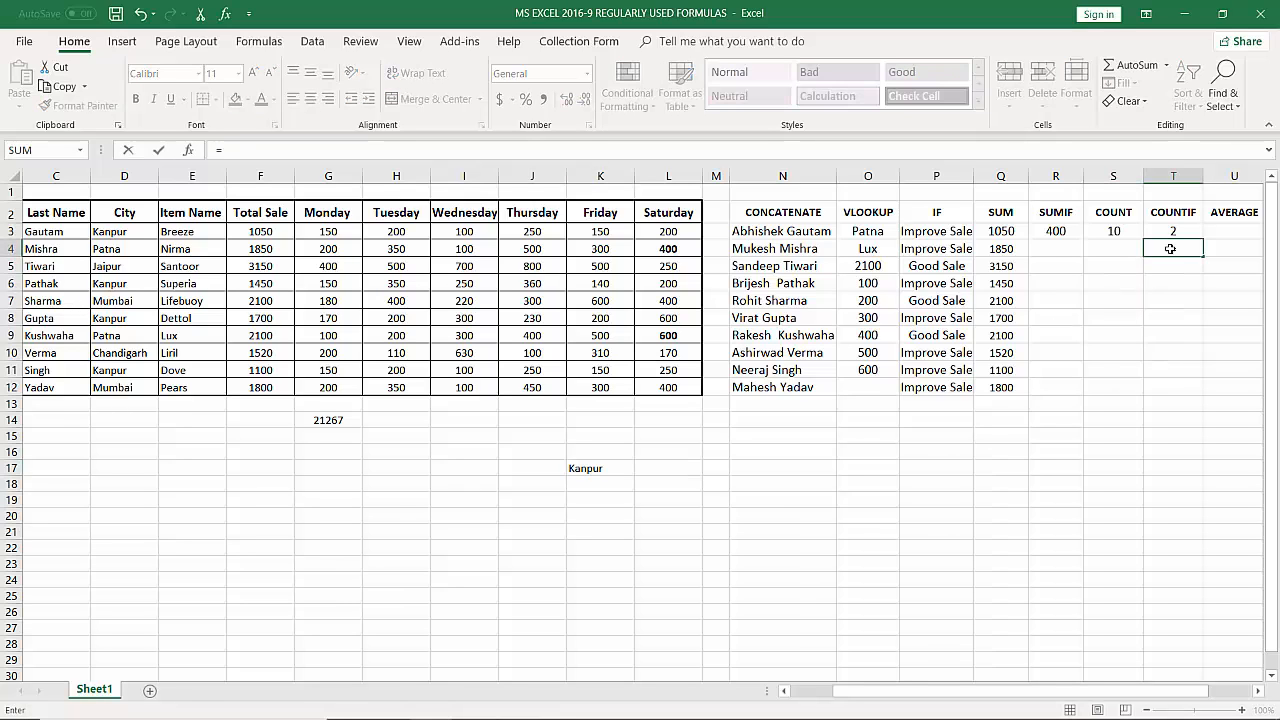
{"action": "type", "text": "COUNTIF"}
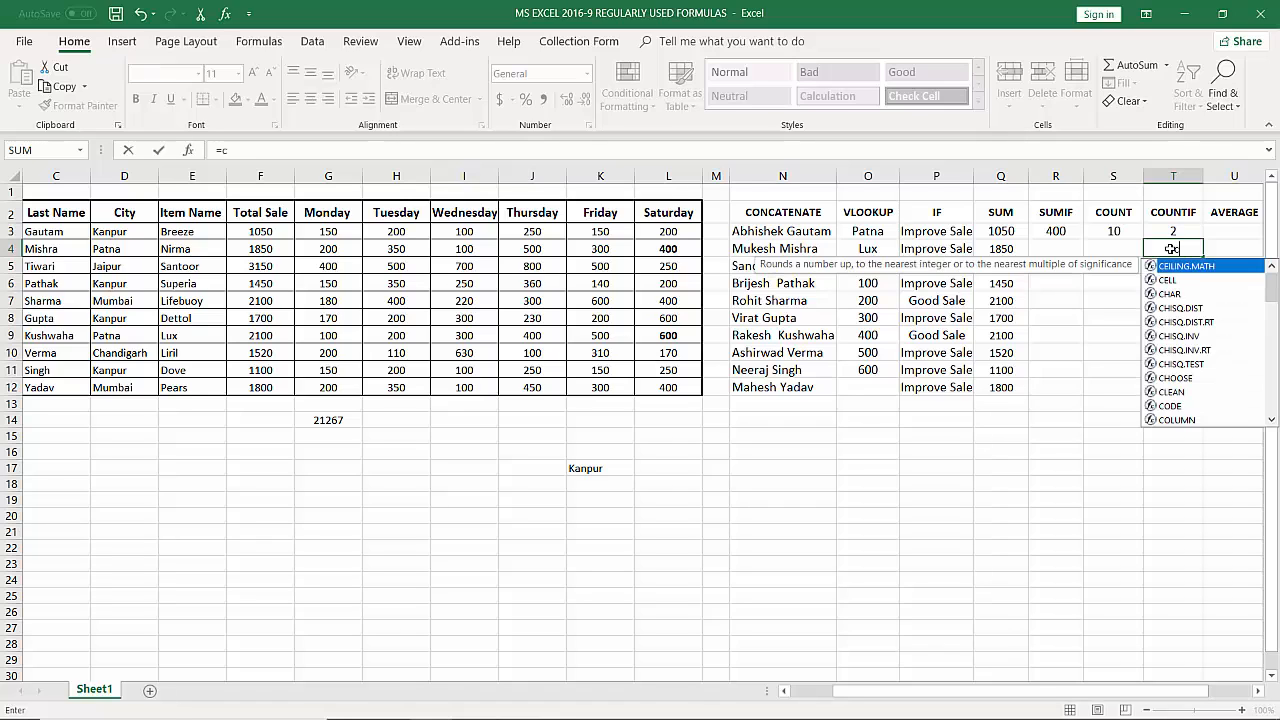
{"action": "type", "text": "("}
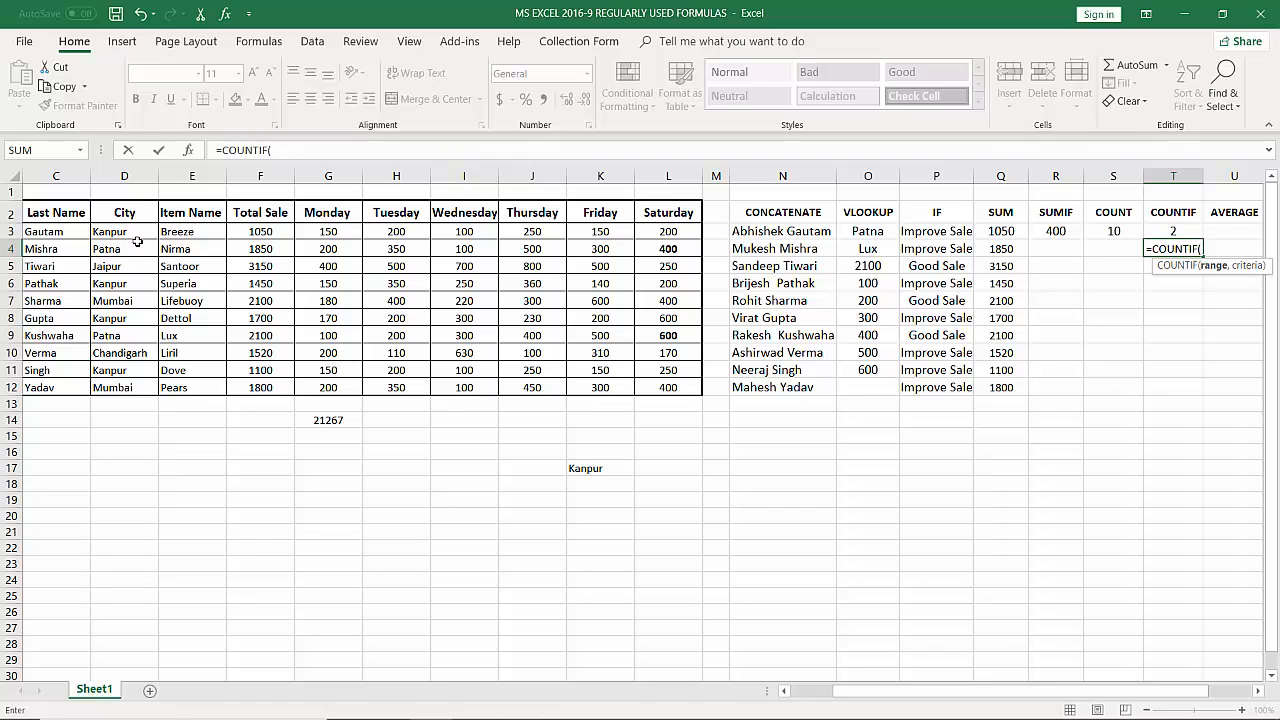
{"action": "left_click_drag", "start_coordinate": [135, 233], "coordinate": [147, 387]}
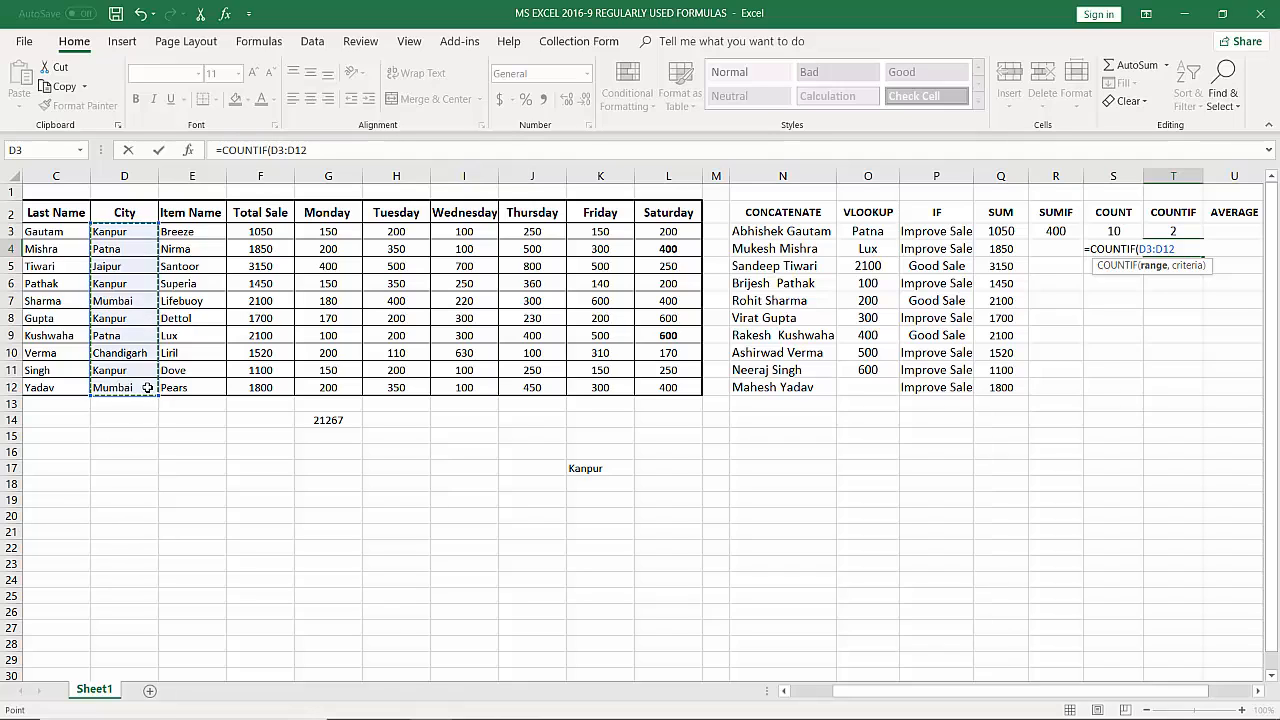
{"action": "type", "text": ","}
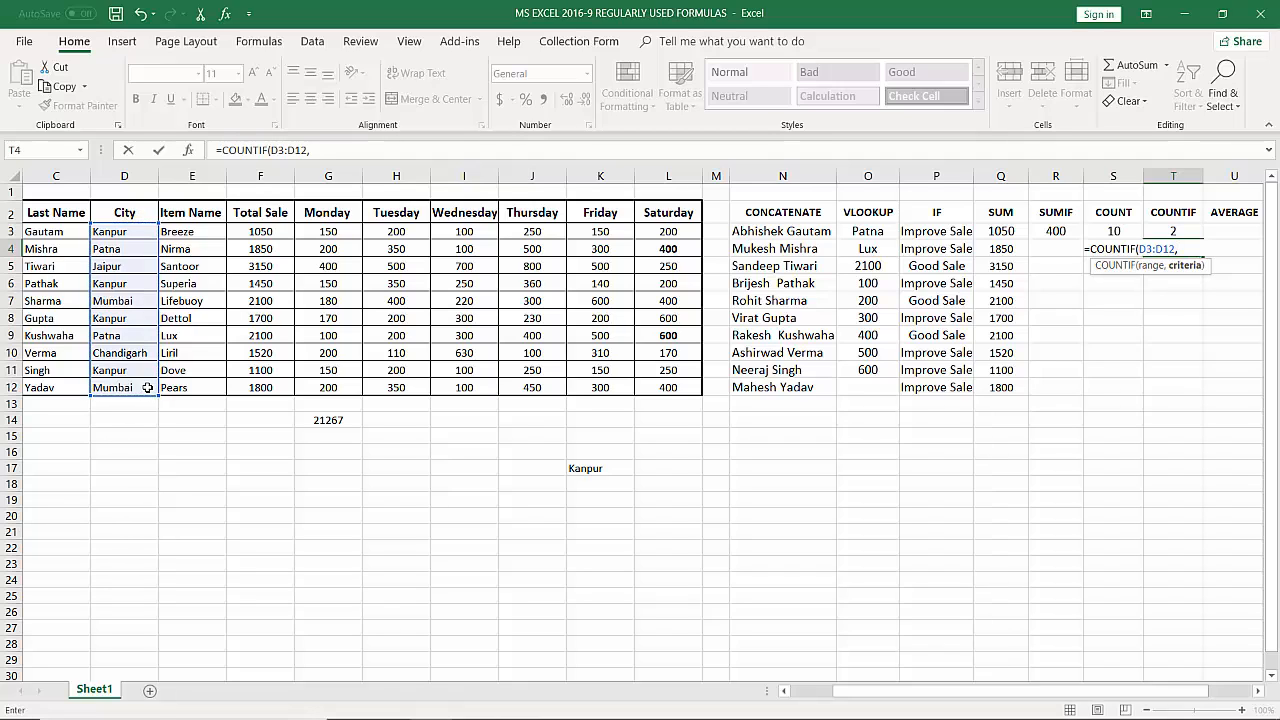
{"action": "left_click", "coordinate": [594, 470]}
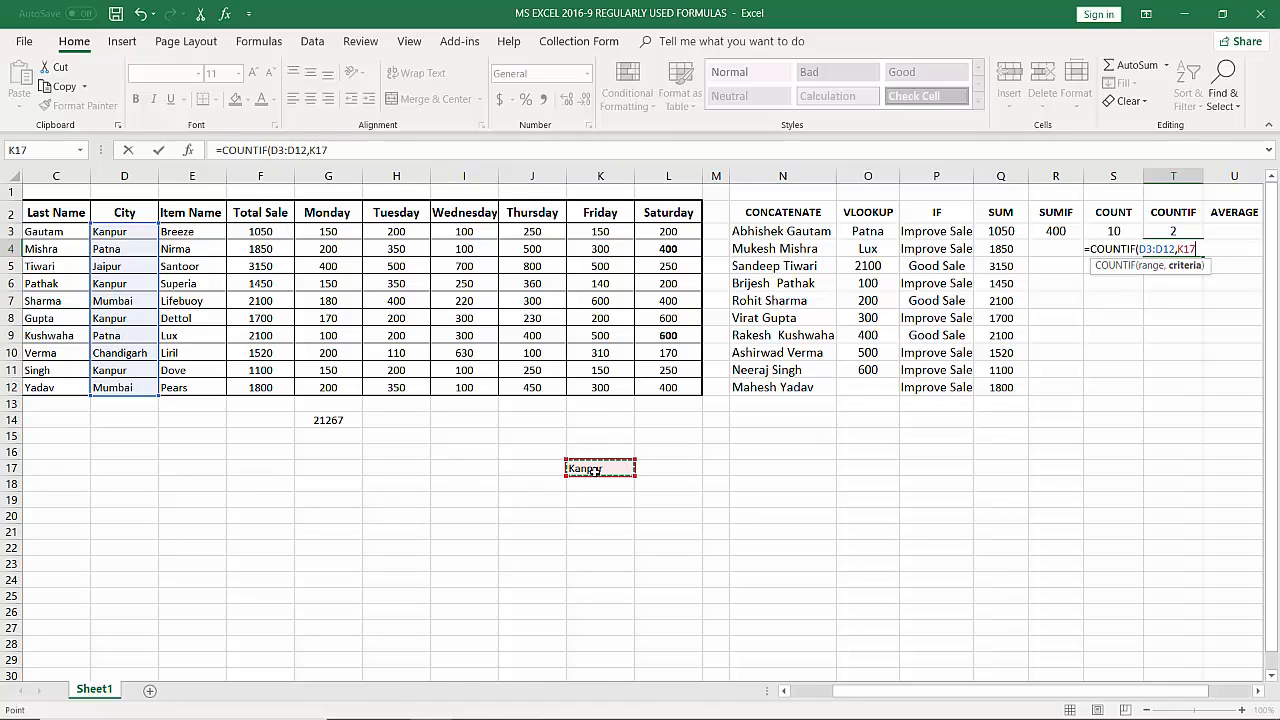
{"action": "type", "text": ")"}
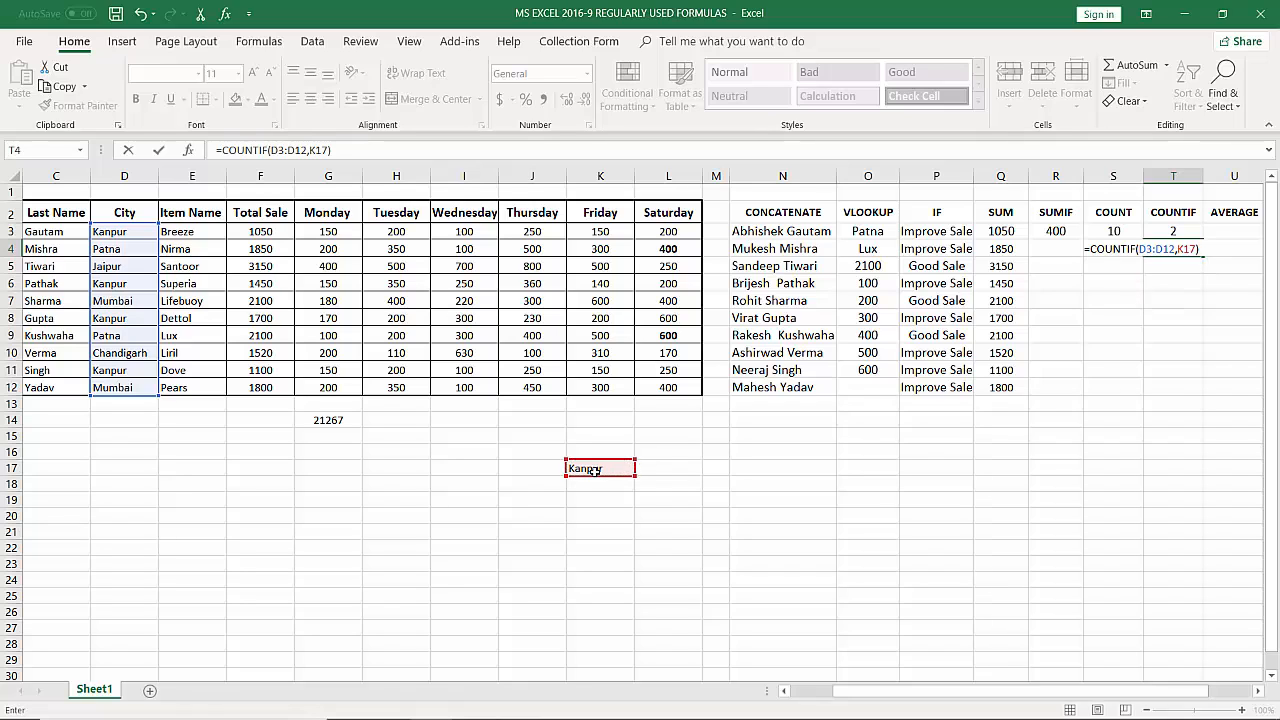
{"action": "key", "text": "Return"}
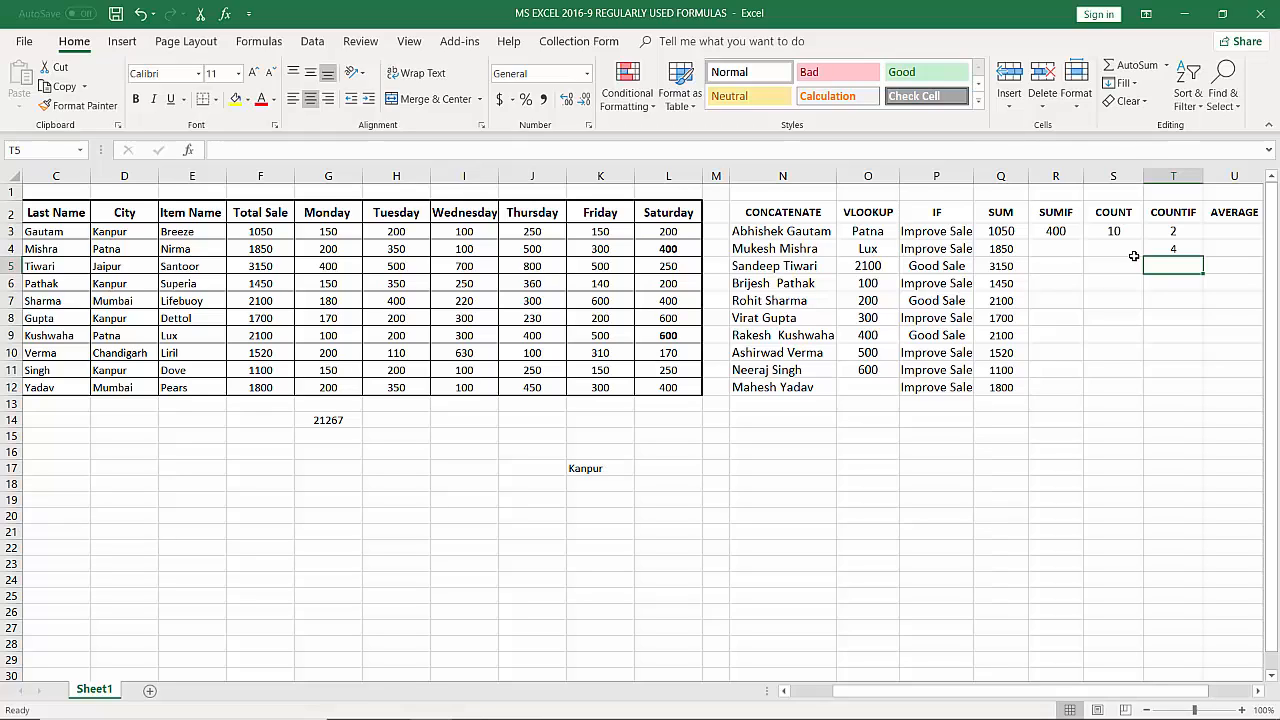
Change the criteria city in K17, referenced by the COUNTIF formula in T4, to "Patna"
{"action": "left_click", "coordinate": [1169, 251]}
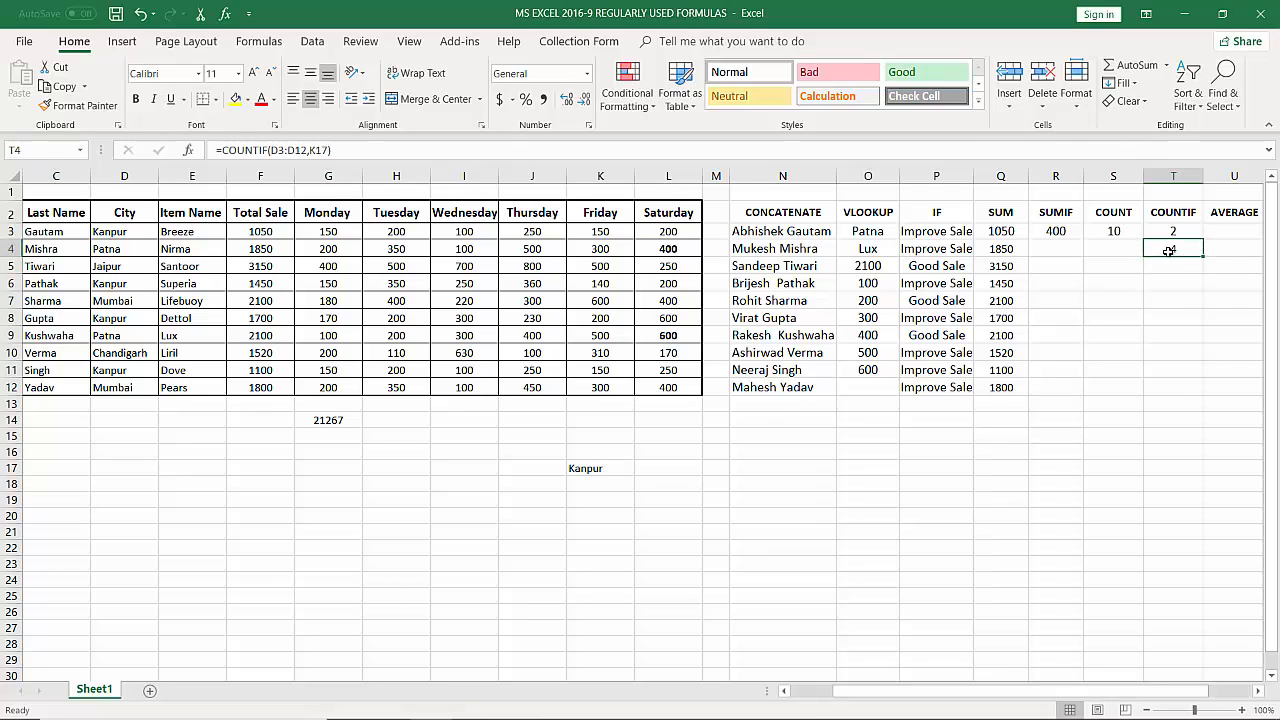
{"action": "left_click", "coordinate": [598, 469]}
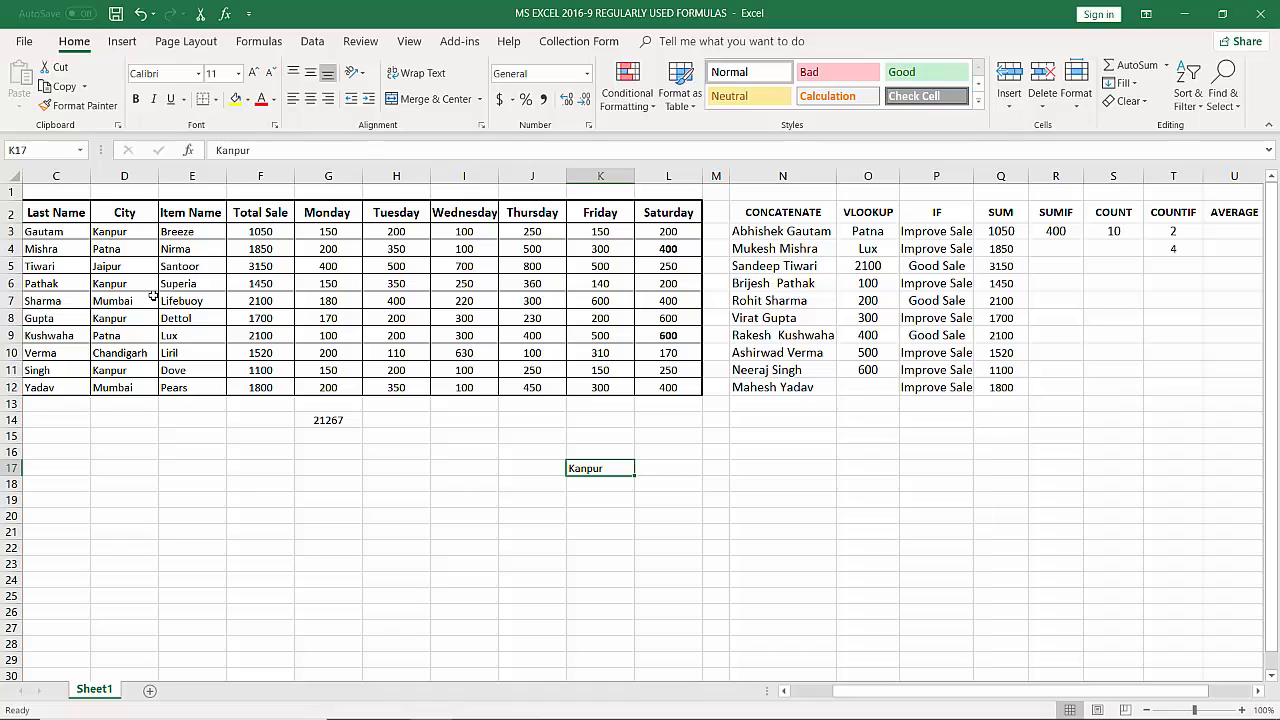
{"action": "type", "text": "p"}
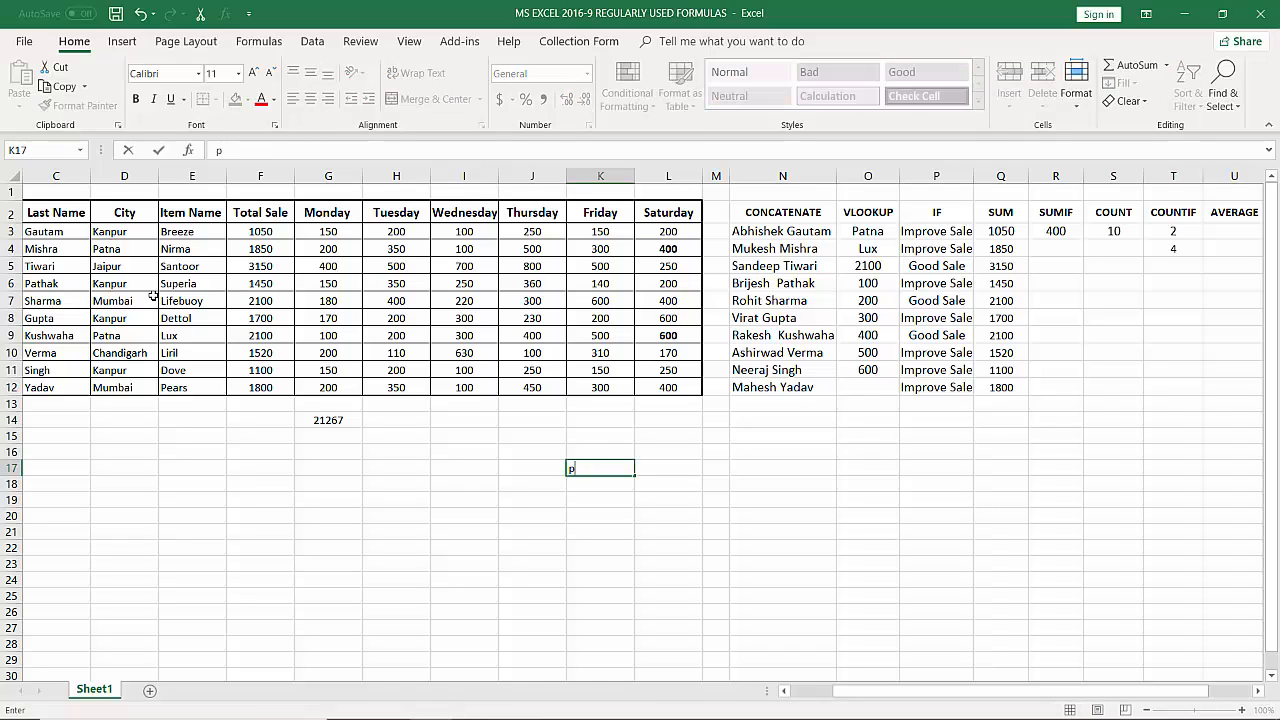
{"action": "key", "text": "BackSpace"}
{"action": "type", "text": "Patna"}
{"action": "key", "text": "Return"}
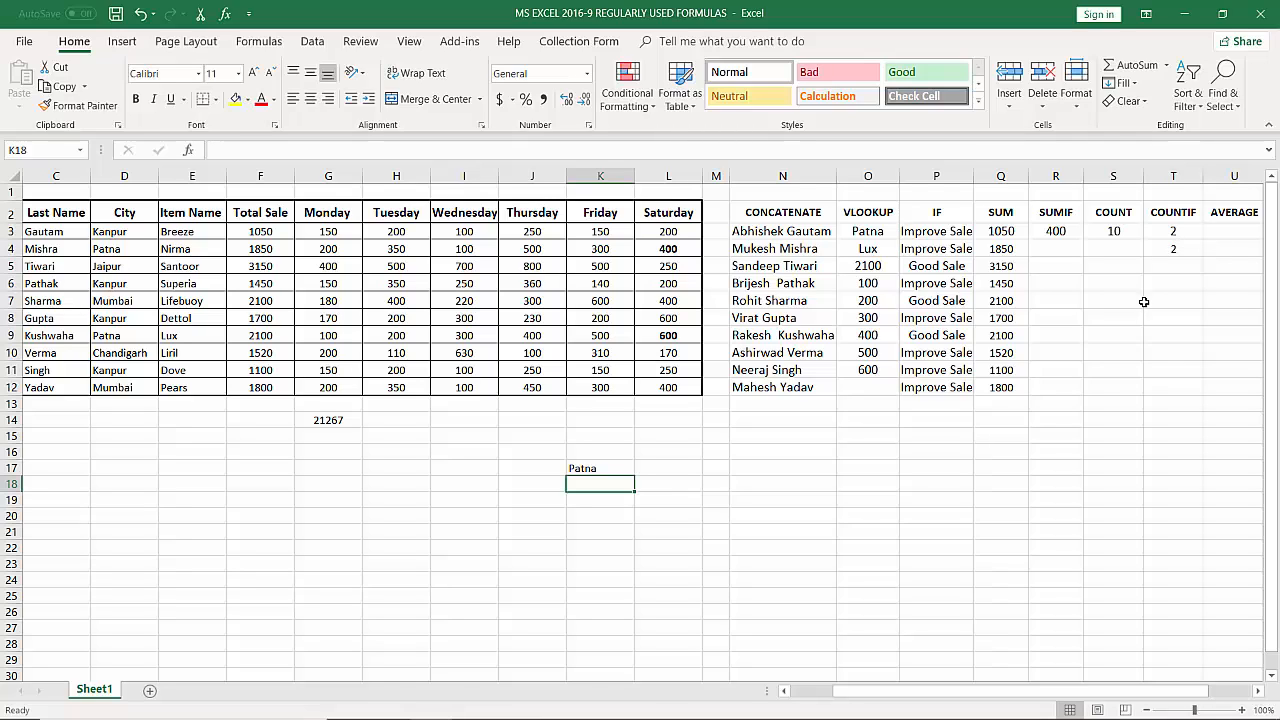
Set the criteria city in K17 to "Mumbai" for the COUNTIF formula in T4
{"action": "left_click", "coordinate": [610, 468]}
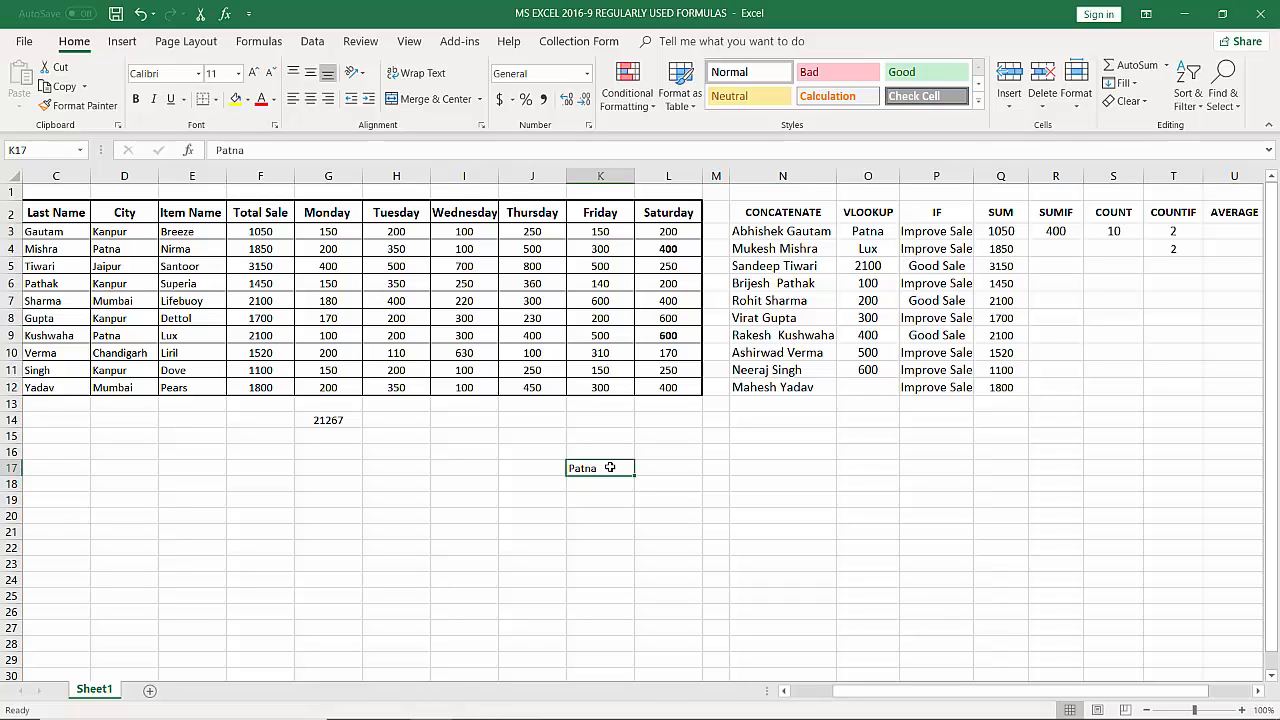
{"action": "type", "text": "Mumbai"}
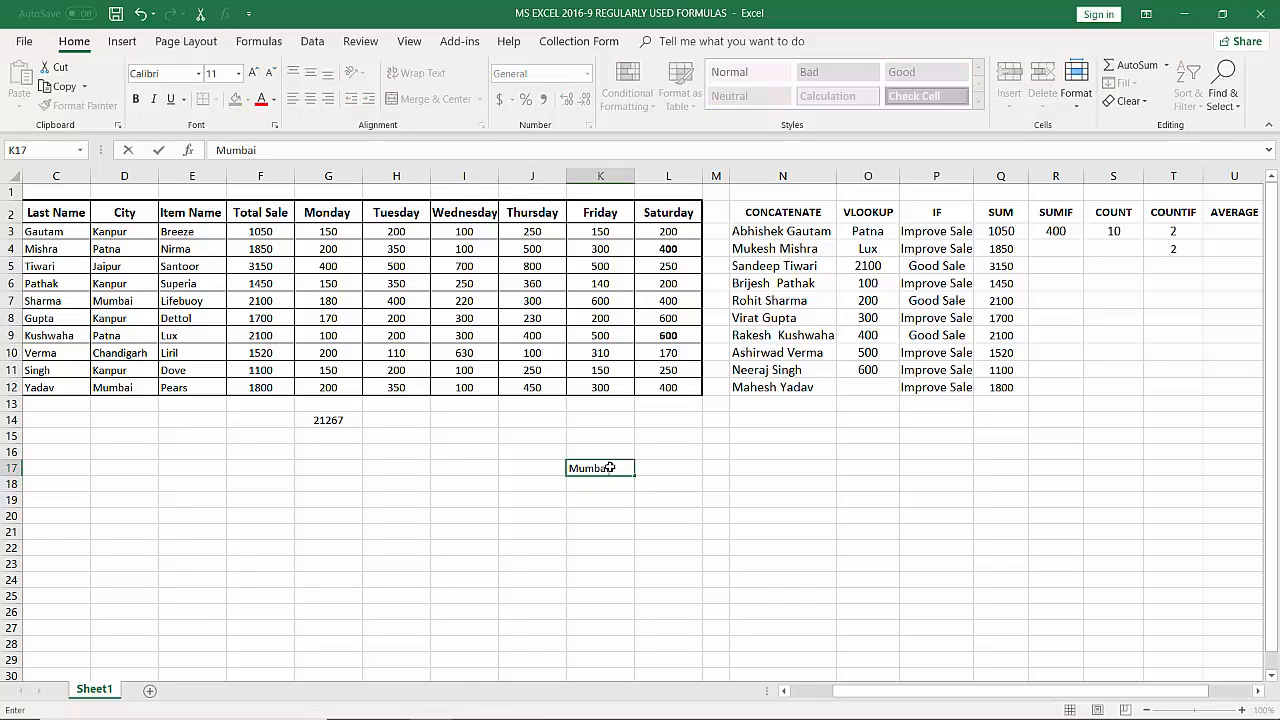
{"action": "key", "text": "Return"}
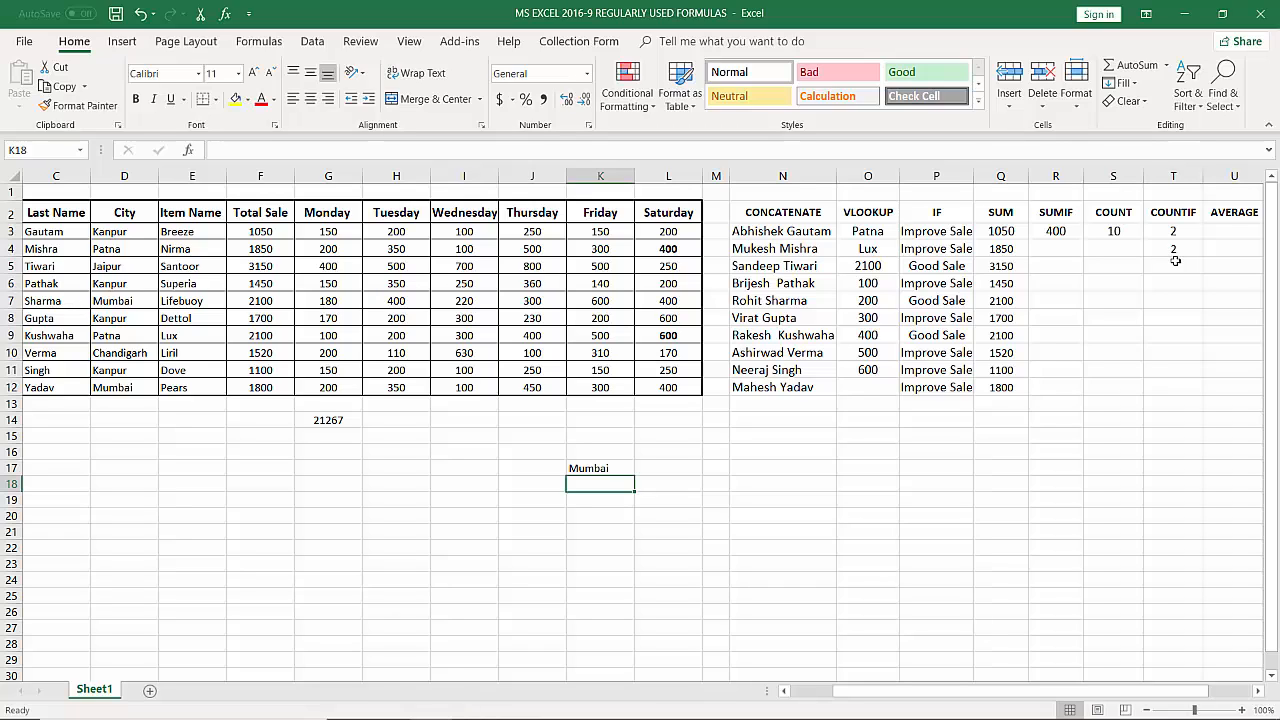
Enter an AVERAGE formula in U3 for the Monday to Saturday sales of the first employee, G3:L3
{"action": "scroll", "coordinate": [1176, 260], "scroll_direction": "right", "scroll_amount": 1}
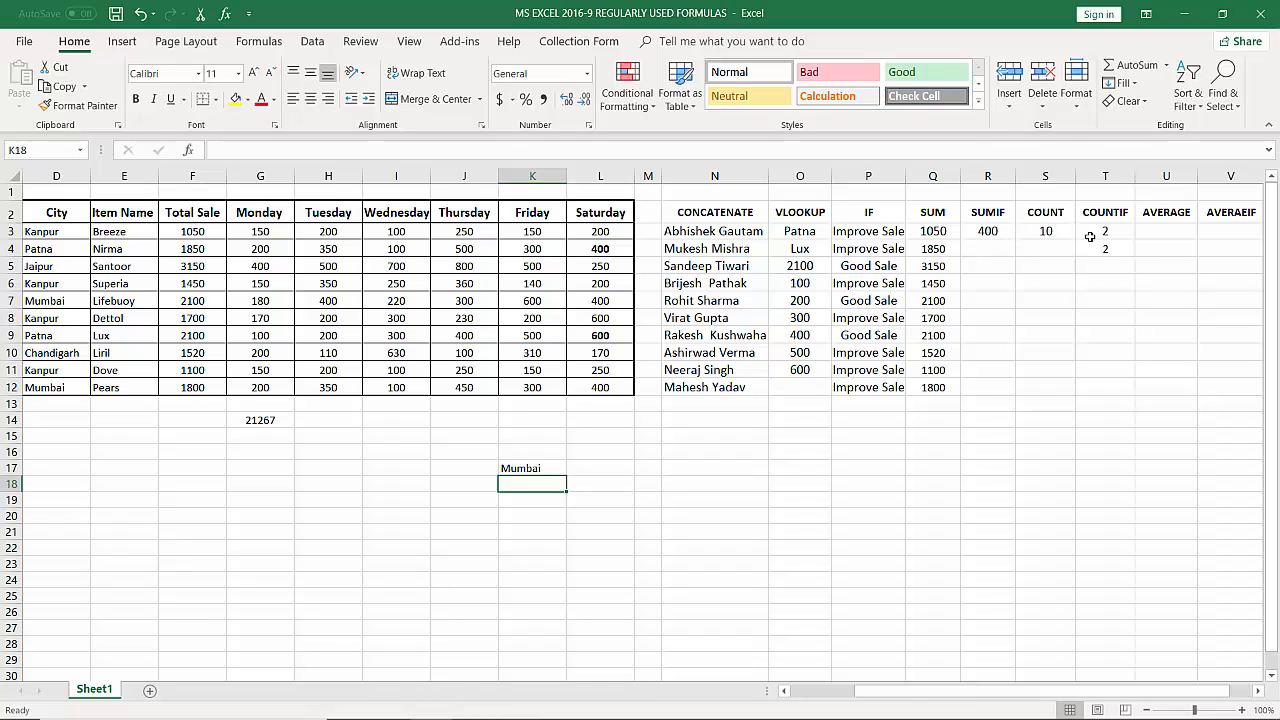
{"action": "left_click", "coordinate": [1156, 230]}
{"action": "type", "text": "="}
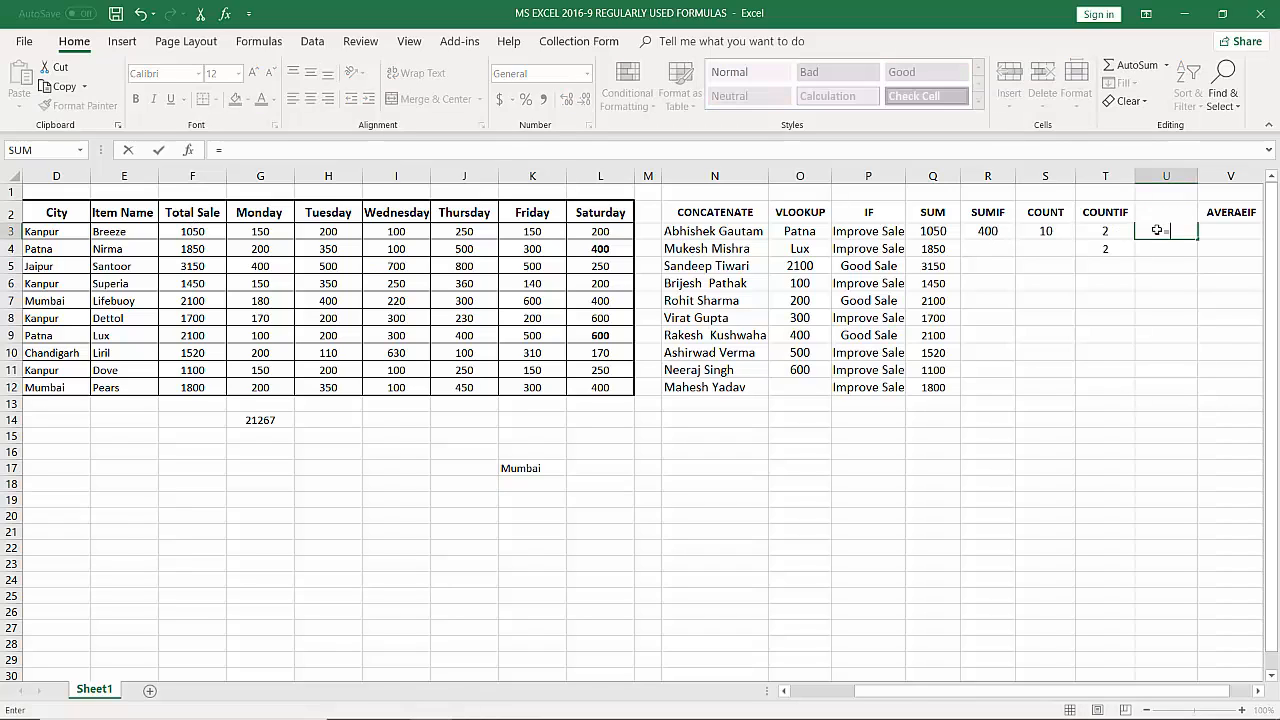
{"action": "type", "text": "a"}
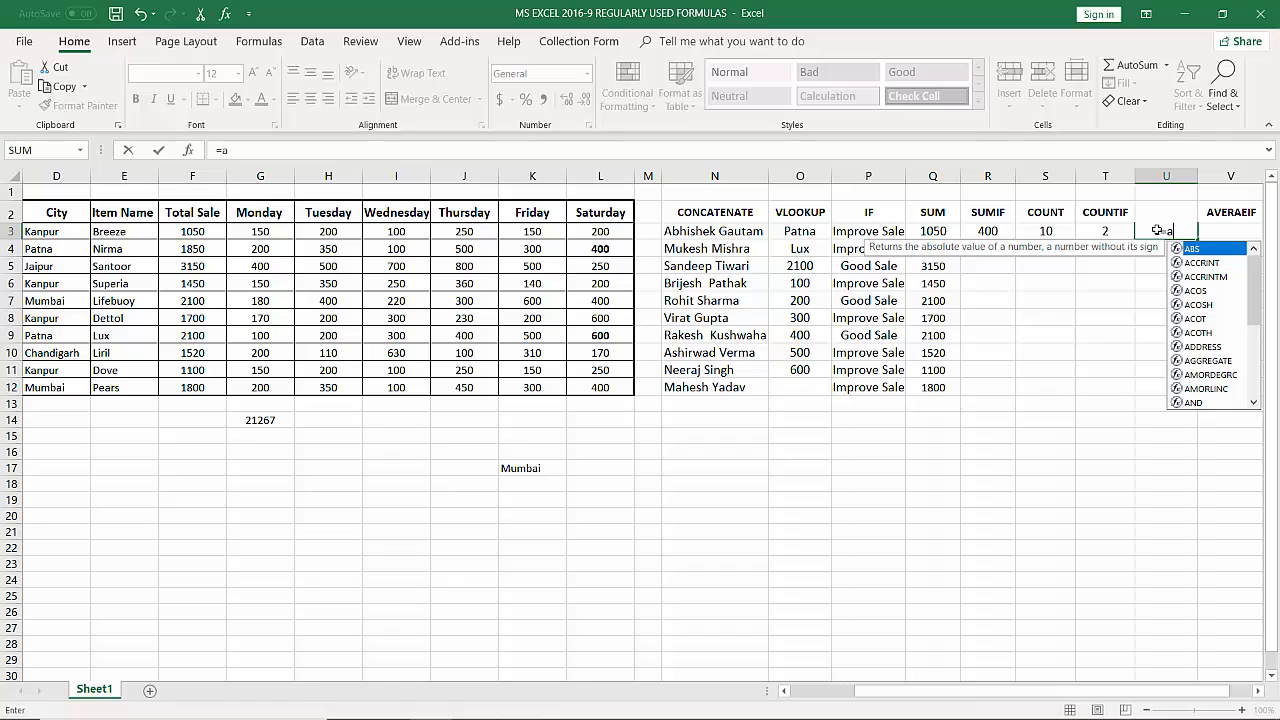
{"action": "key", "text": "BackSpace"}
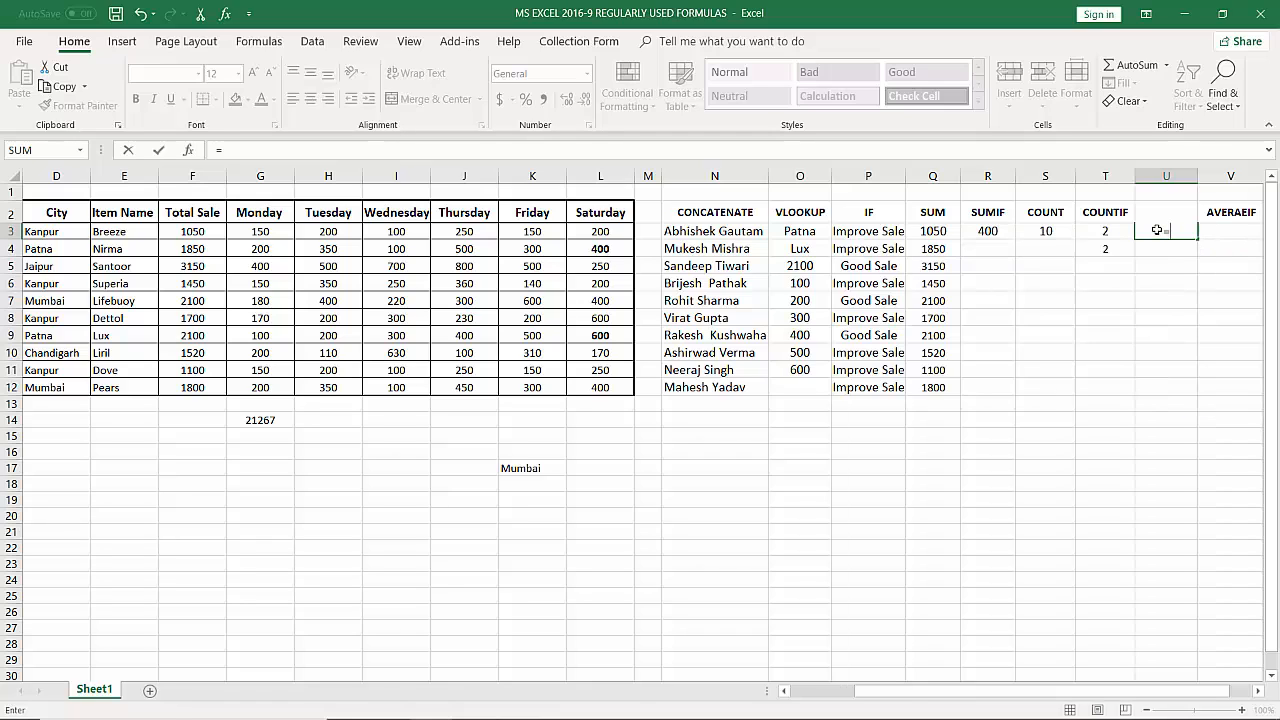
{"action": "type", "text": "AVE"}
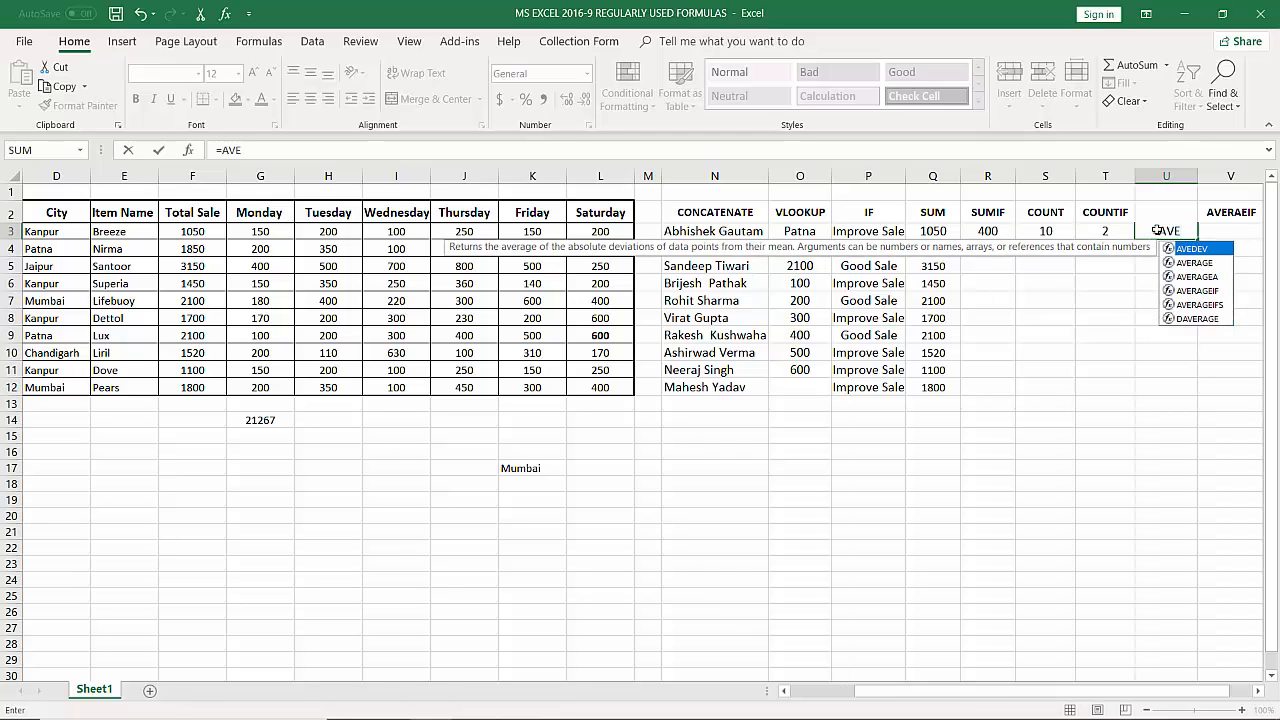
{"action": "type", "text": "RAGE"}
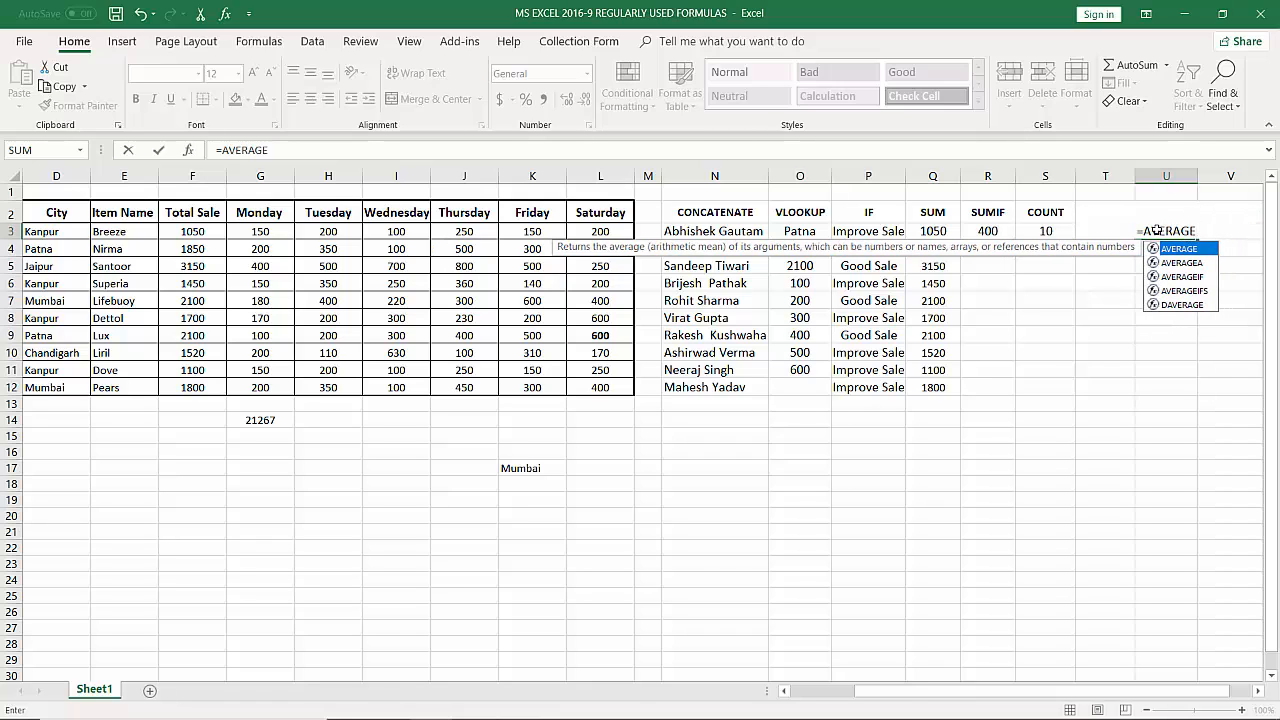
{"action": "type", "text": "("}
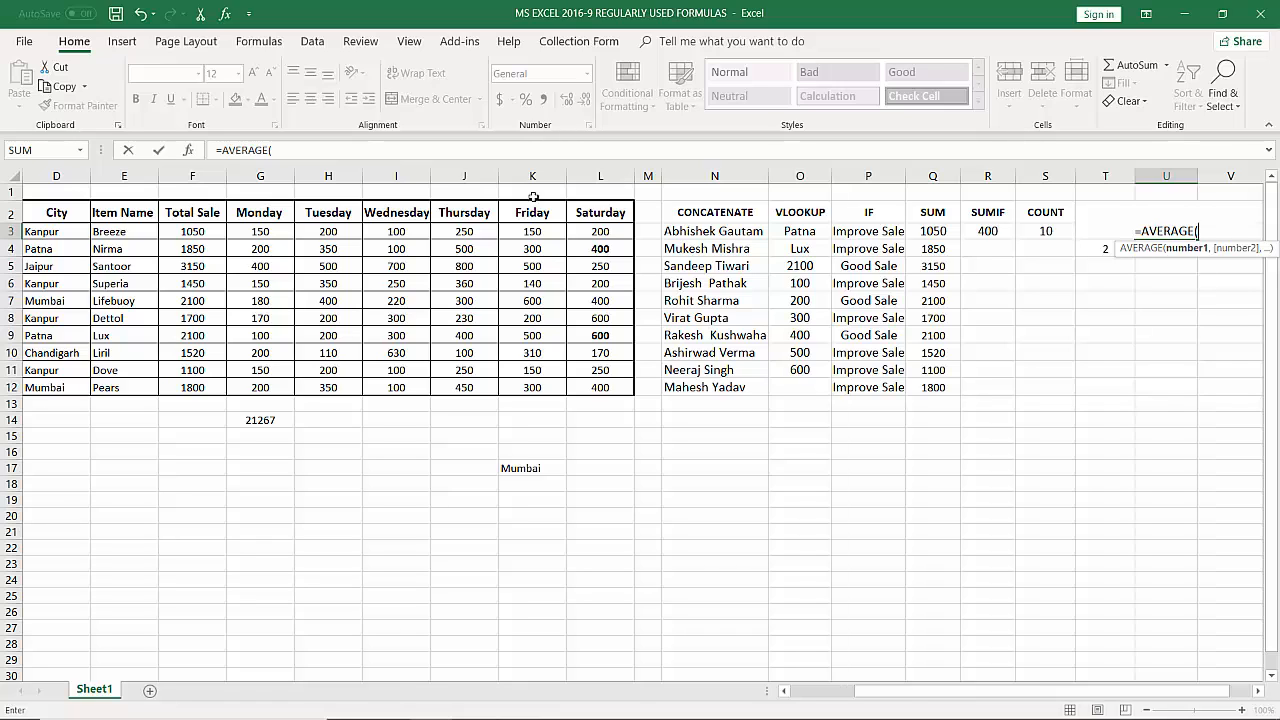
{"action": "left_click", "coordinate": [255, 231]}
{"action": "left_click_drag", "start_coordinate": [255, 231], "coordinate": [598, 226]}
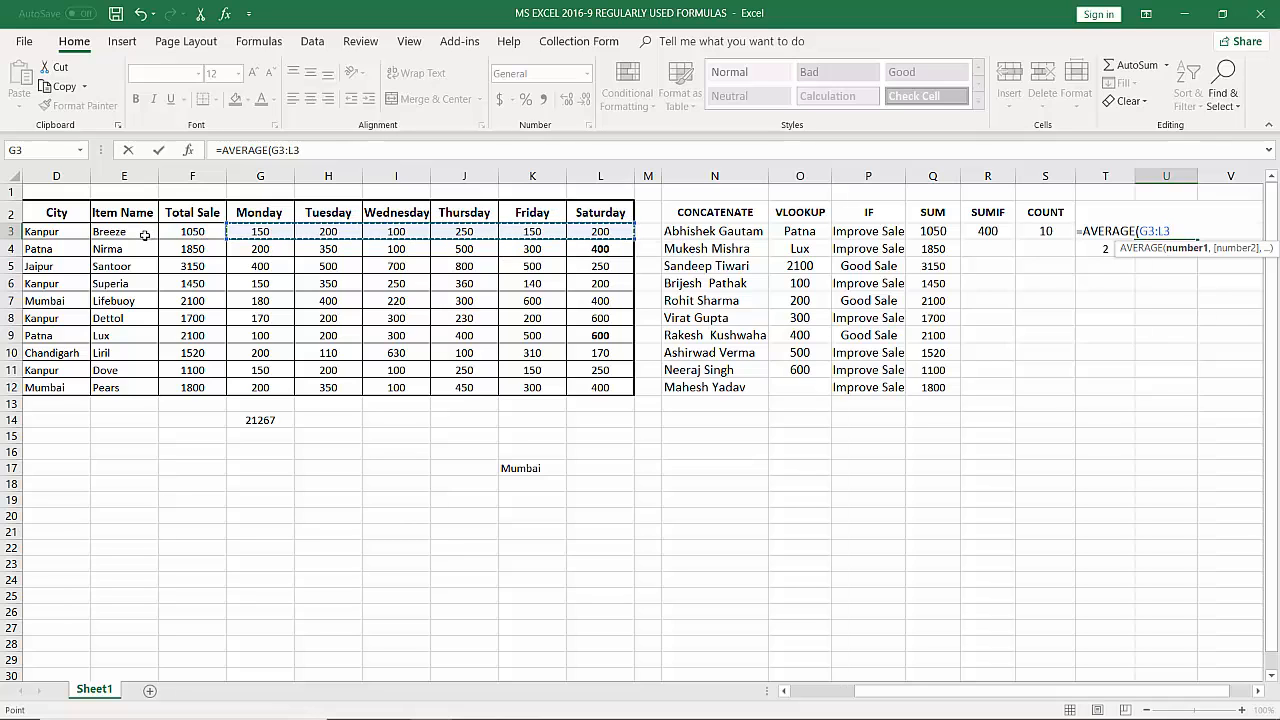
{"action": "type", "text": ")"}
{"action": "key", "text": "Return"}
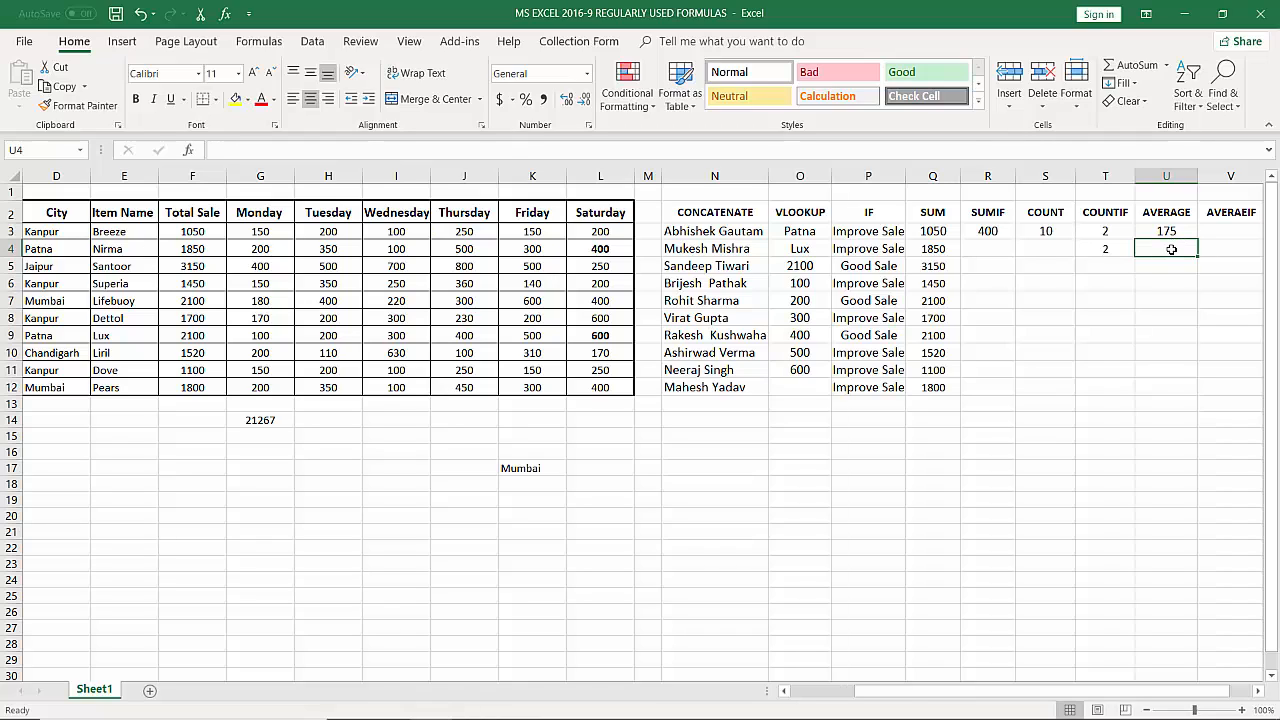
Enter an AVERAGE formula in U4 for the second employee's Monday to Saturday sales, G4:L4
{"action": "type", "text": "="}
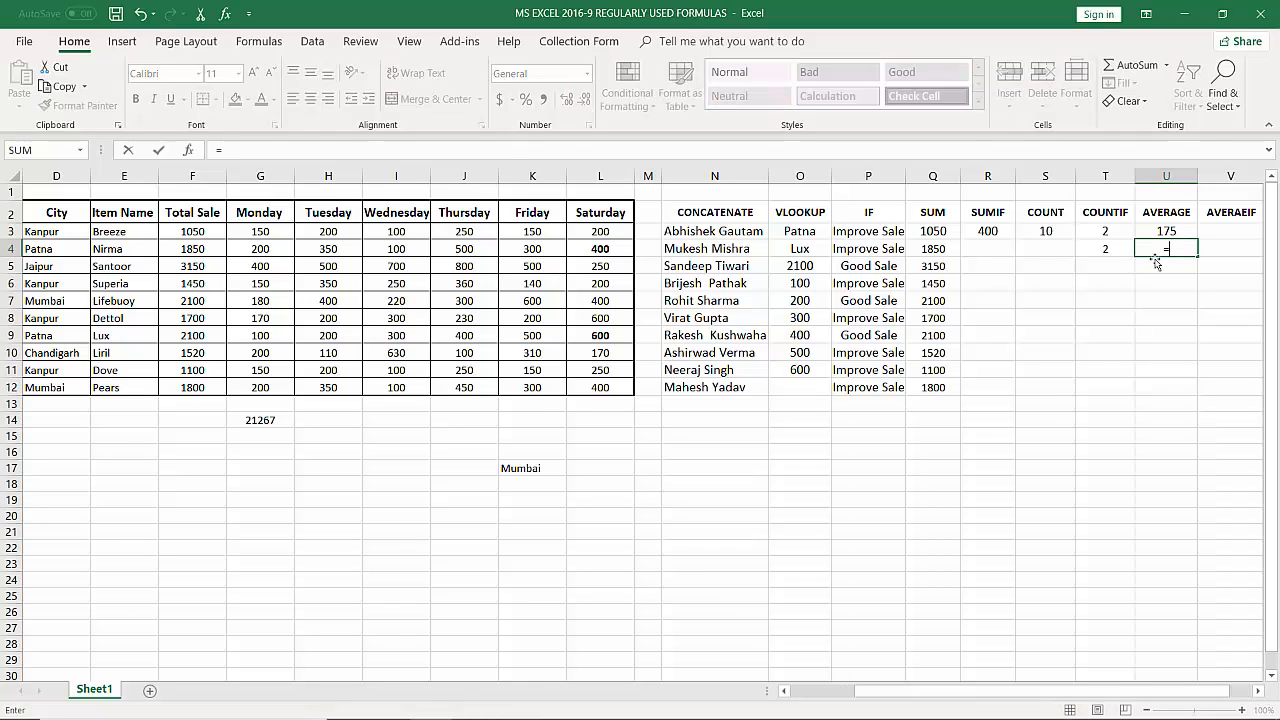
{"action": "type", "text": "AVERA"}
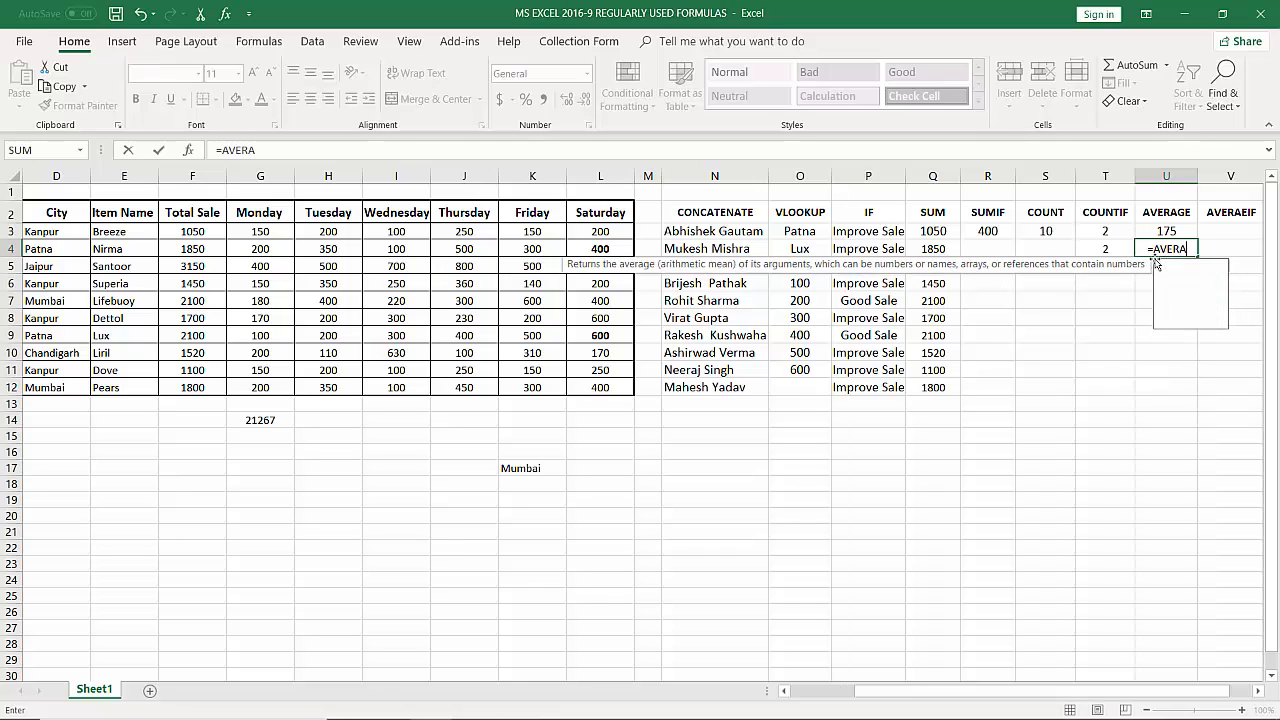
{"action": "type", "text": "GE("}
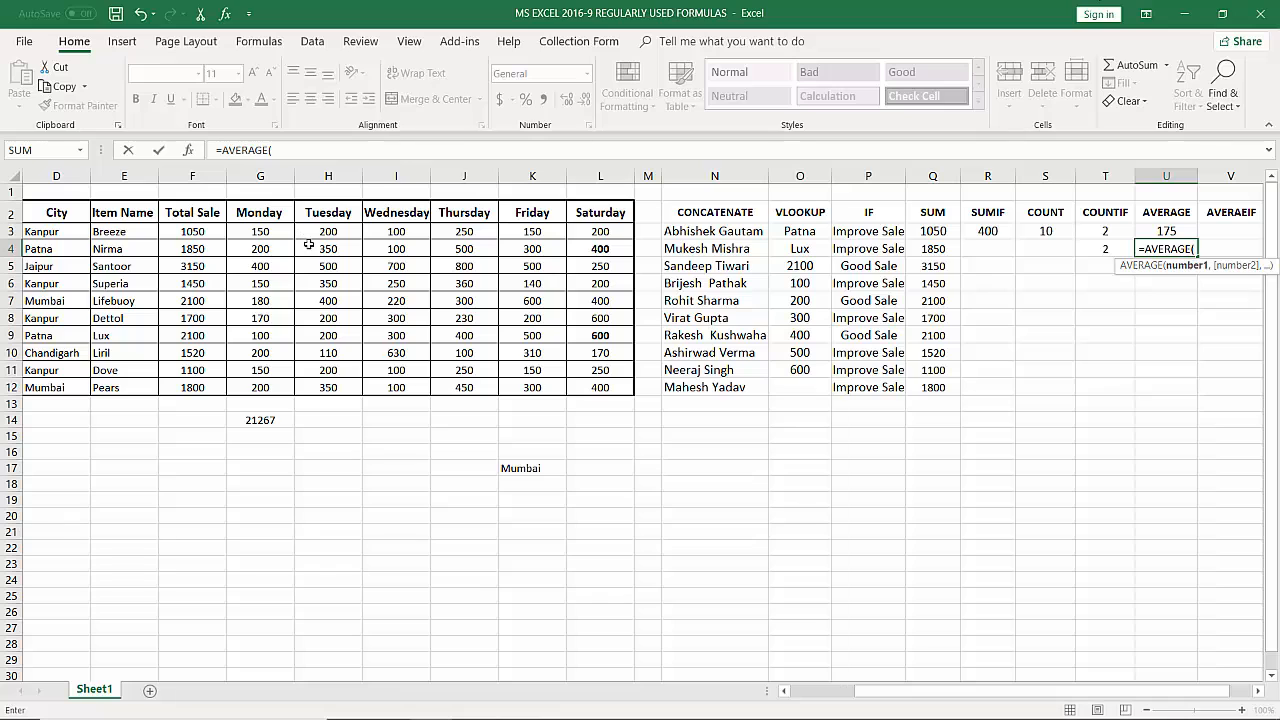
{"action": "left_click_drag", "start_coordinate": [262, 248], "coordinate": [626, 257]}
{"action": "type", "text": ")"}
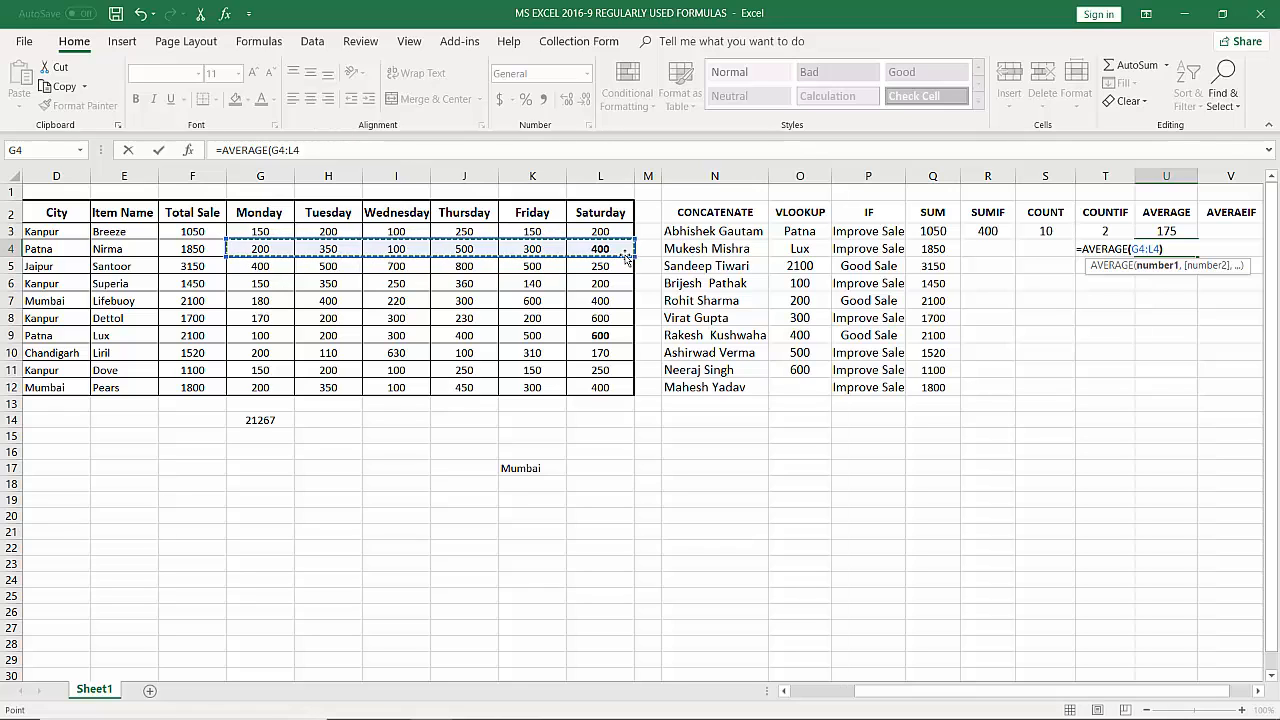
{"action": "key", "text": "Return"}
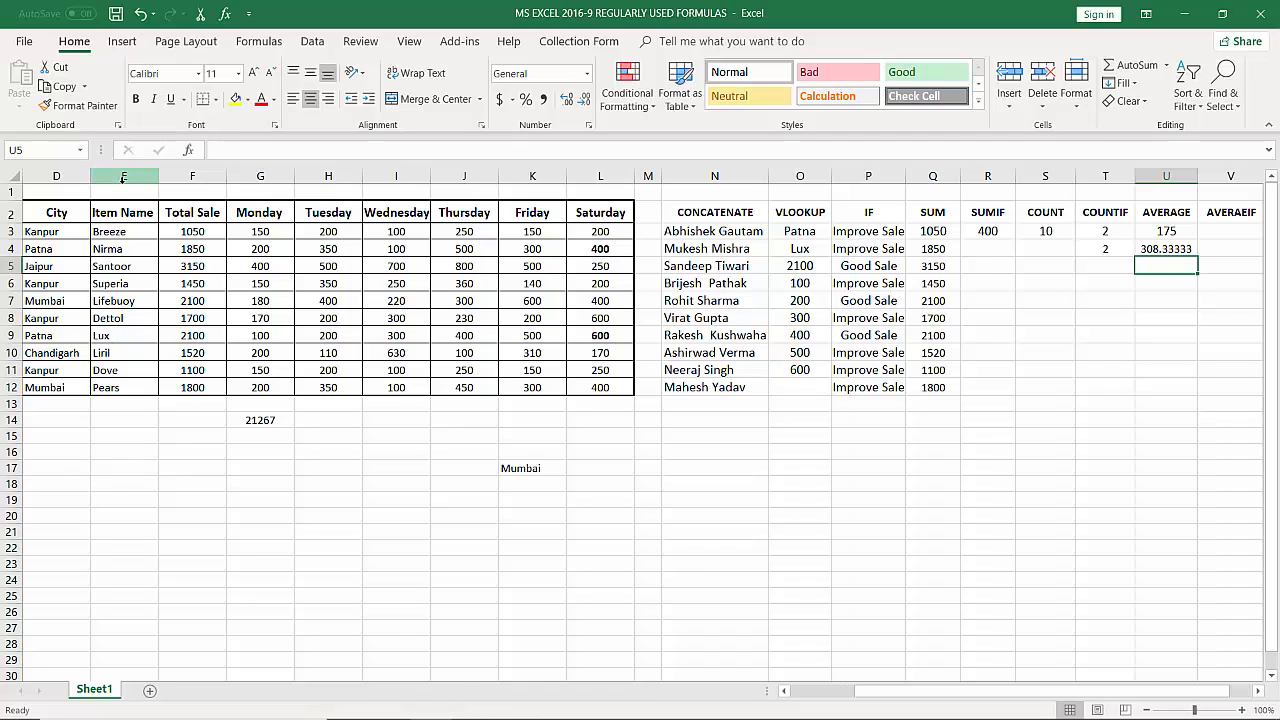
Fill the AVERAGE formula from U4 down to U12 and format U4:U12 with two decimal places
{"action": "left_click", "coordinate": [1179, 246]}
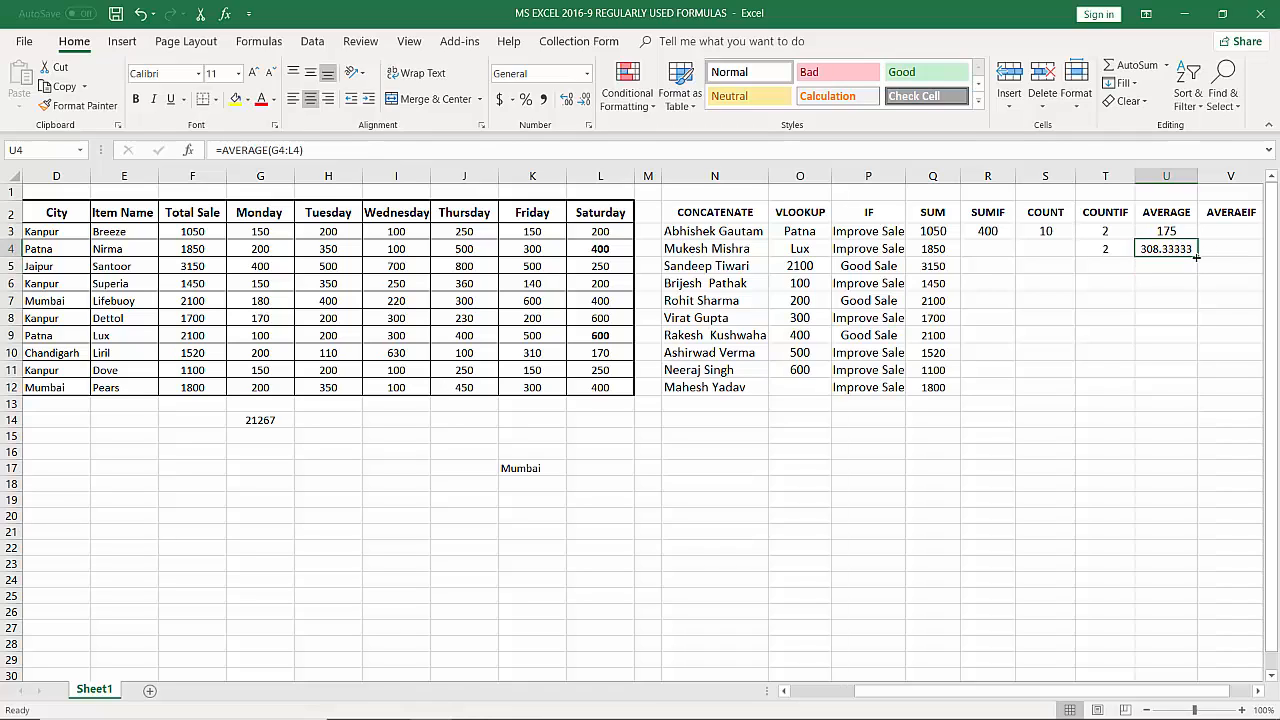
{"action": "left_click_drag", "start_coordinate": [1196, 257], "coordinate": [1199, 396]}
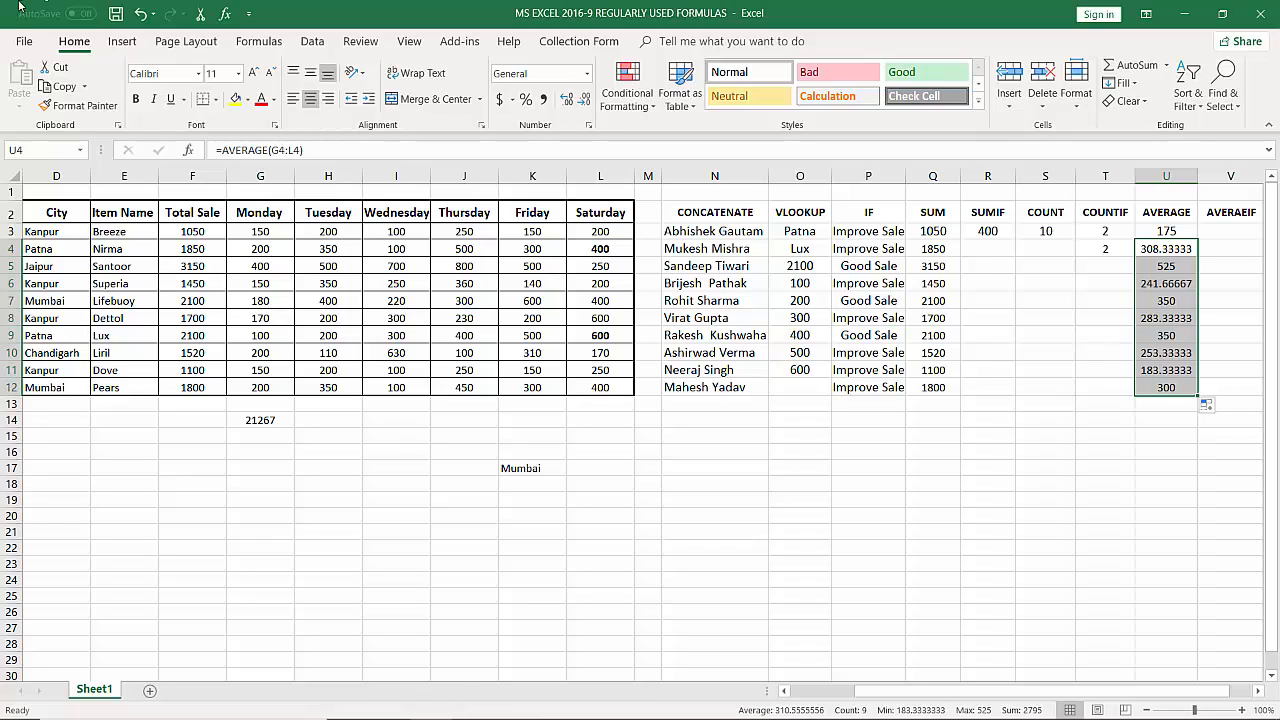
{"action": "left_click", "coordinate": [587, 101]}
{"action": "left_click", "coordinate": [584, 100]}
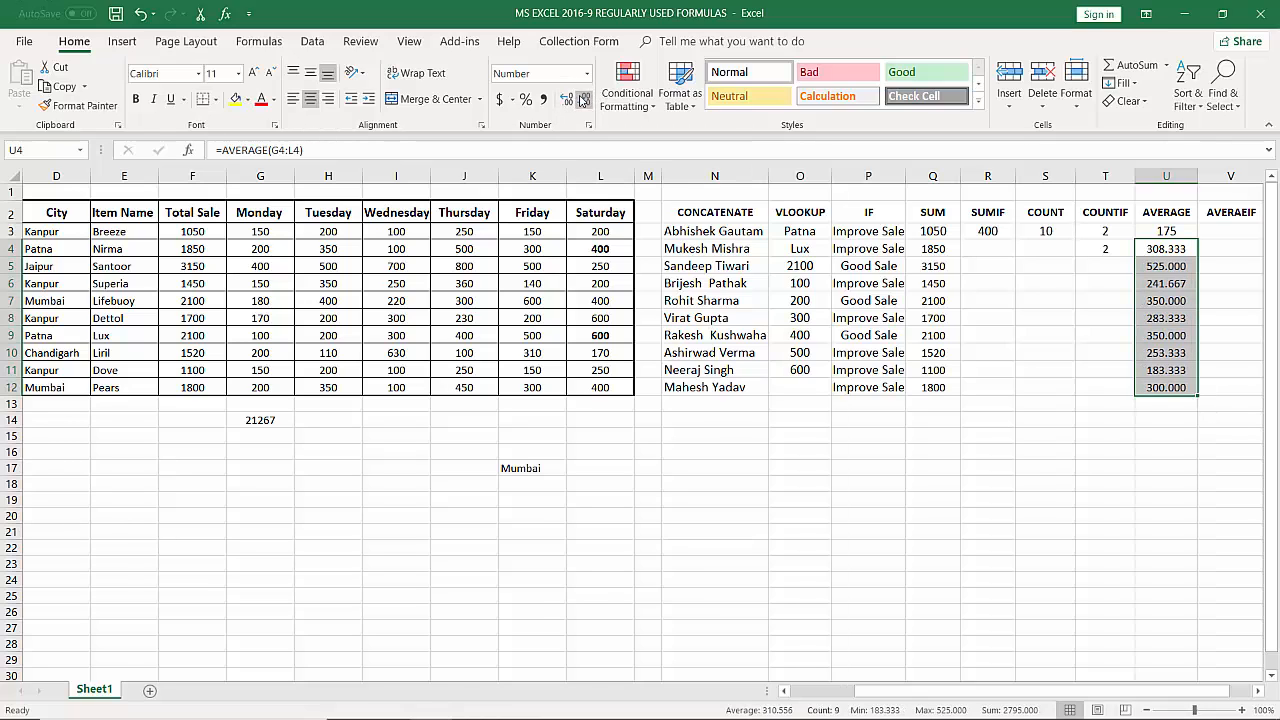
{"action": "left_click", "coordinate": [584, 100]}
{"action": "left_click", "coordinate": [584, 100]}
{"action": "left_click", "coordinate": [584, 100]}
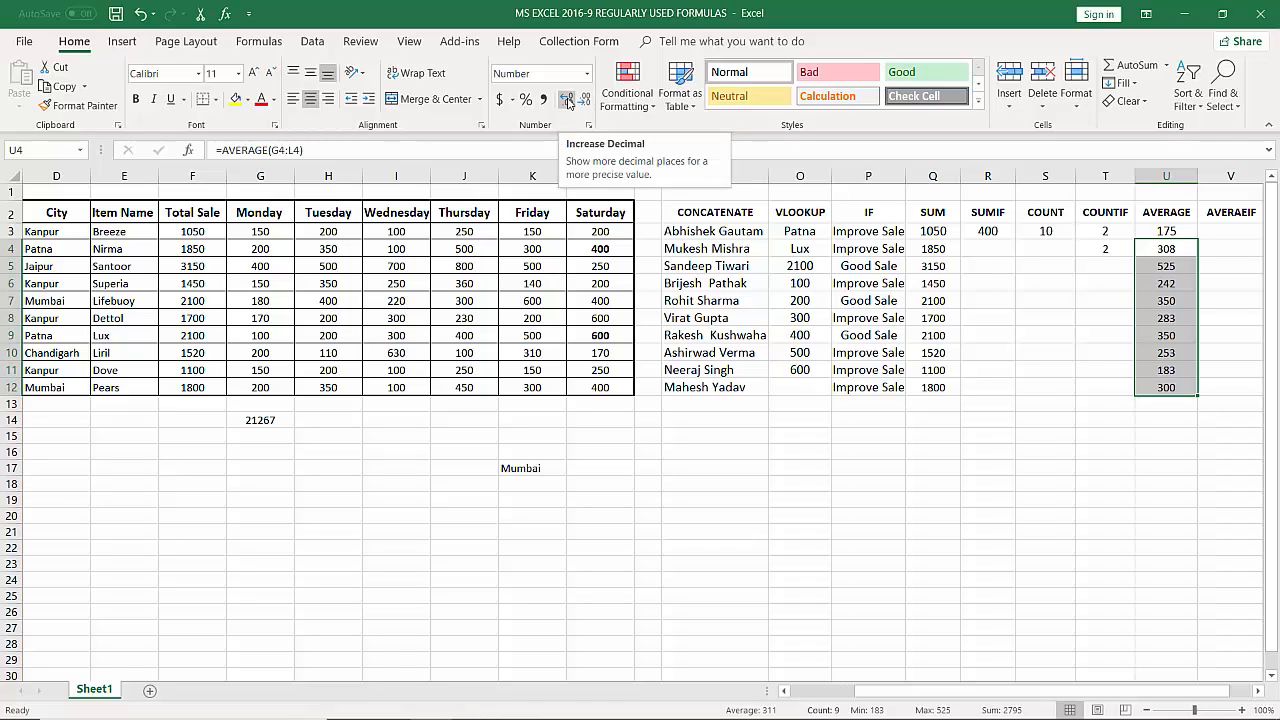
{"action": "left_click", "coordinate": [568, 101]}
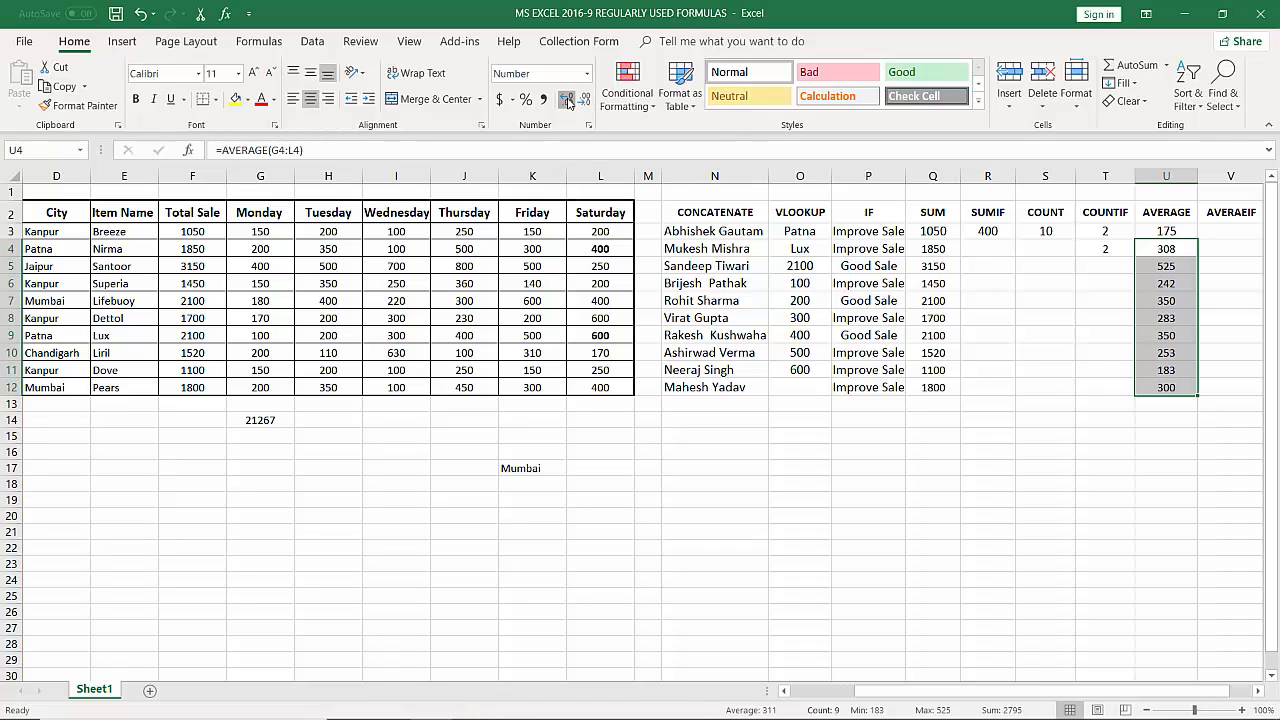
{"action": "left_click", "coordinate": [568, 101]}
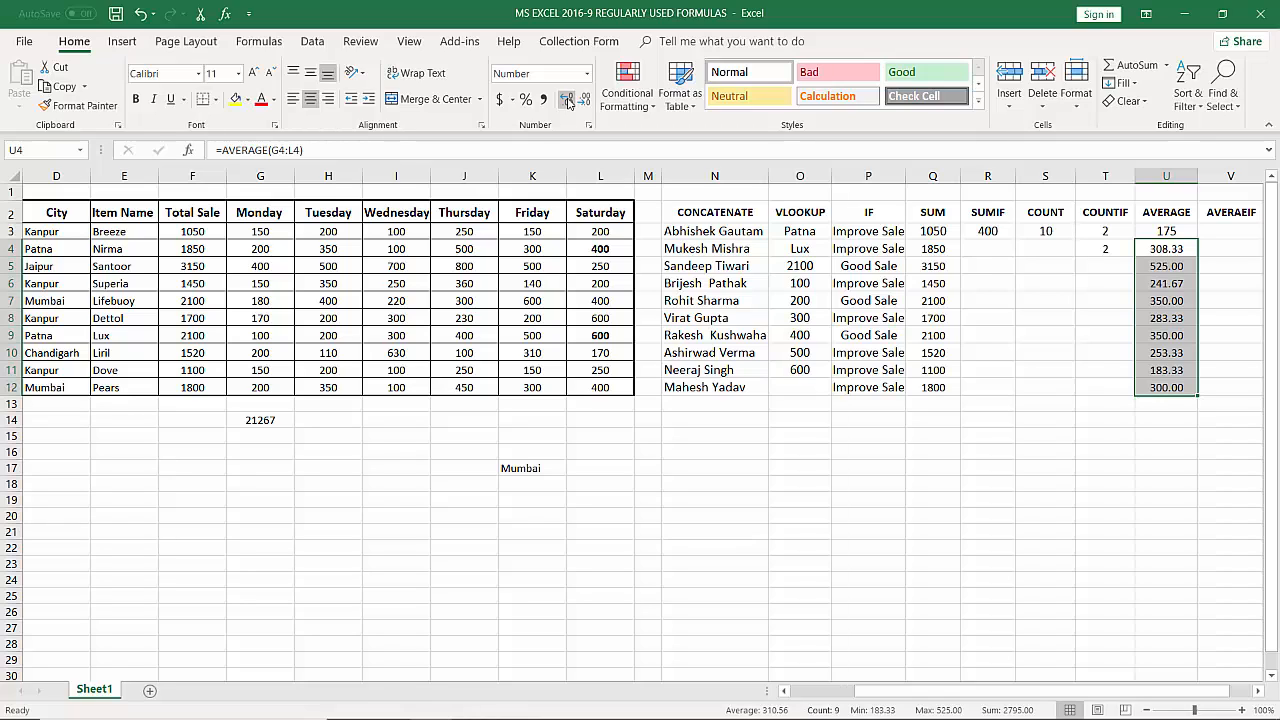
{"action": "left_click", "coordinate": [1175, 230]}
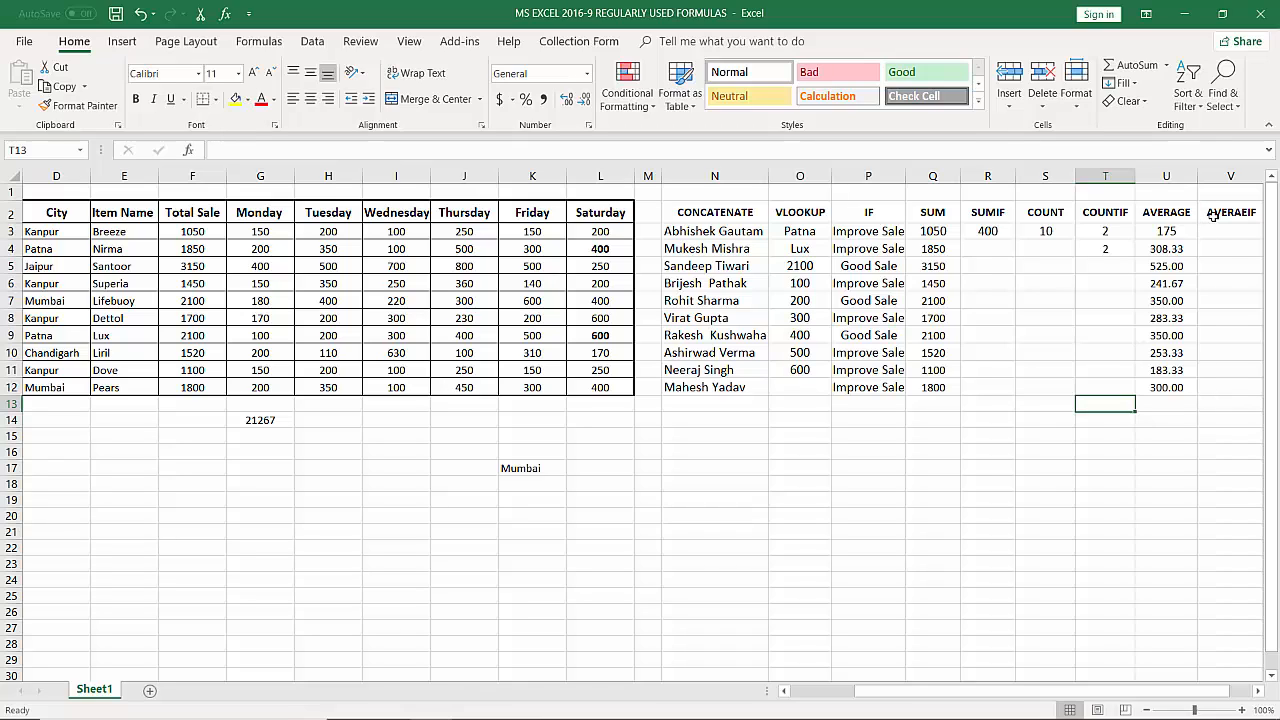
Start an AVERAGEIF formula in V3 with the City column cells D3:D12 as the range to evaluate
{"action": "left_click", "coordinate": [1213, 216]}
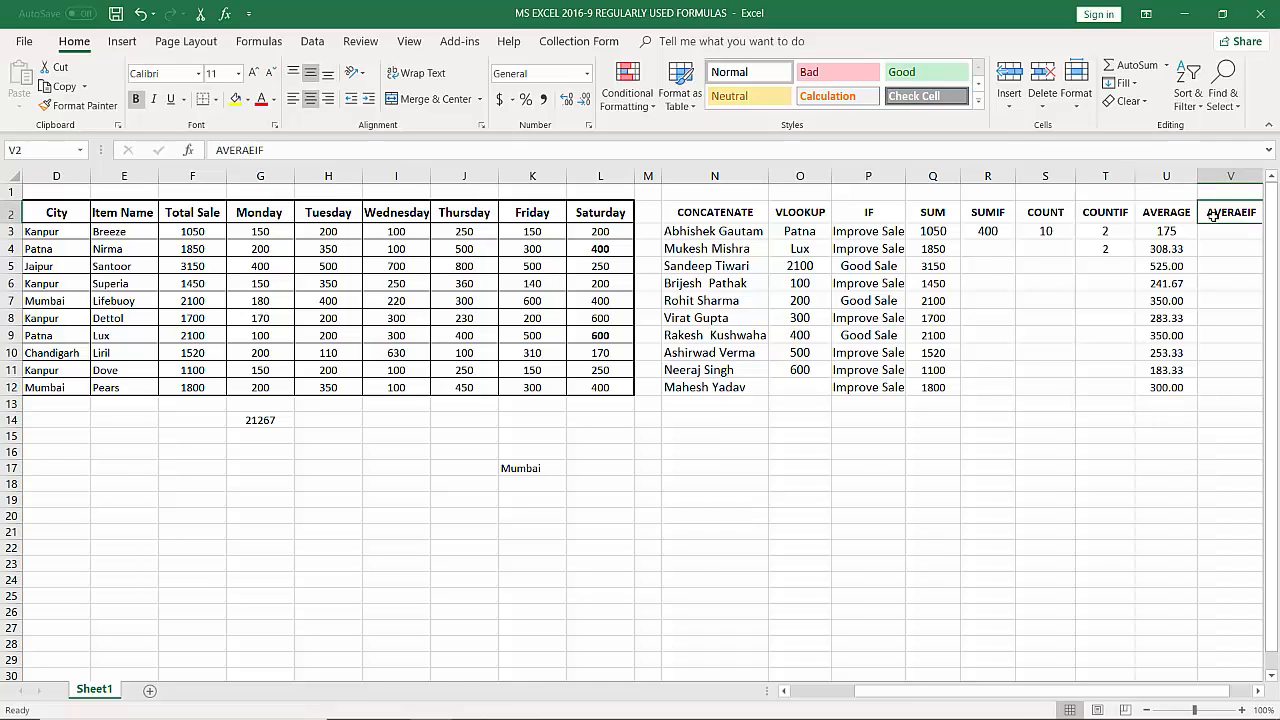
{"action": "left_click", "coordinate": [1222, 236]}
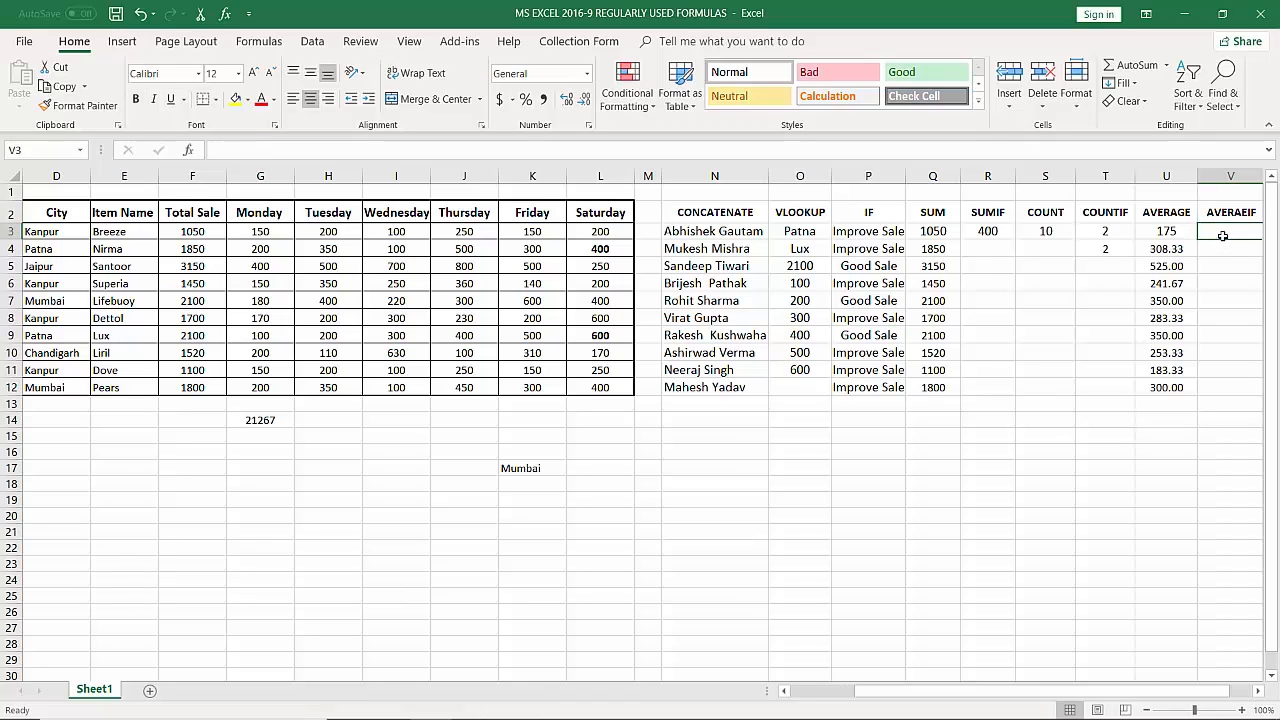
{"action": "type", "text": "="}
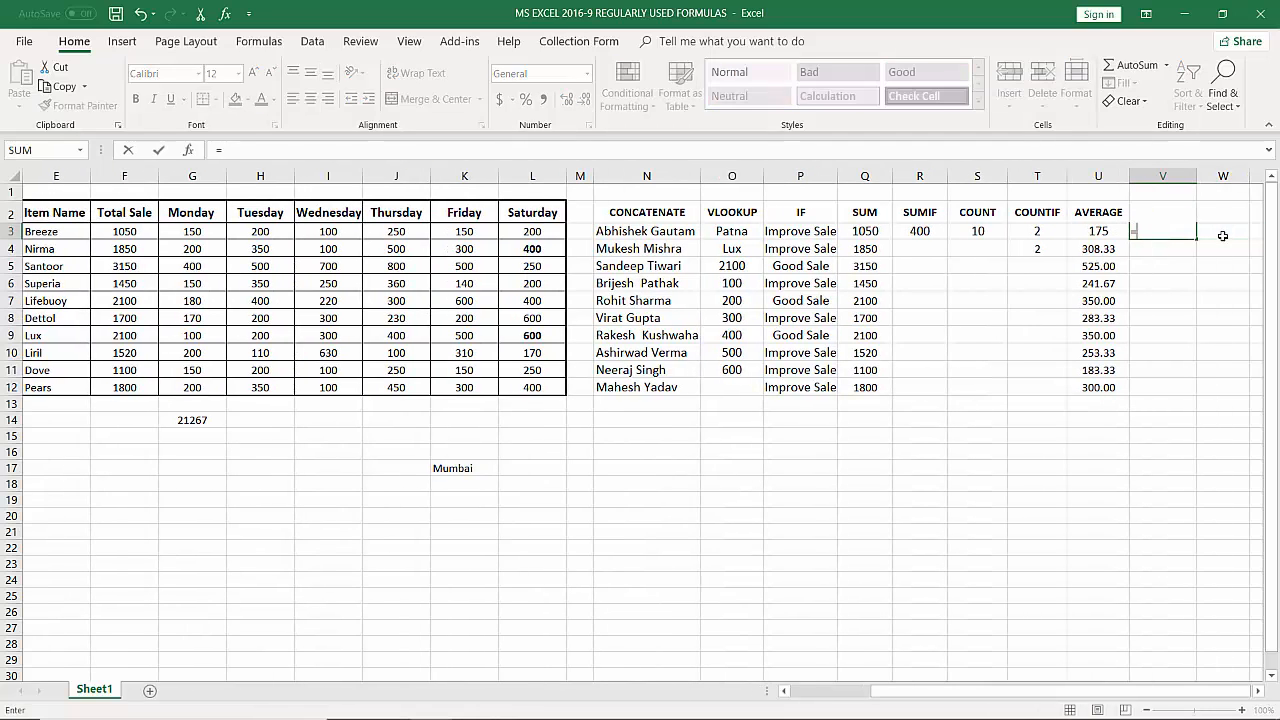
{"action": "type", "text": "AVERAG"}
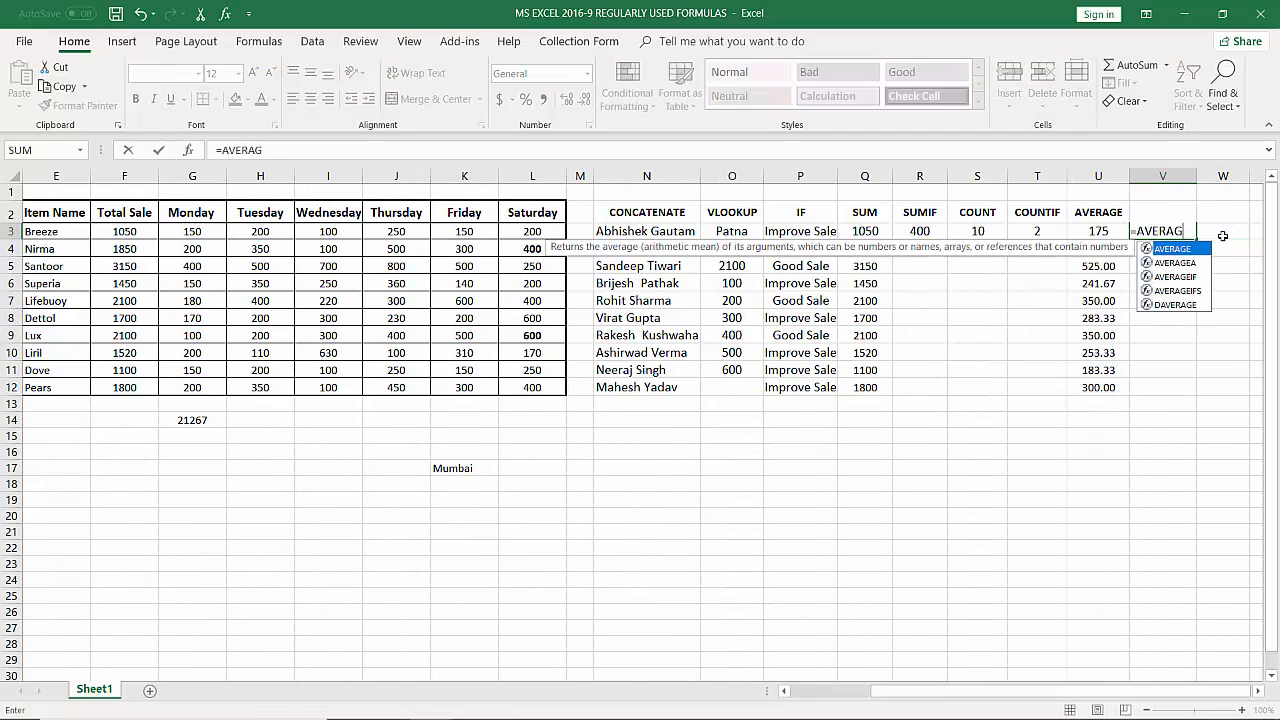
{"action": "type", "text": "EEIF"}
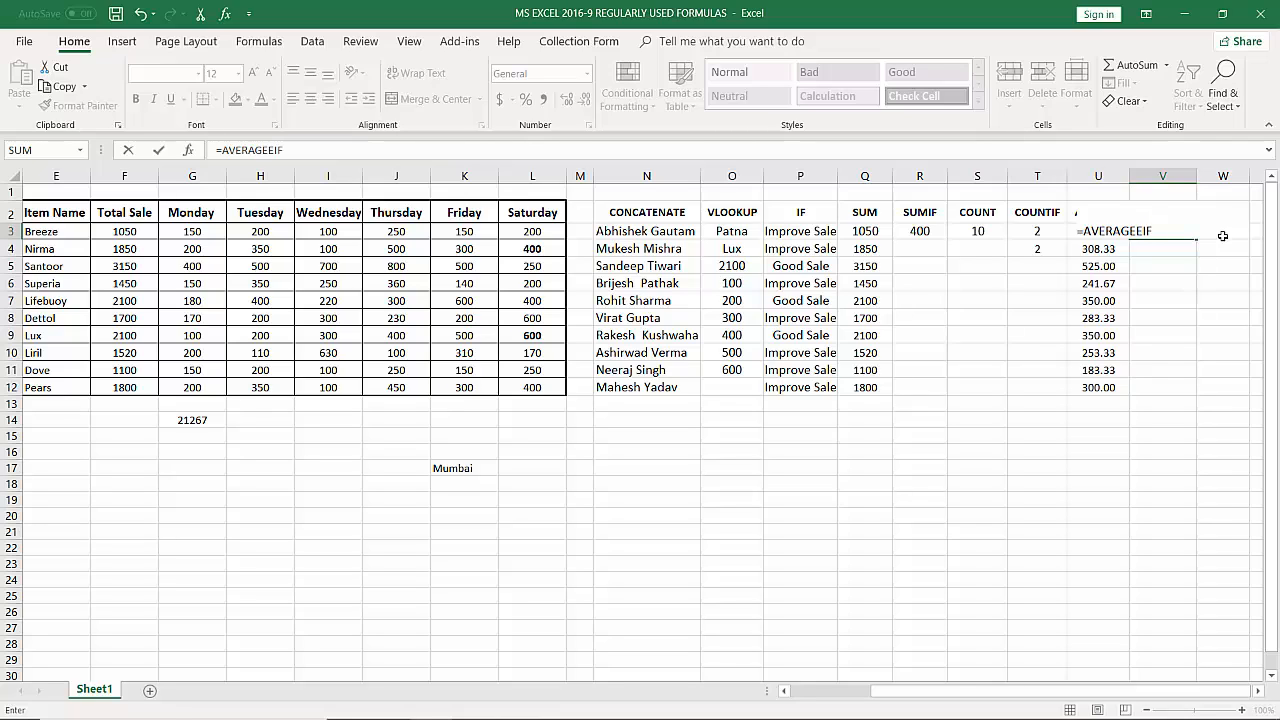
{"action": "key", "text": "BackSpace"}
{"action": "key", "text": "BackSpace"}
{"action": "key", "text": "BackSpace"}
{"action": "type", "text": "IF("}
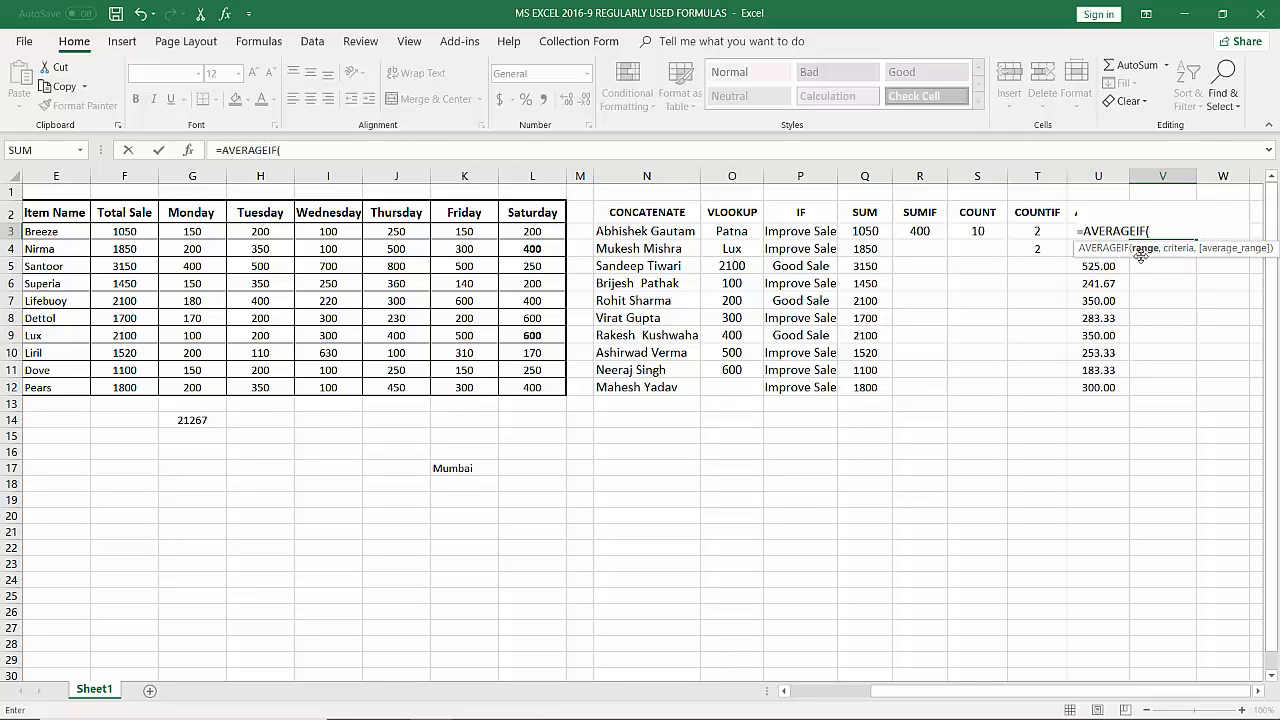
{"action": "left_click", "coordinate": [786, 691]}
{"action": "left_click", "coordinate": [786, 691]}
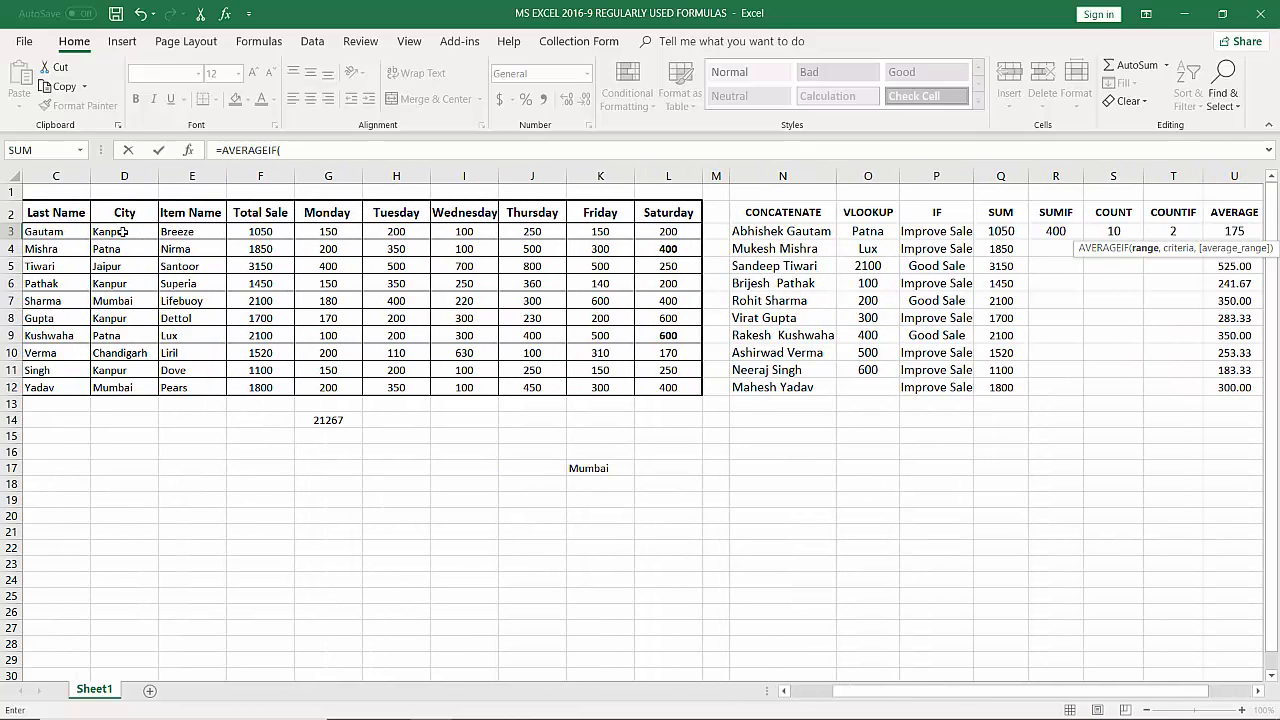
{"action": "left_click_drag", "start_coordinate": [122, 231], "coordinate": [122, 389]}
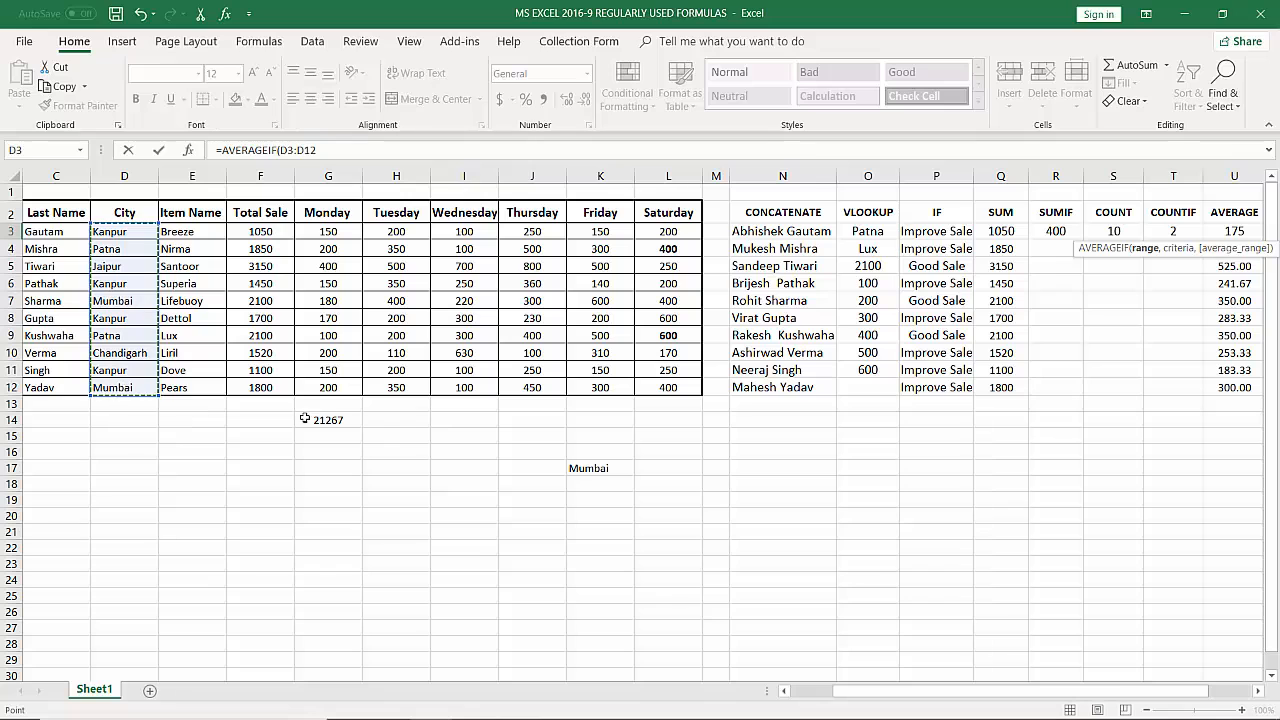
{"action": "left_click", "coordinate": [1260, 691]}
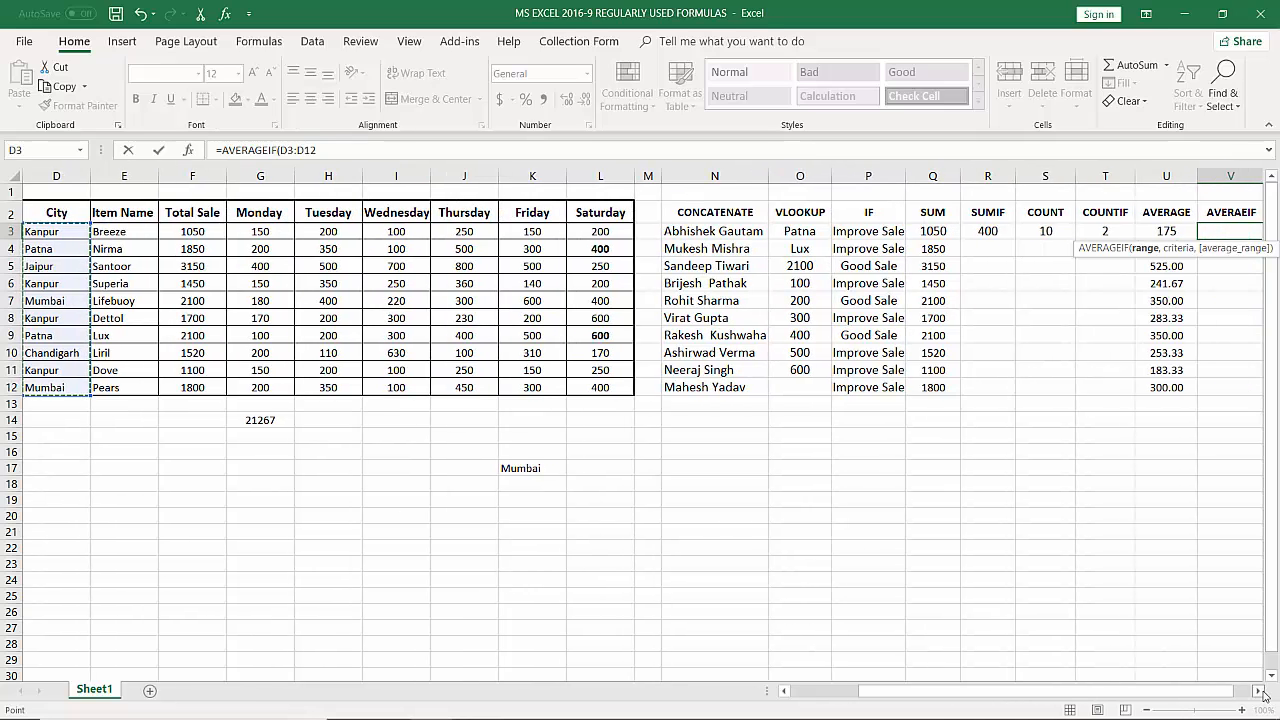
{"action": "left_click", "coordinate": [1260, 691]}
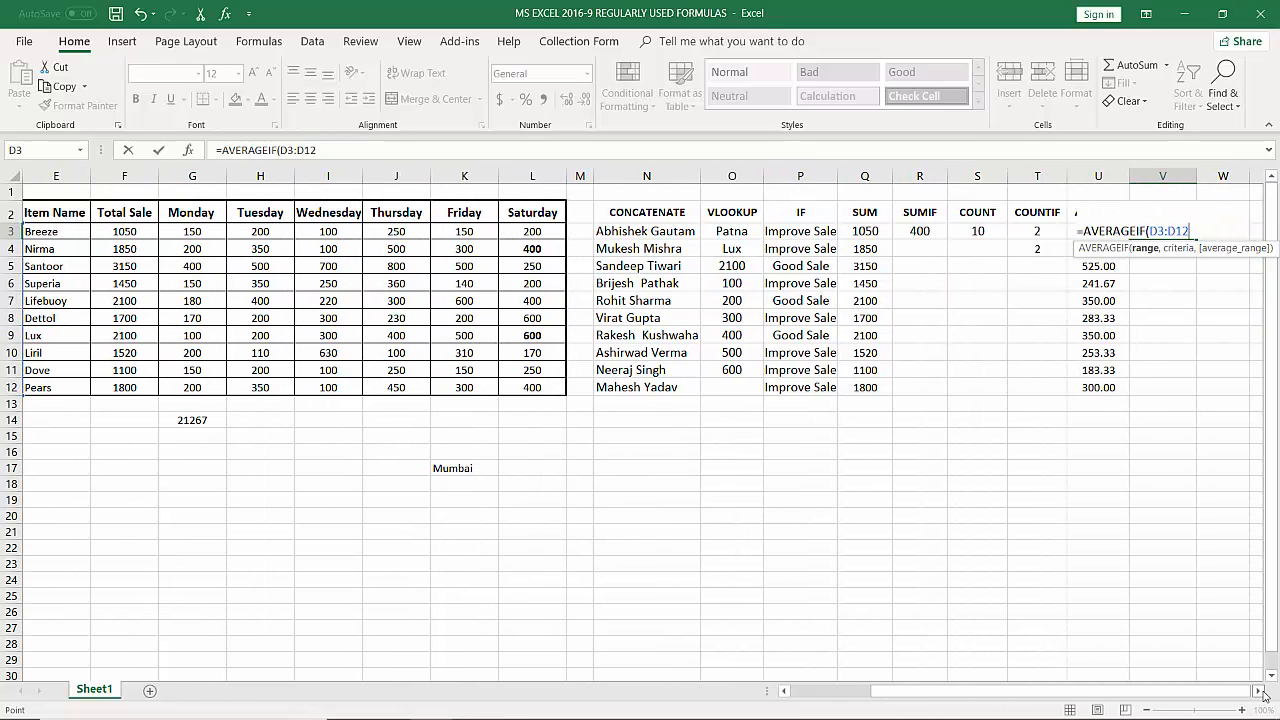
Add K17, the cell holding the city name, as the criteria of the AVERAGEIF formula in V3
{"action": "type", "text": ","}
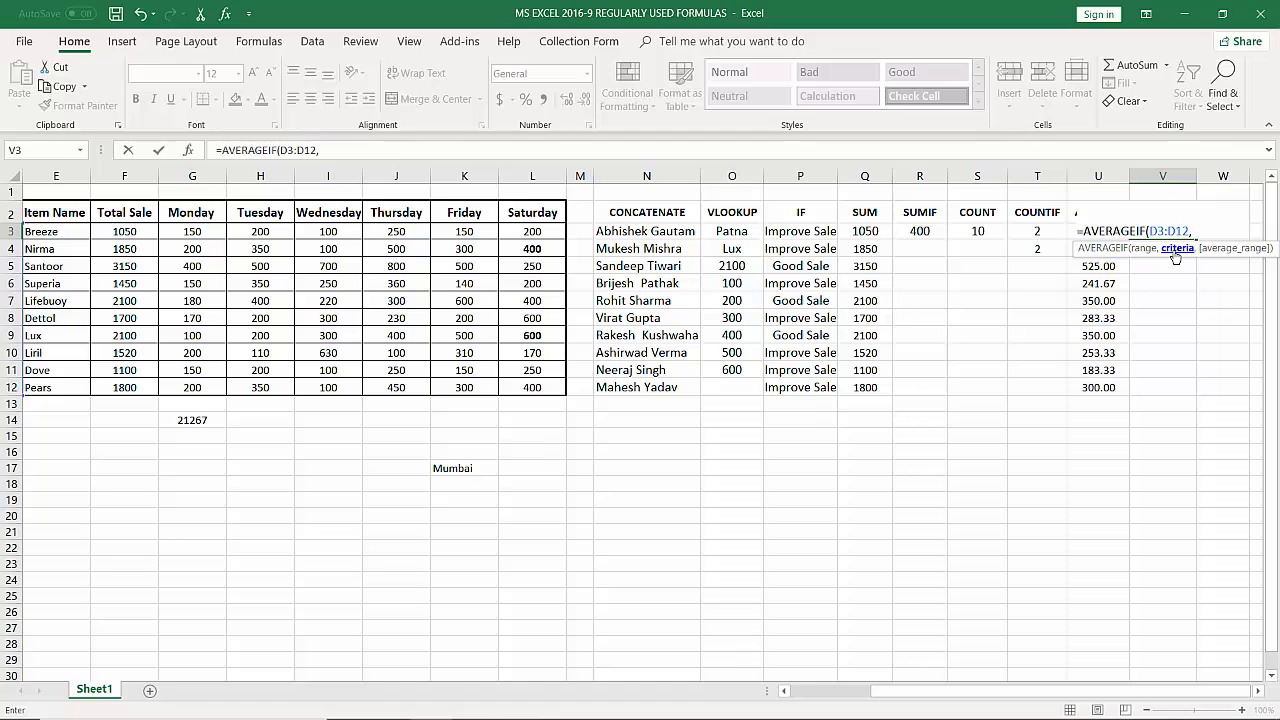
{"action": "left_click", "coordinate": [477, 468]}
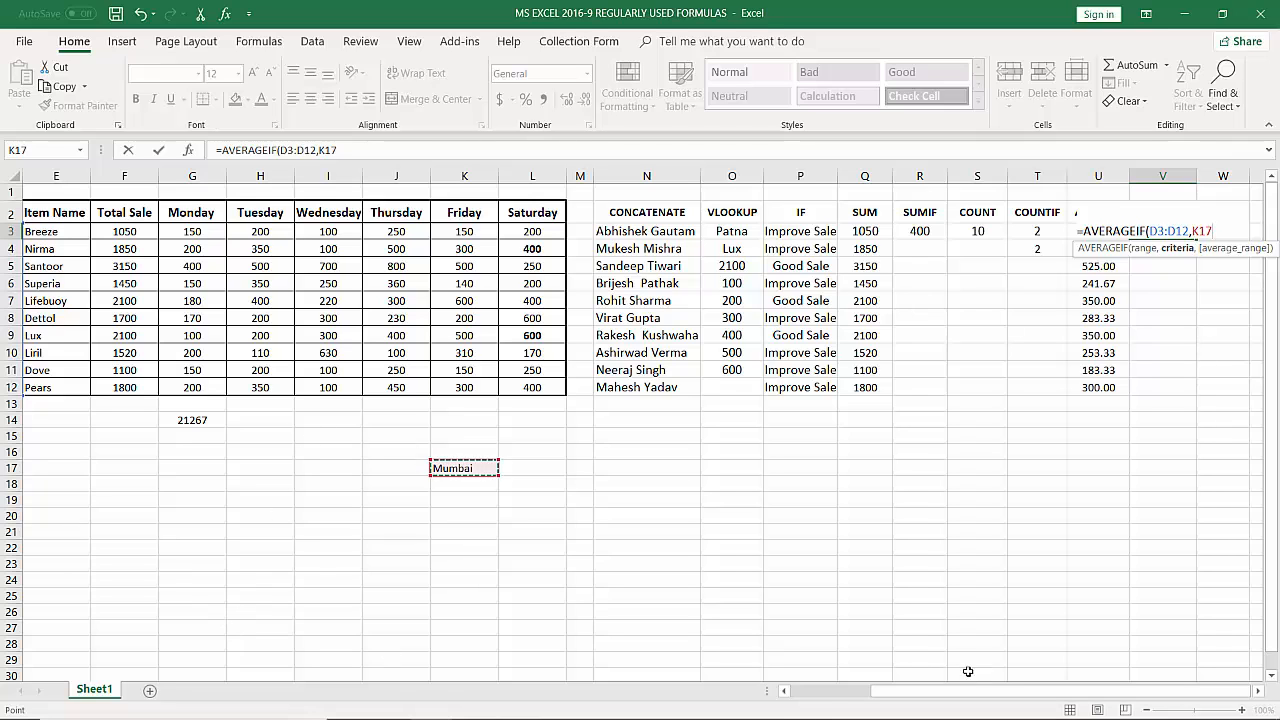
{"action": "left_click", "coordinate": [783, 692]}
{"action": "left_click", "coordinate": [783, 692]}
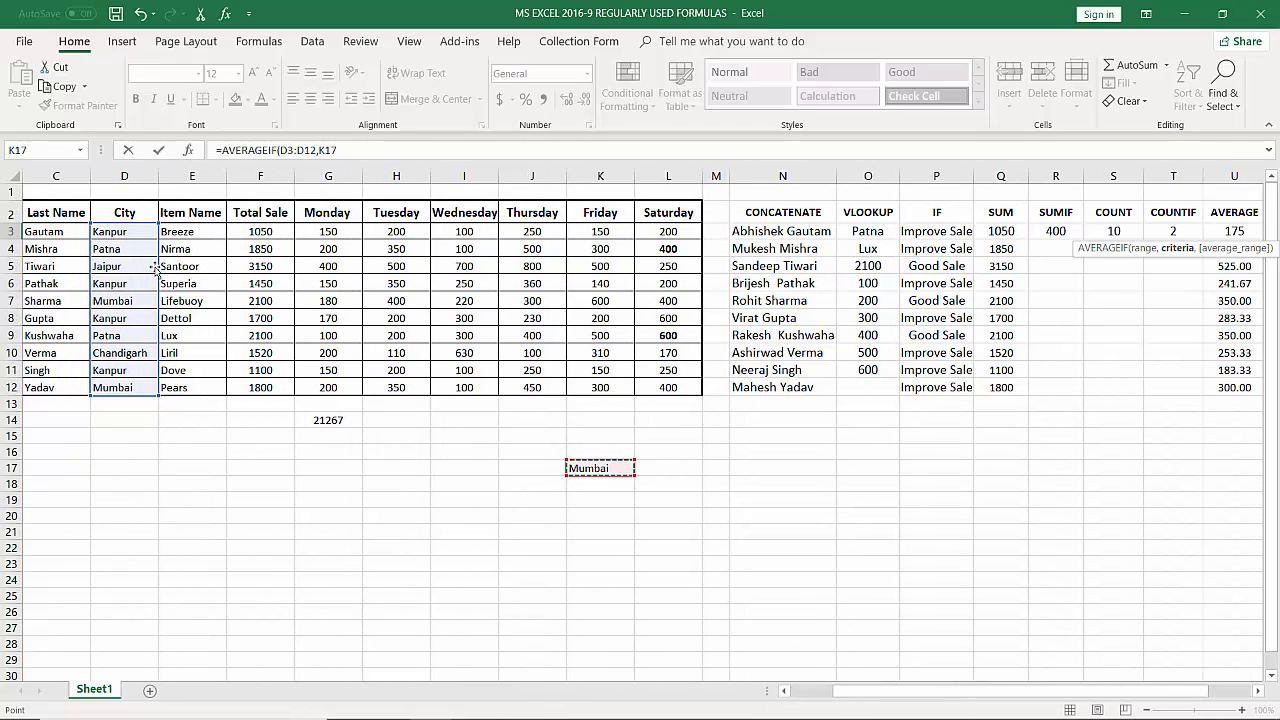
{"action": "left_click", "coordinate": [1258, 693]}
{"action": "left_click", "coordinate": [1258, 693]}
{"action": "left_click", "coordinate": [1258, 693]}
{"action": "left_click", "coordinate": [1258, 693]}
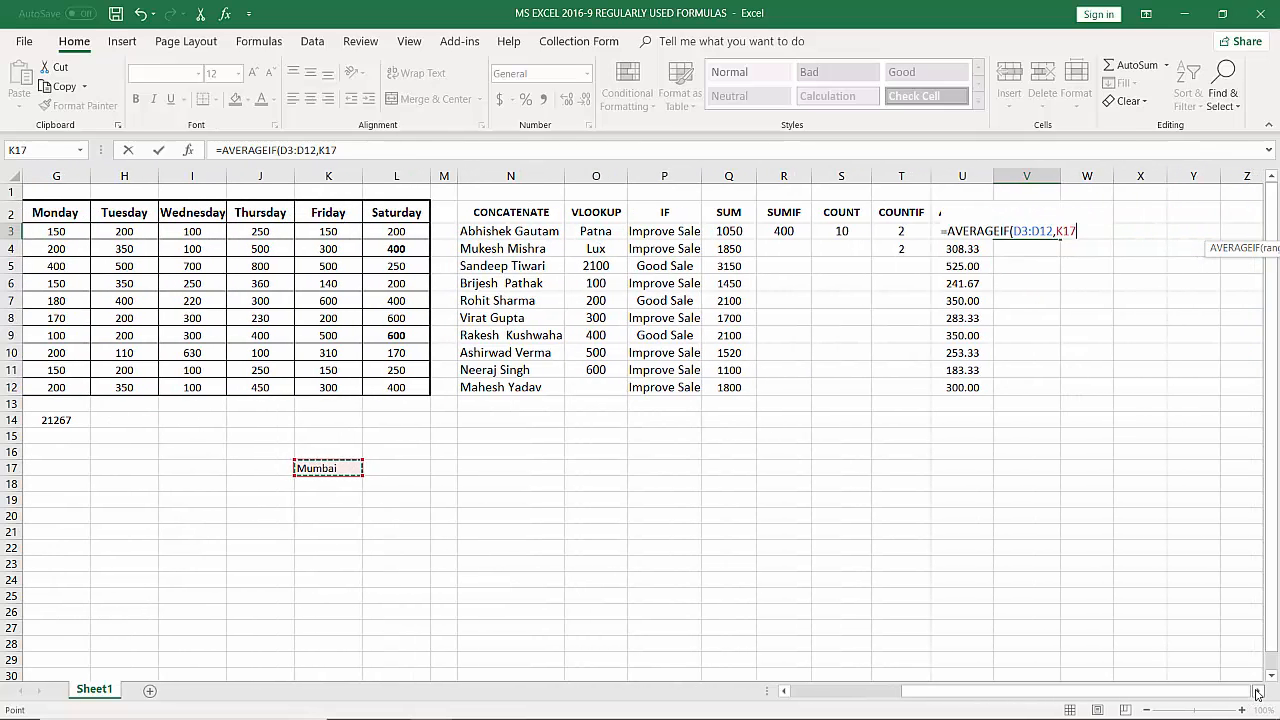
Complete the AVERAGEIF formula in V3 with the Monday sales G3:G12 as the average range
{"action": "type", "text": ","}
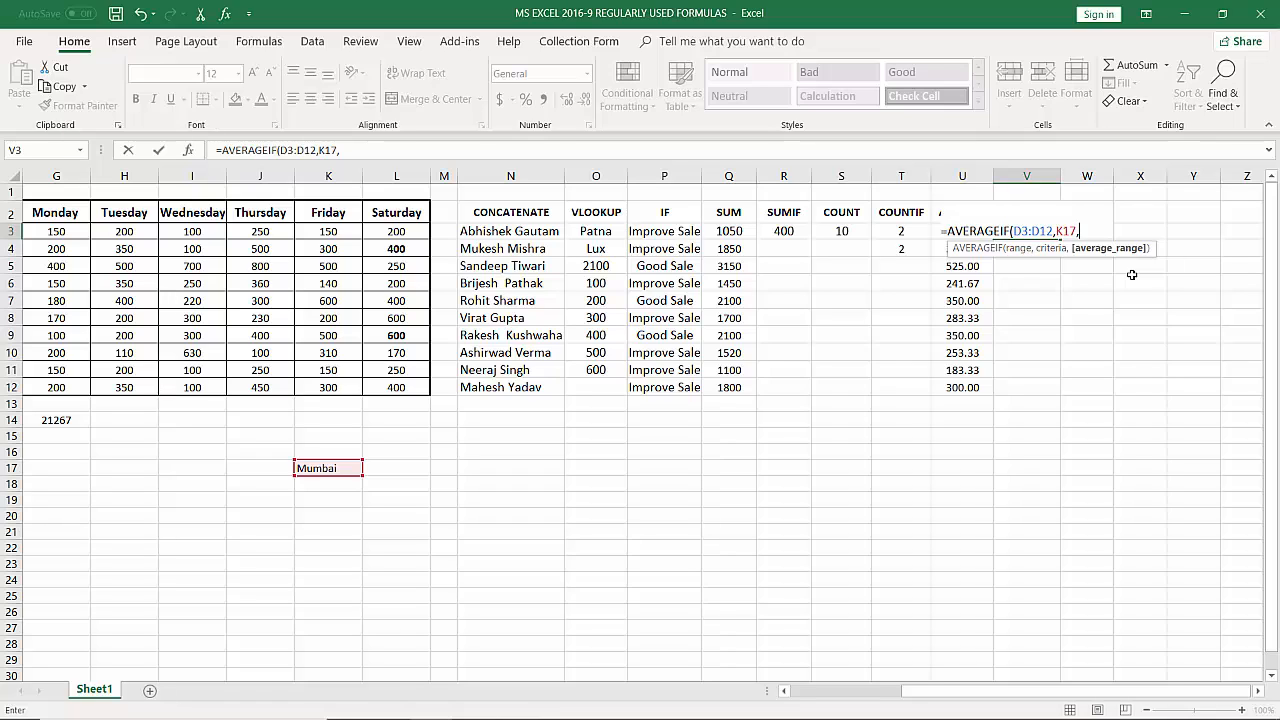
{"action": "left_click", "coordinate": [61, 238]}
{"action": "left_click_drag", "start_coordinate": [61, 238], "coordinate": [66, 388]}
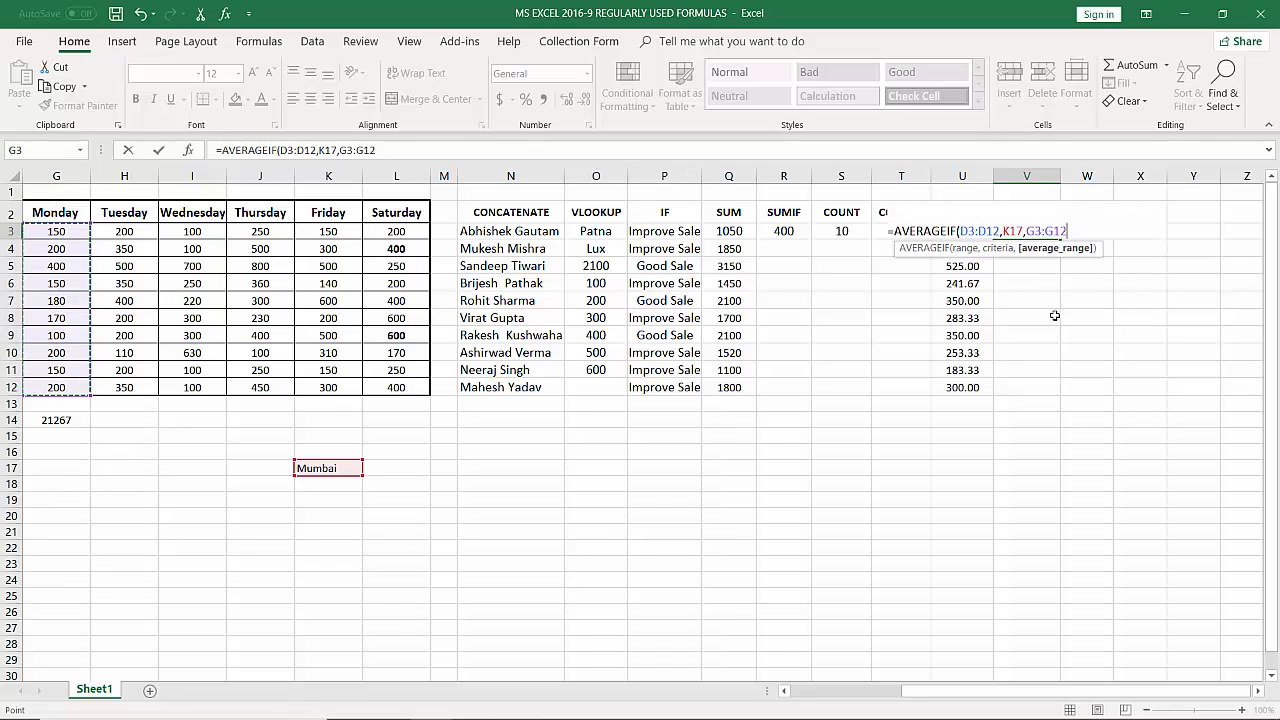
{"action": "type", "text": ")"}
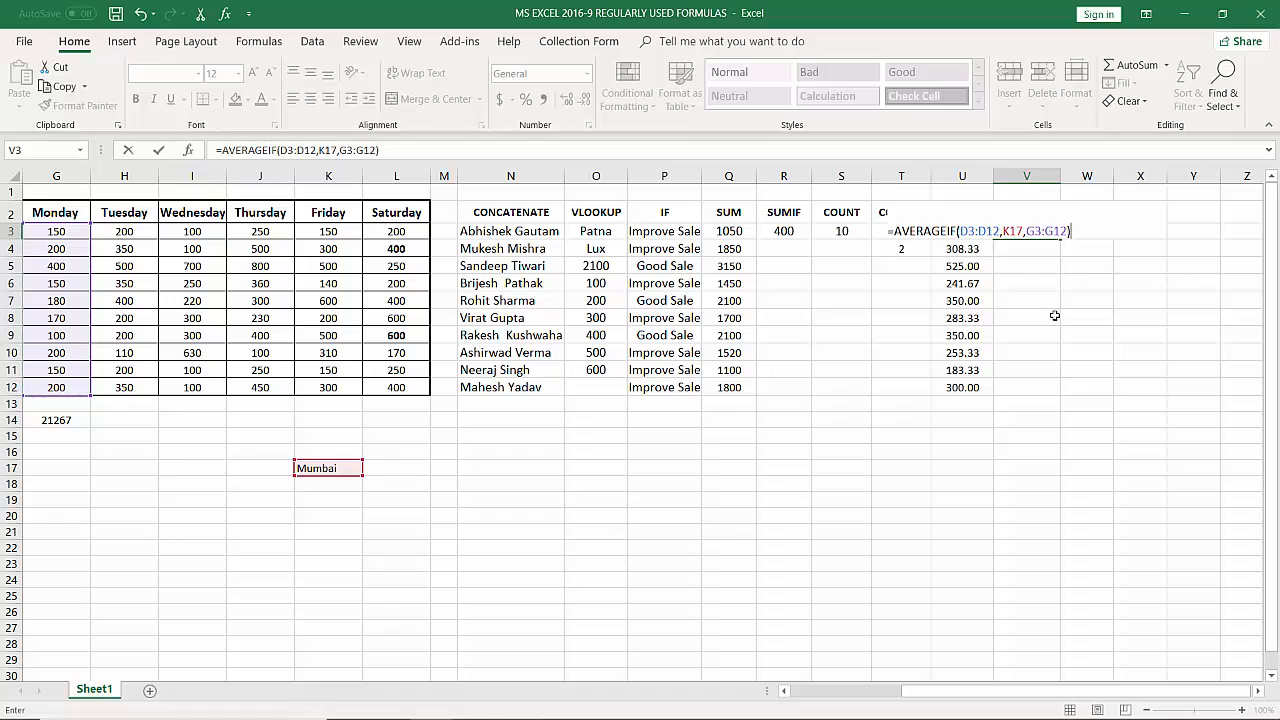
{"action": "key", "text": "Return"}
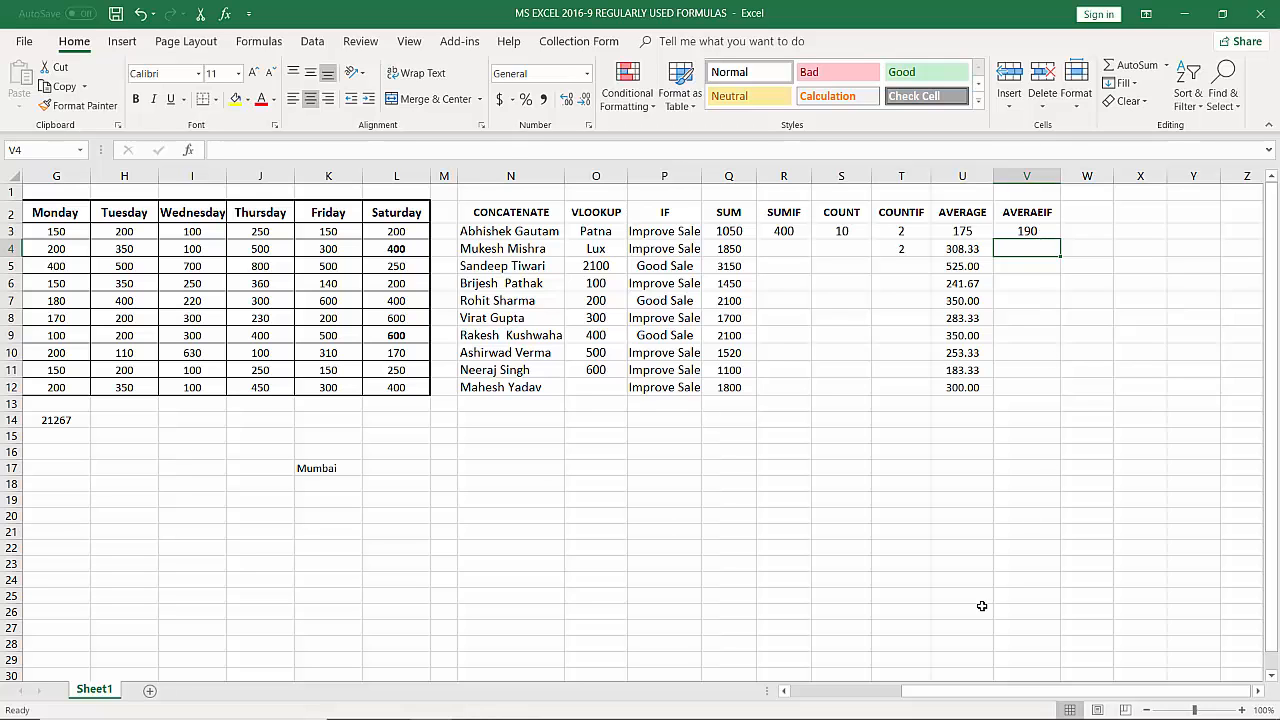
Check the AVERAGEIF result in V3 against the Mumbai rows in the City column and their Monday sales
{"action": "left_click_drag", "start_coordinate": [968, 690], "coordinate": [943, 699]}
{"action": "left_click", "coordinate": [1139, 230]}
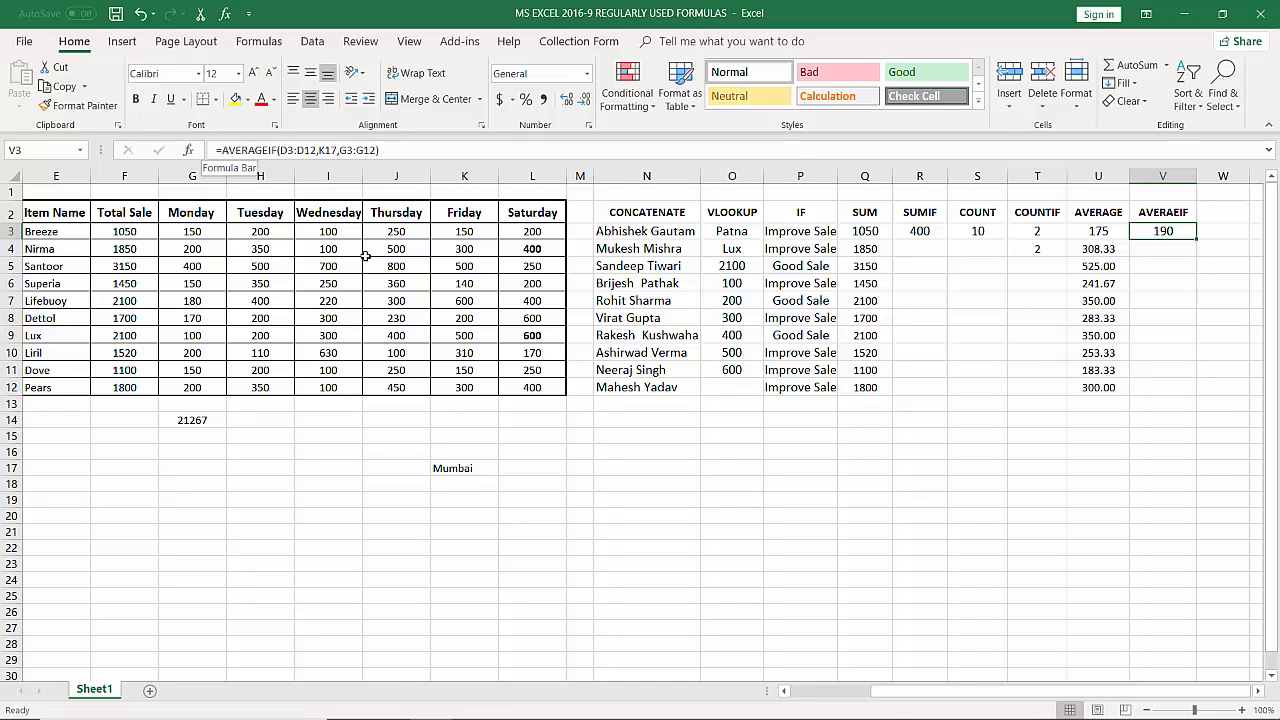
{"action": "left_click", "coordinate": [784, 690]}
{"action": "left_click", "coordinate": [784, 690]}
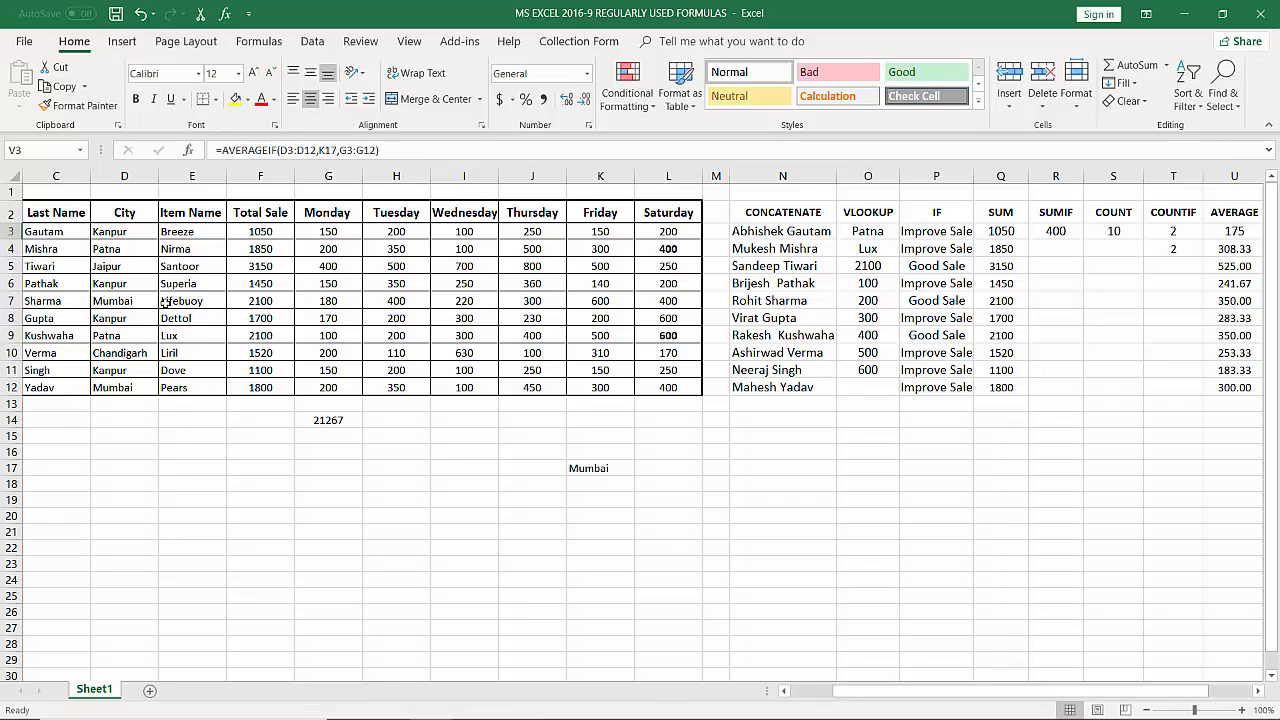
{"action": "left_click", "coordinate": [110, 300]}
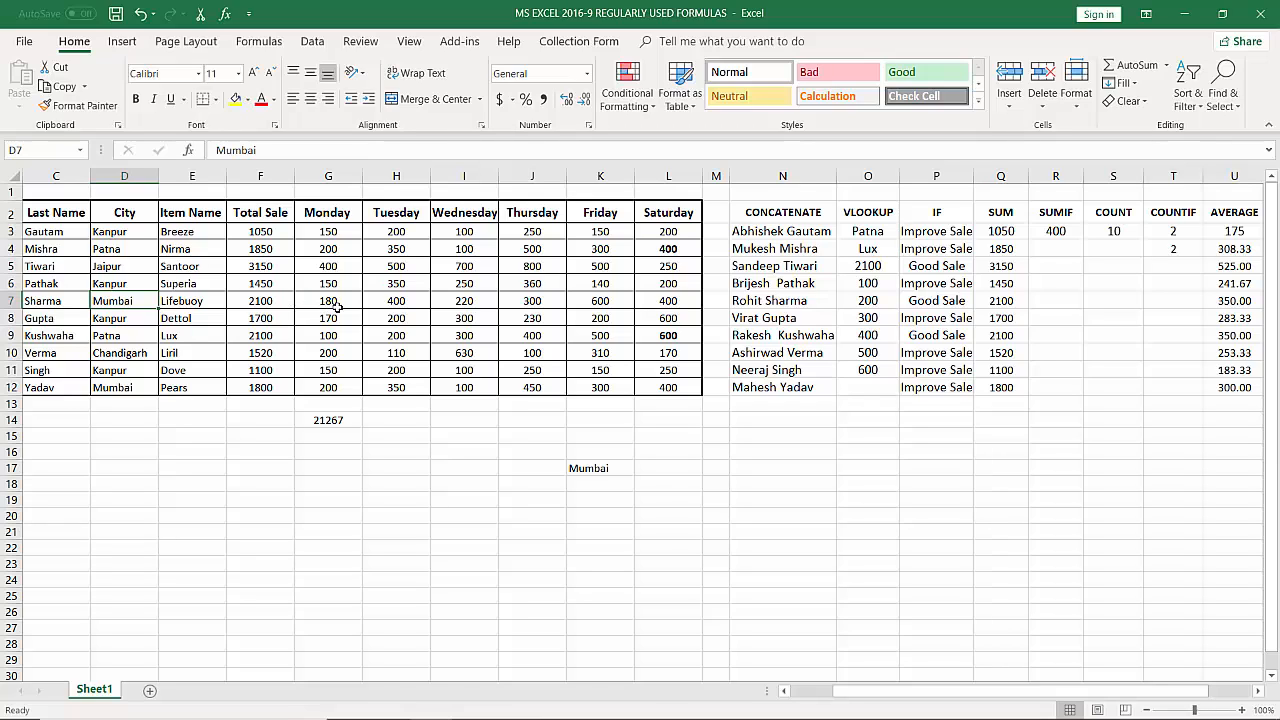
{"action": "left_click", "coordinate": [120, 388]}
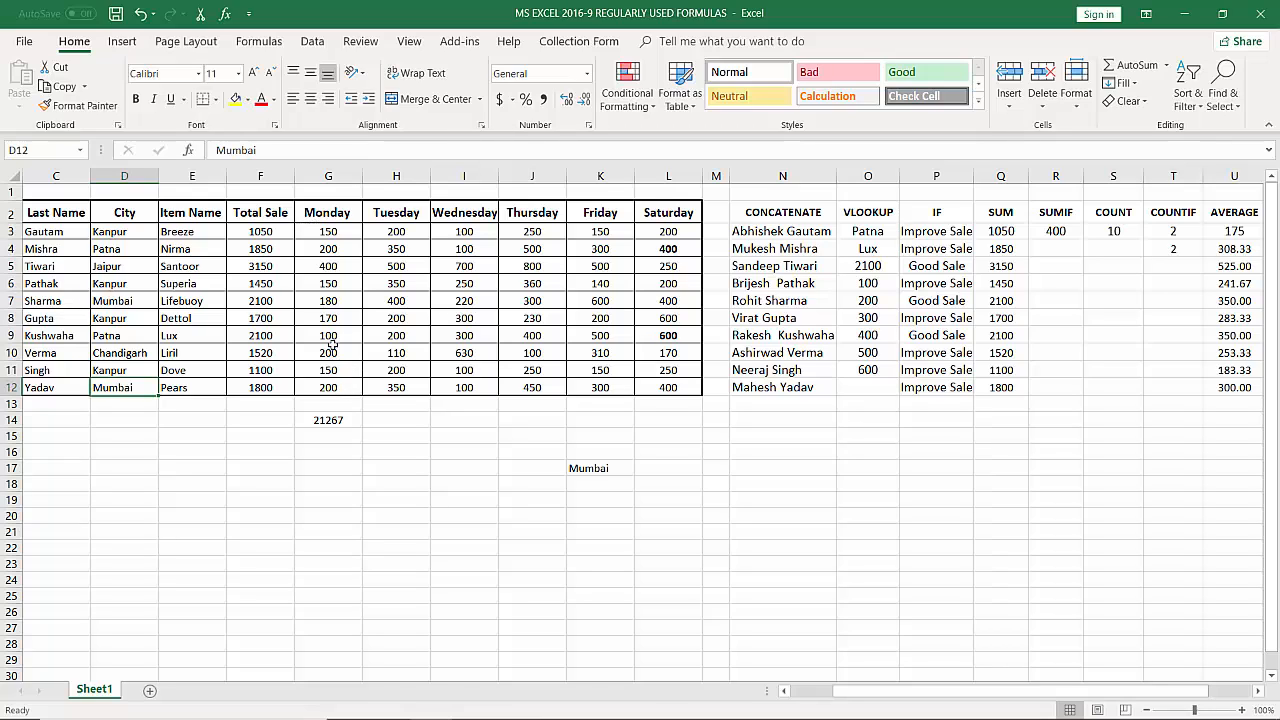
{"action": "left_click", "coordinate": [325, 300]}
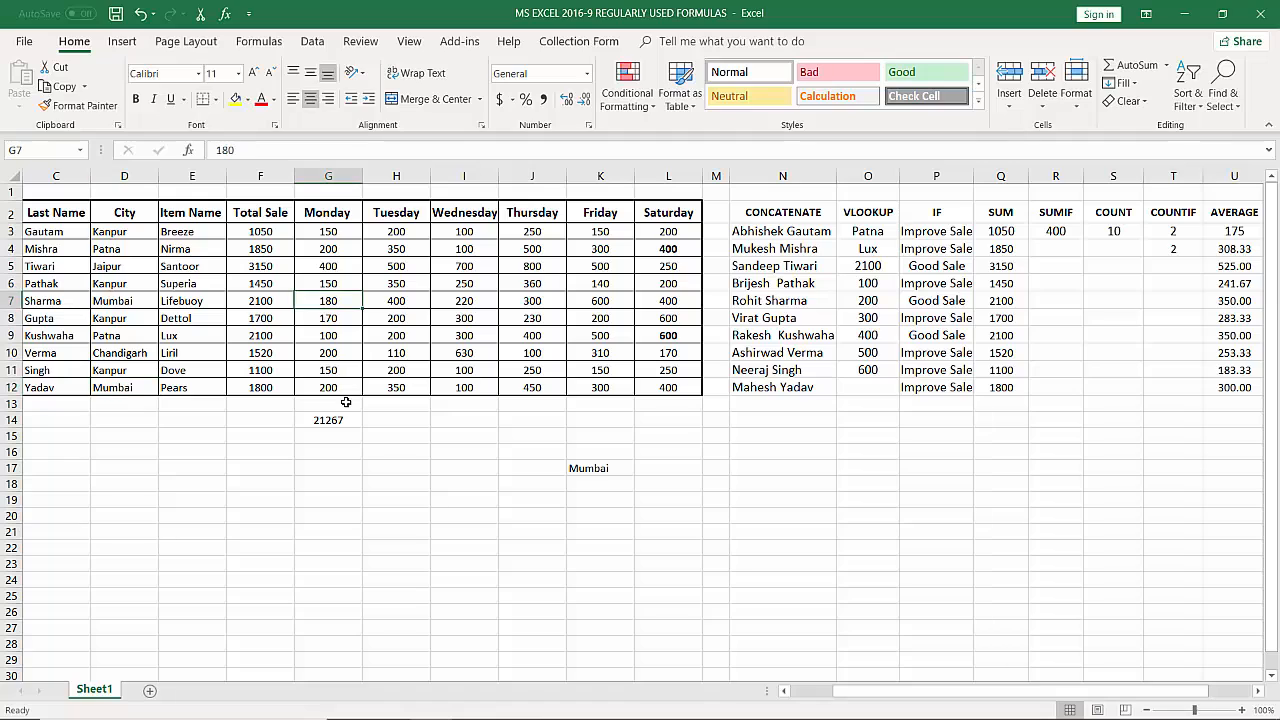
{"action": "left_click", "coordinate": [330, 387]}
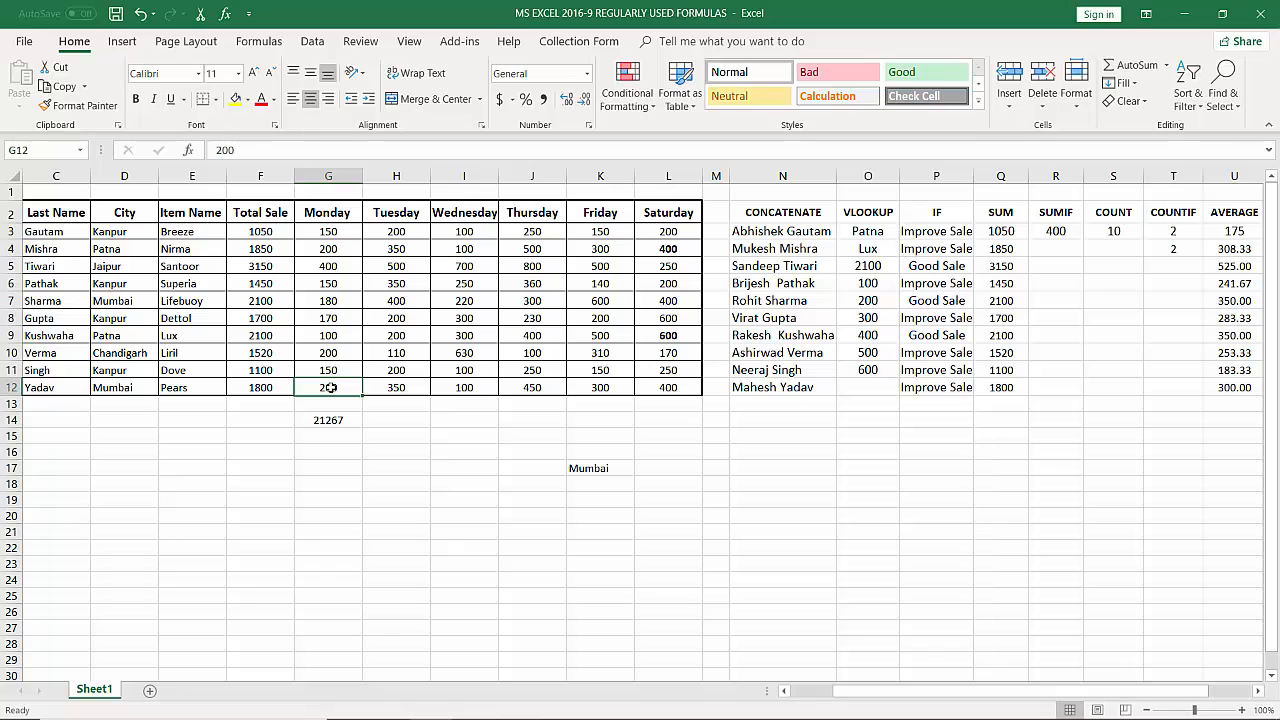
{"action": "left_click_drag", "start_coordinate": [877, 692], "coordinate": [936, 679]}
{"action": "left_click", "coordinate": [1158, 231]}
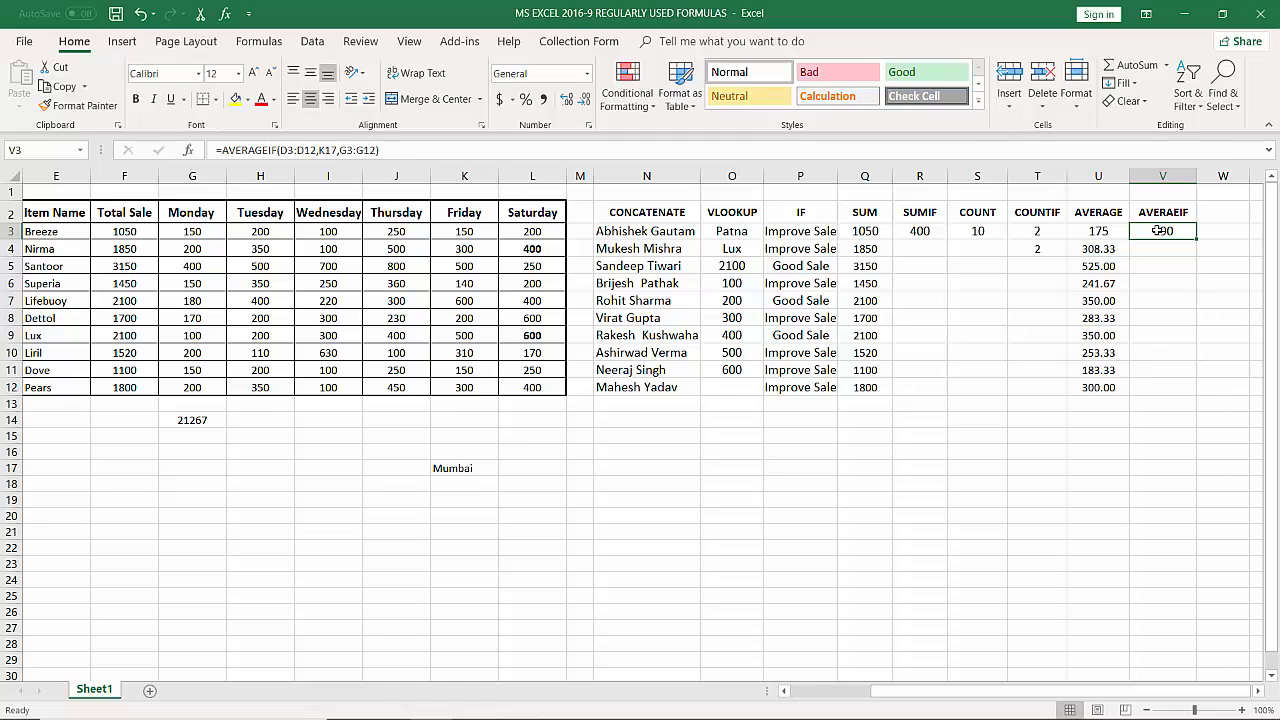
Change the criteria city in K17, referenced by the AVERAGEIF formula in V3, to "Kanpur"
{"action": "left_click", "coordinate": [467, 467]}
{"action": "key", "text": "BackSpace"}
{"action": "type", "text": "K"}
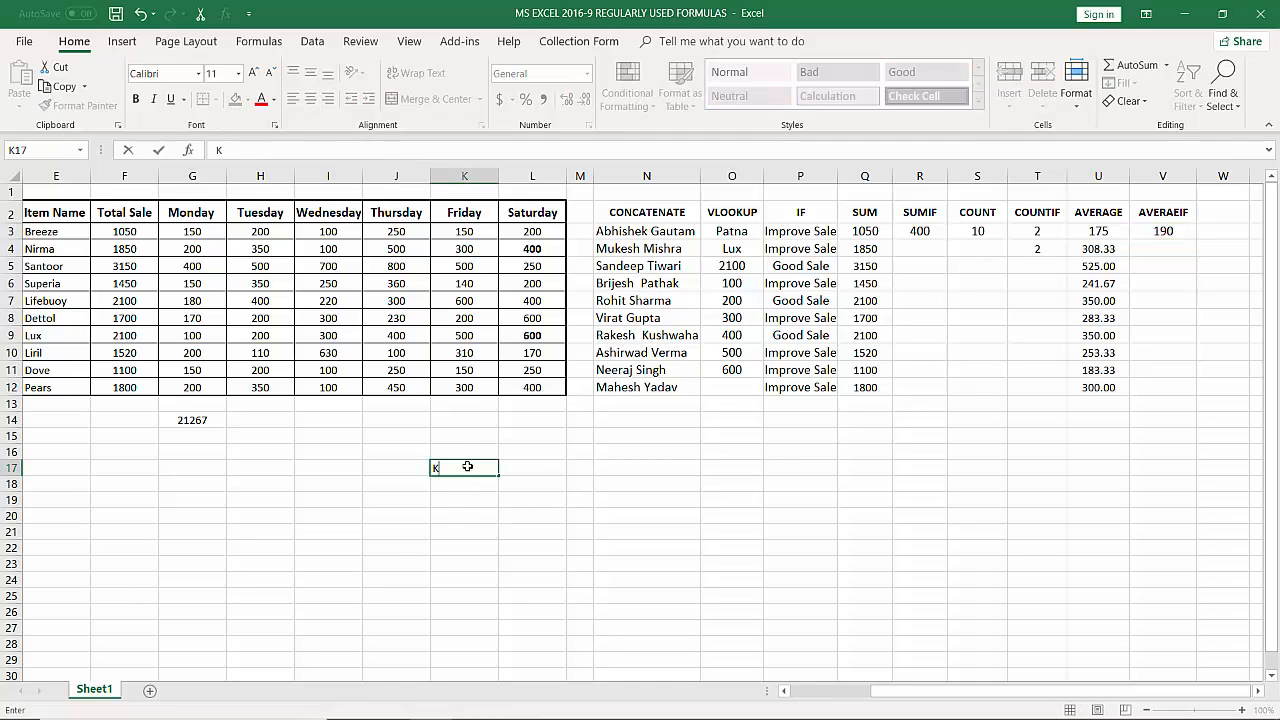
{"action": "type", "text": "anpur"}
{"action": "key", "text": "Return"}
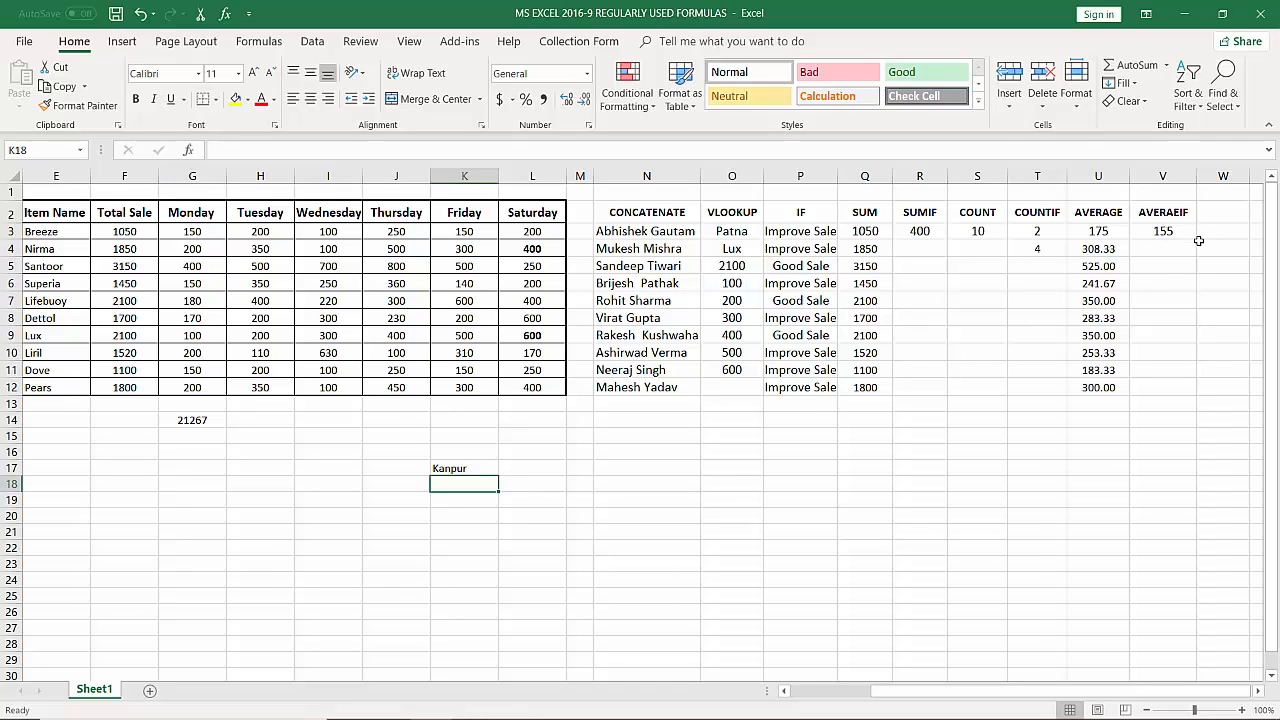
Set the criteria city in K17 to "Patna" for the AVERAGEIF formula in V3
{"action": "left_click", "coordinate": [479, 467]}
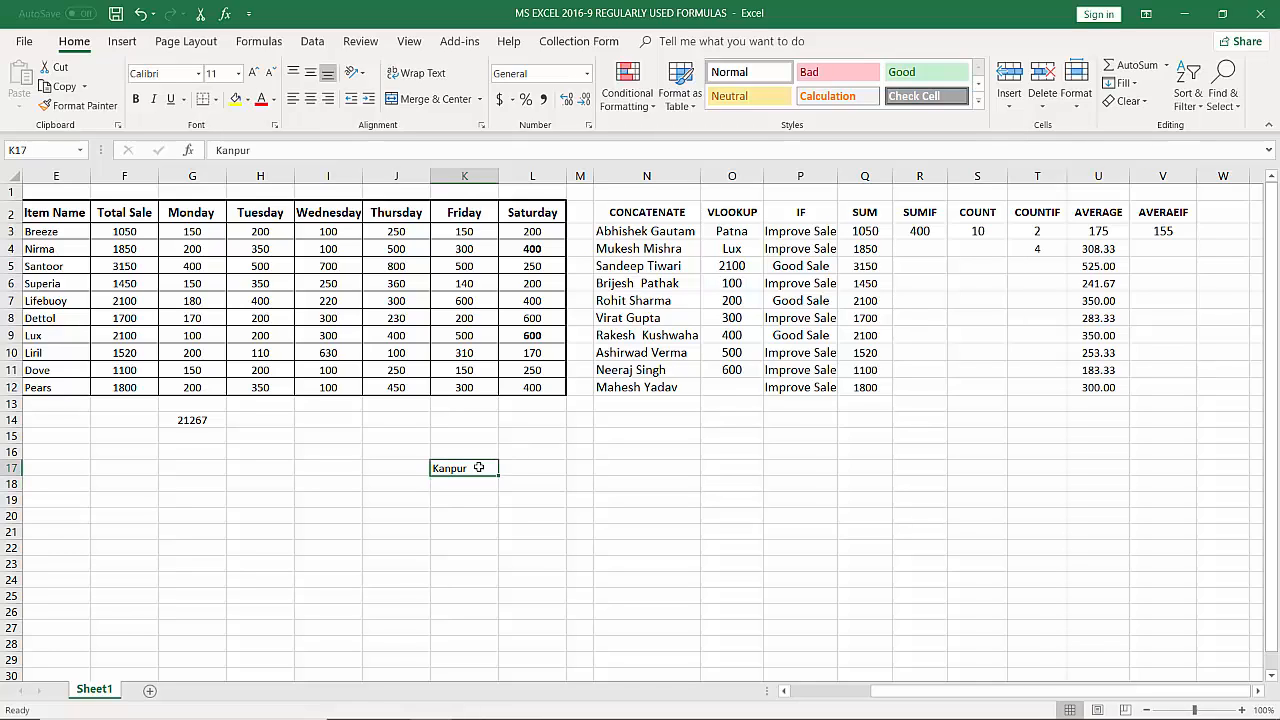
{"action": "type", "text": "P"}
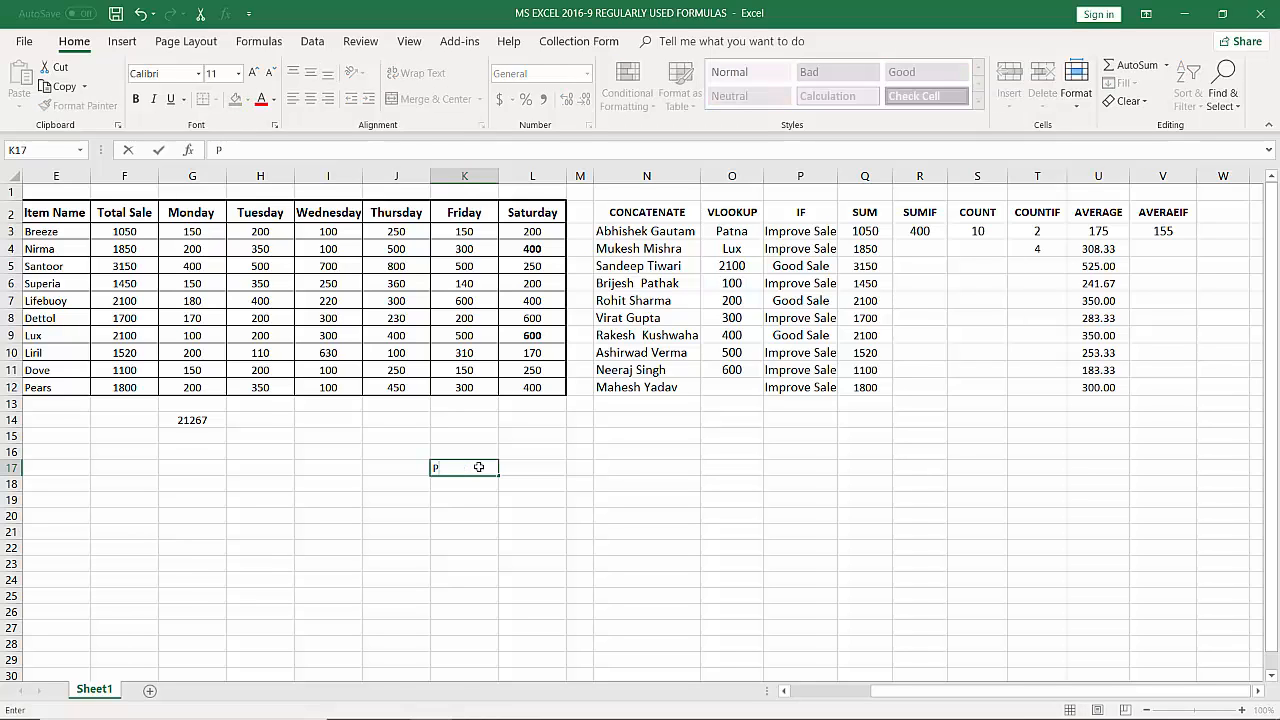
{"action": "type", "text": "ATN"}
{"action": "key", "text": "BackSpace"}
{"action": "key", "text": "BackSpace"}
{"action": "key", "text": "BackSpace"}
{"action": "type", "text": "atna"}
{"action": "key", "text": "Return"}
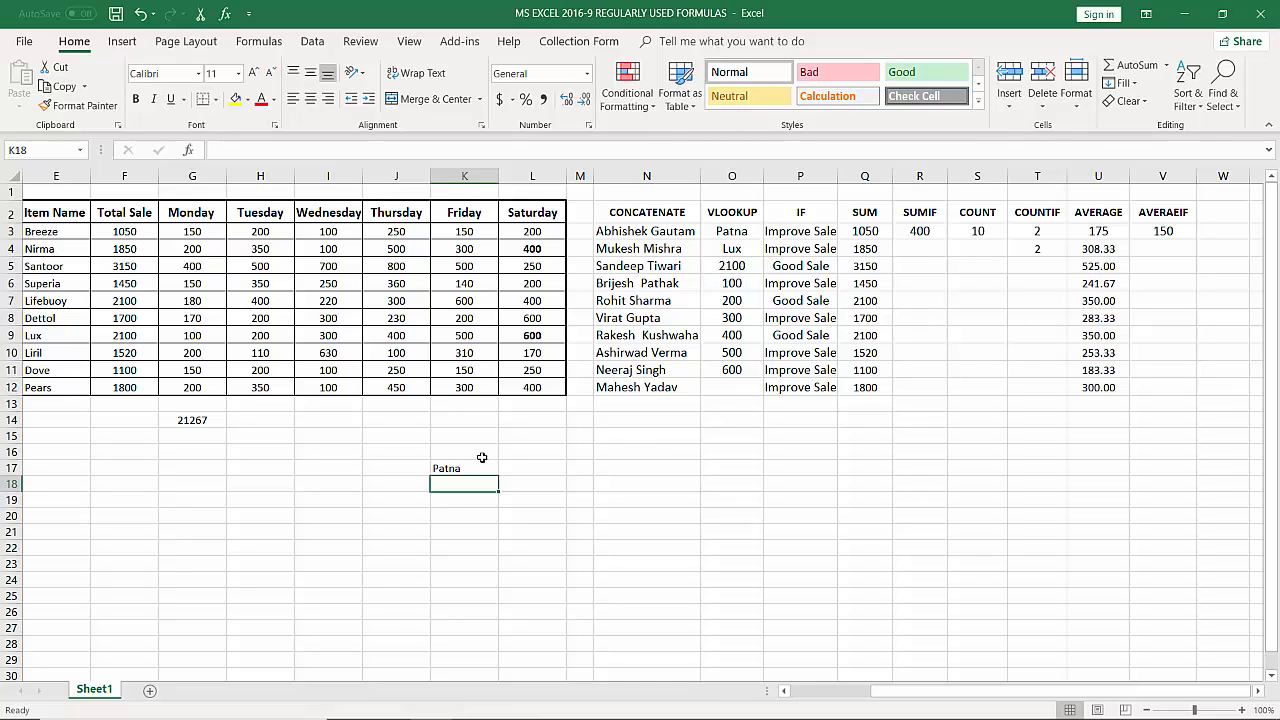
Correct the misspelled column heading in V2 to "AVERAGEIF"
{"action": "double_click", "coordinate": [1168, 212]}
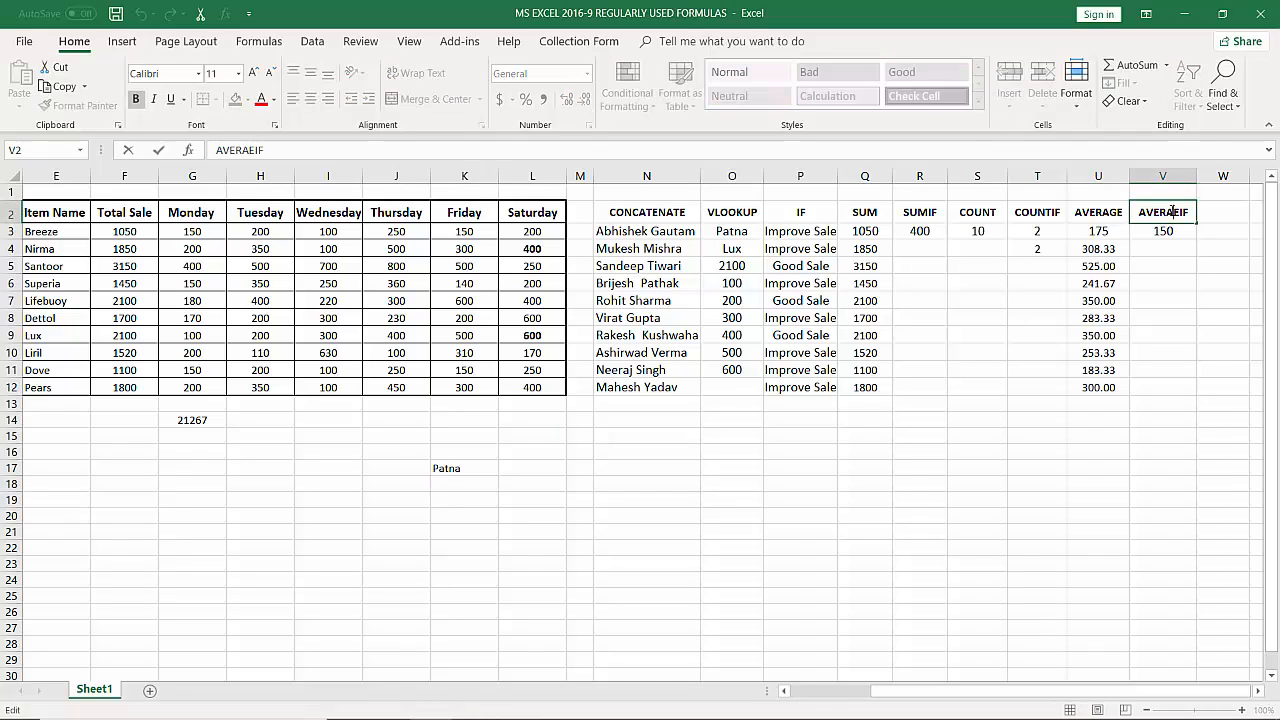
{"action": "type", "text": "g"}
{"action": "key", "text": "BackSpace"}
{"action": "type", "text": "G"}
{"action": "left_click", "coordinate": [1166, 320]}
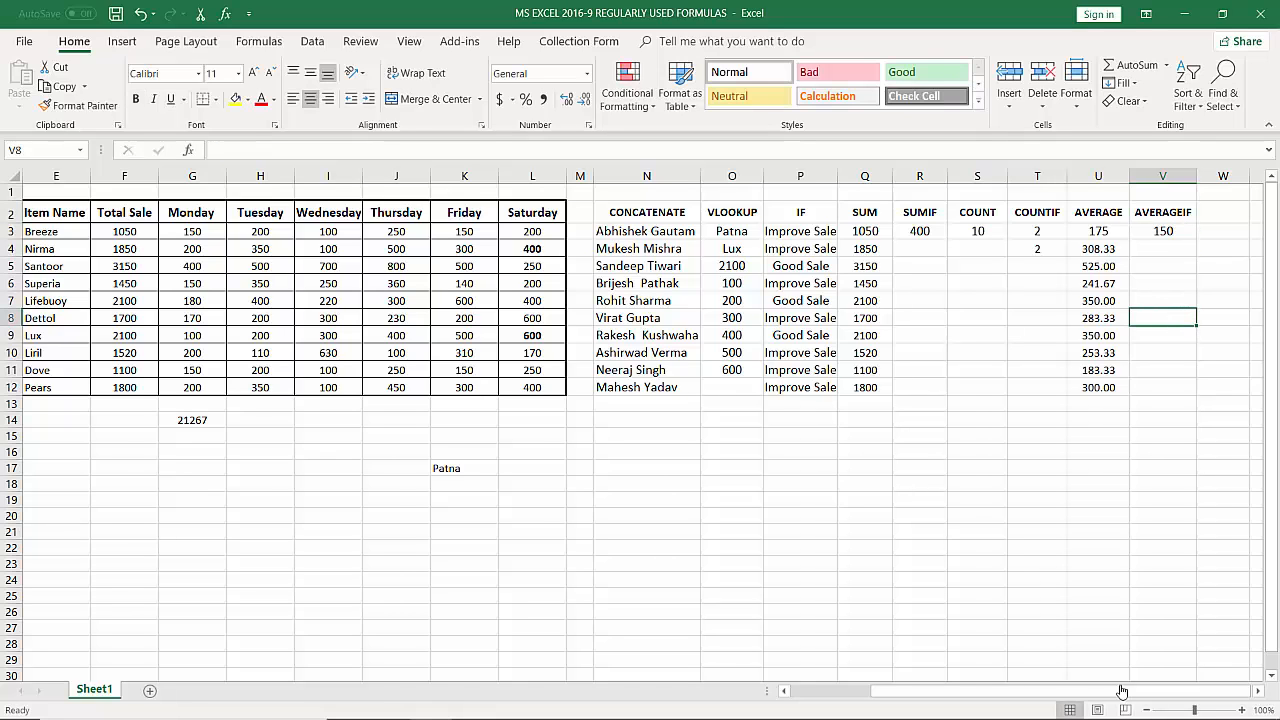